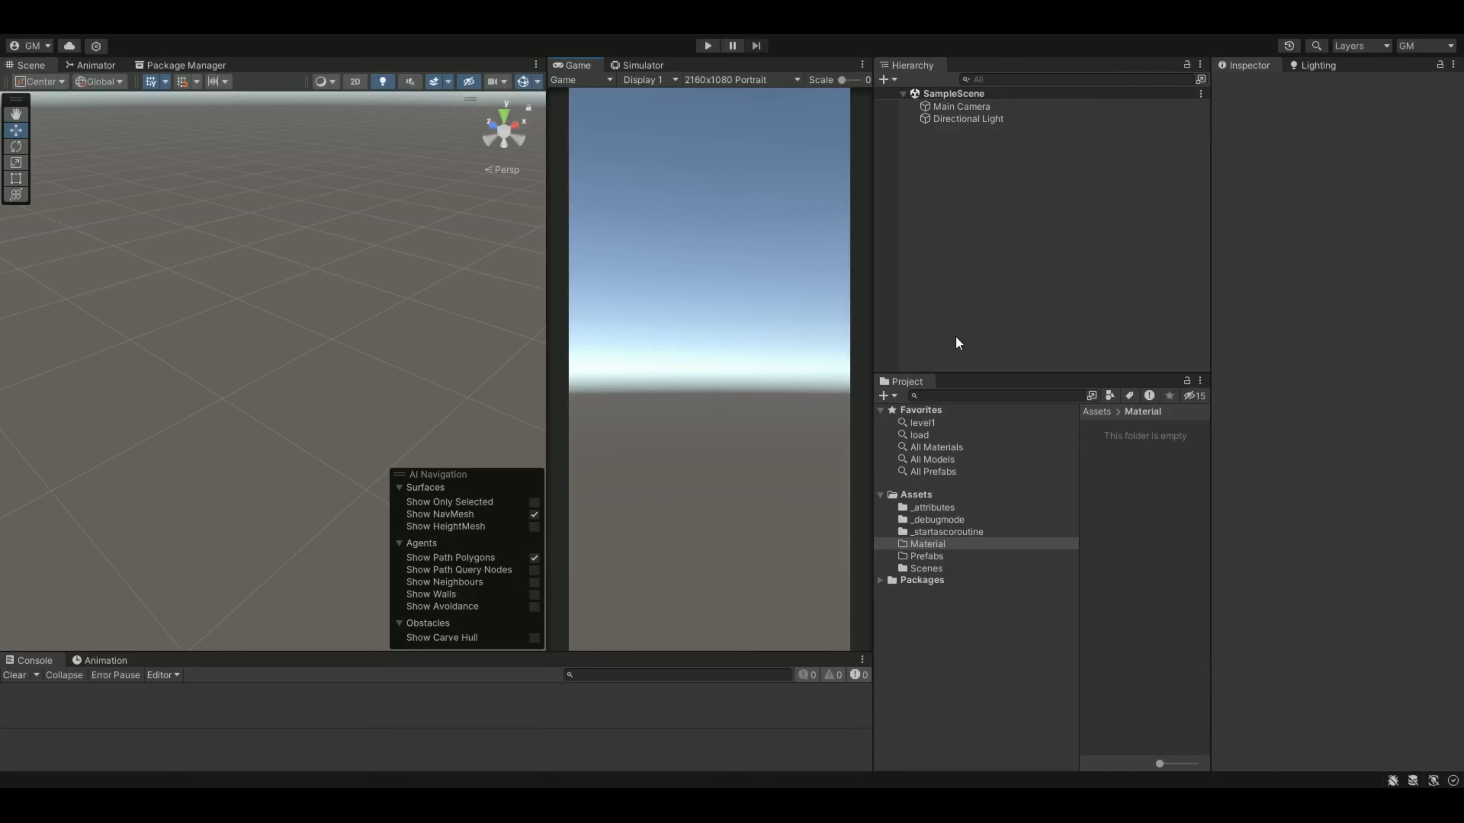
# Add a cube to the scene and move it along the X axis to about 0.765.
pyautogui.rightClick(952, 185)
pyautogui.moveTo(997, 412)
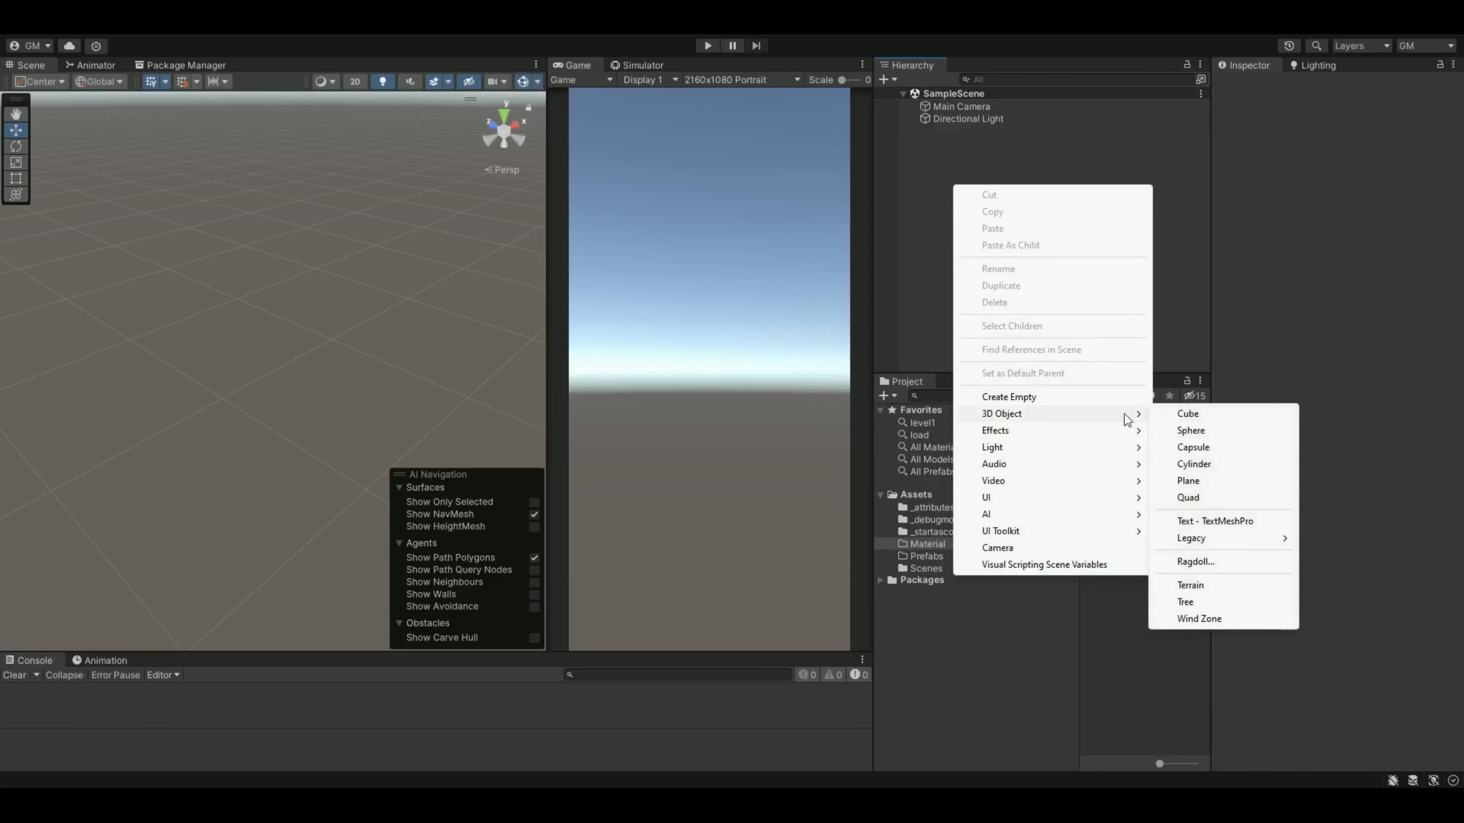
pyautogui.click(1187, 412)
pyautogui.click(987, 226)
pyautogui.click(943, 132)
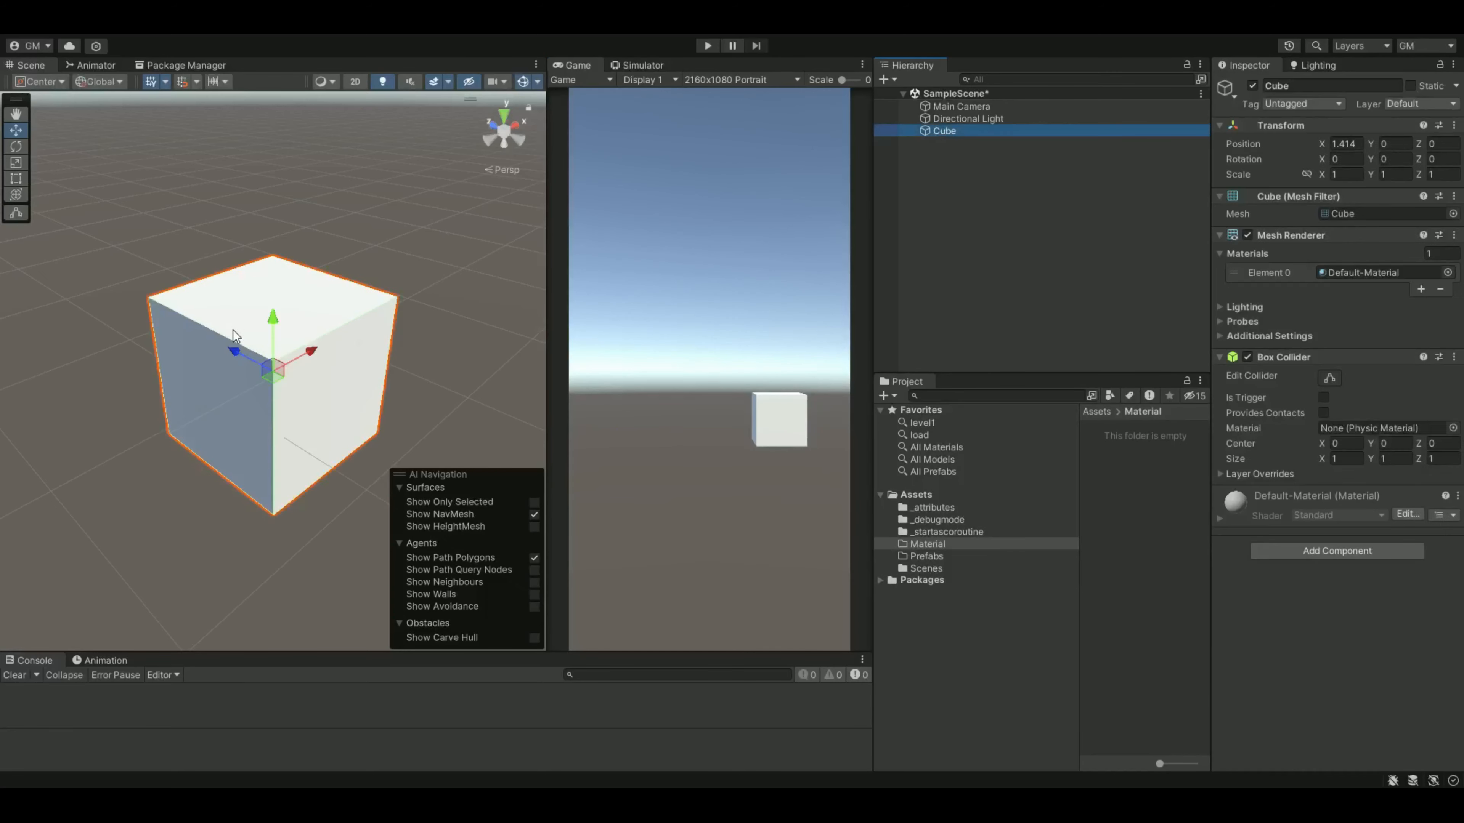
pyautogui.moveTo(300, 355); pyautogui.dragTo(223, 357)
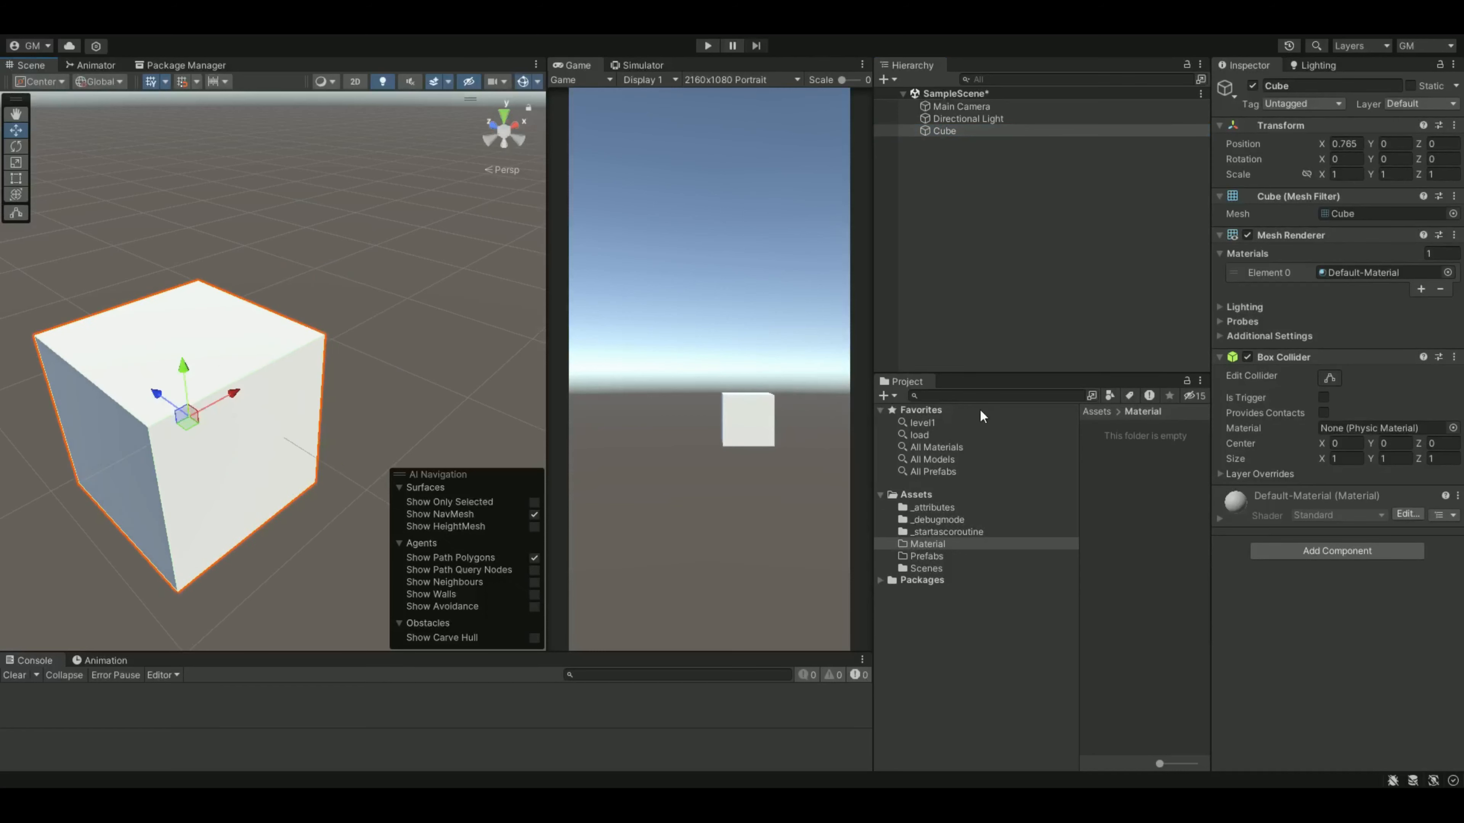
# Create a new material named RedMAT in the Material folder.
pyautogui.rightClick(927, 545)
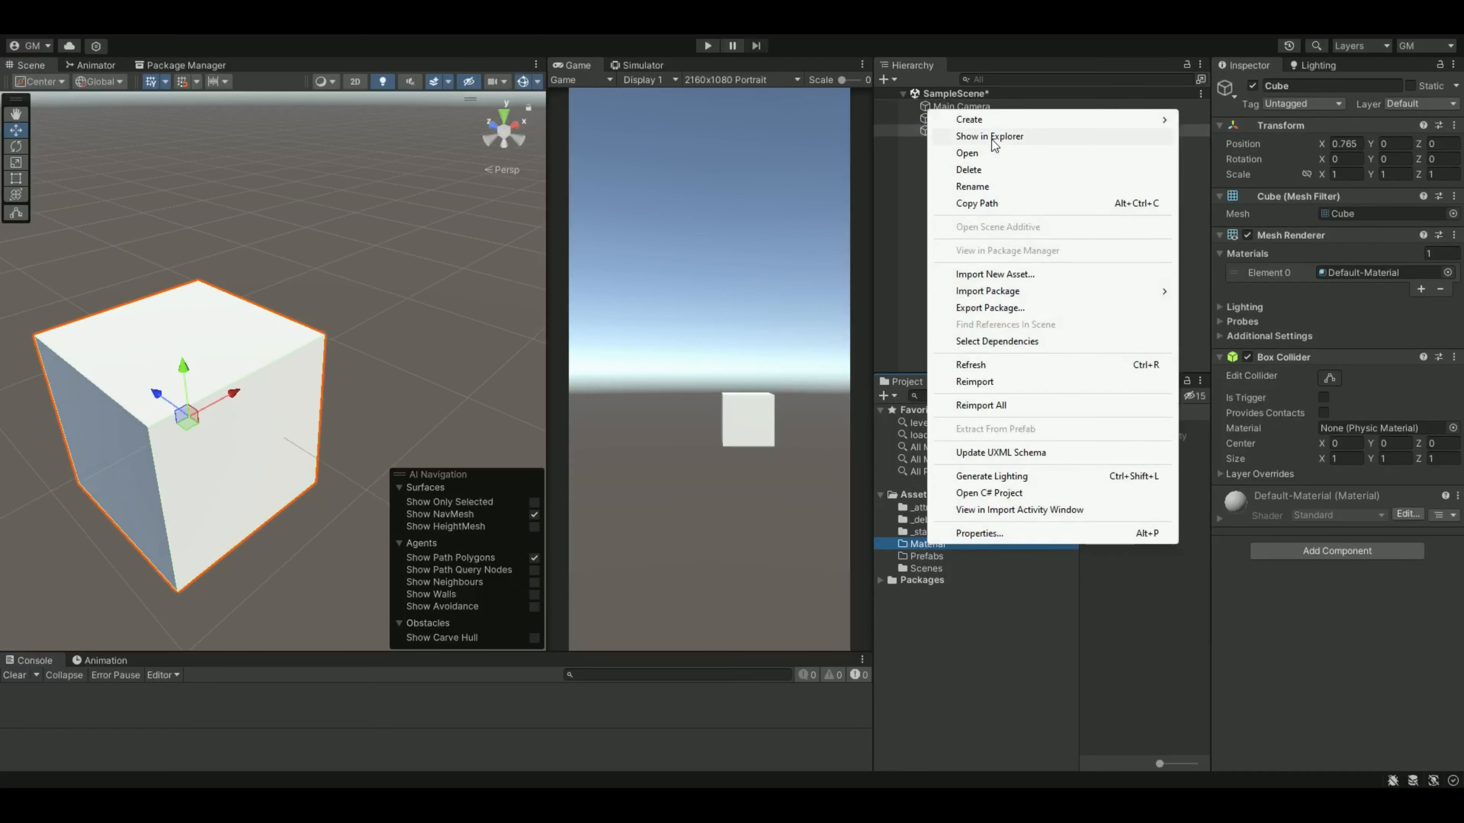
pyautogui.moveTo(992, 124)
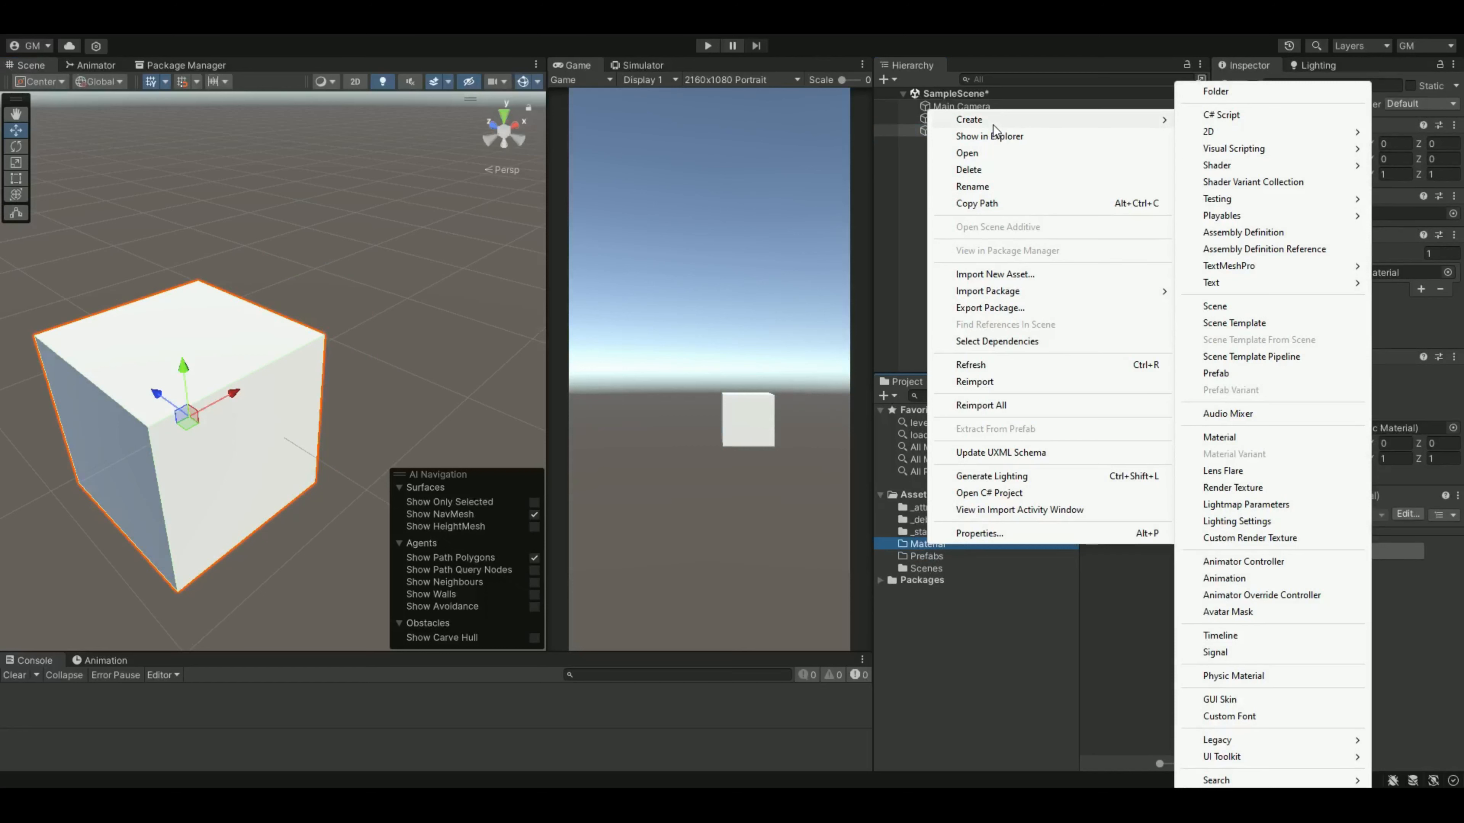
pyautogui.click(1217, 436)
pyautogui.write('Re')
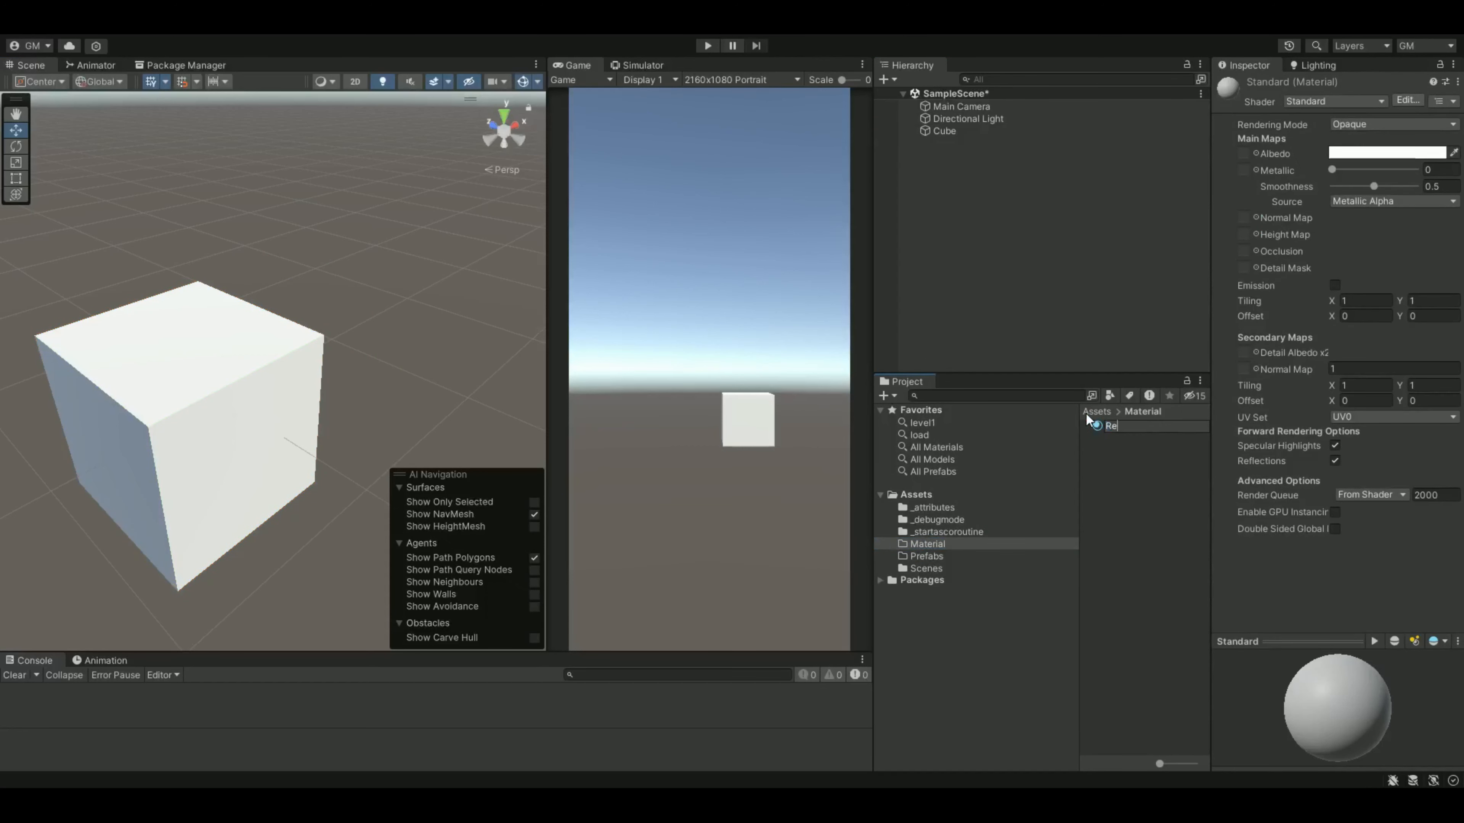
pyautogui.write('dMAT')
pyautogui.press('Return')
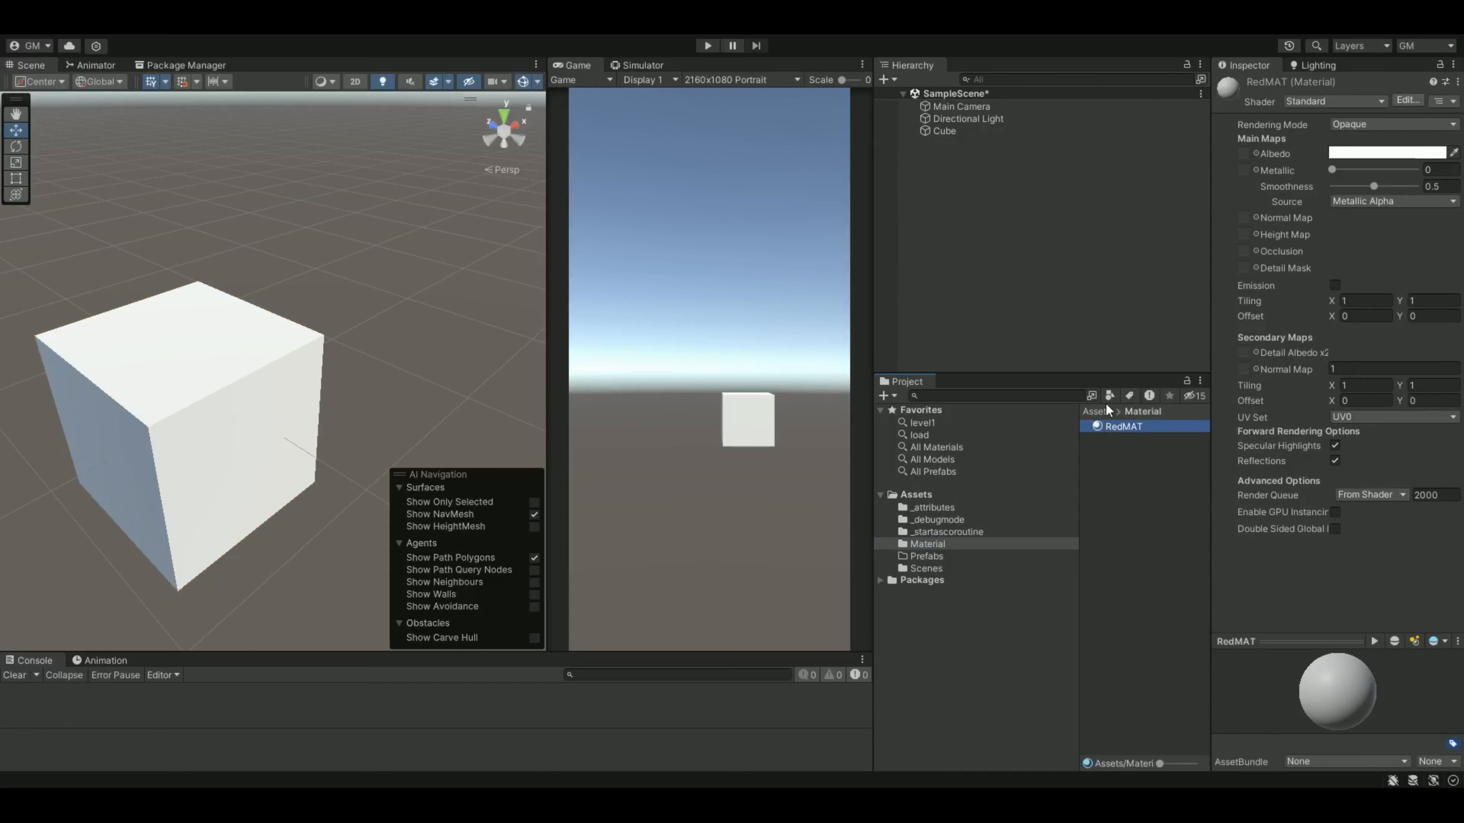
# Set RedMAT's albedo colour to red (FF0000) and apply the material to the cube in the scene.
pyautogui.click(1386, 152)
pyautogui.moveTo(1374, 241); pyautogui.dragTo(1459, 165)
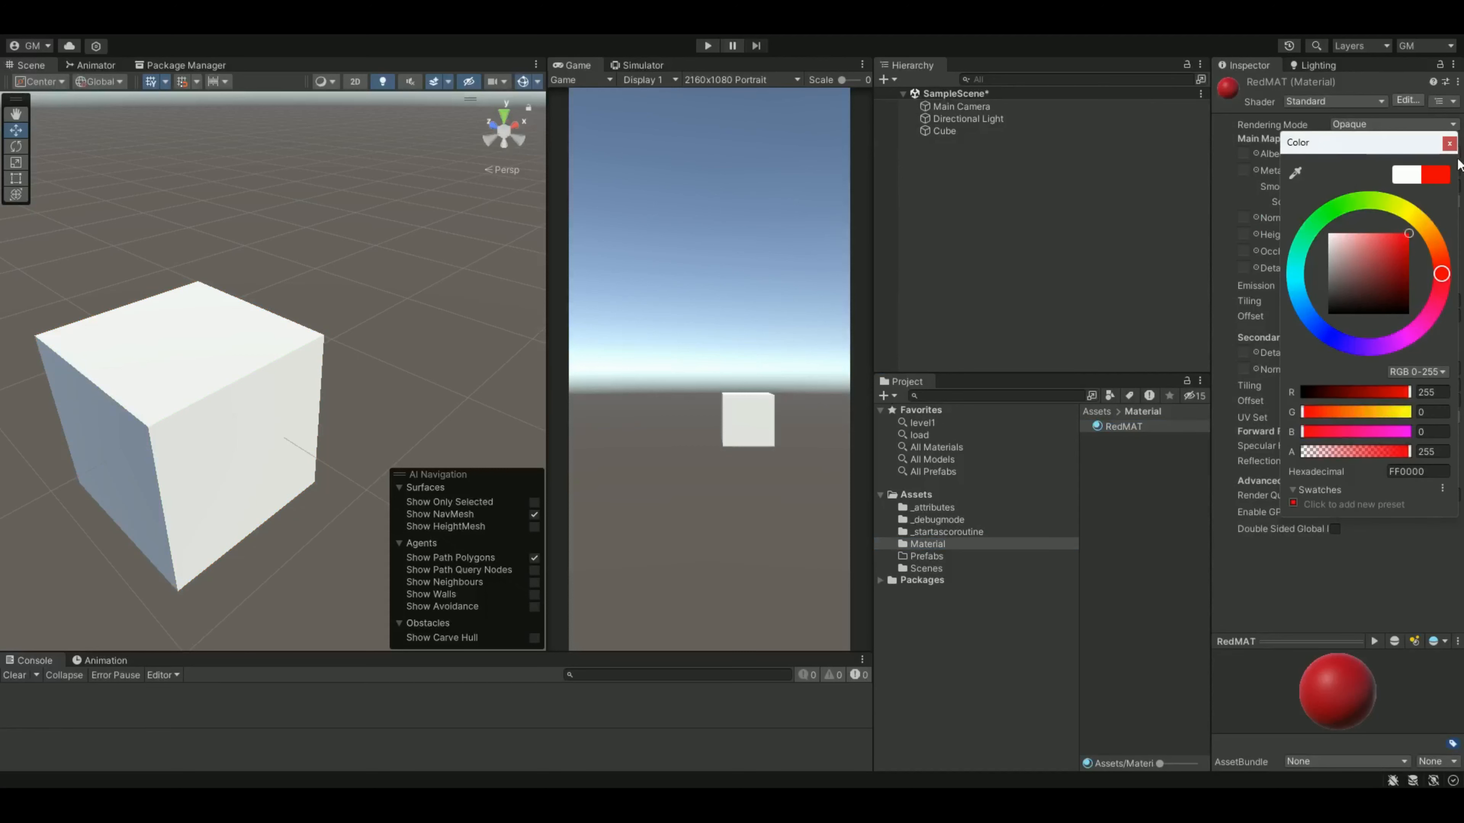
pyautogui.click(1448, 144)
pyautogui.moveTo(1119, 428); pyautogui.dragTo(194, 414)
pyautogui.scroll(-4, 261, 327)
pyautogui.moveTo(297, 340); pyautogui.dragTo(374, 265, button='middle')
pyautogui.moveTo(407, 346); pyautogui.dragTo(386, 326, button='right')
pyautogui.moveTo(385, 326); pyautogui.dragTo(298, 314, button='middle')
# Rename the cube to PrefabBase and turn it into a prefab asset in the Prefabs folder.
pyautogui.click(943, 131)
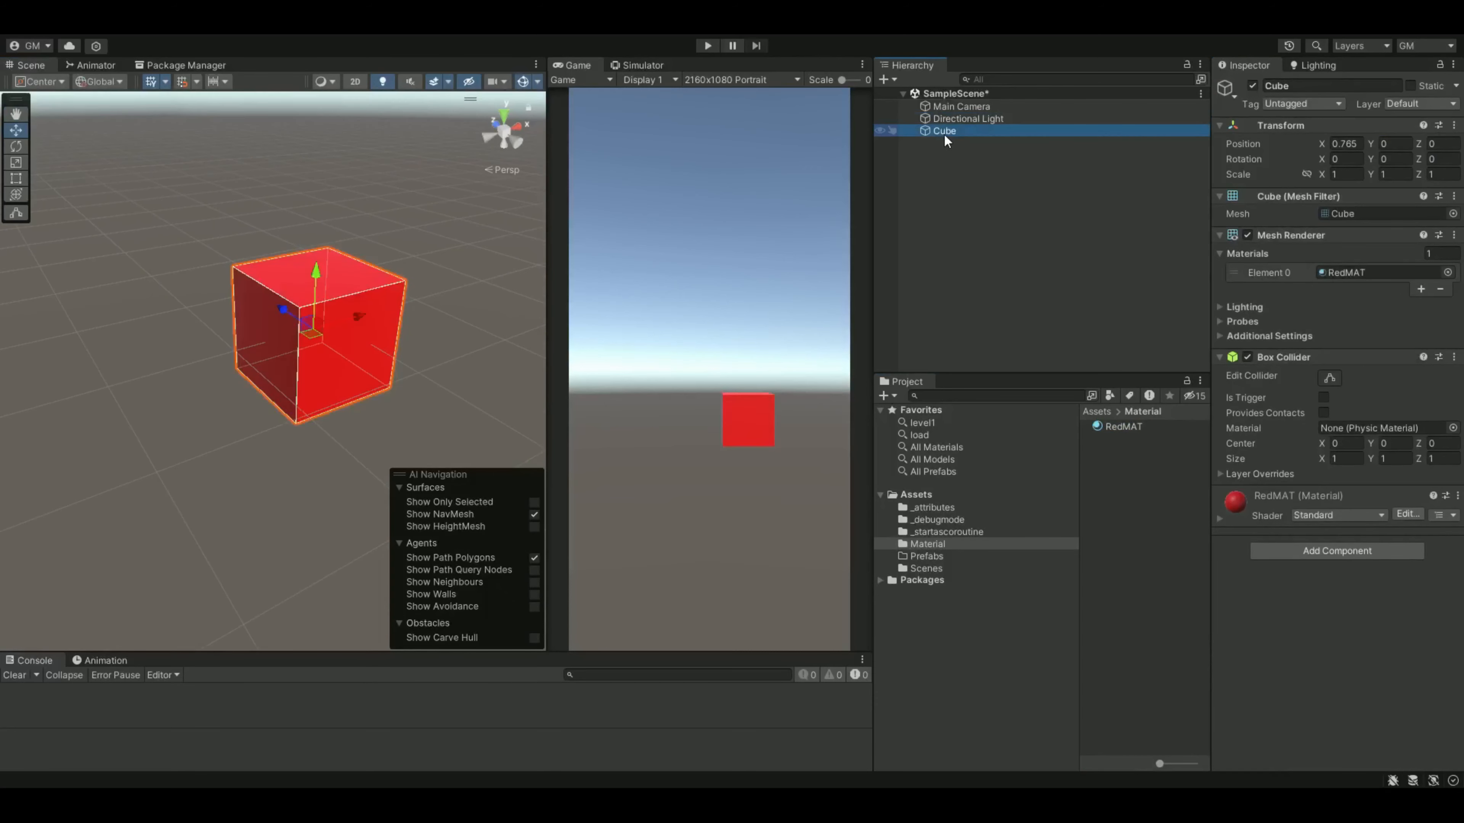
pyautogui.click(943, 132)
pyautogui.write('Prefa')
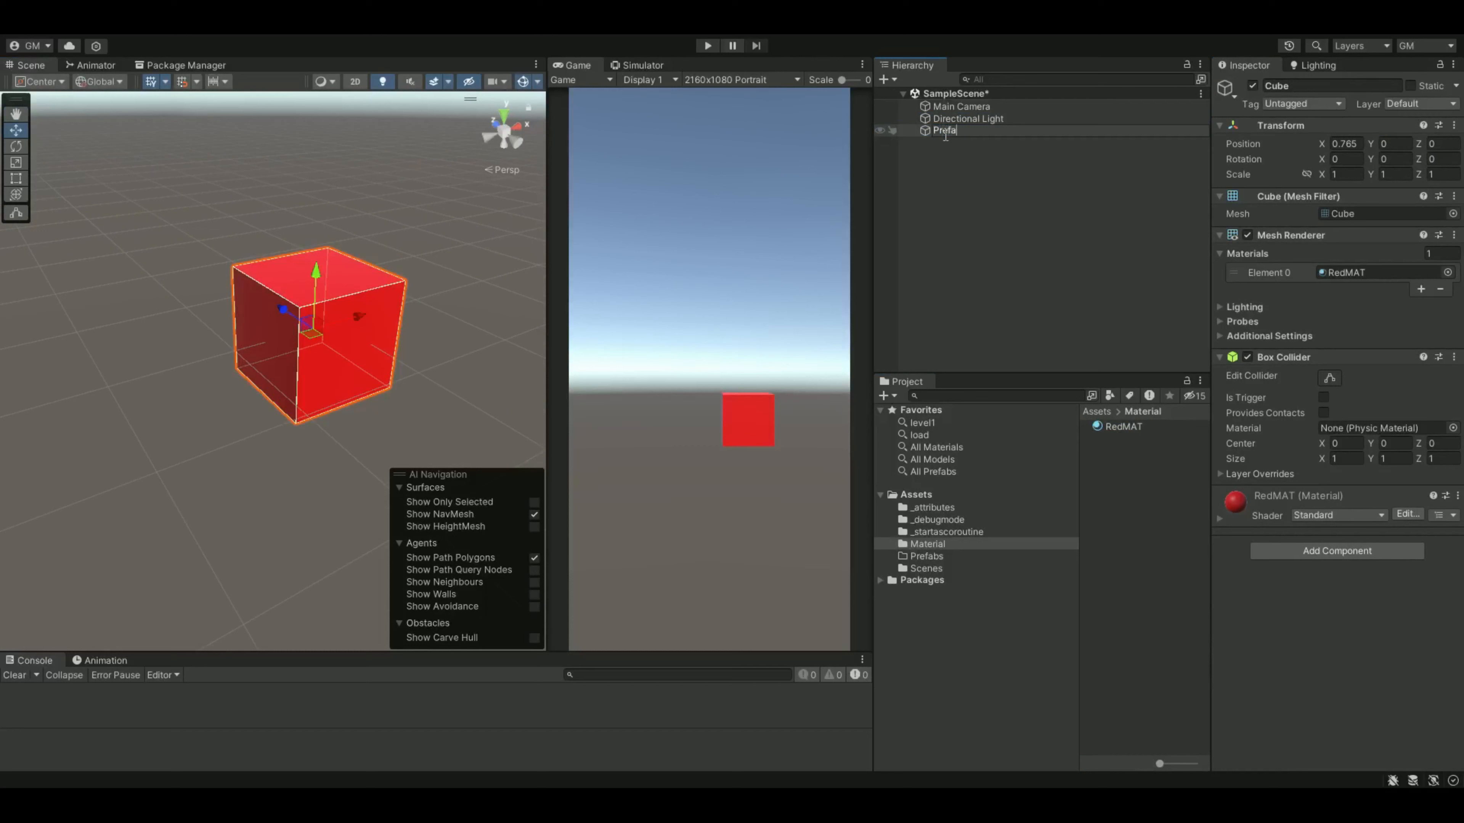
pyautogui.write('bBase')
pyautogui.press('Return')
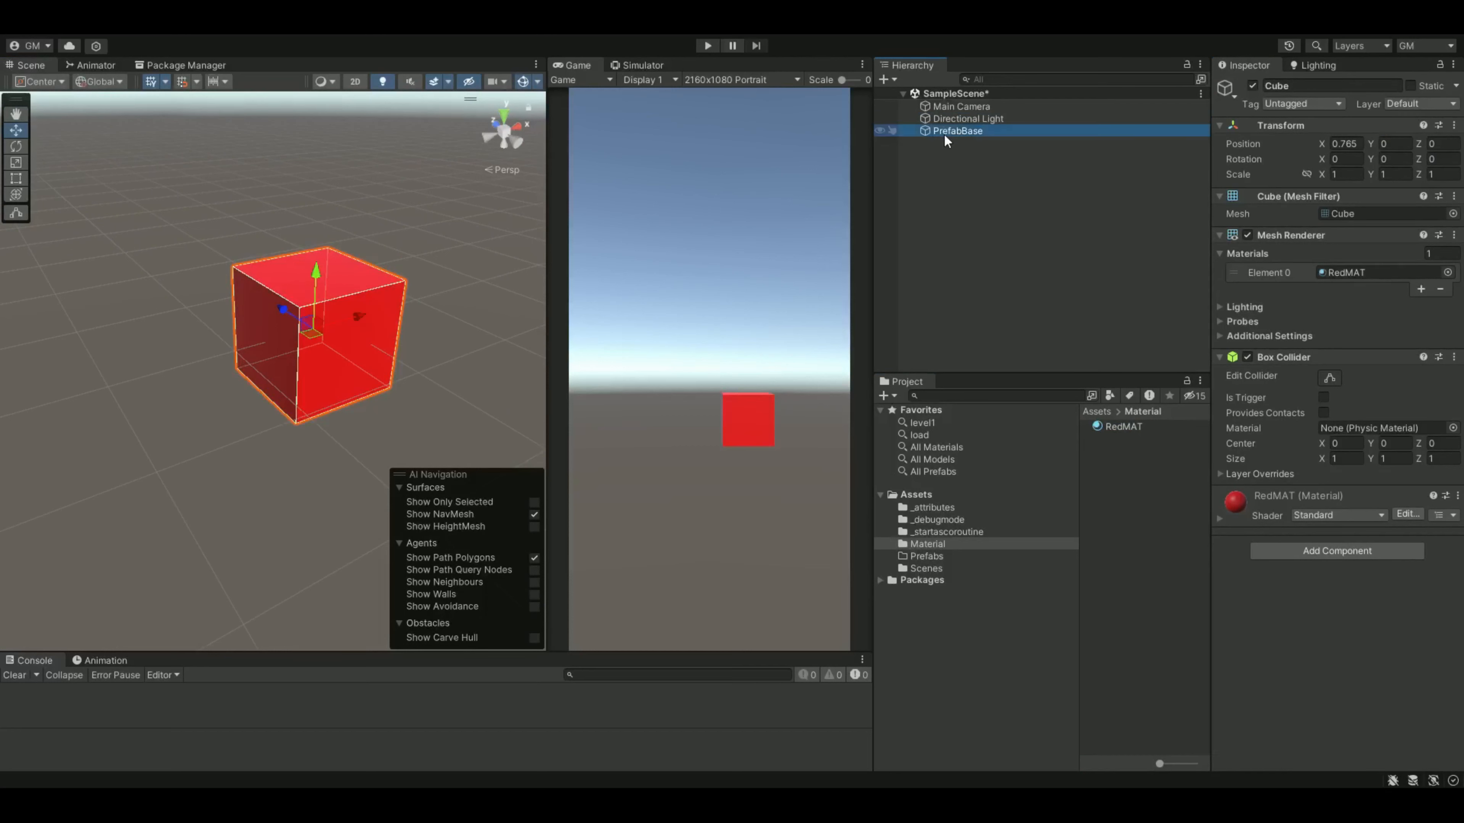
pyautogui.click(952, 154)
pyautogui.click(913, 555)
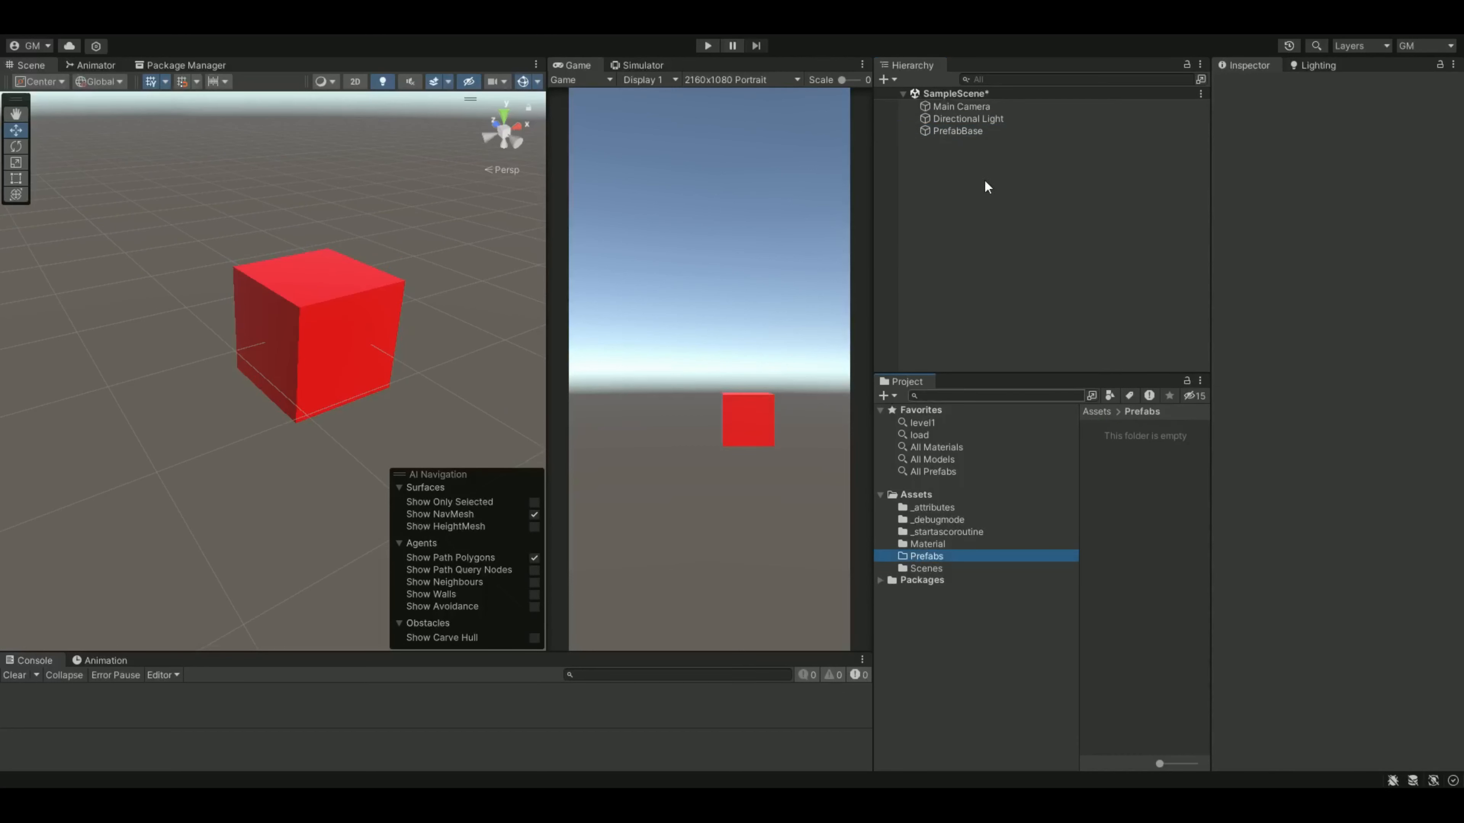
pyautogui.moveTo(952, 130); pyautogui.dragTo(1157, 563)
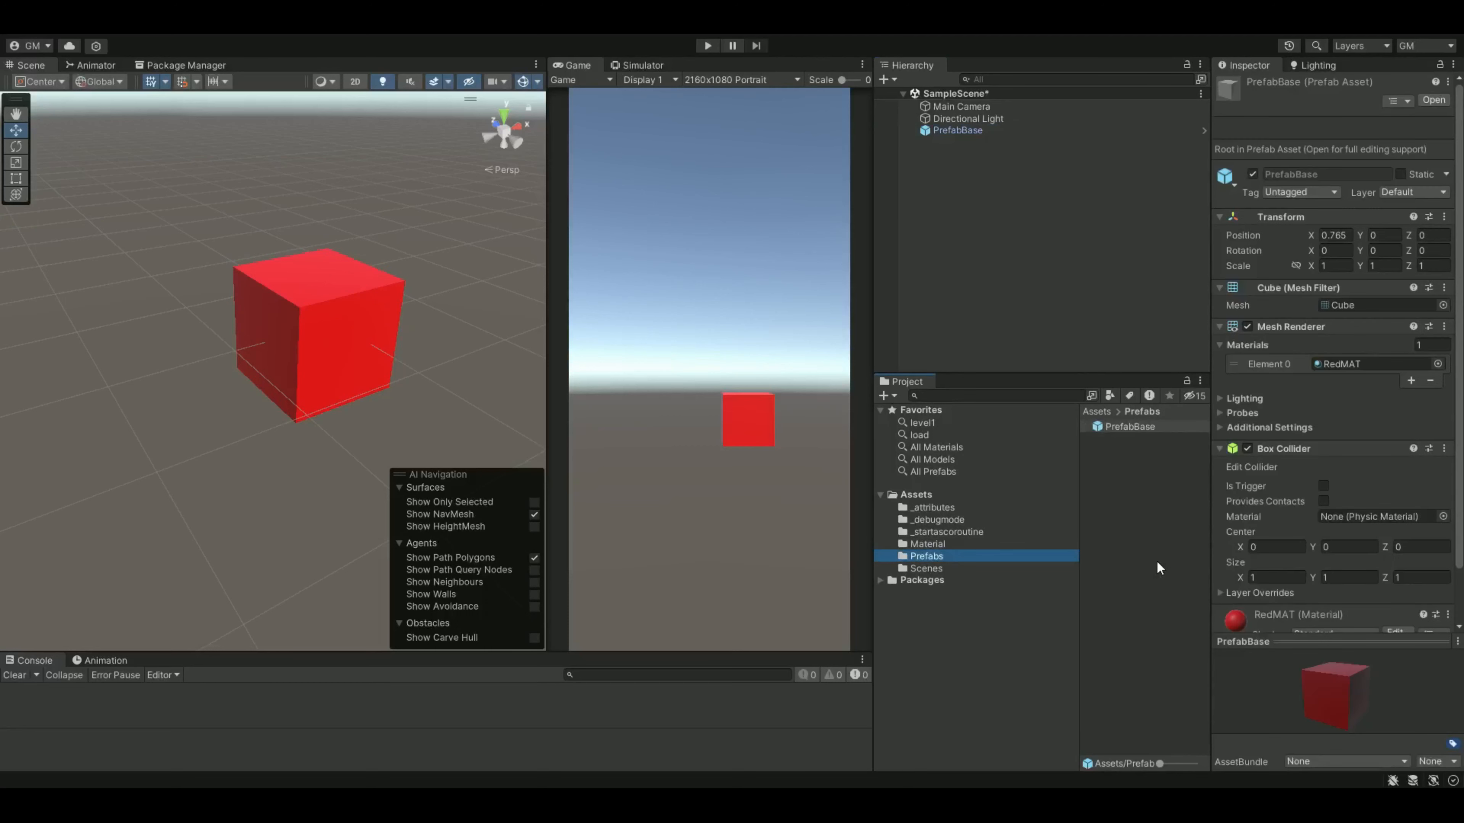
# Look through the project's asset folders and compare the PrefabBase asset's properties with those of its scene instance.
pyautogui.click(920, 497)
pyautogui.click(929, 520)
pyautogui.click(933, 533)
pyautogui.click(926, 556)
pyautogui.click(1132, 463)
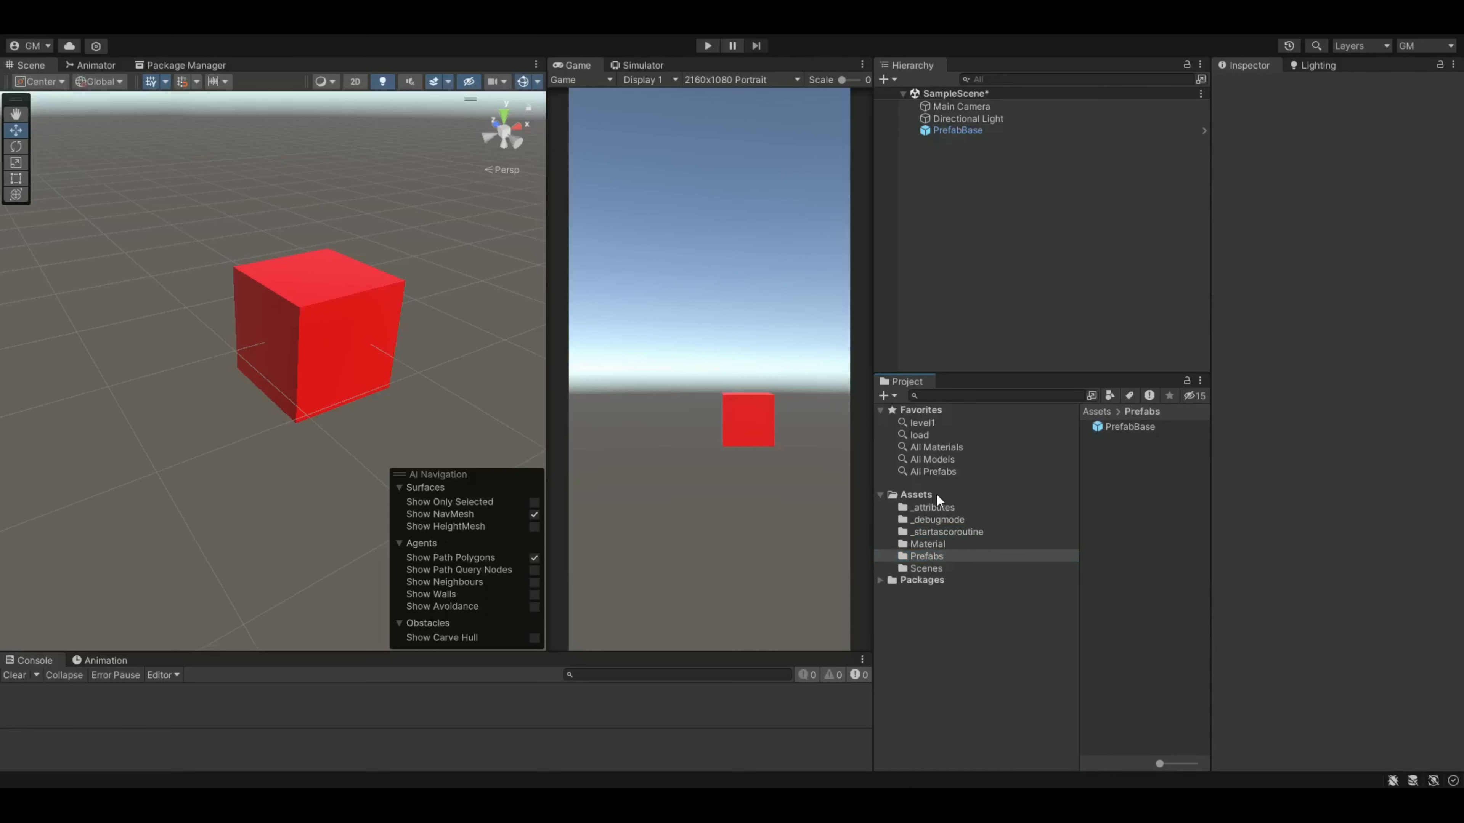
pyautogui.click(916, 496)
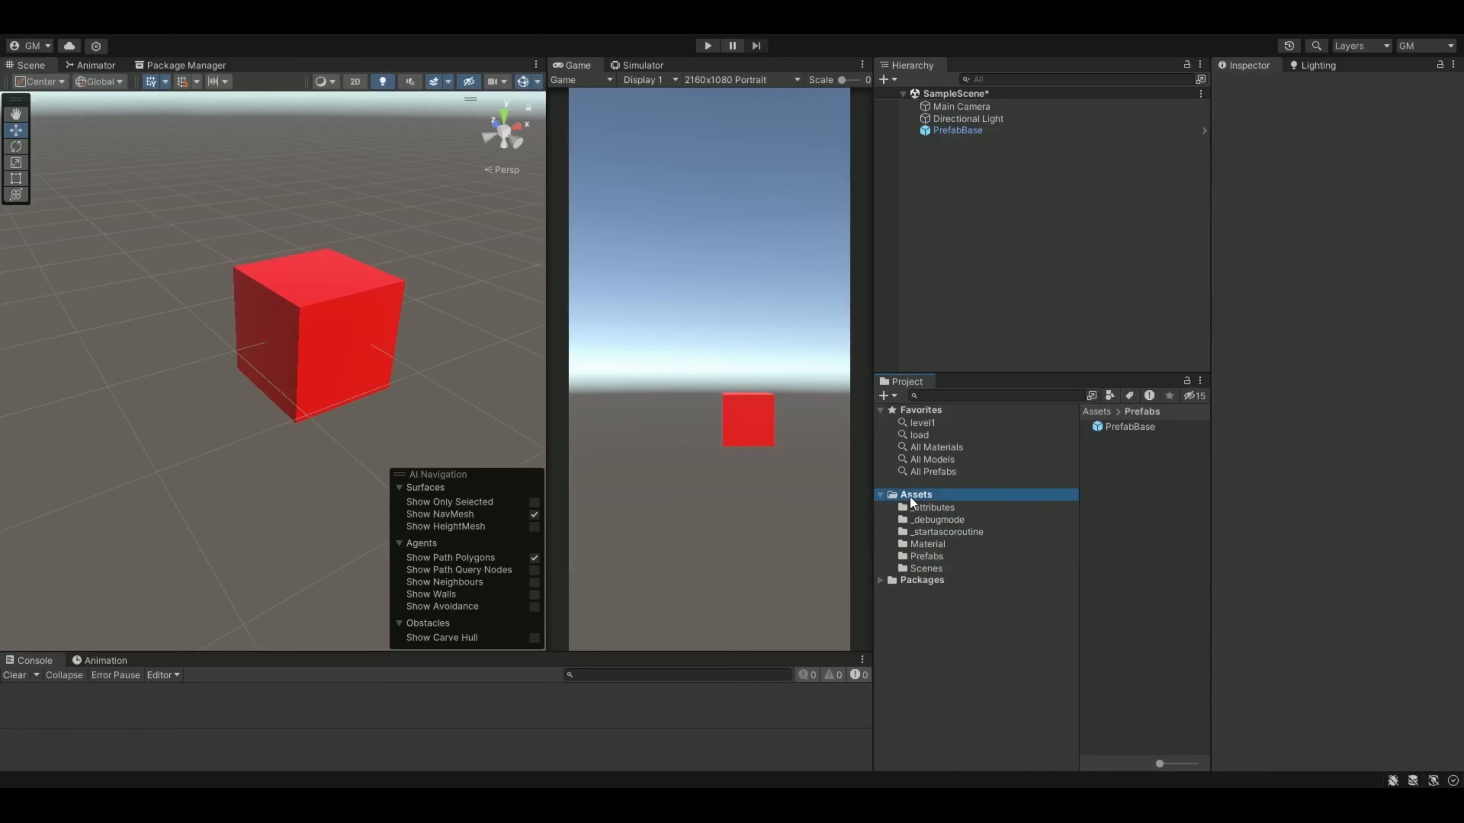
pyautogui.click(922, 556)
pyautogui.click(1129, 430)
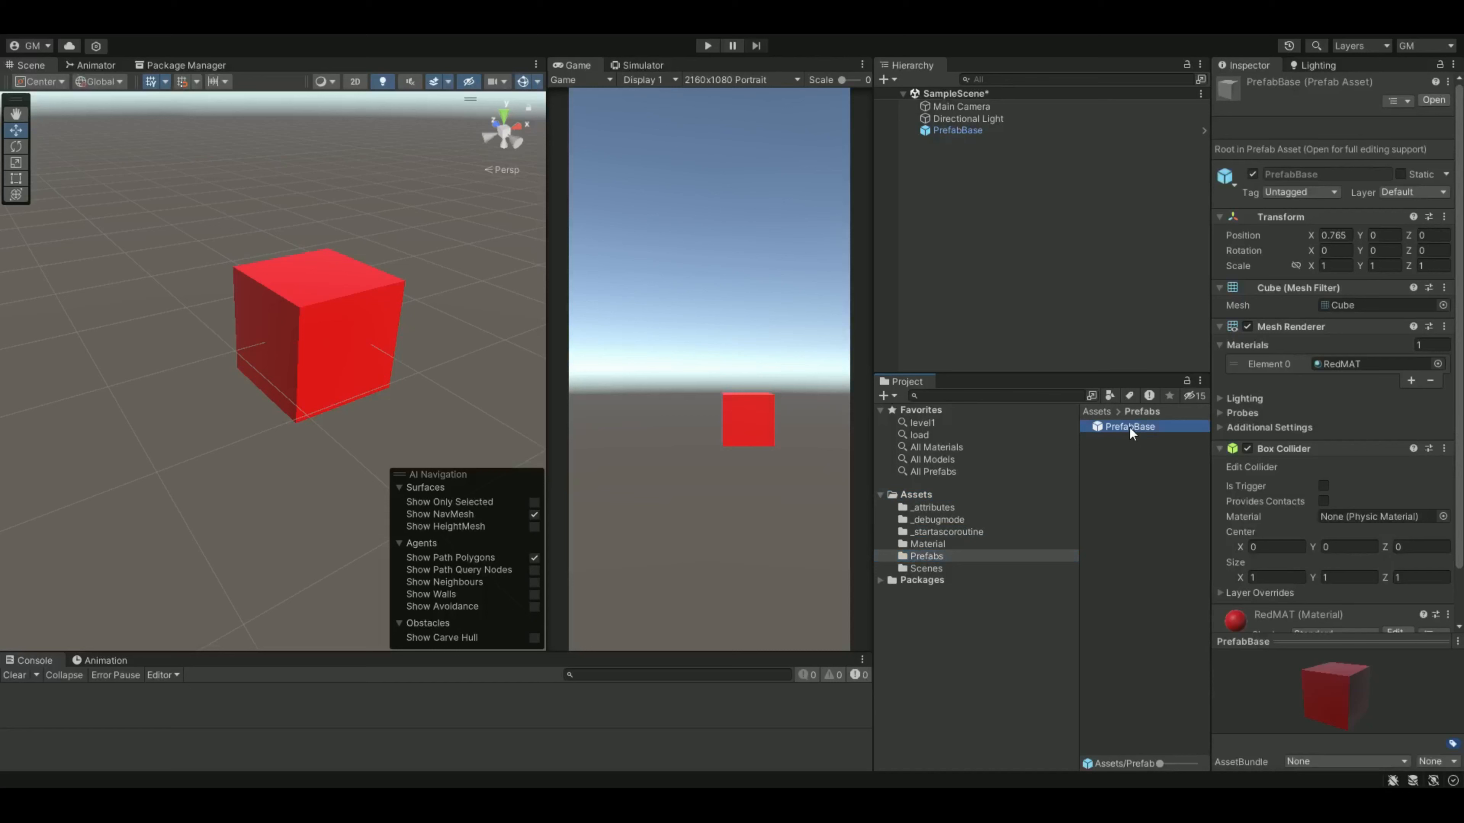
pyautogui.click(999, 317)
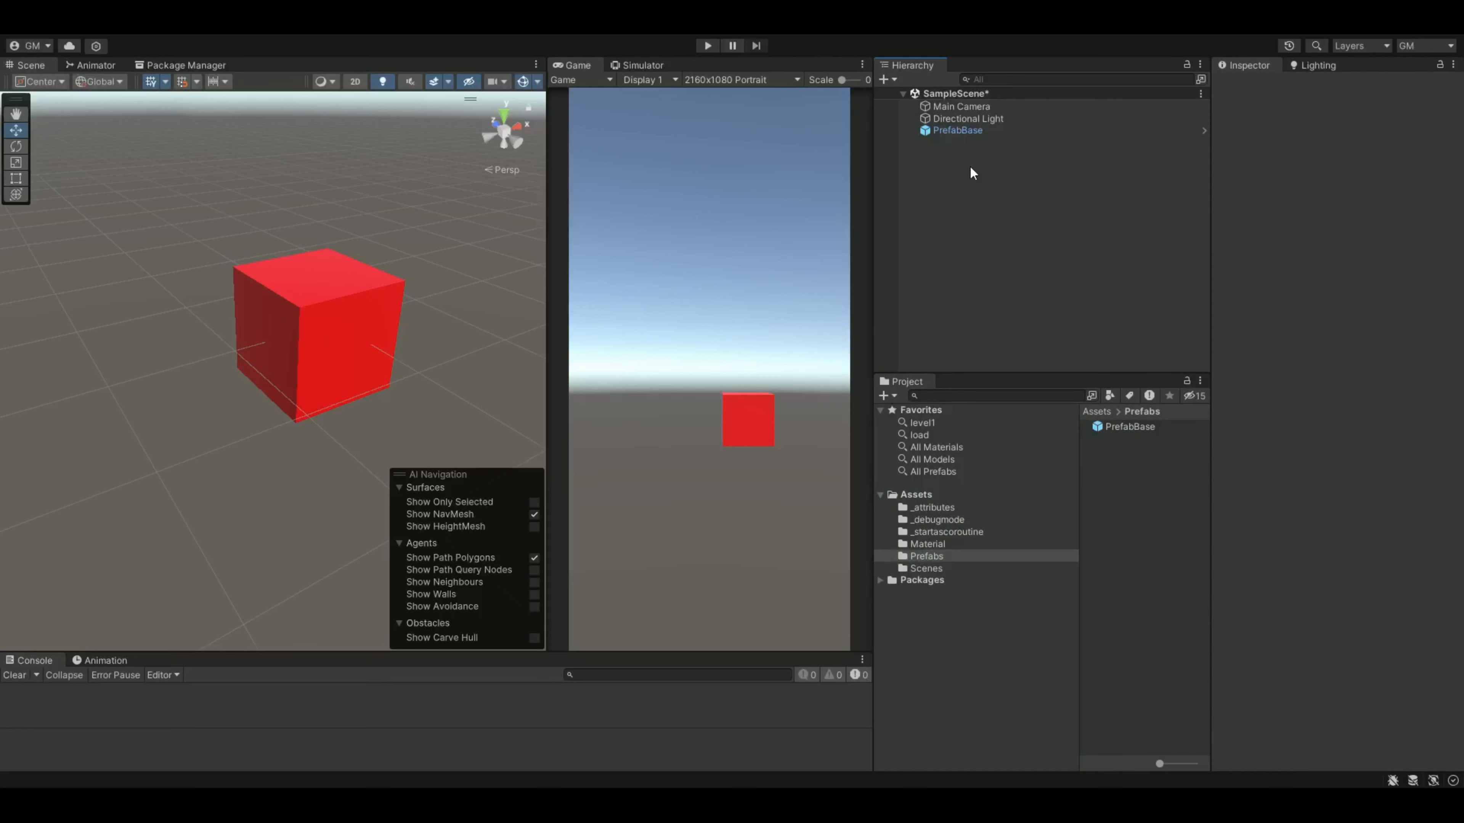
pyautogui.click(958, 130)
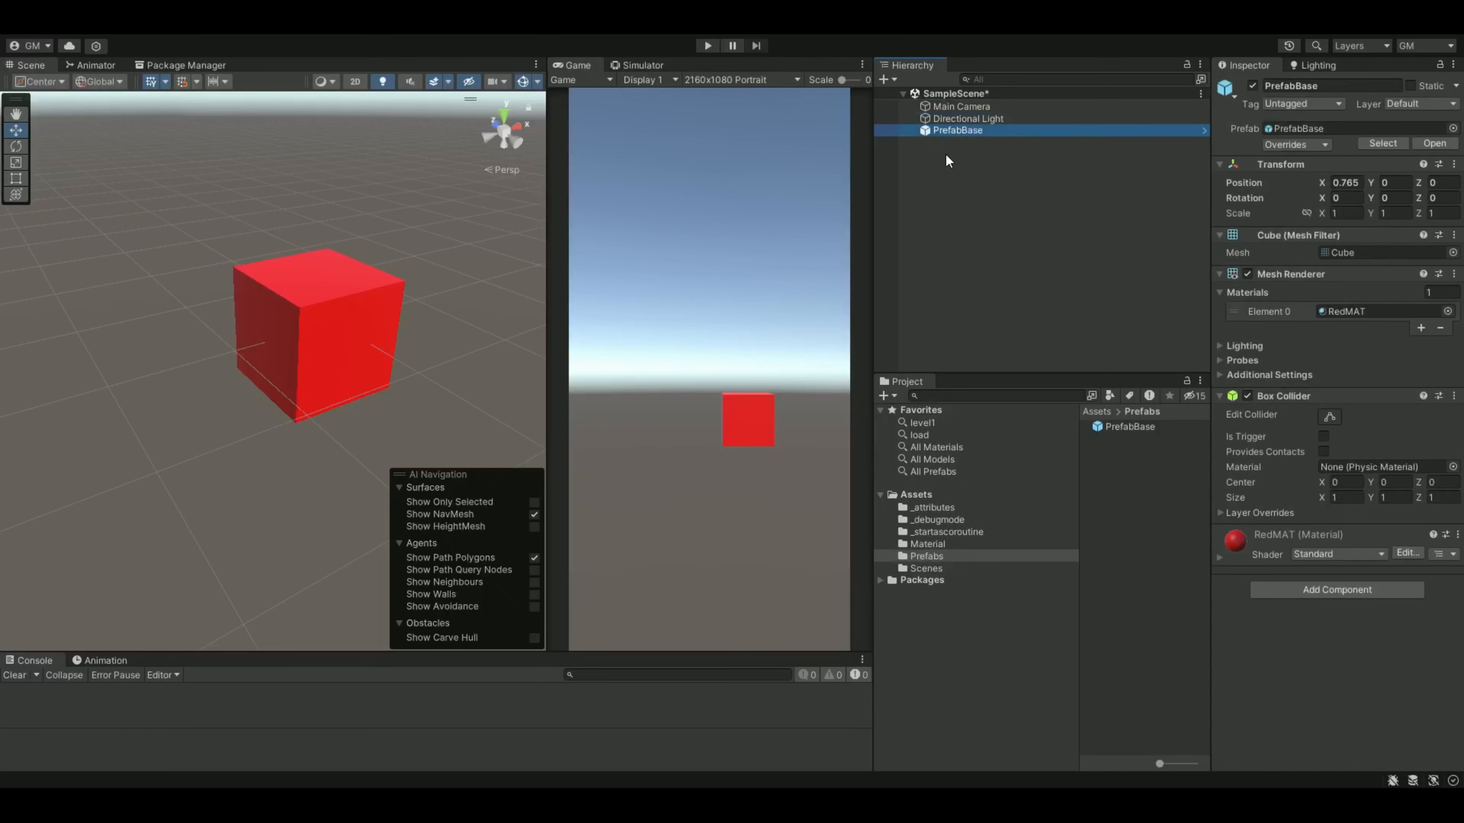
pyautogui.click(1130, 427)
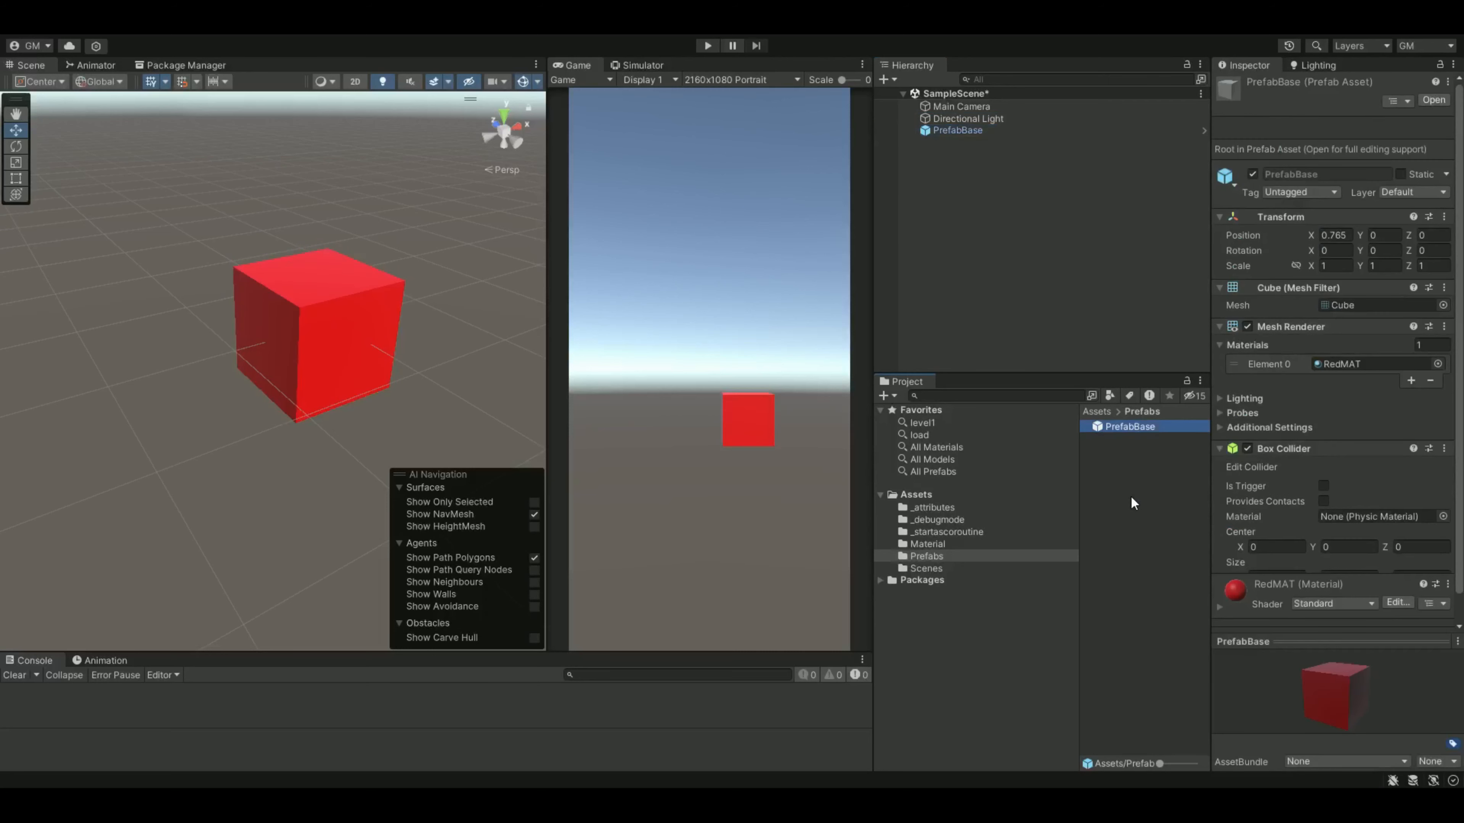
pyautogui.click(981, 192)
# Delete the PrefabBase instance from the scene and add a new instance of the prefab from the Prefabs folder.
pyautogui.click(955, 132)
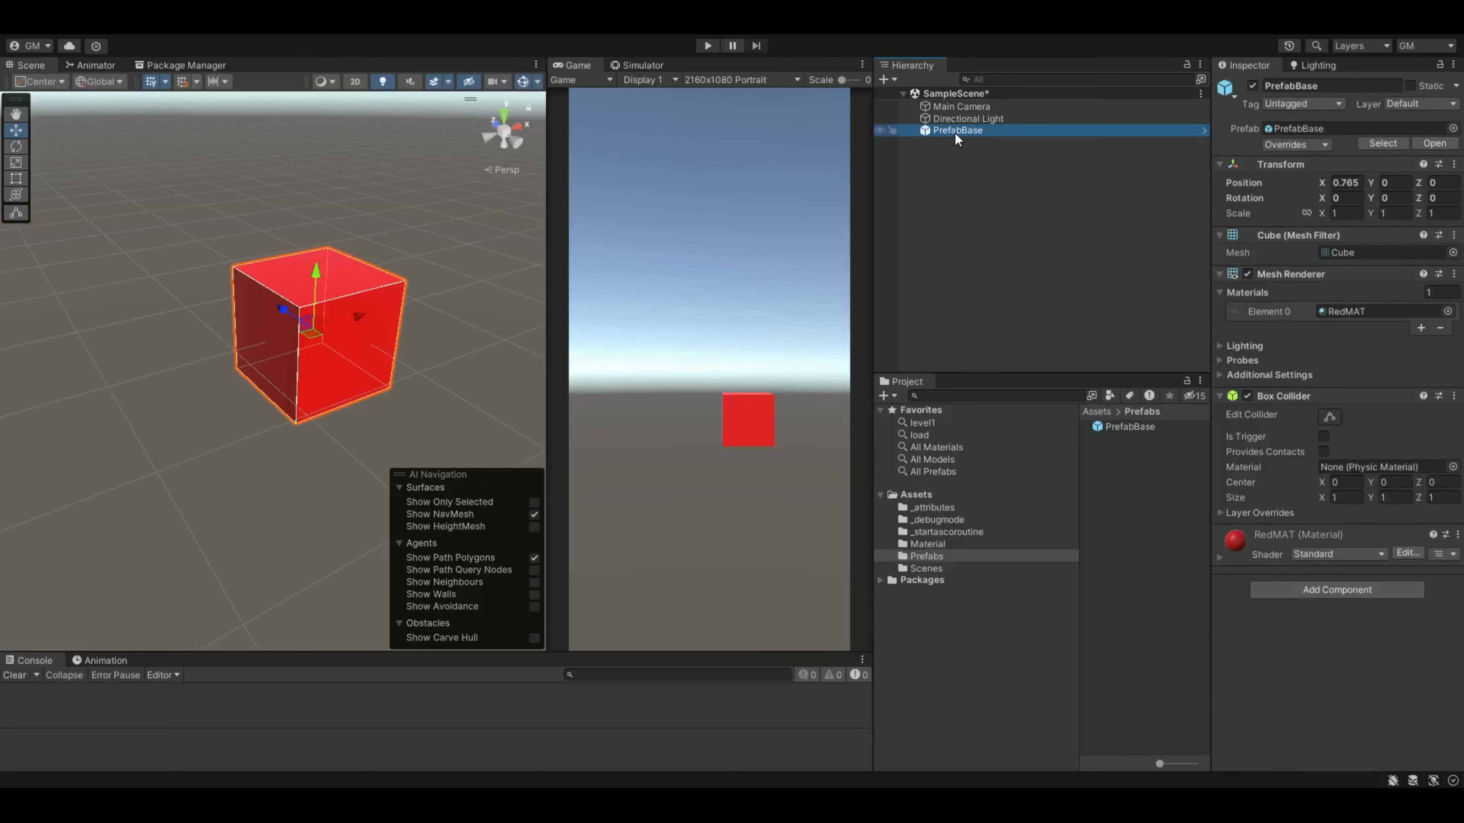
pyautogui.press('Delete')
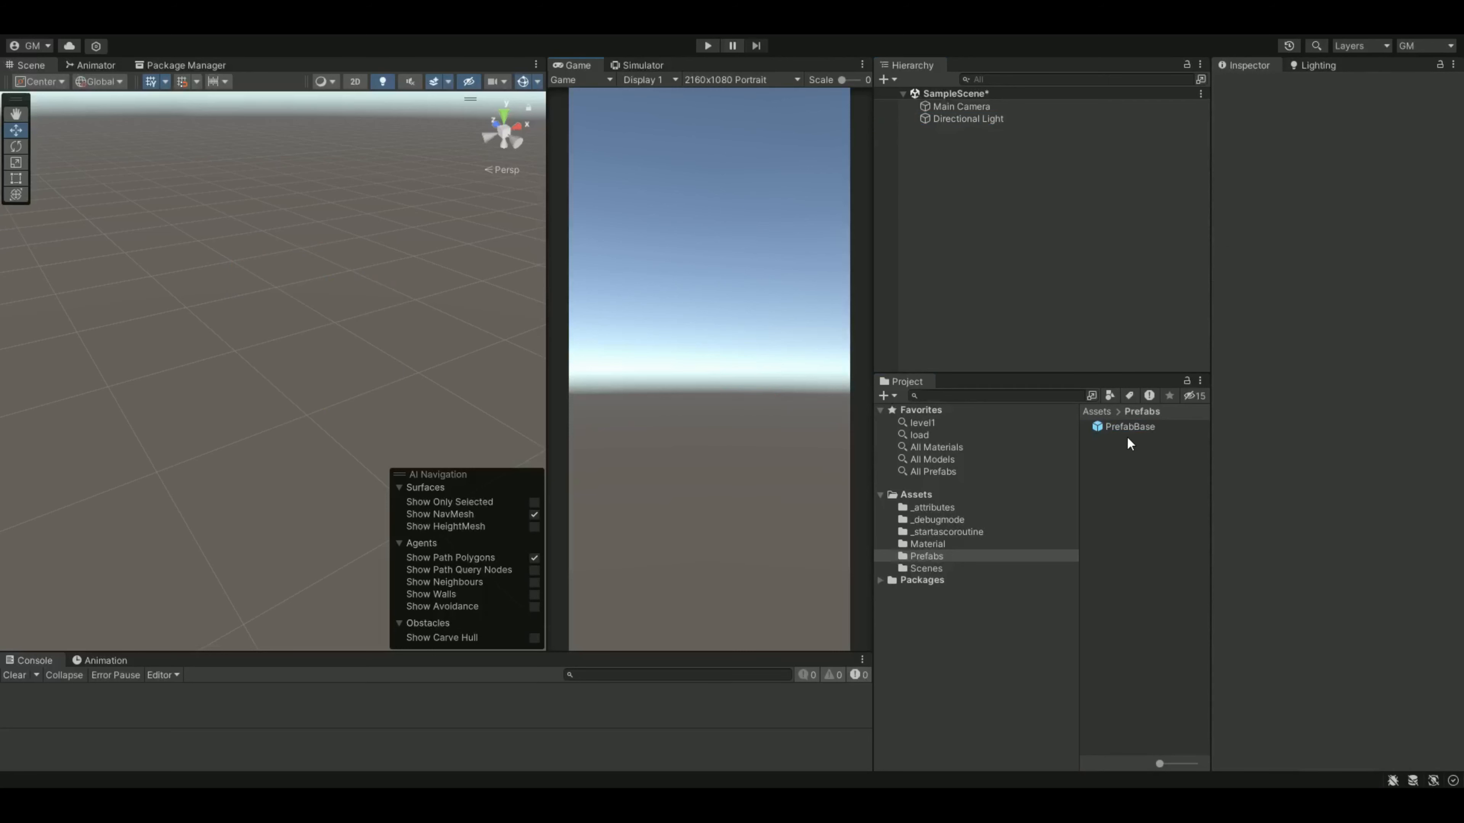
pyautogui.moveTo(1128, 435); pyautogui.dragTo(1008, 317)
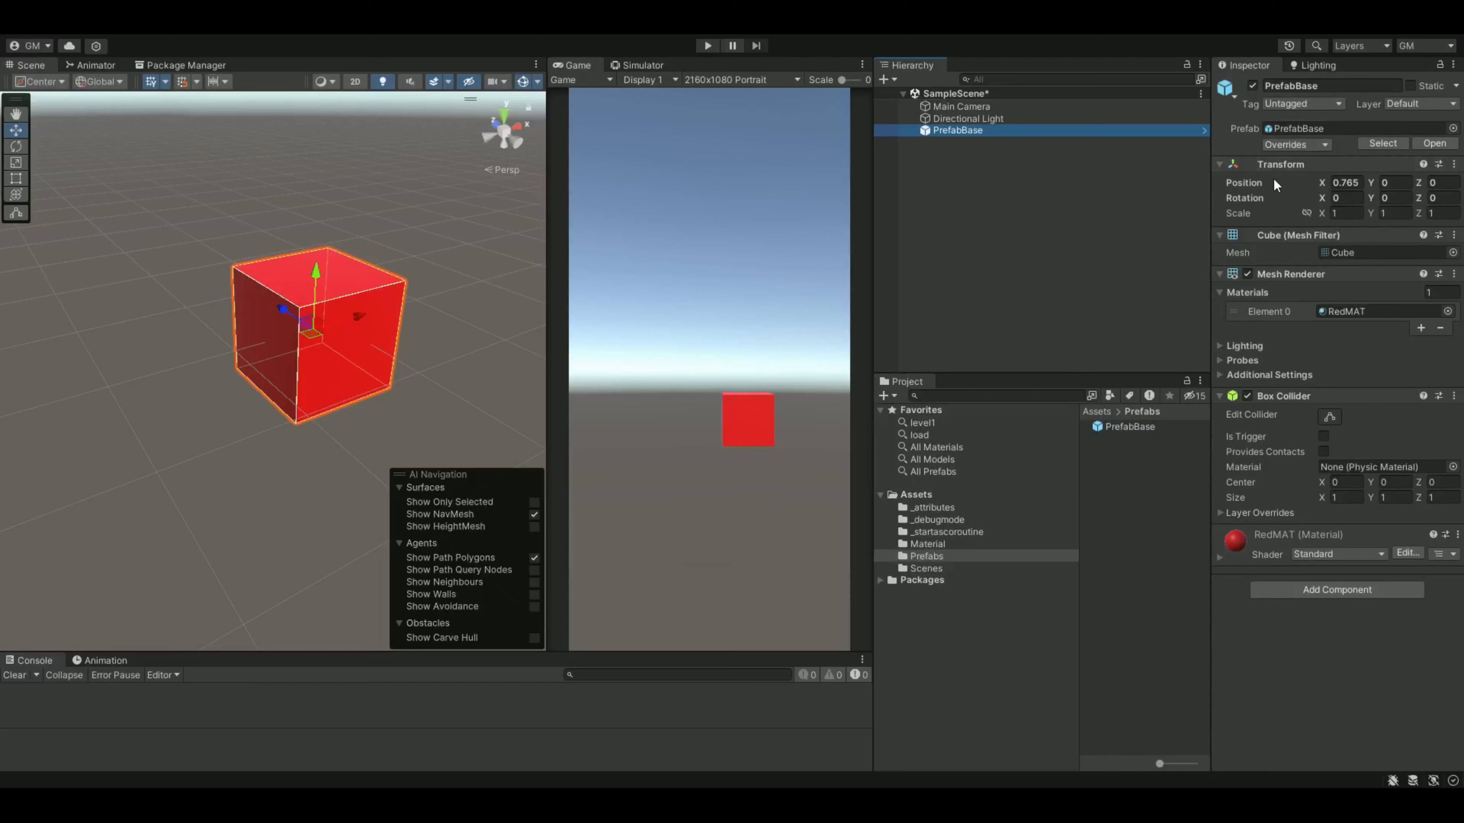
pyautogui.click(961, 119)
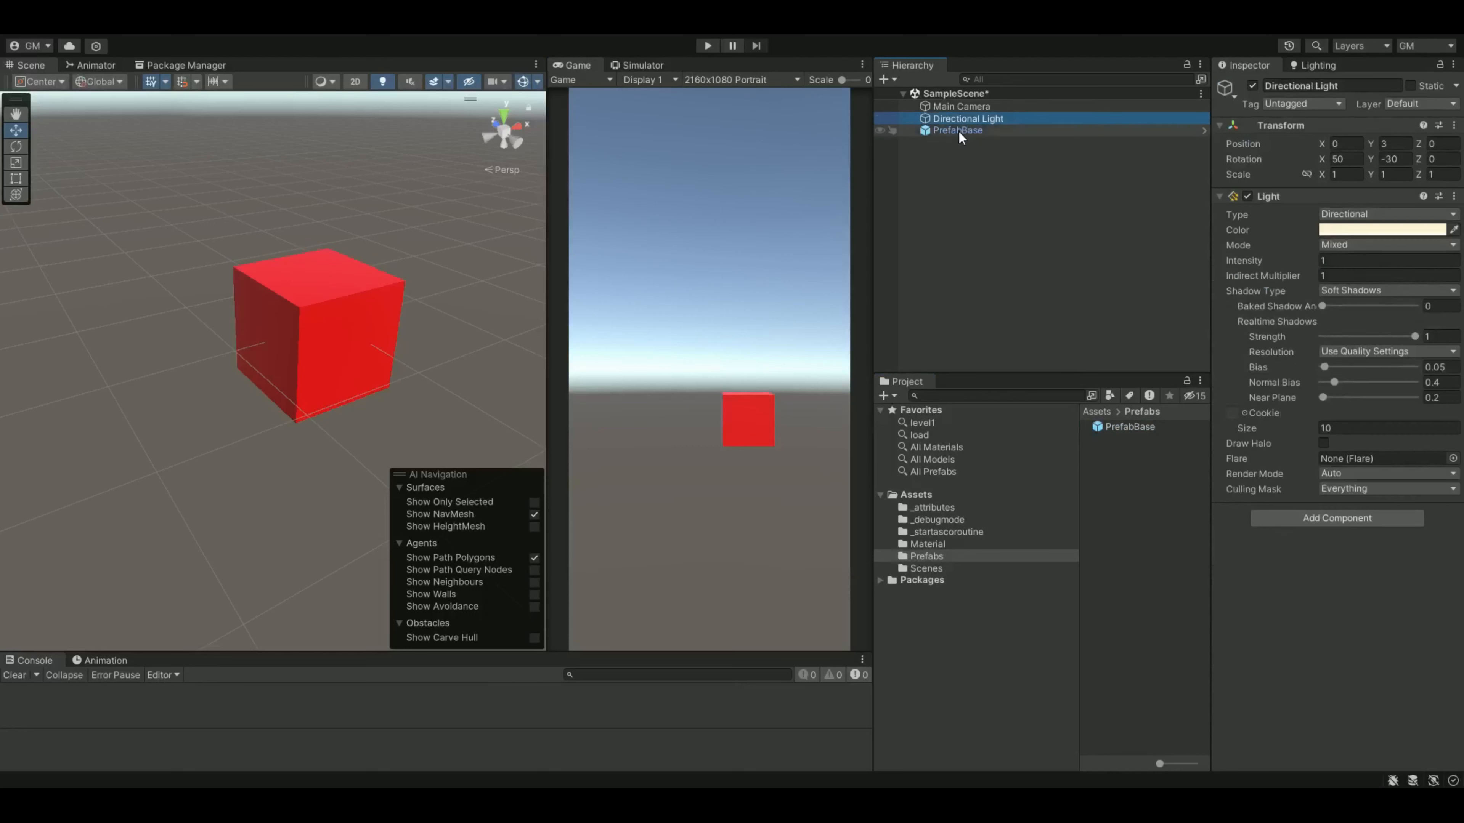
pyautogui.click(957, 131)
pyautogui.moveTo(437, 308); pyautogui.dragTo(422, 316, button='middle')
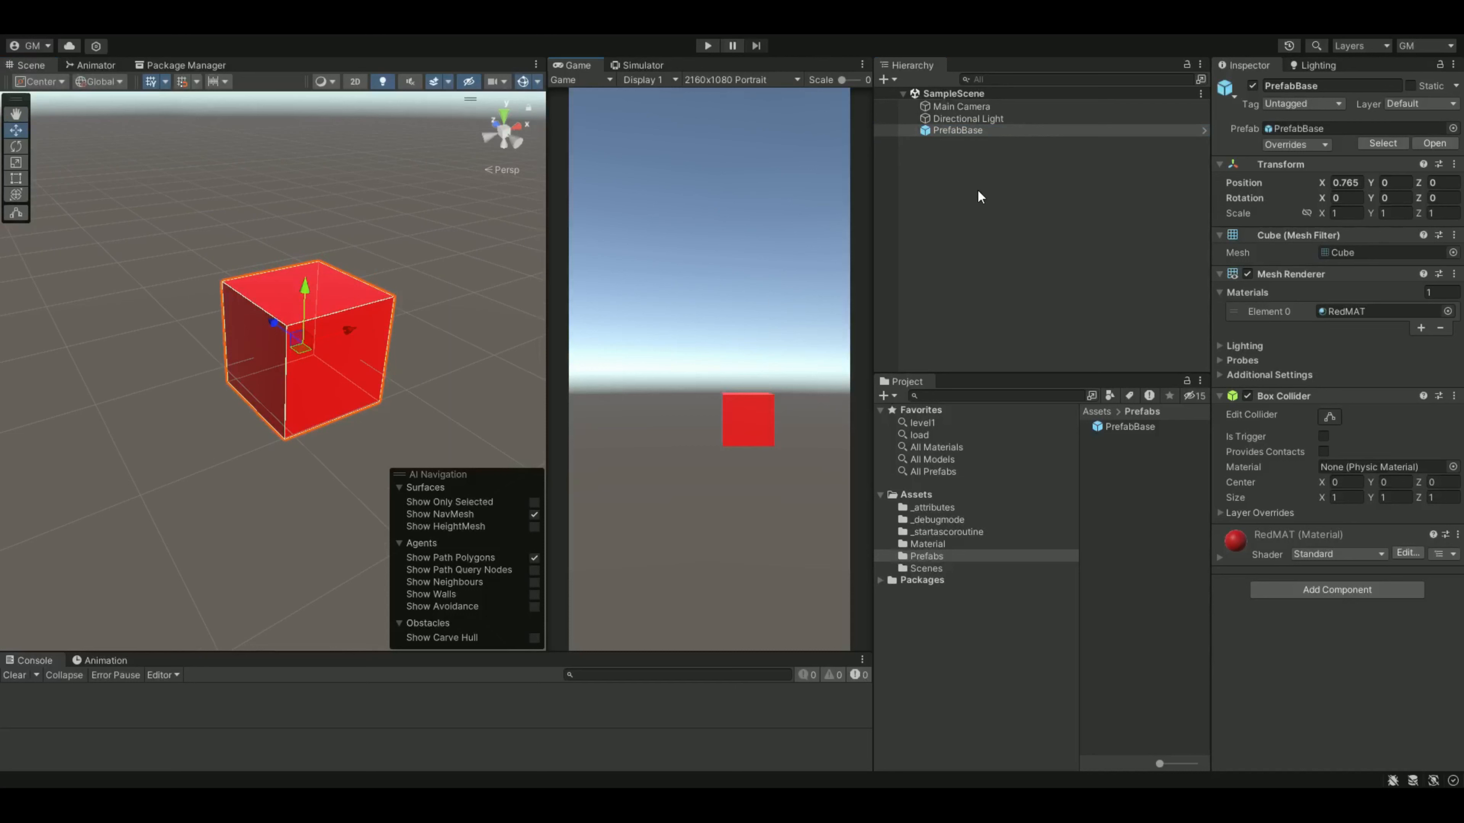
# Duplicate the PrefabBase instance twice, placing one copy beside it and the other above at about X -0.07, Y 1.56.
pyautogui.click(956, 127)
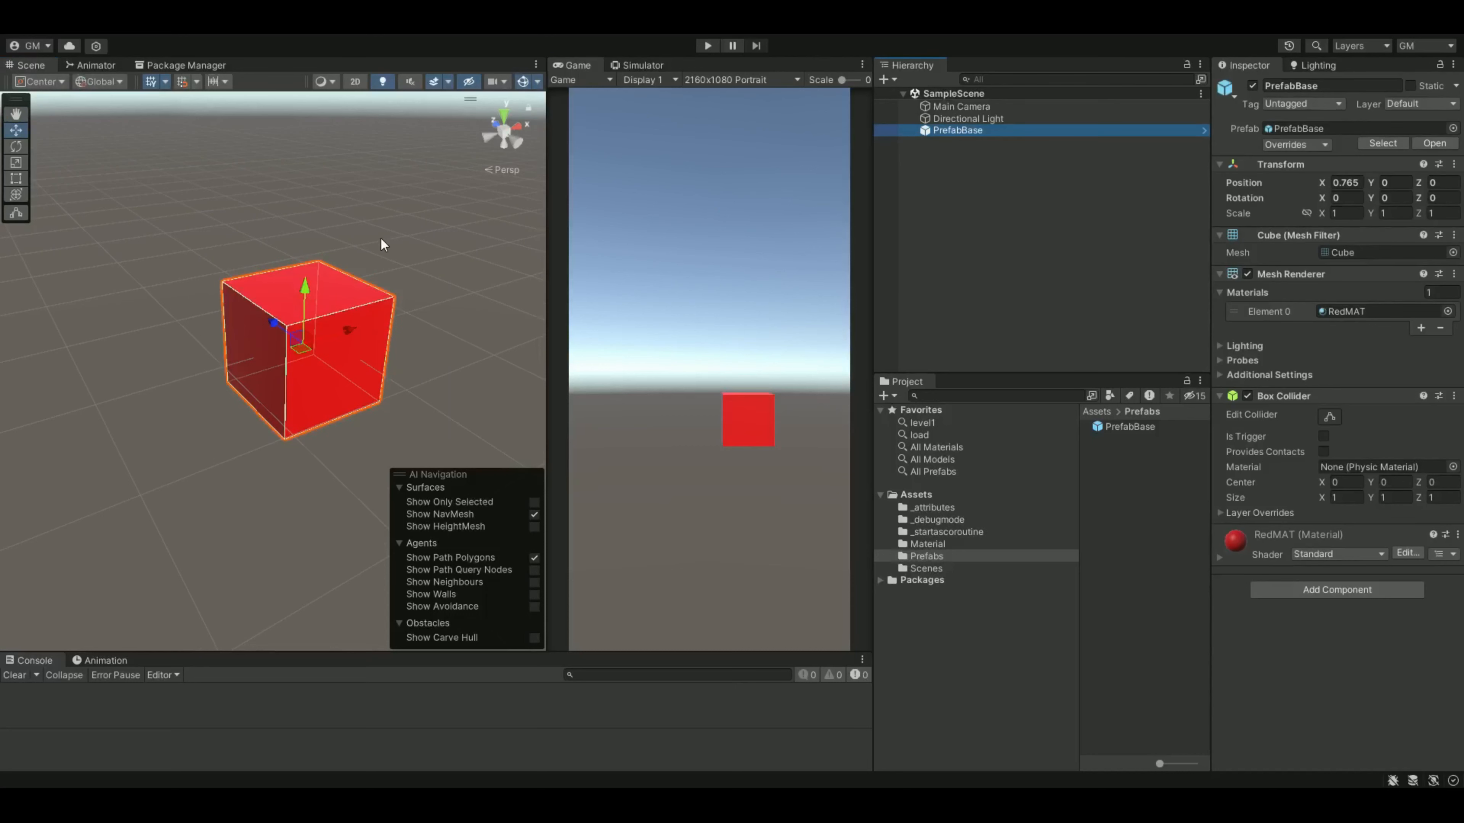
pyautogui.hotkey('ctrl', 'd')
pyautogui.moveTo(360, 327); pyautogui.dragTo(132, 93)
pyautogui.hotkey('ctrl', 'd')
pyautogui.moveTo(153, 158); pyautogui.dragTo(290, 240)
pyautogui.scroll(-5, 346, 230)
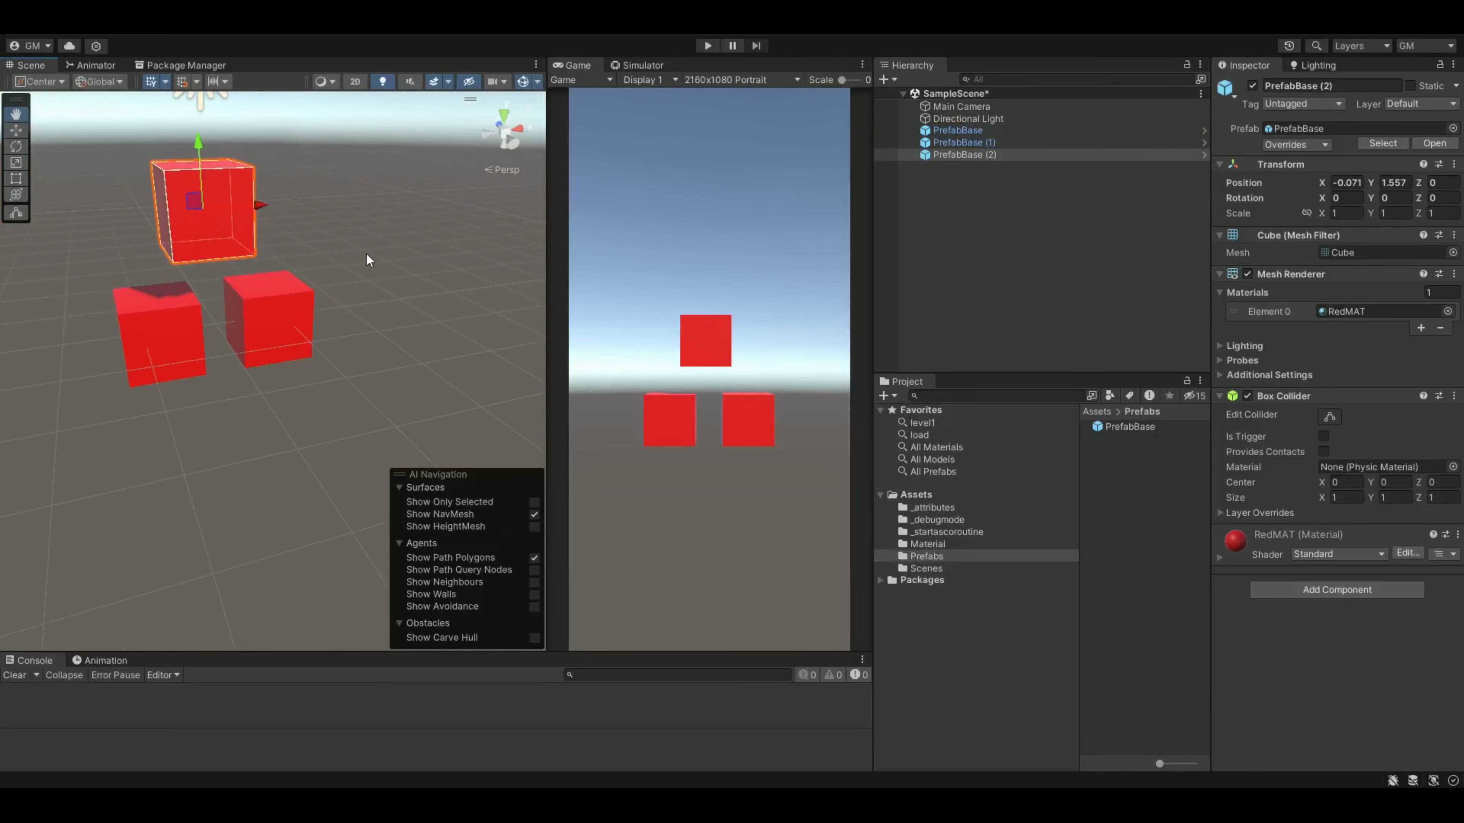
# Duplicate the RedMAT material in the Material folder and name the copy BlueMAT.
pyautogui.click(928, 544)
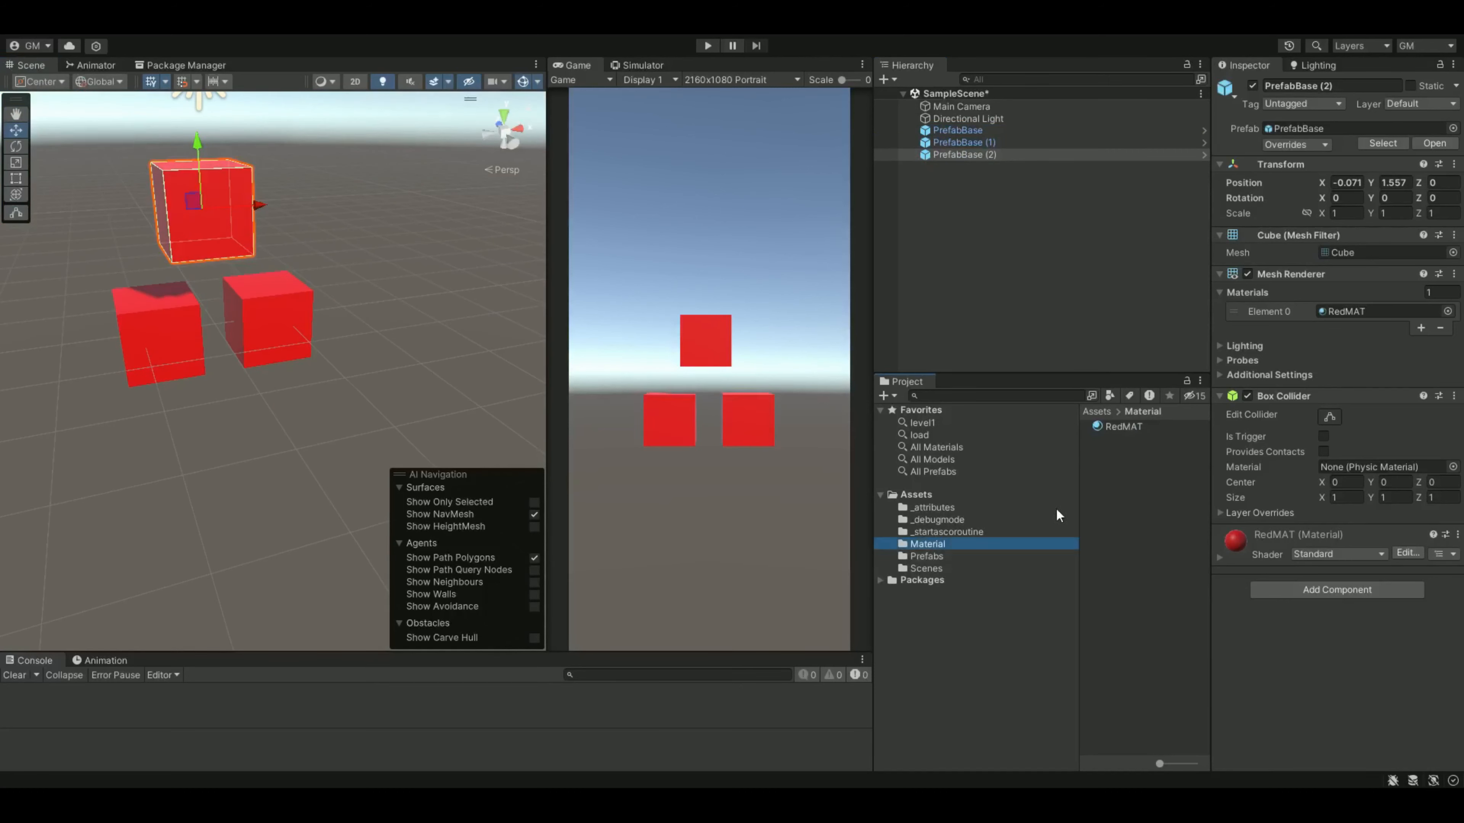
pyautogui.click(1121, 454)
pyautogui.click(1125, 427)
pyautogui.hotkey('ctrl', 'd')
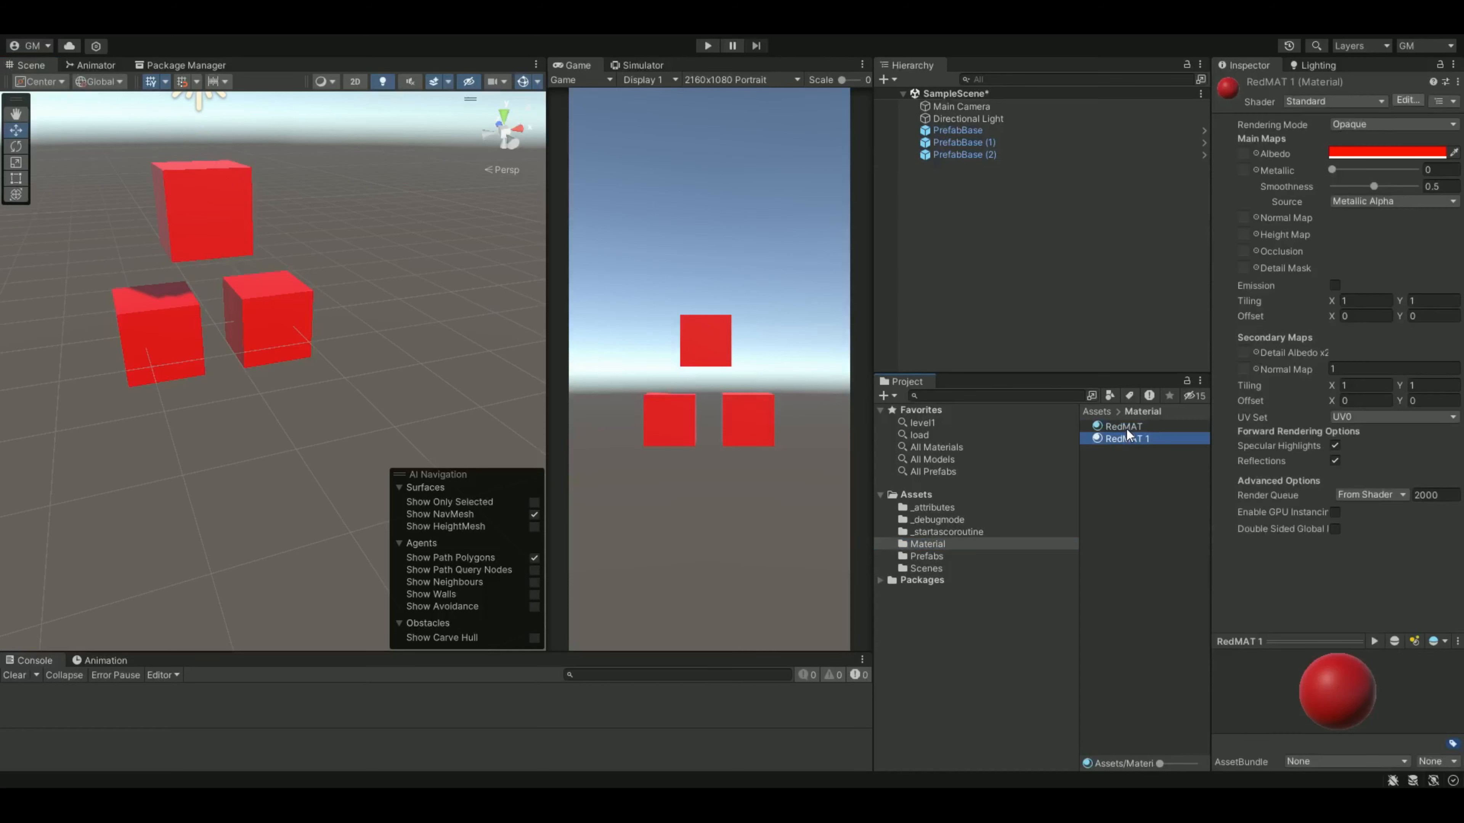
pyautogui.click(1157, 438)
pyautogui.write('B')
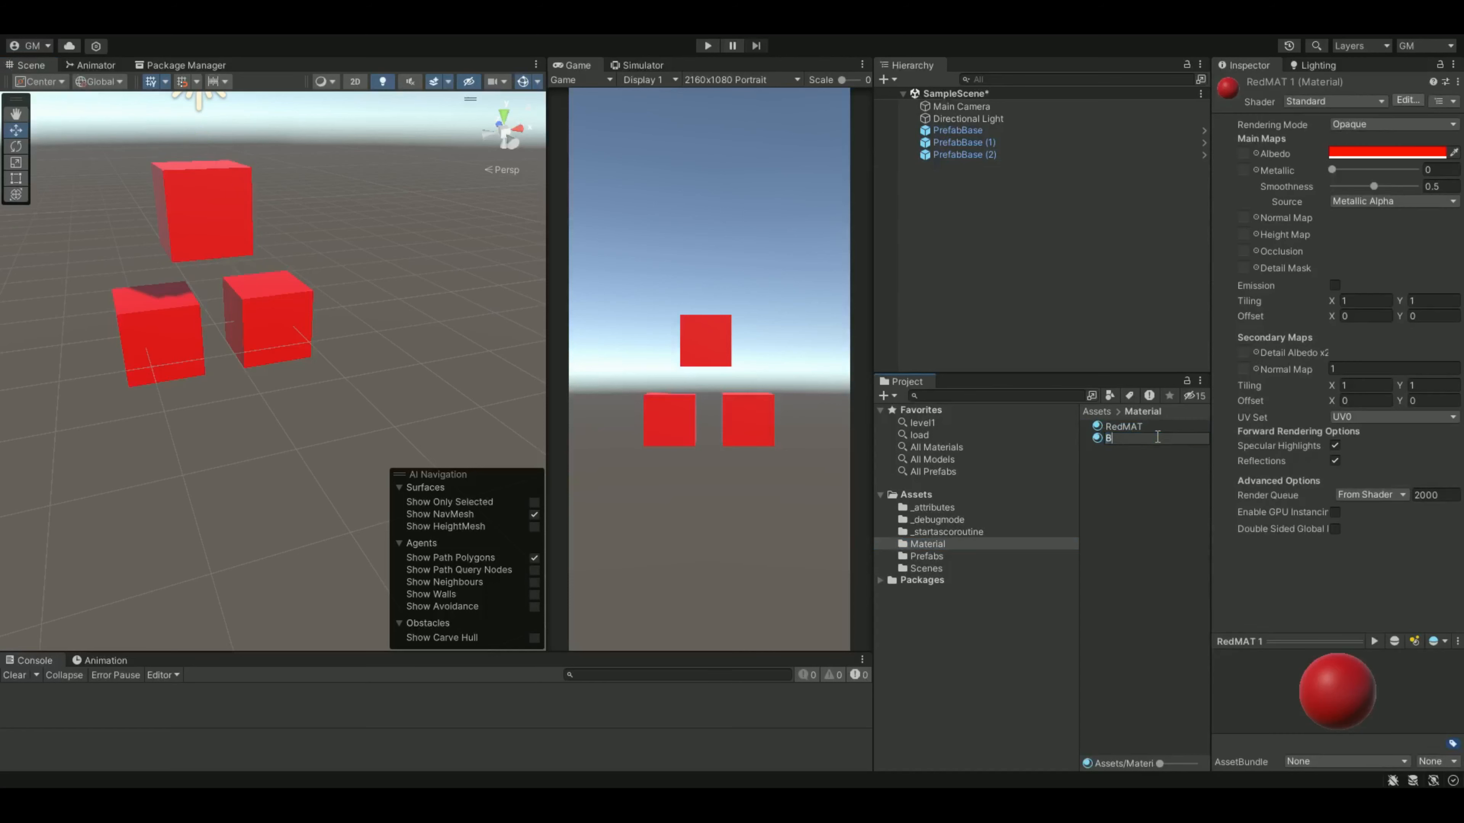
pyautogui.write('lueMAT')
pyautogui.press('Return')
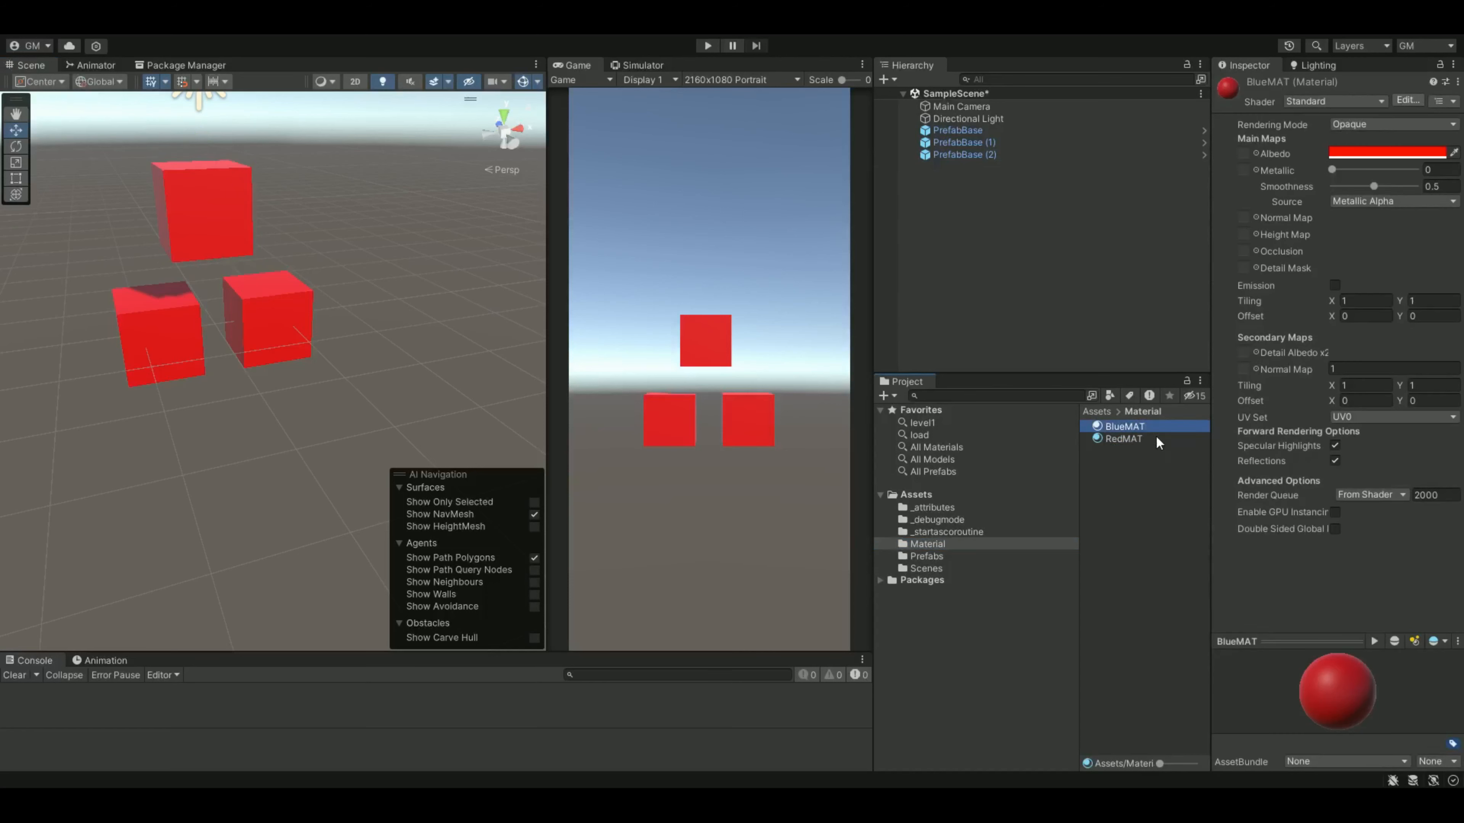
# Change BlueMAT's albedo colour to a bright, fully saturated blue.
pyautogui.click(1343, 153)
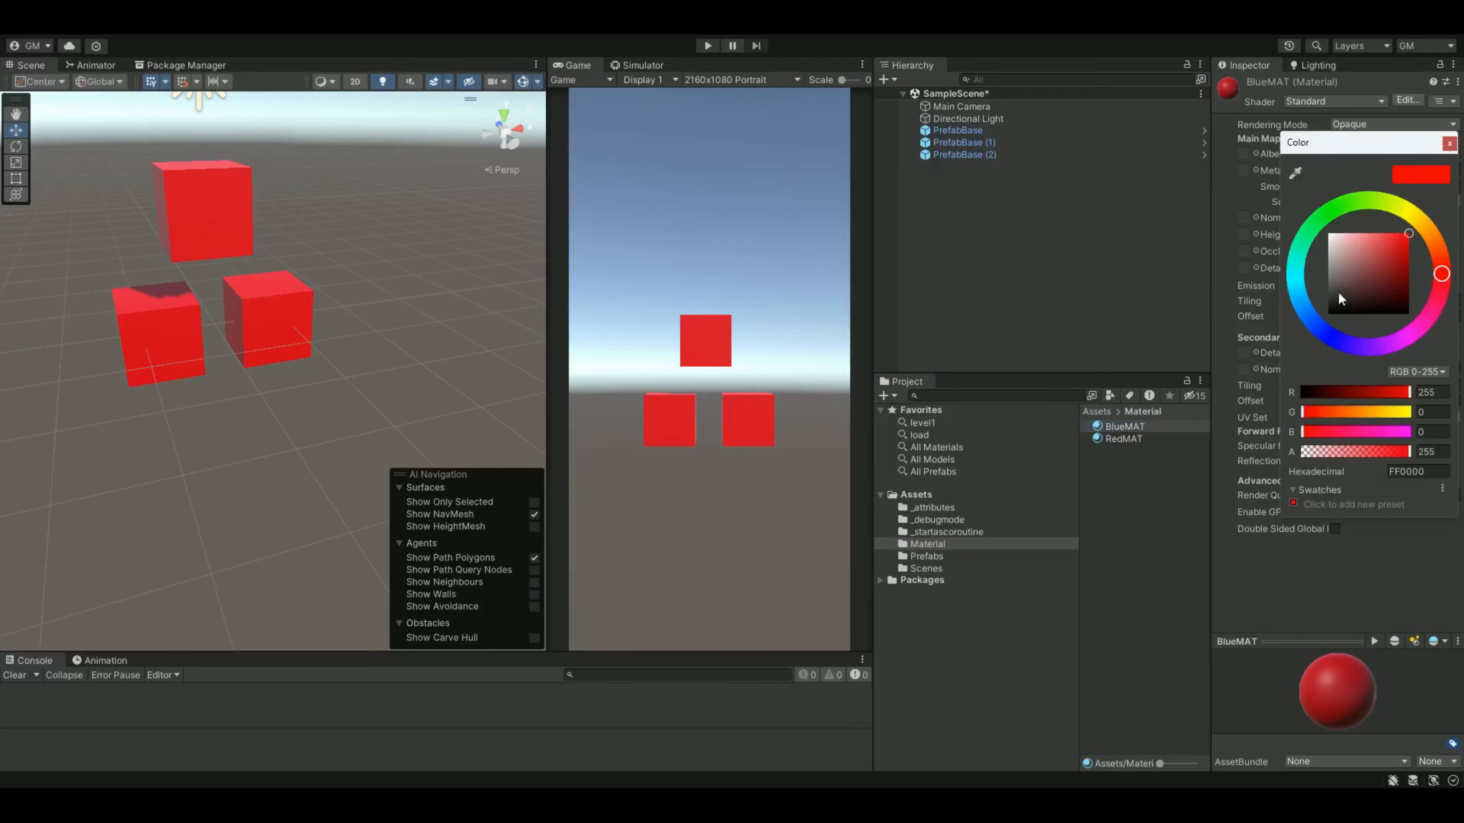
pyautogui.click(1306, 312)
pyautogui.click(1387, 259)
pyautogui.moveTo(1398, 251); pyautogui.dragTo(1414, 228)
pyautogui.click(1449, 144)
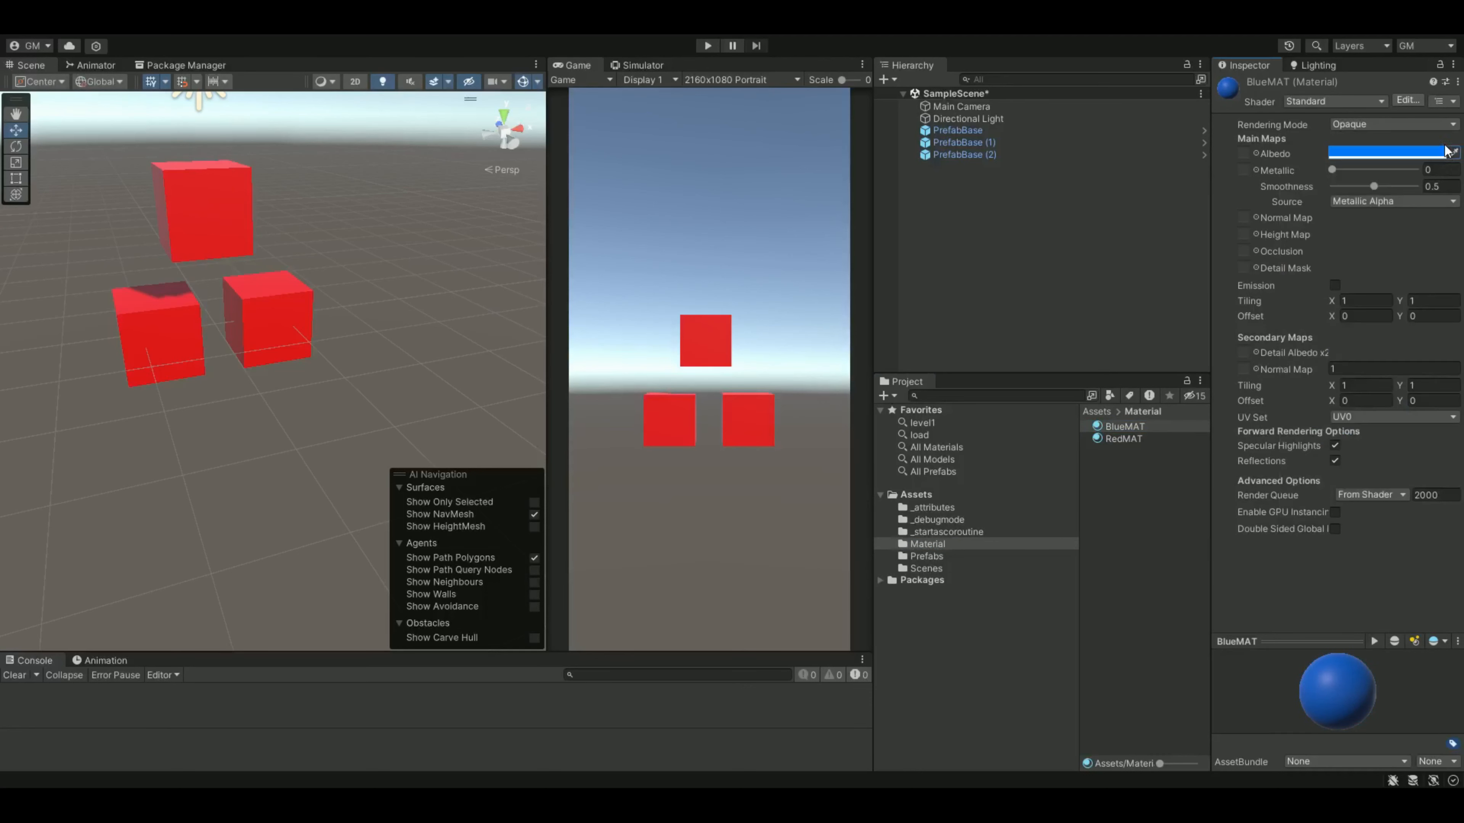
# Open the PrefabBase prefab for editing in context from its original instance in the scene.
pyautogui.click(961, 131)
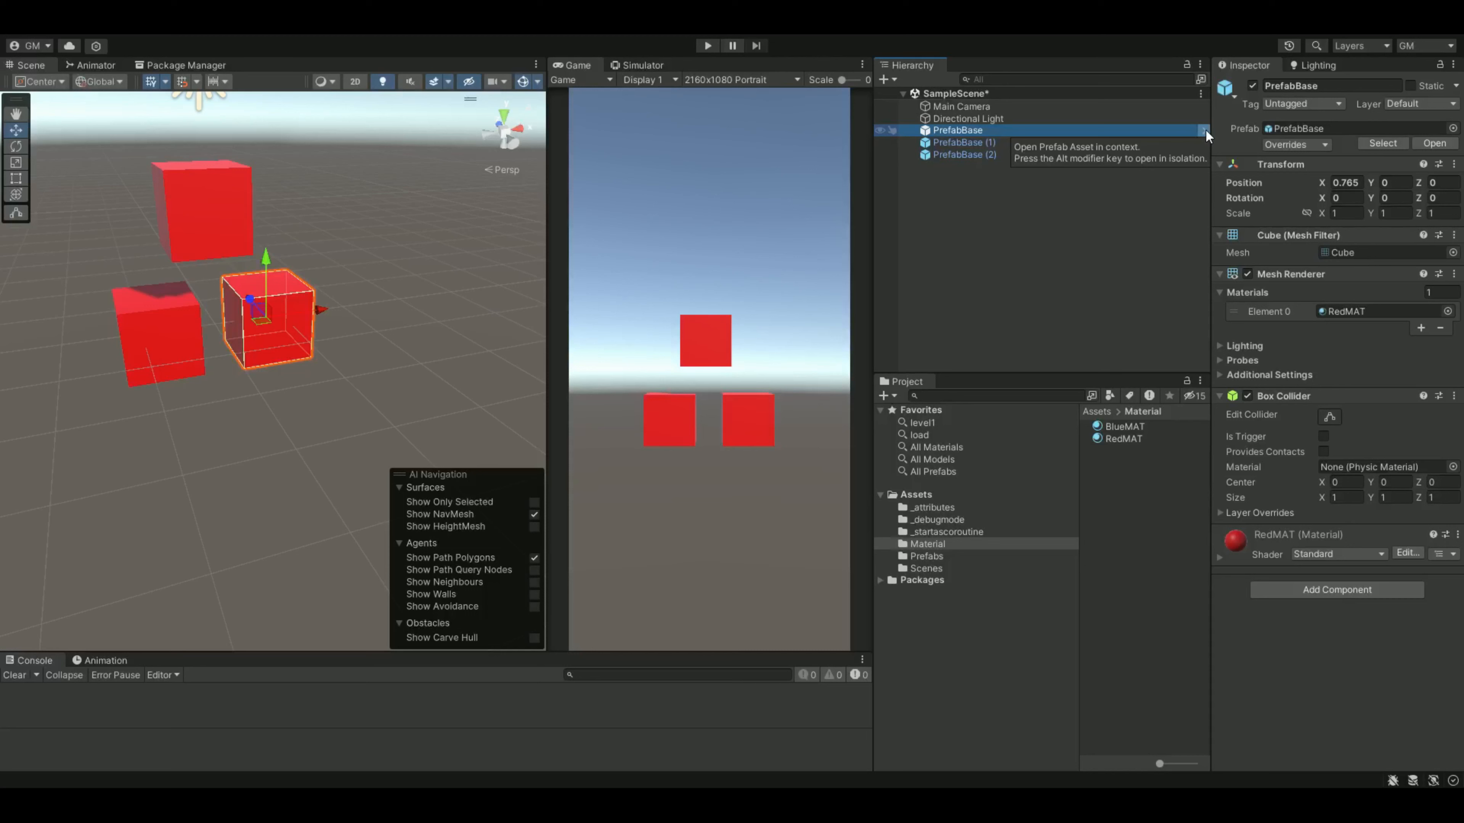
pyautogui.click(988, 142)
pyautogui.click(978, 128)
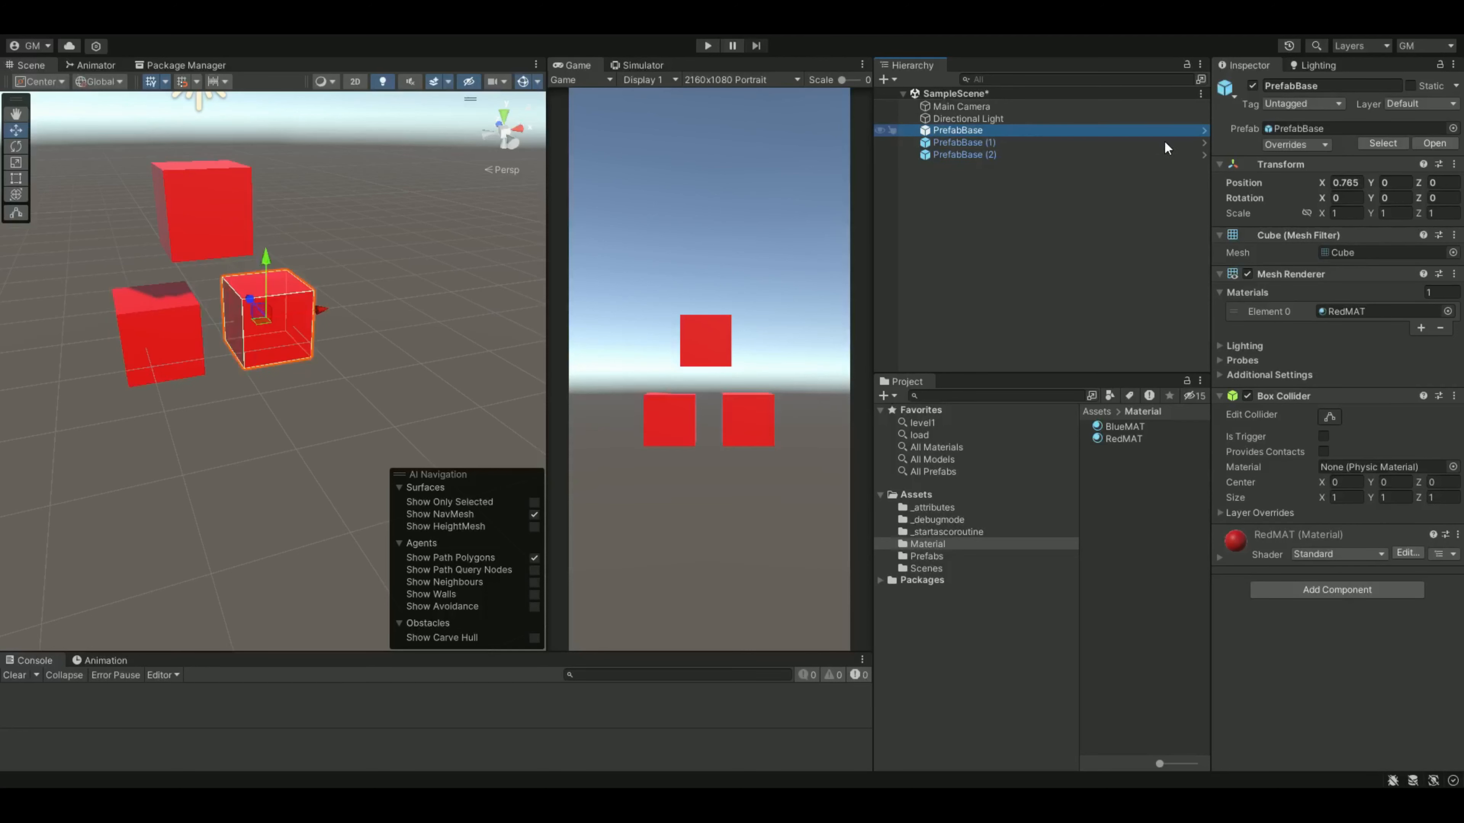
pyautogui.click(1204, 131)
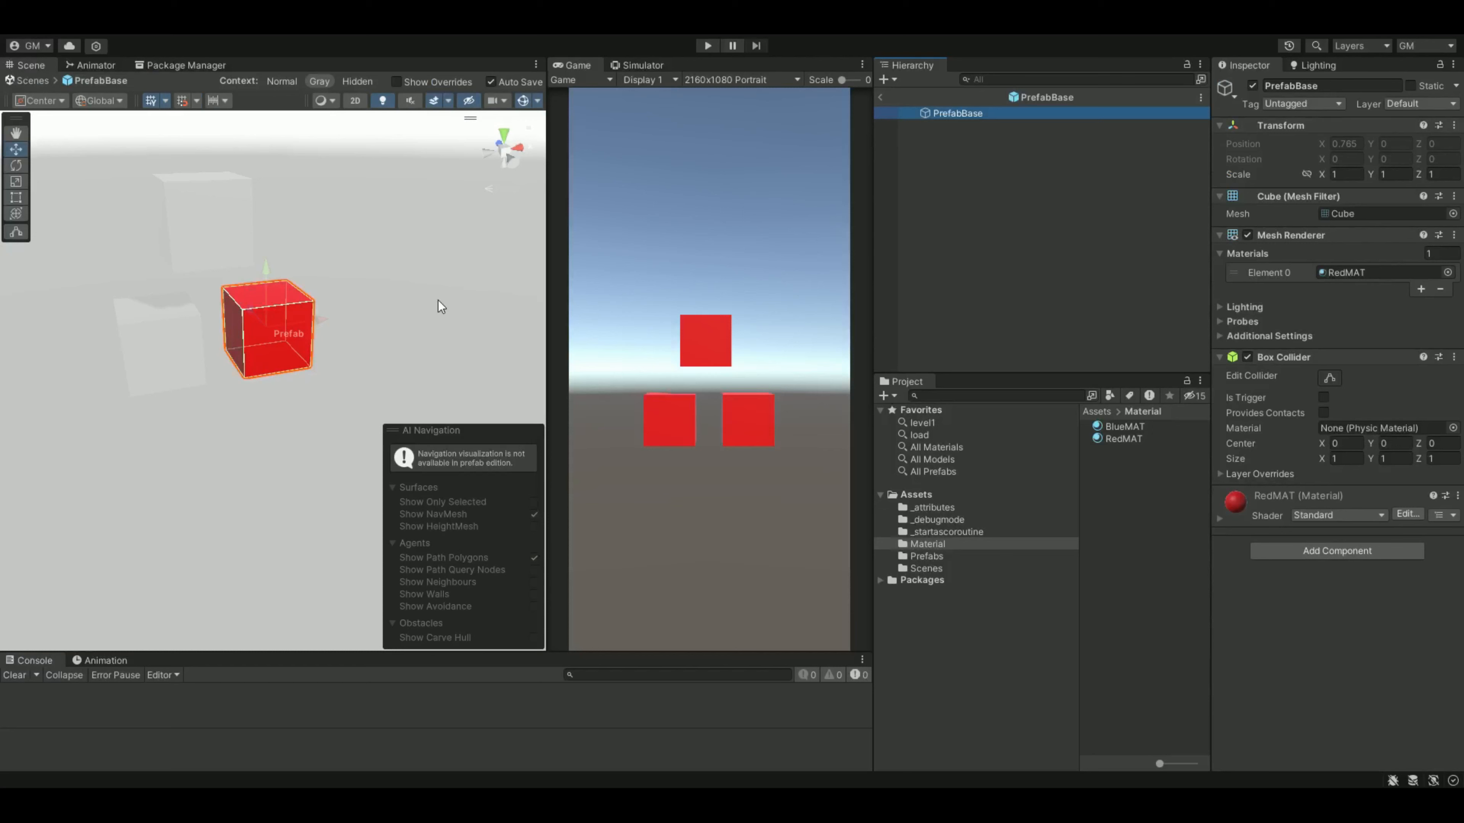
# Apply the BlueMAT material to the prefab's cube and return to the scene.
pyautogui.keyDown('alt'); pyautogui.moveTo(438, 306); pyautogui.dragTo(308, 303); pyautogui.keyUp('alt')
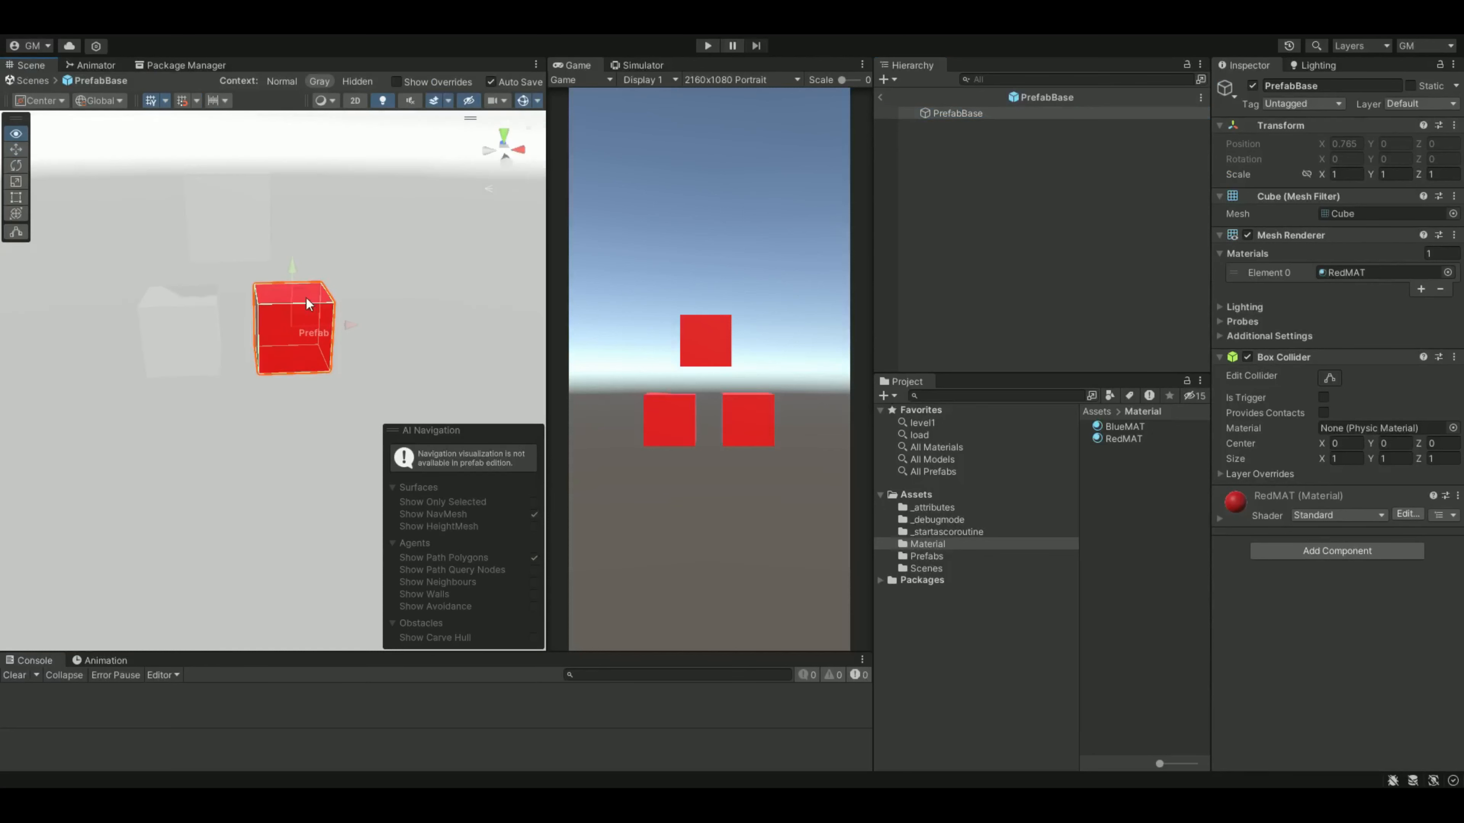
pyautogui.moveTo(308, 304); pyautogui.dragTo(376, 287, button='middle')
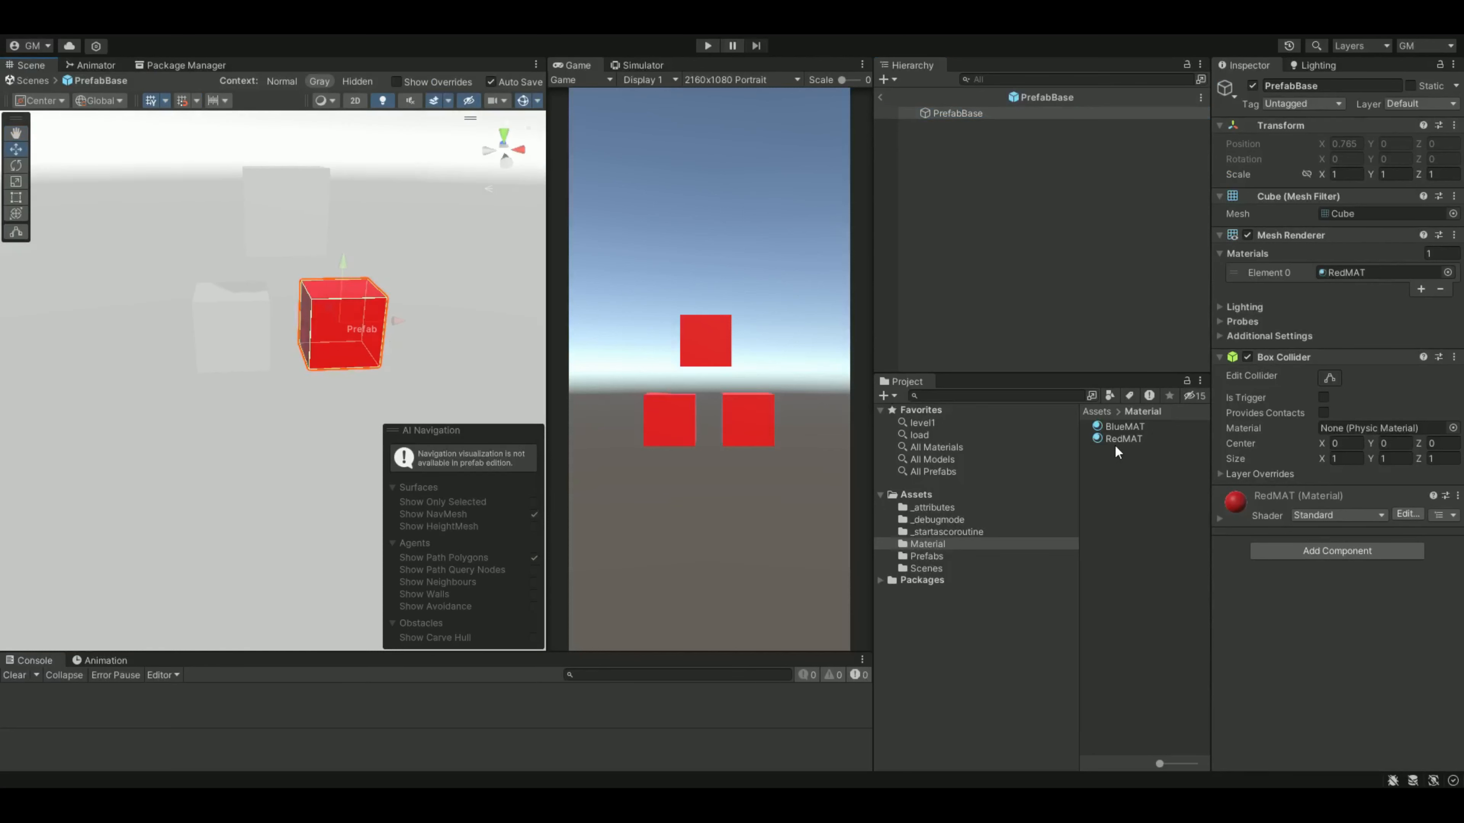
pyautogui.moveTo(1121, 426); pyautogui.dragTo(369, 355)
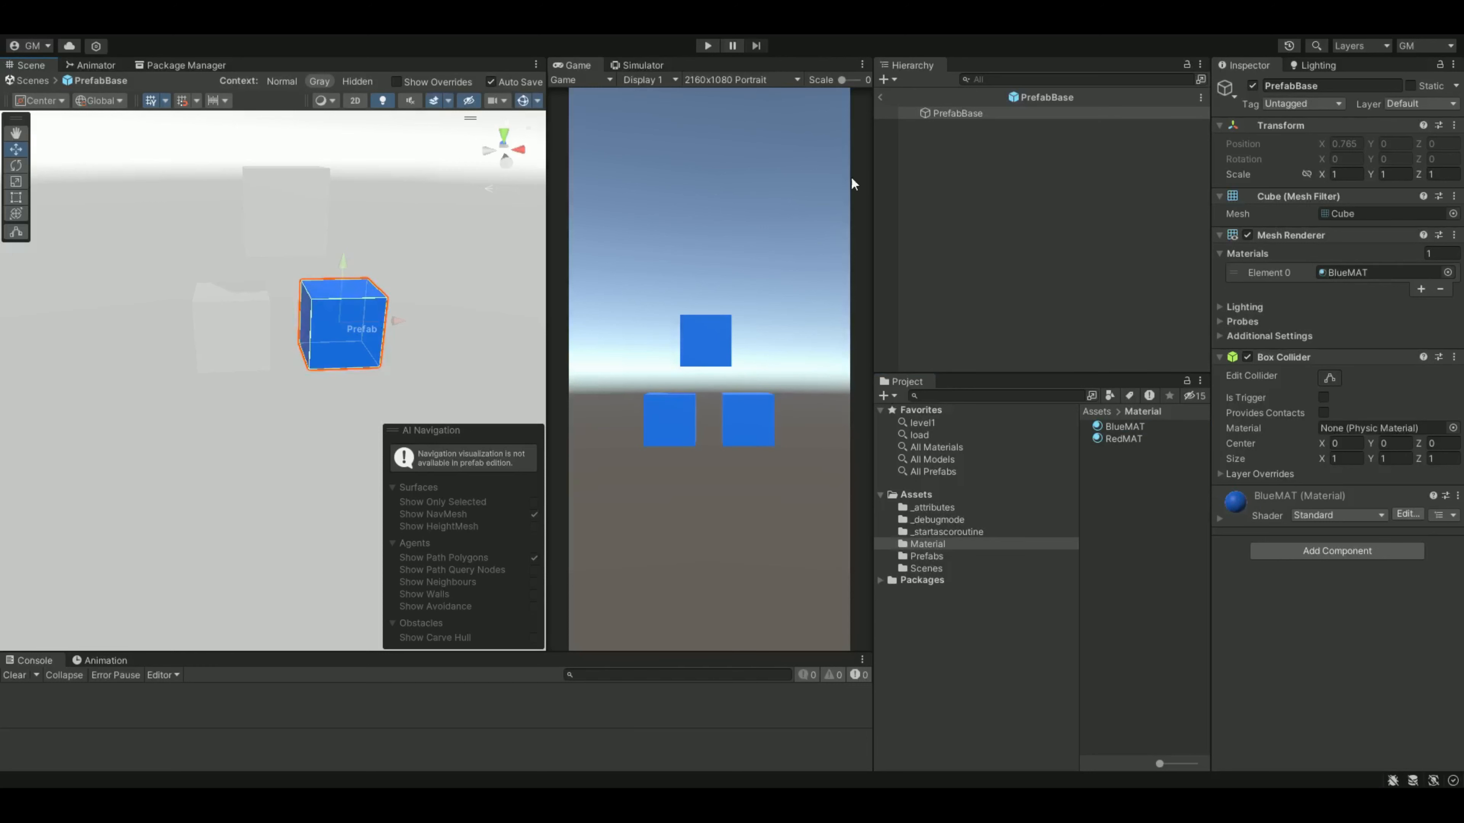
pyautogui.click(881, 97)
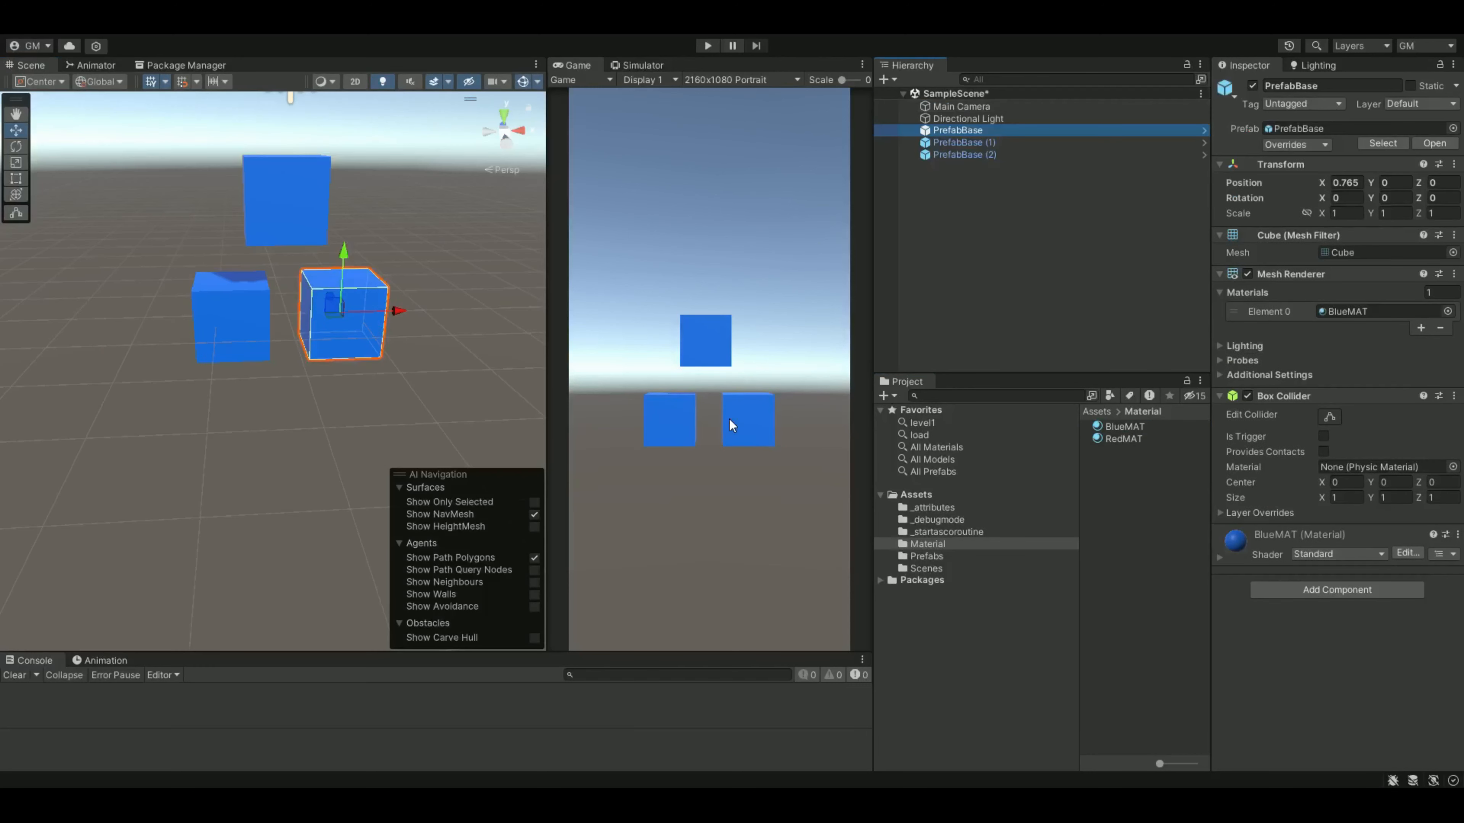
pyautogui.click(759, 400)
# Save the scene and the project, and make the Scene view slightly narrower.
pyautogui.click(13, 28)
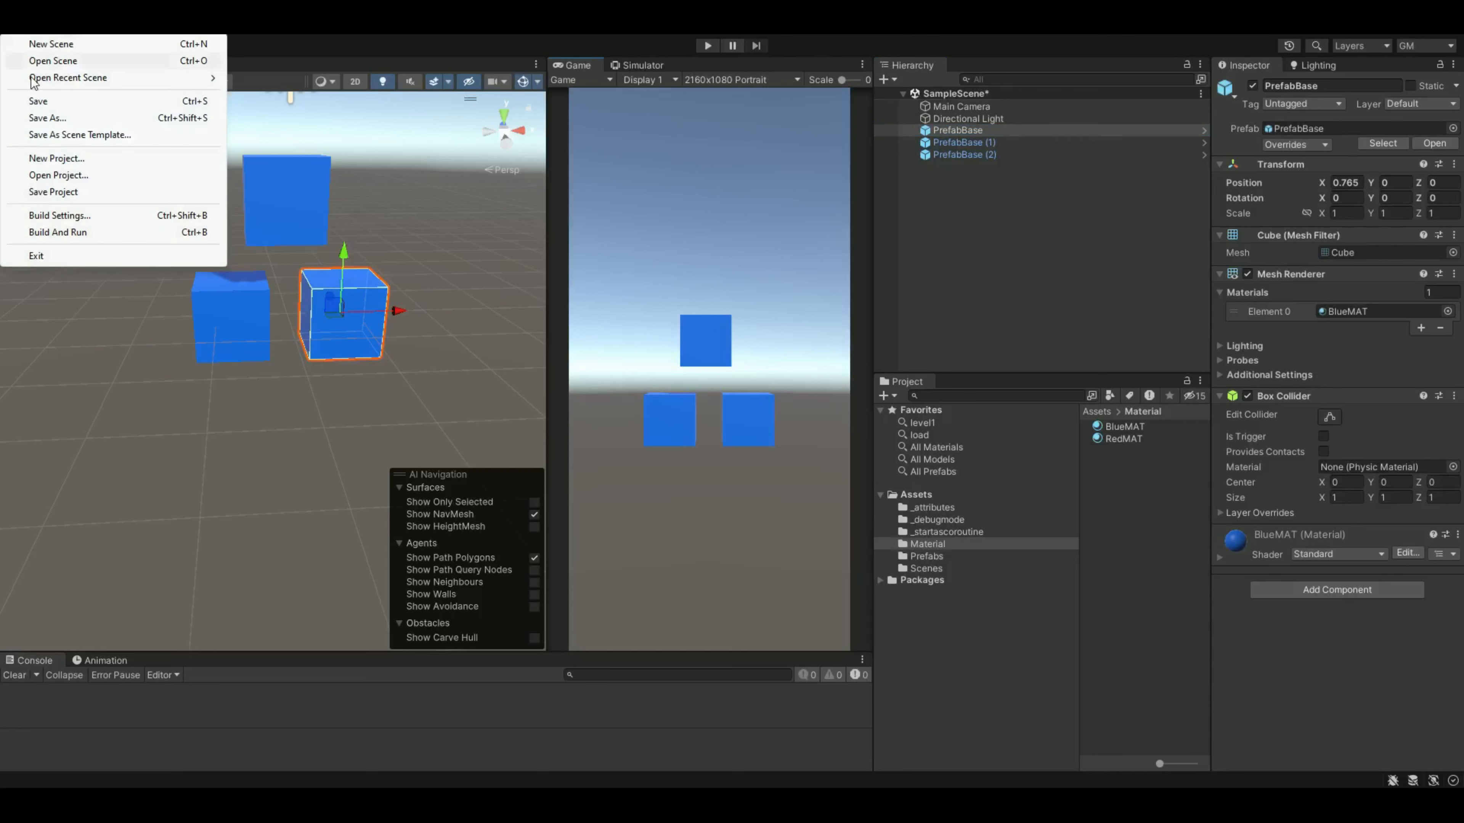
pyautogui.click(39, 101)
pyautogui.click(14, 28)
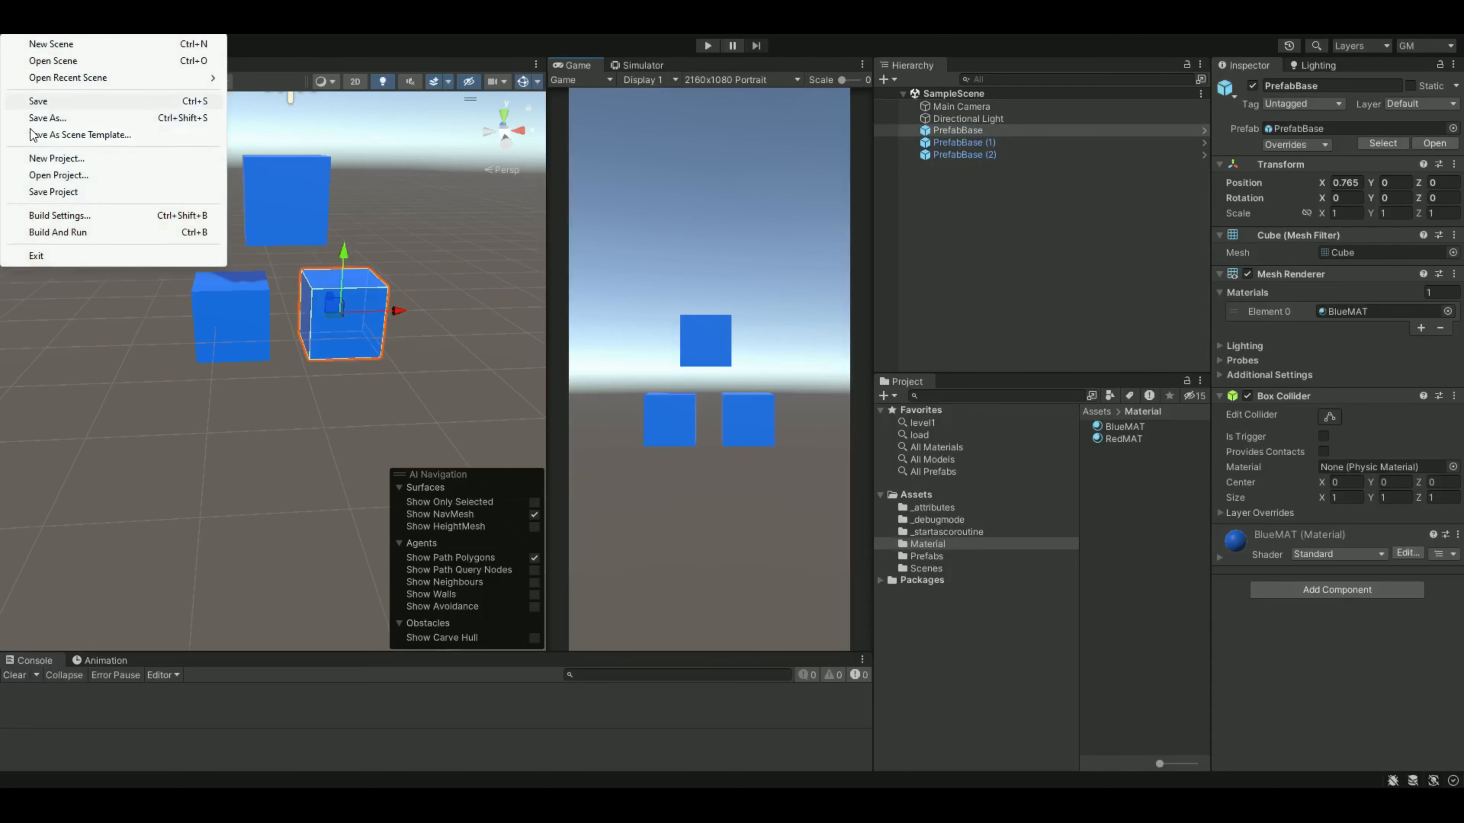
pyautogui.click(34, 193)
pyautogui.moveTo(548, 345); pyautogui.dragTo(527, 345)
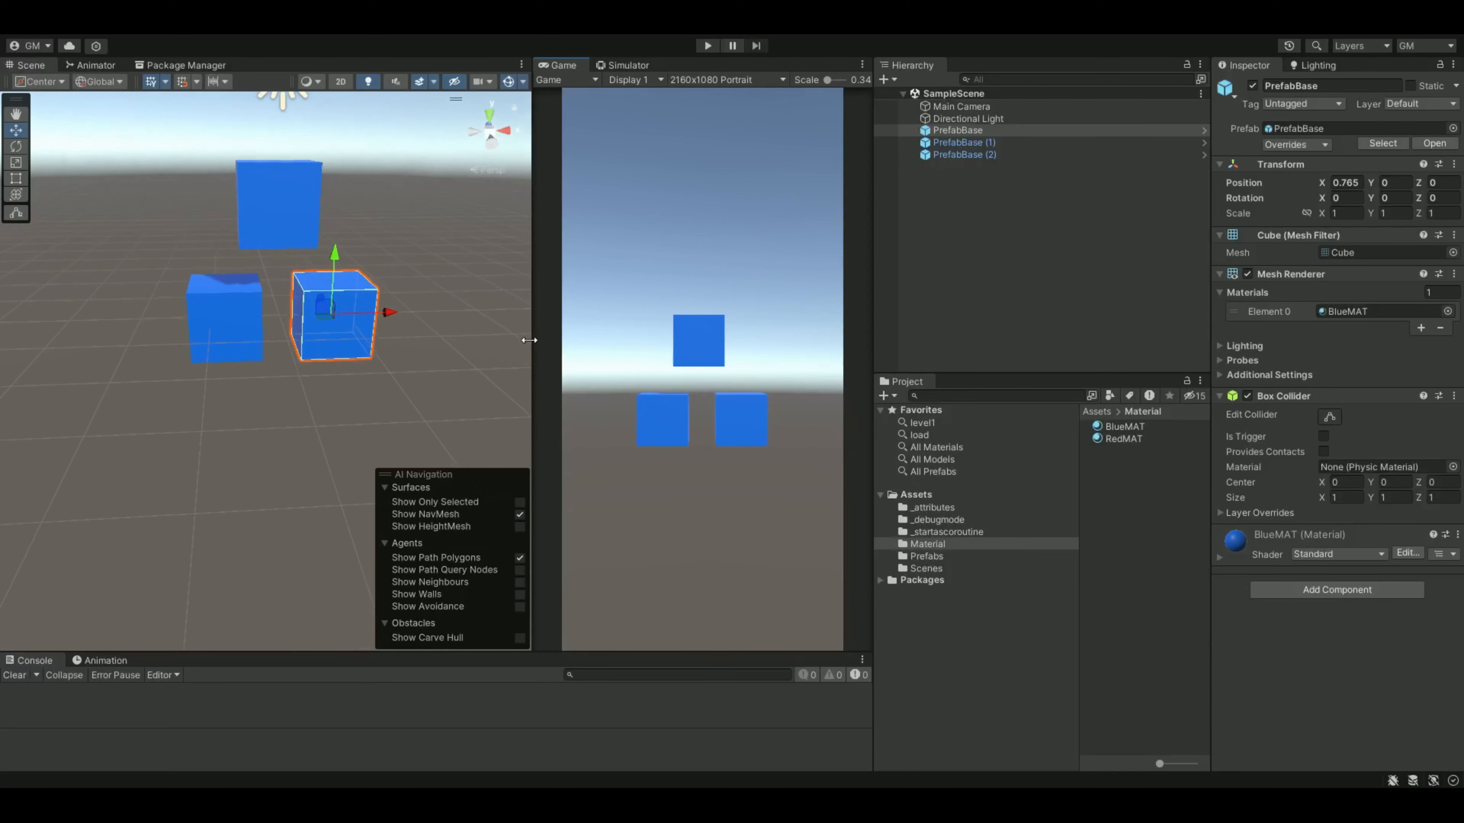
pyautogui.click(977, 132)
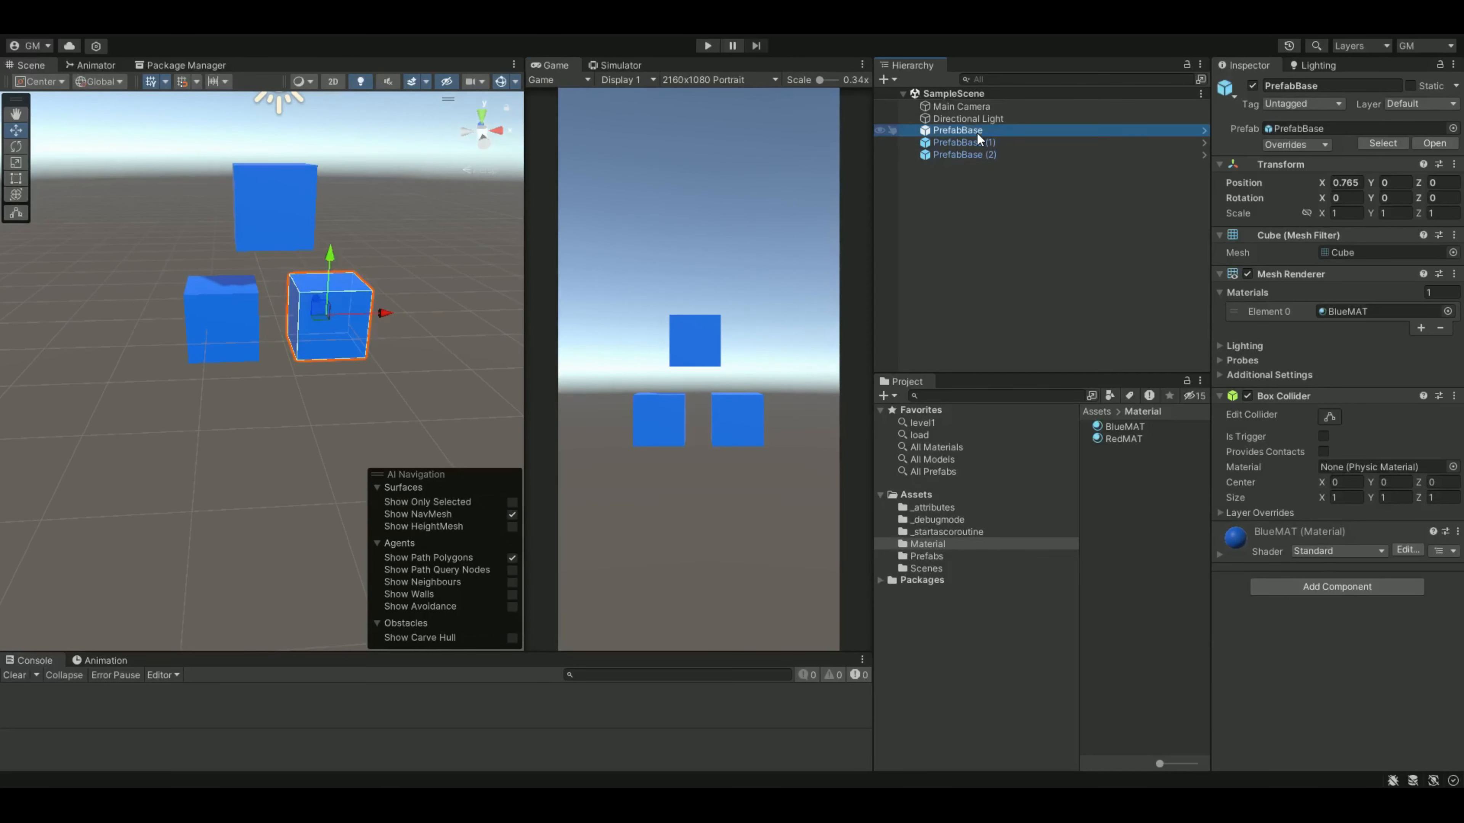
pyautogui.click(769, 222)
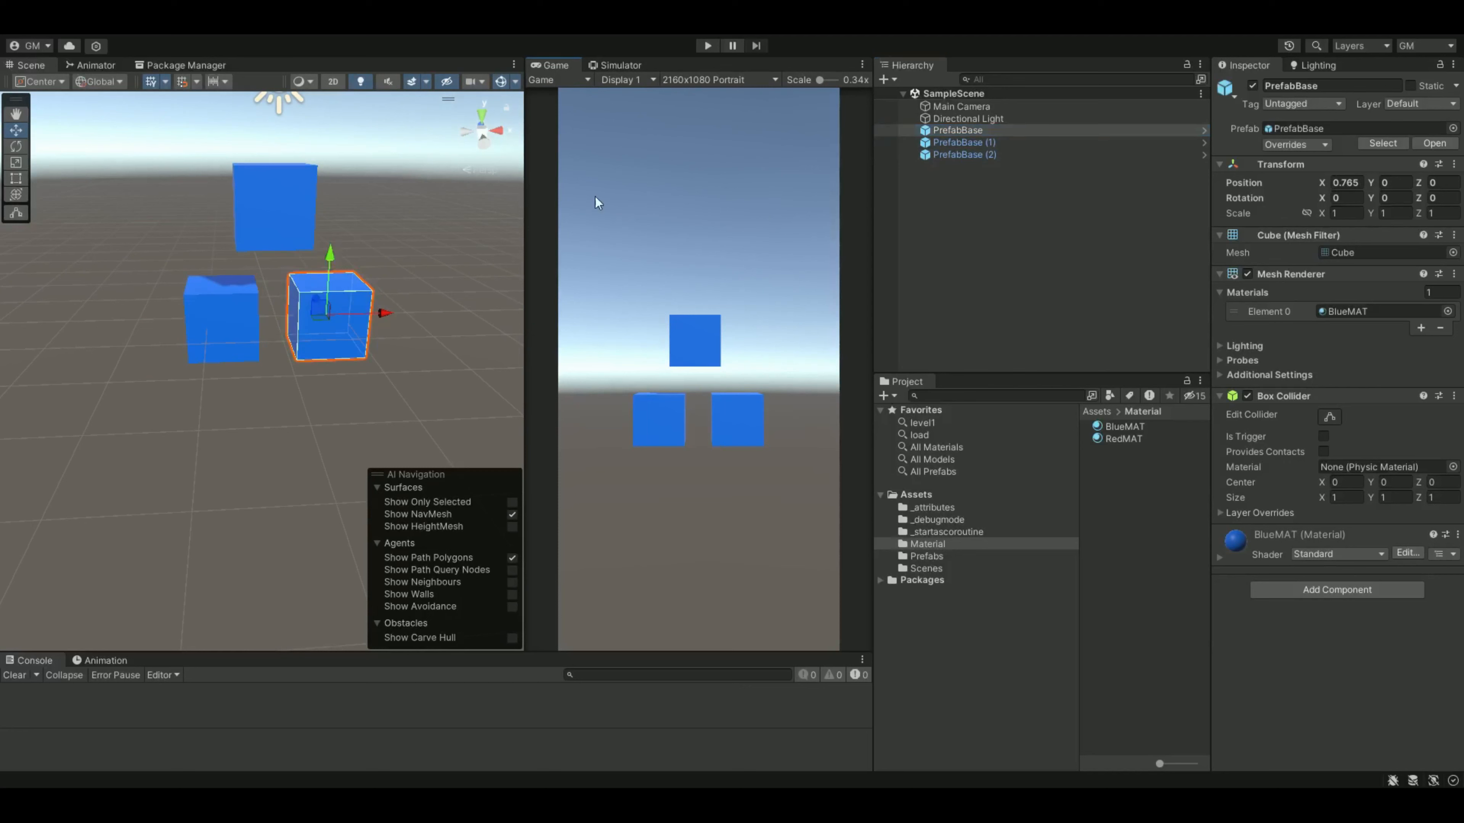
pyautogui.click(14, 28)
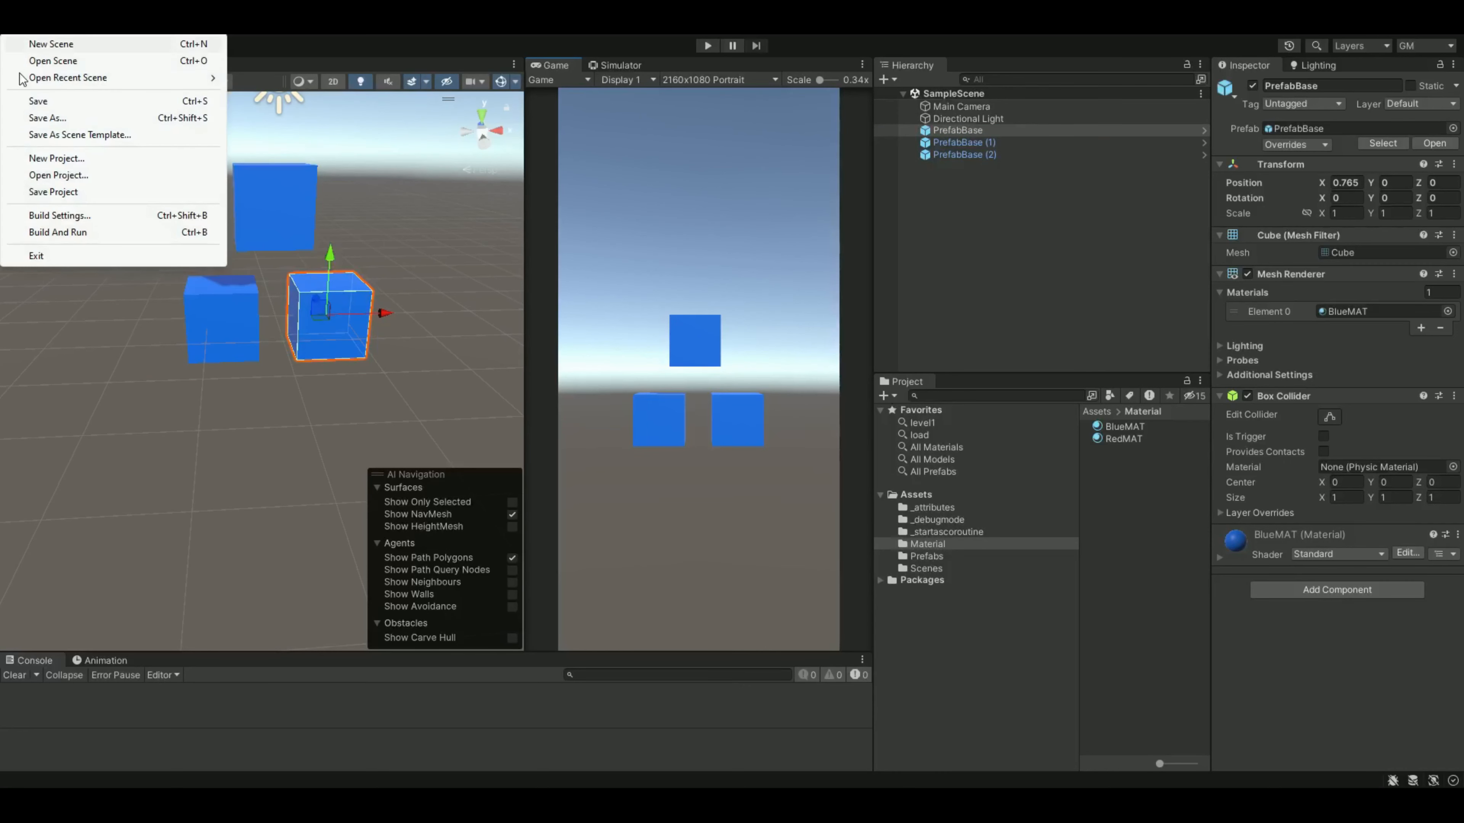
pyautogui.click(26, 102)
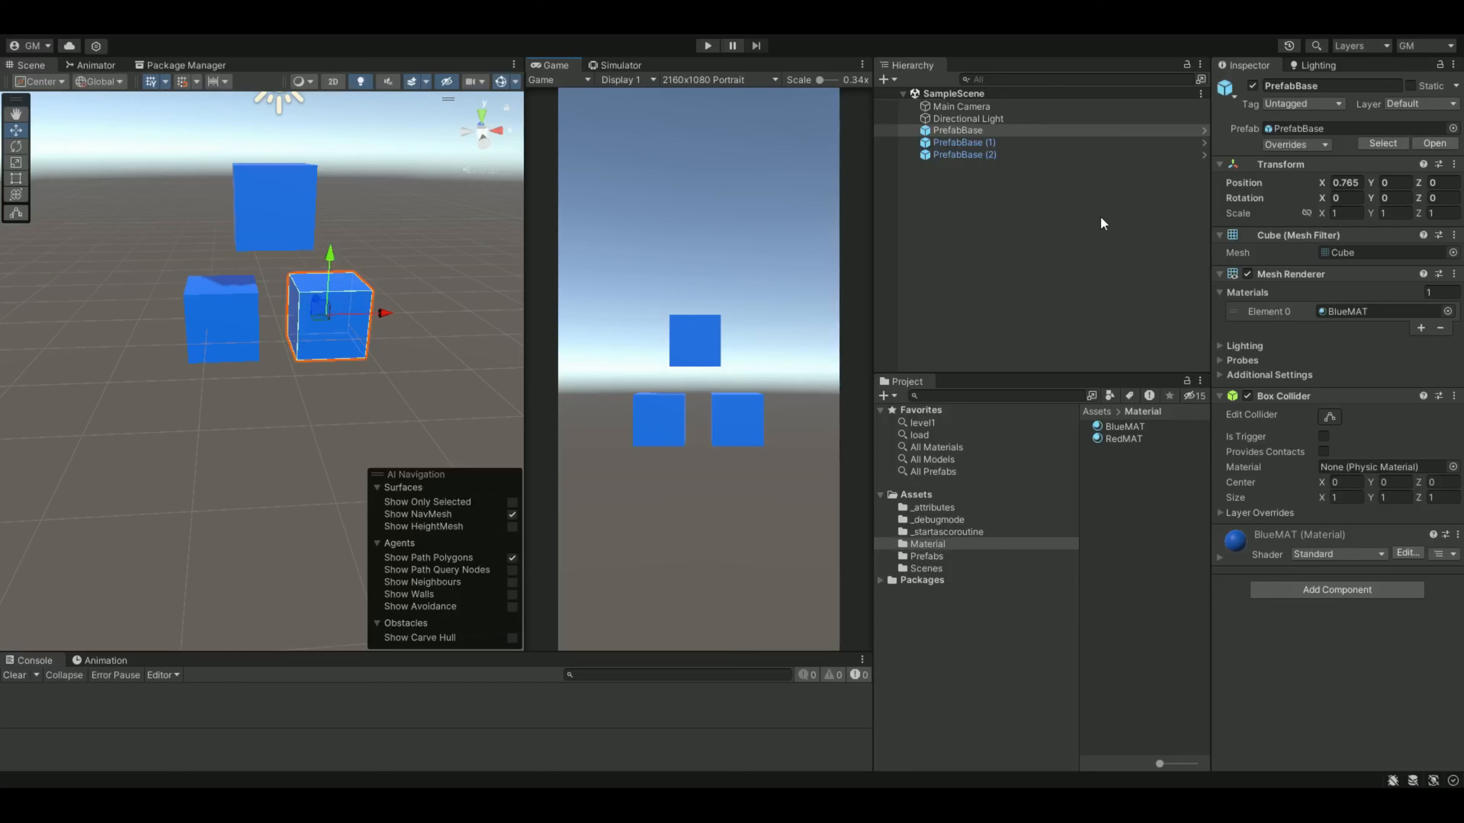
# Rename the PrefabBase (2) instance as Prefab2.
pyautogui.click(978, 142)
pyautogui.click(977, 130)
pyautogui.click(966, 155)
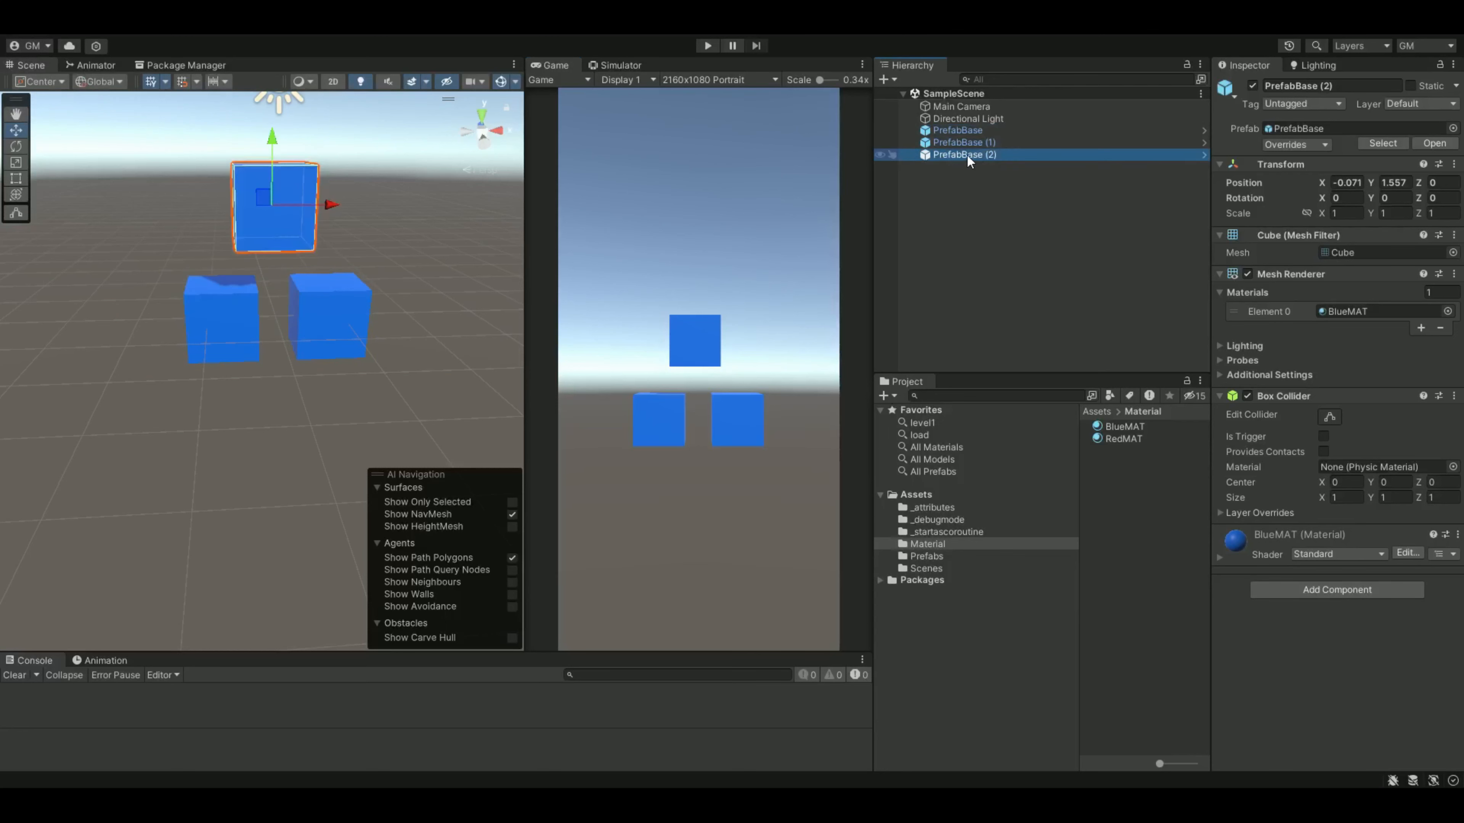
pyautogui.click(978, 156)
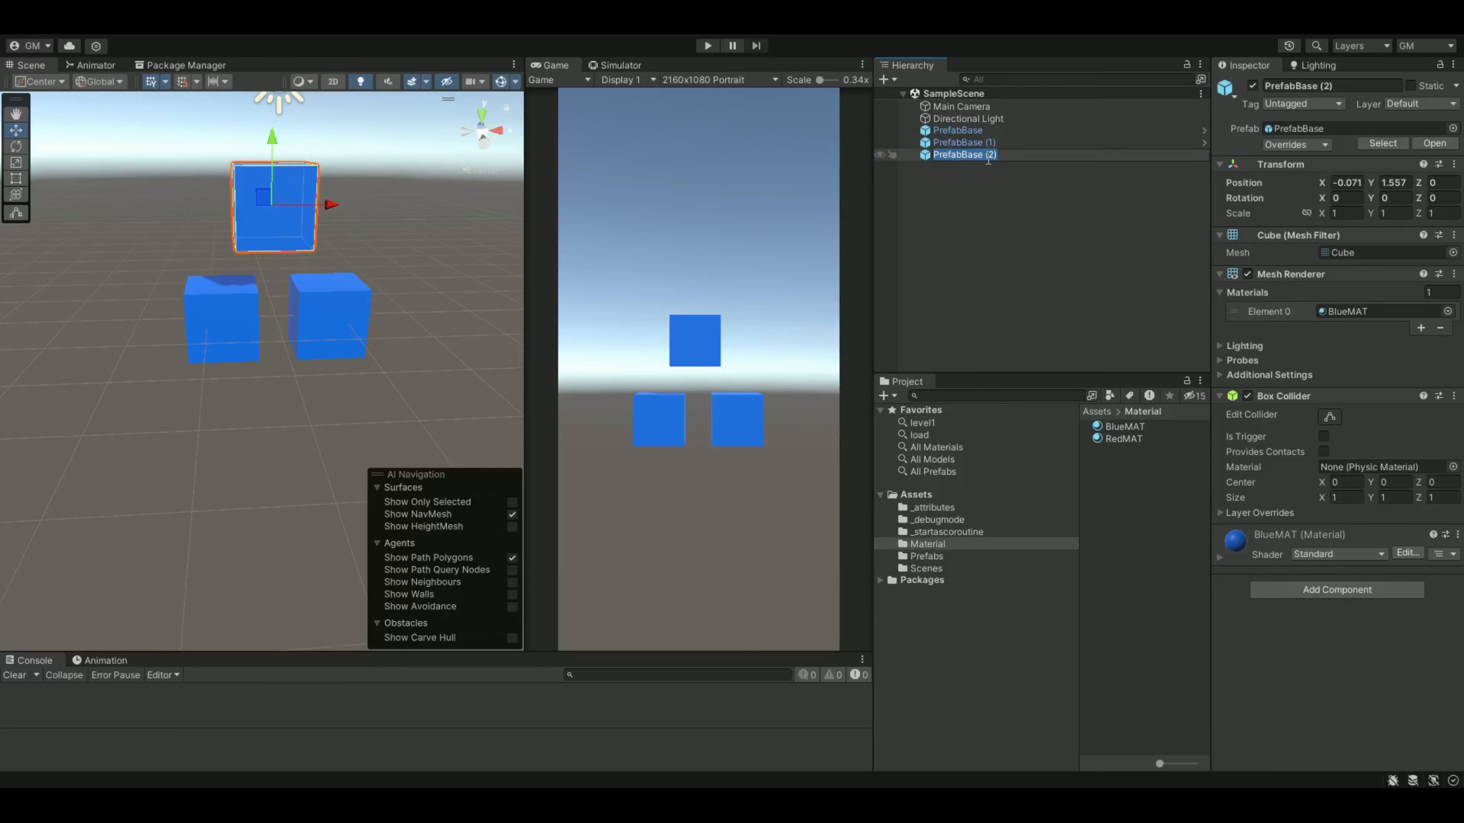
pyautogui.write('Prefab')
pyautogui.press('Return')
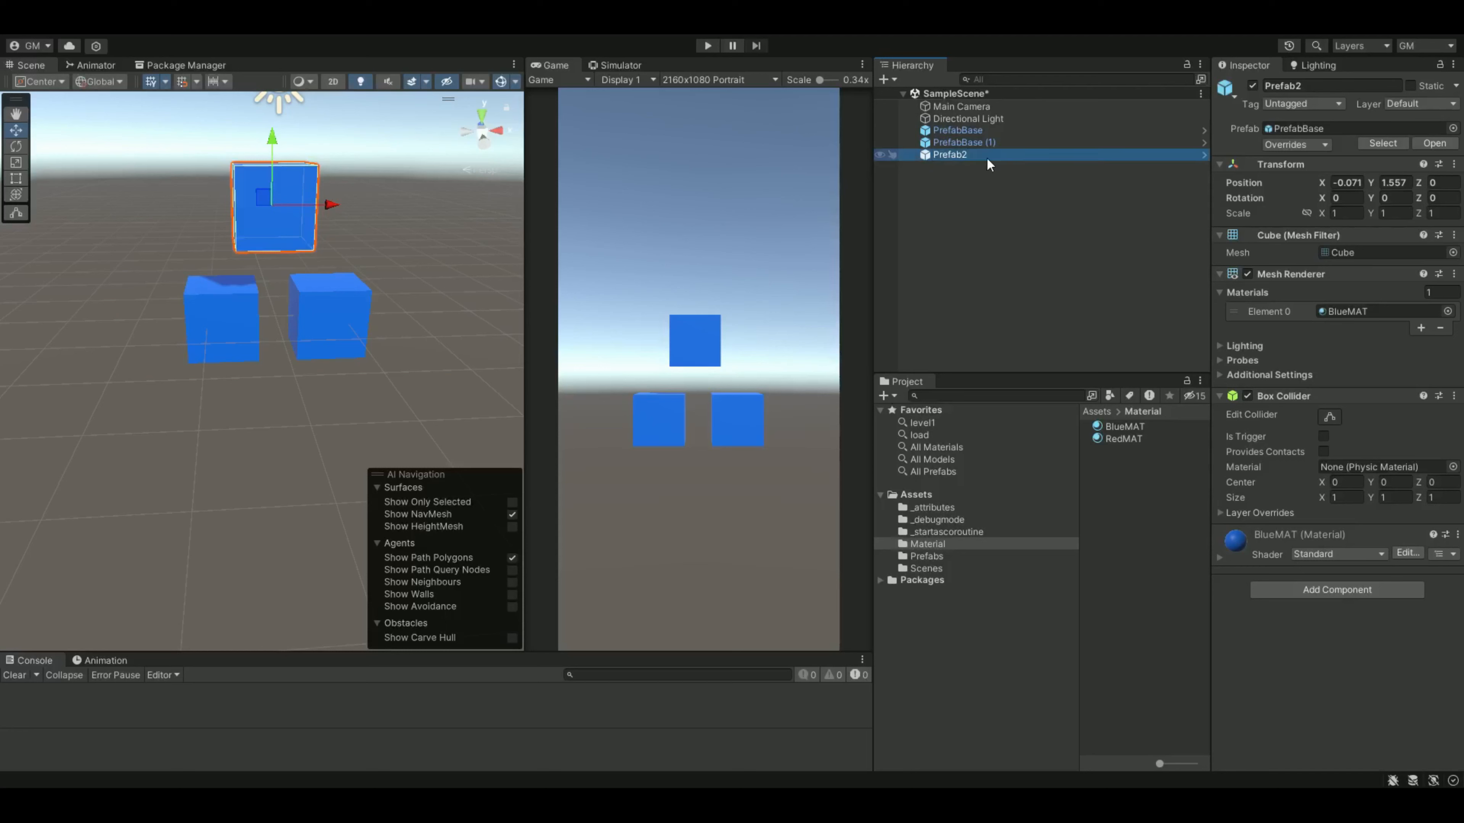
# Completely unpack the Prefab2 instance to break its link to the PrefabBase prefab.
pyautogui.click(965, 144)
pyautogui.click(961, 152)
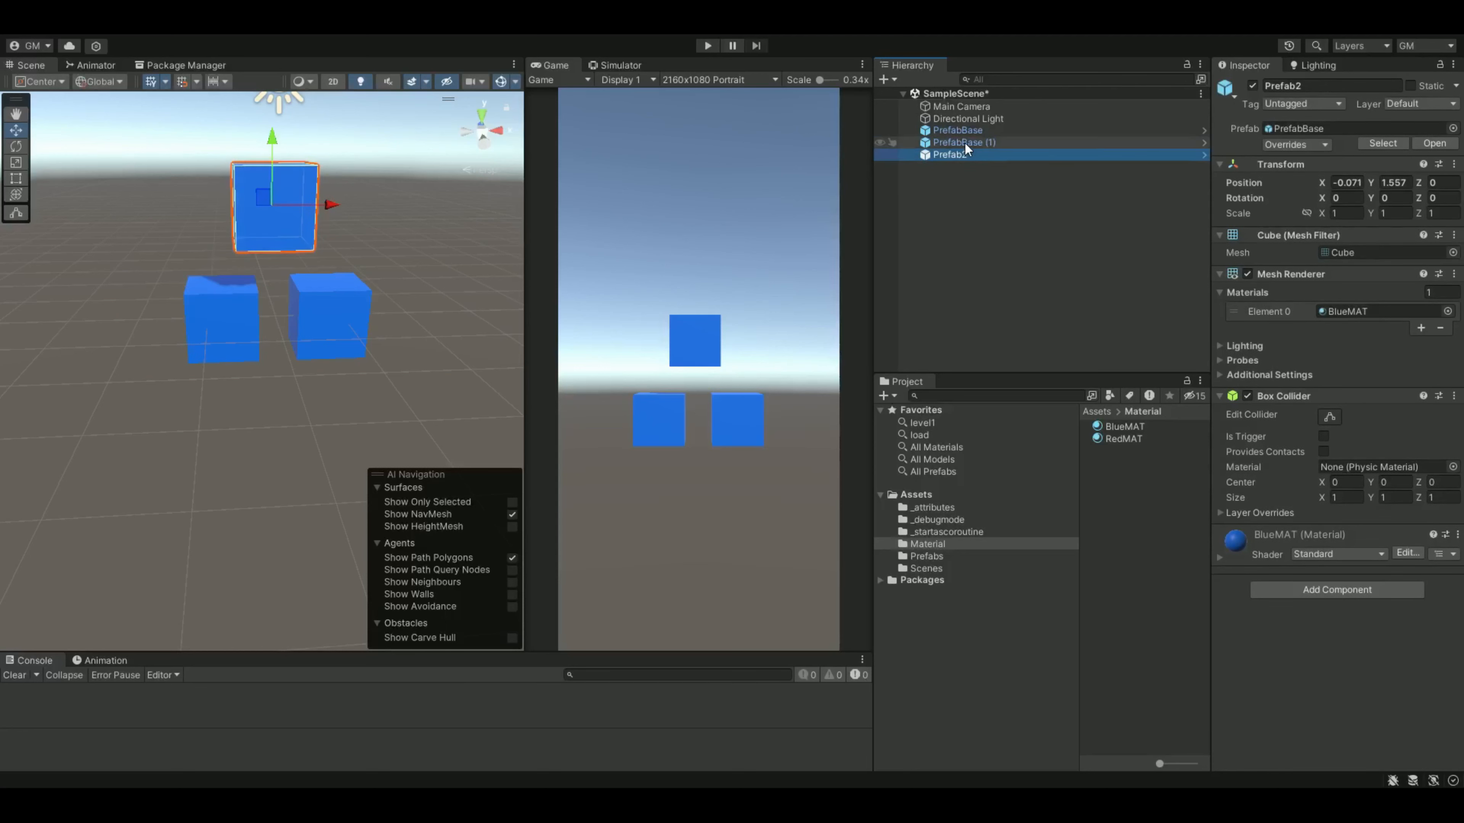
pyautogui.click(965, 143)
pyautogui.click(965, 151)
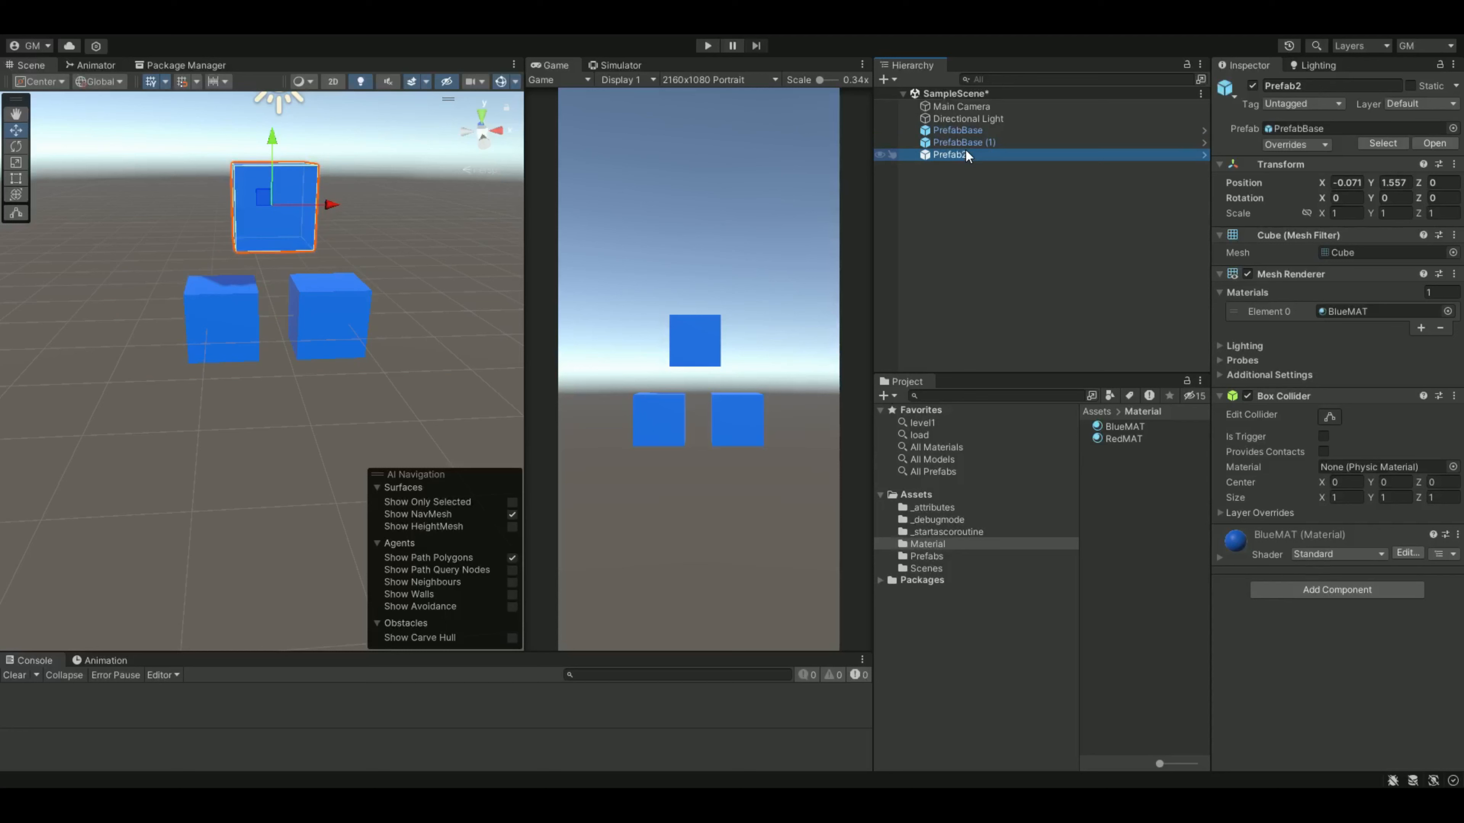
pyautogui.click(966, 172)
pyautogui.rightClick(963, 152)
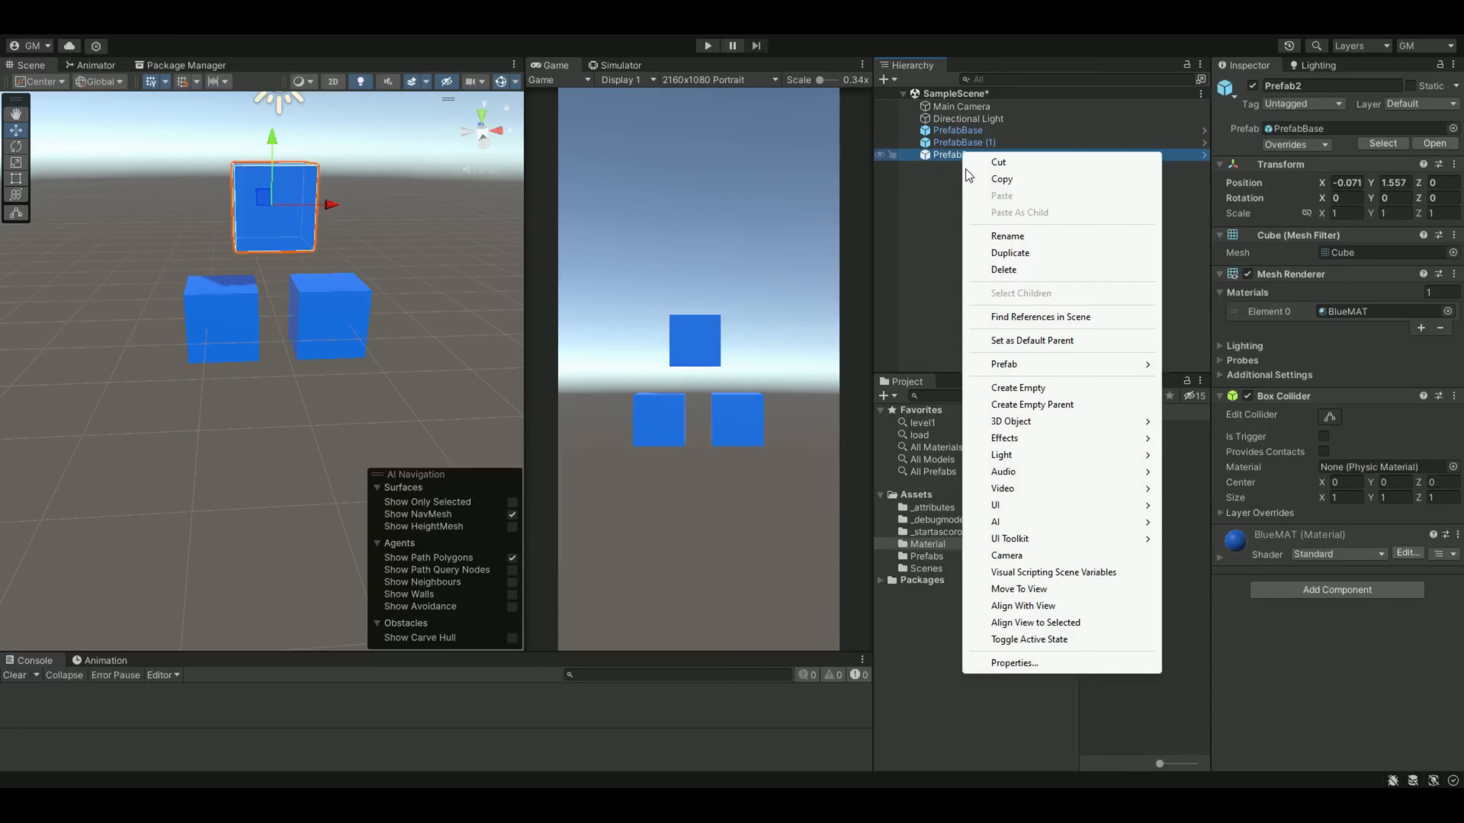
pyautogui.moveTo(1014, 364)
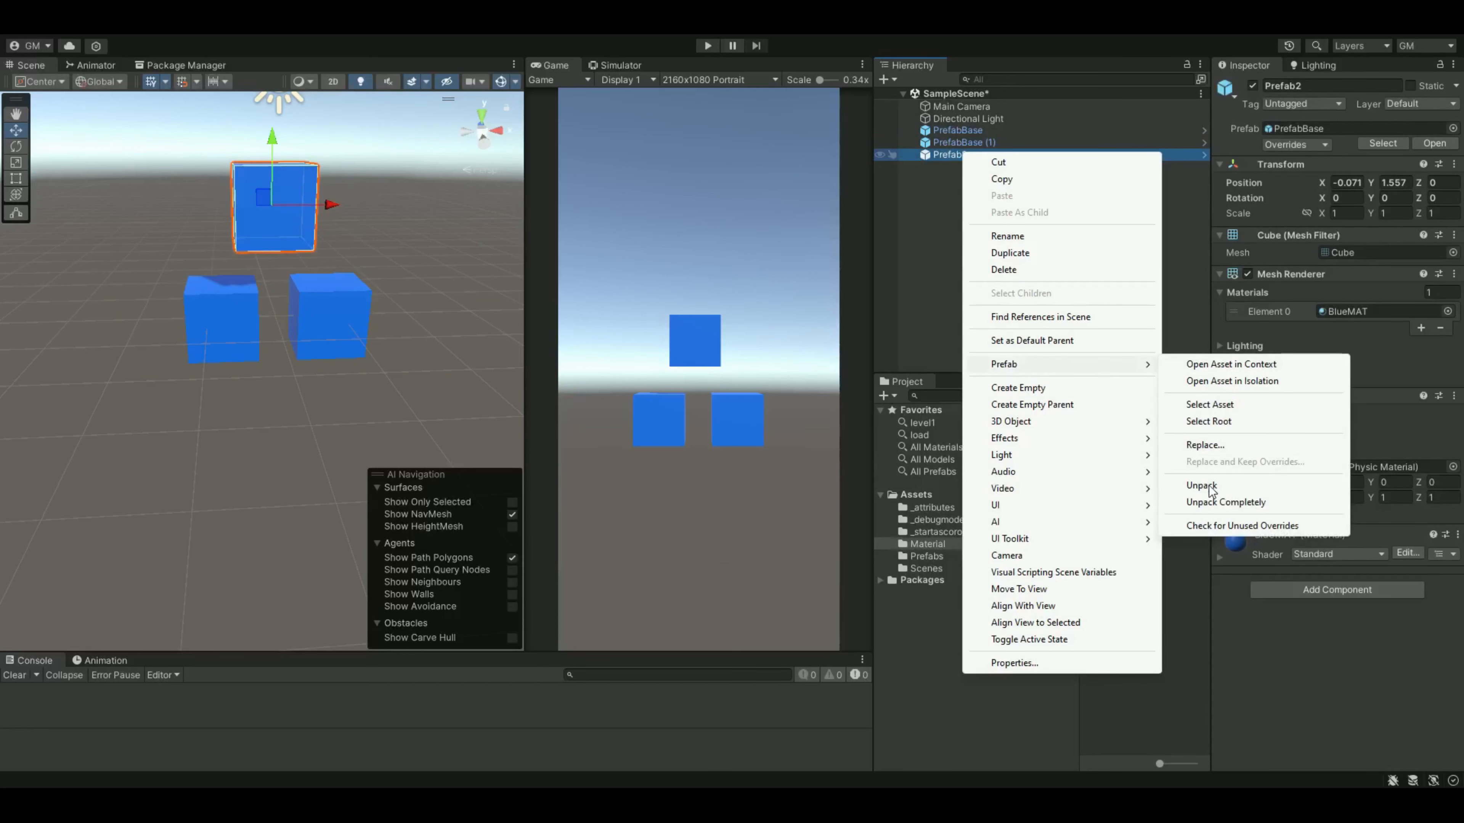
pyautogui.click(1206, 502)
# Apply the RedMAT material to the unpacked Prefab2 cube.
pyautogui.click(993, 196)
pyautogui.click(954, 155)
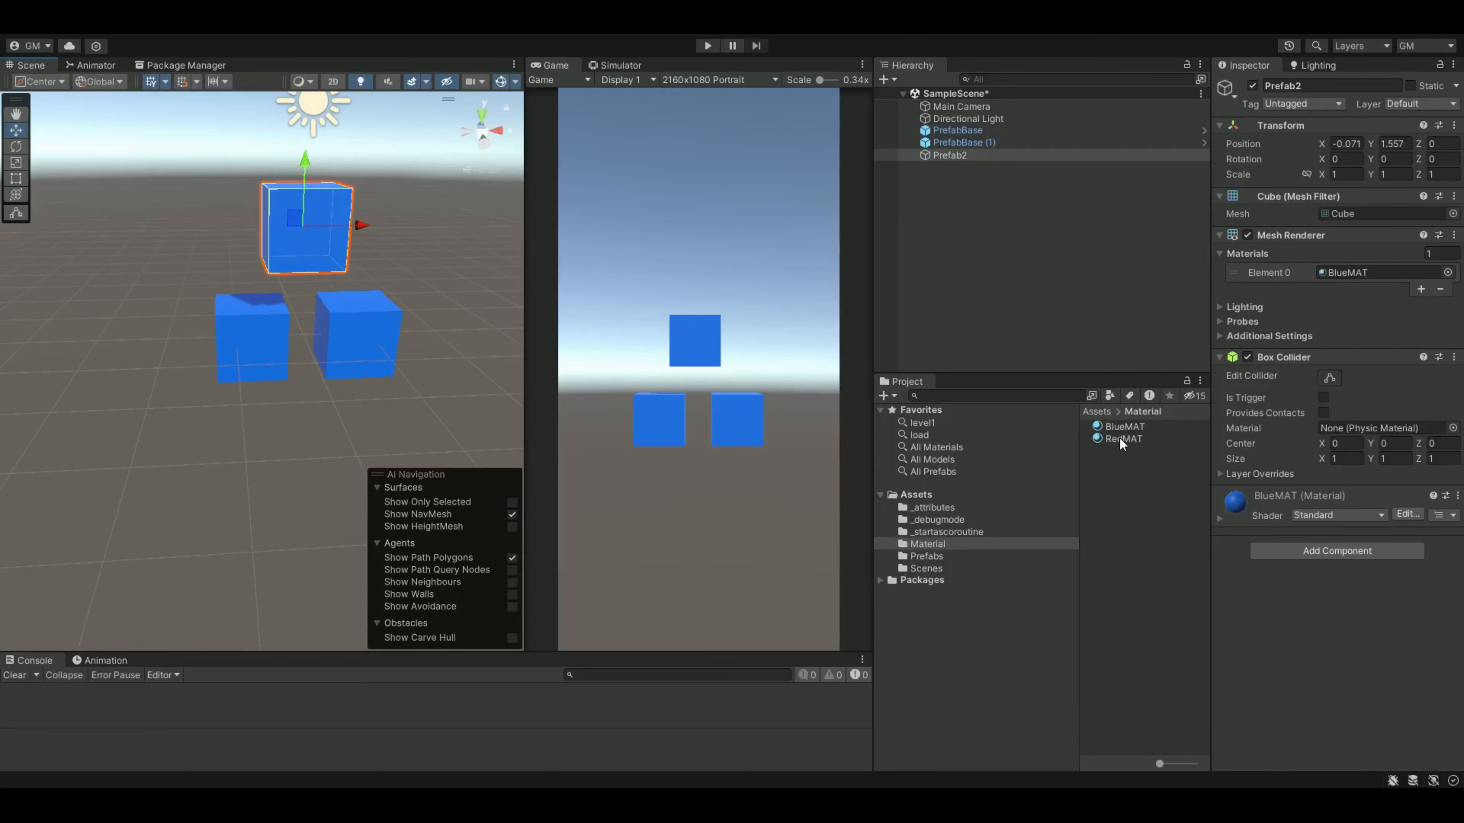
pyautogui.moveTo(1122, 438); pyautogui.dragTo(318, 230)
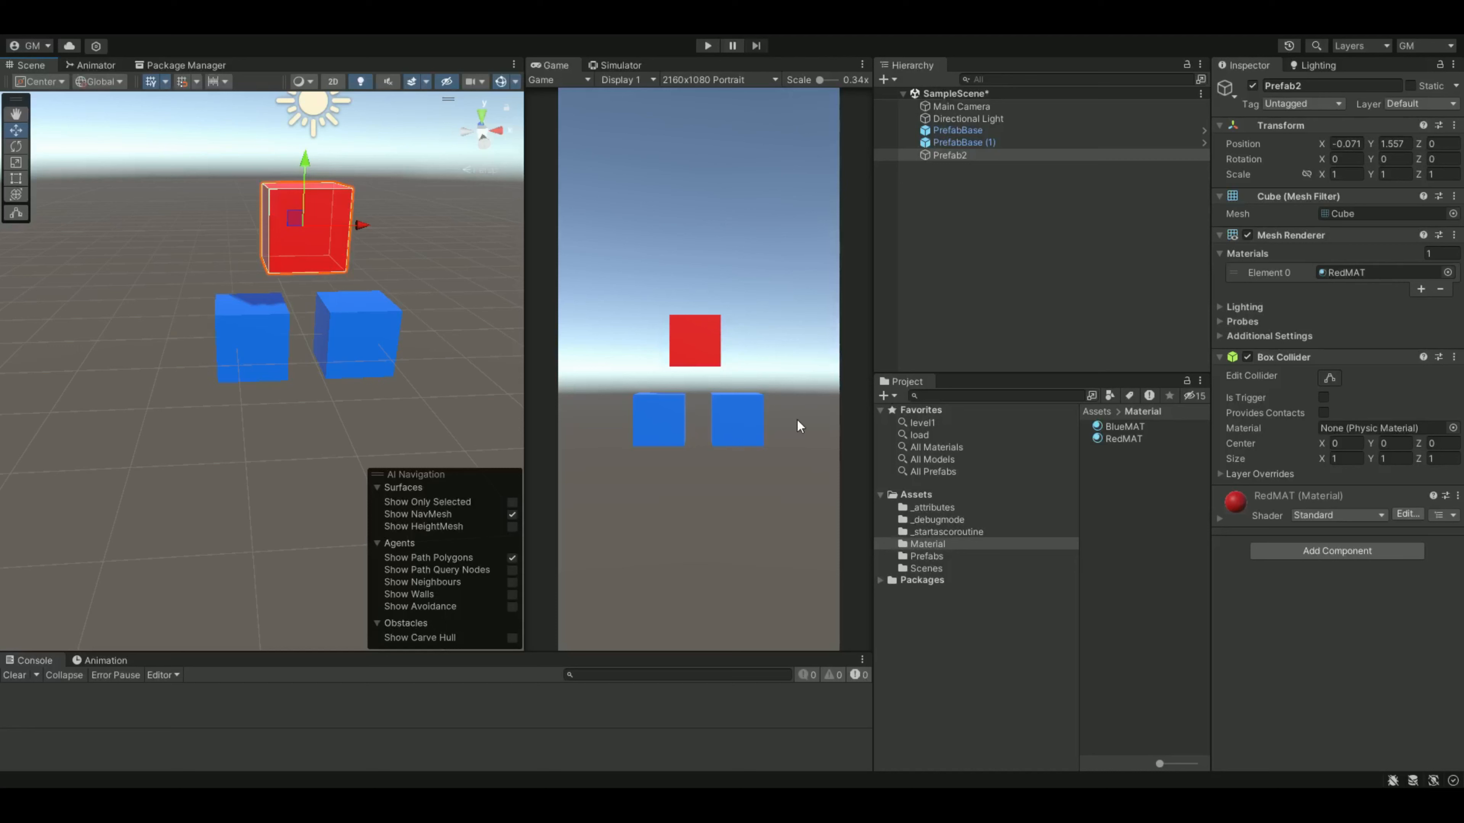
# Compare the two PrefabBase instances with the unpacked Prefab2 object in the hierarchy and the scene.
pyautogui.click(971, 131)
pyautogui.click(970, 141)
pyautogui.click(970, 133)
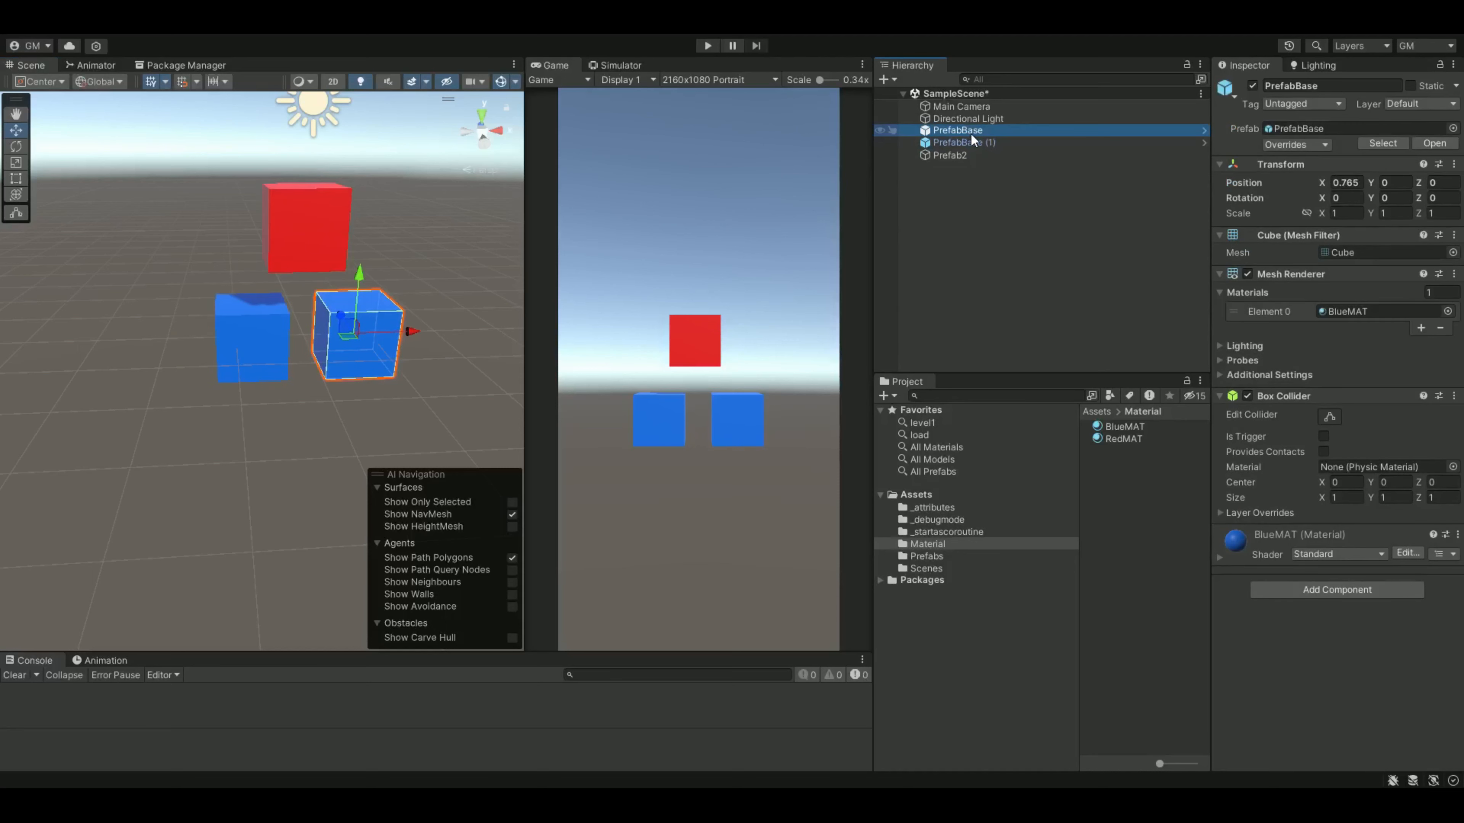
pyautogui.click(972, 141)
pyautogui.click(970, 132)
pyautogui.click(969, 143)
pyautogui.click(957, 155)
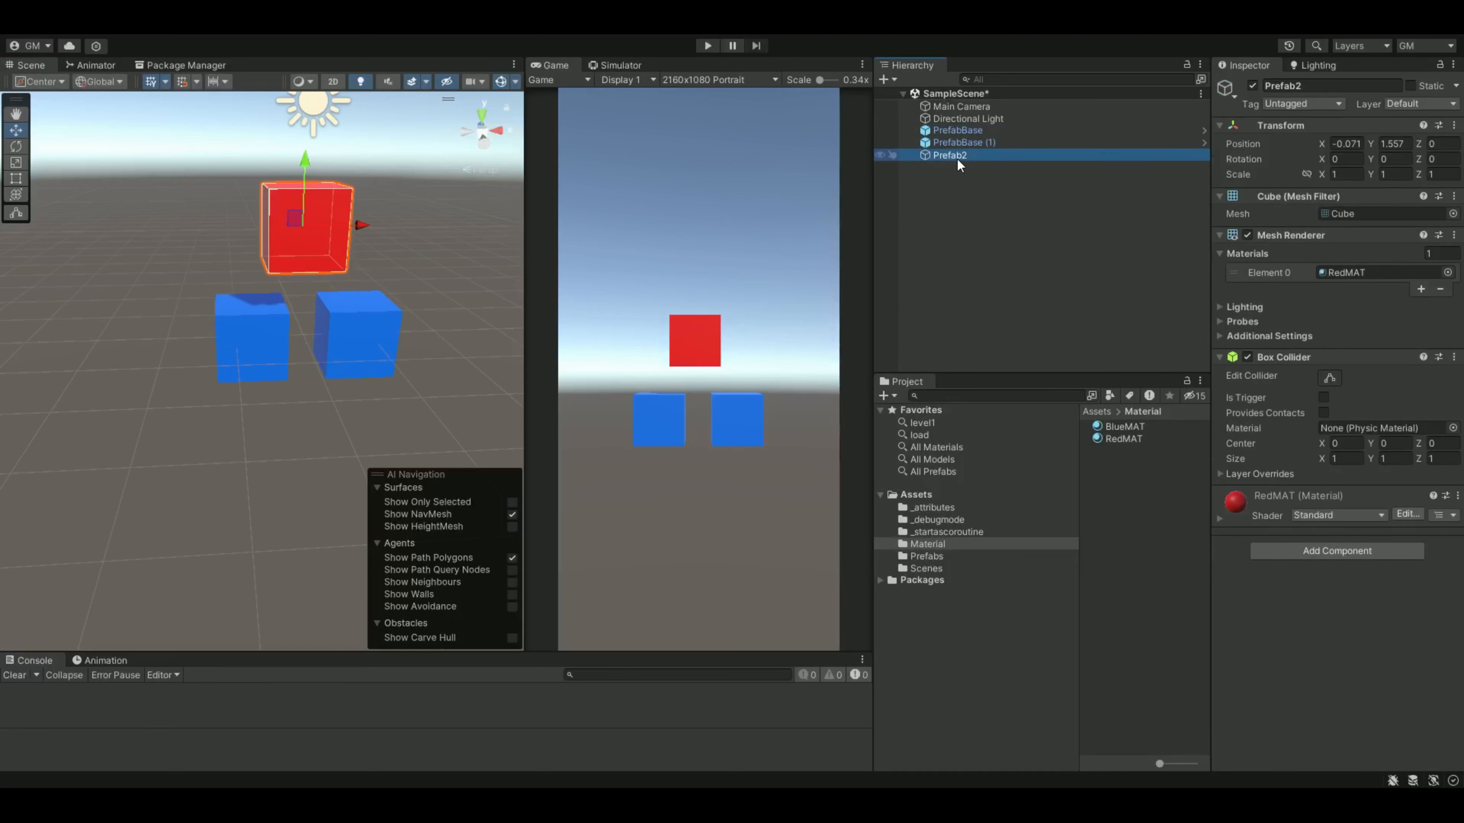
pyautogui.moveTo(328, 286); pyautogui.dragTo(291, 302, button='middle')
pyautogui.moveTo(350, 329); pyautogui.dragTo(319, 304, button='right')
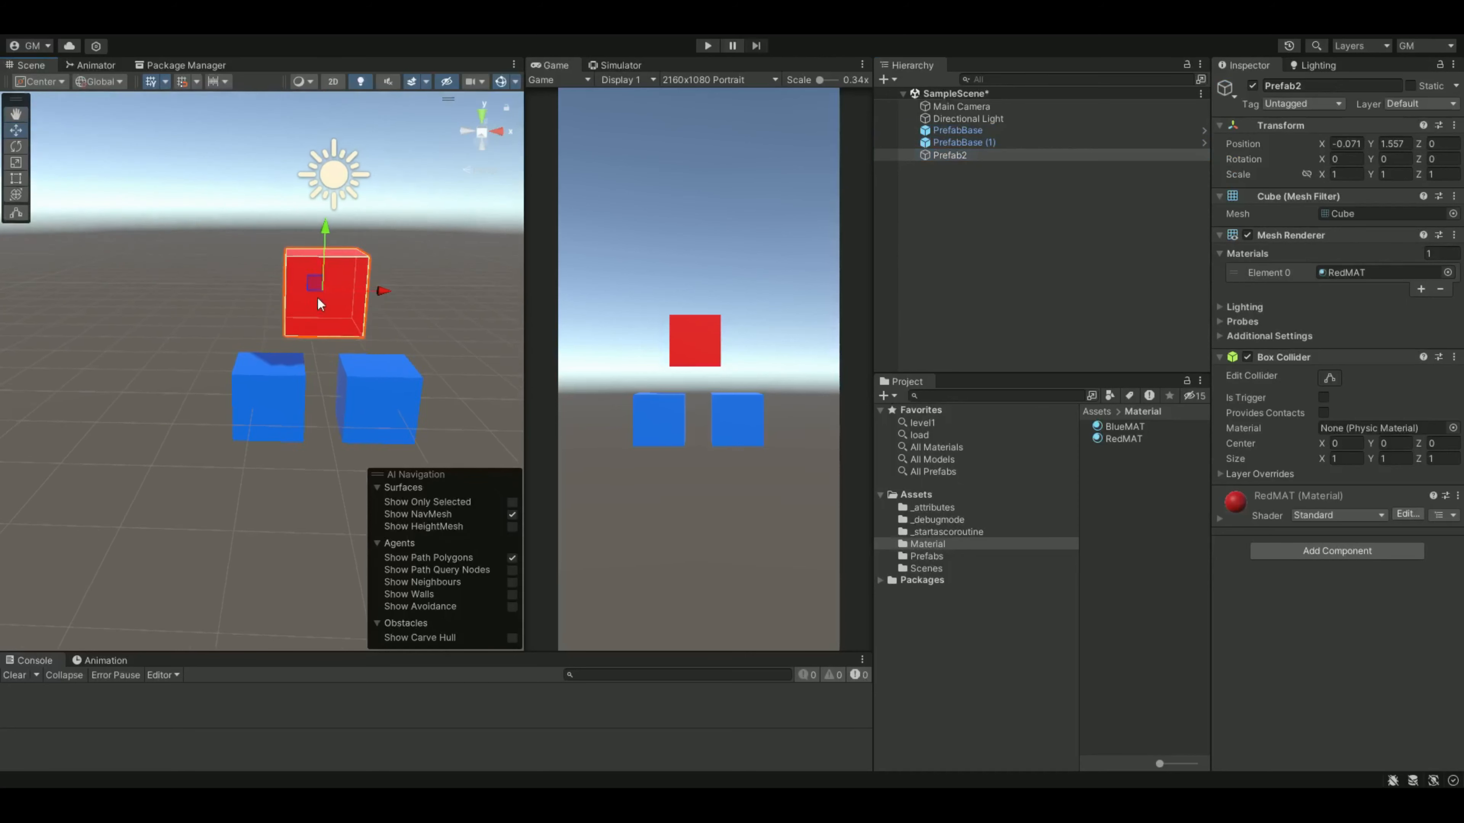
pyautogui.moveTo(366, 316); pyautogui.dragTo(372, 271, button='middle')
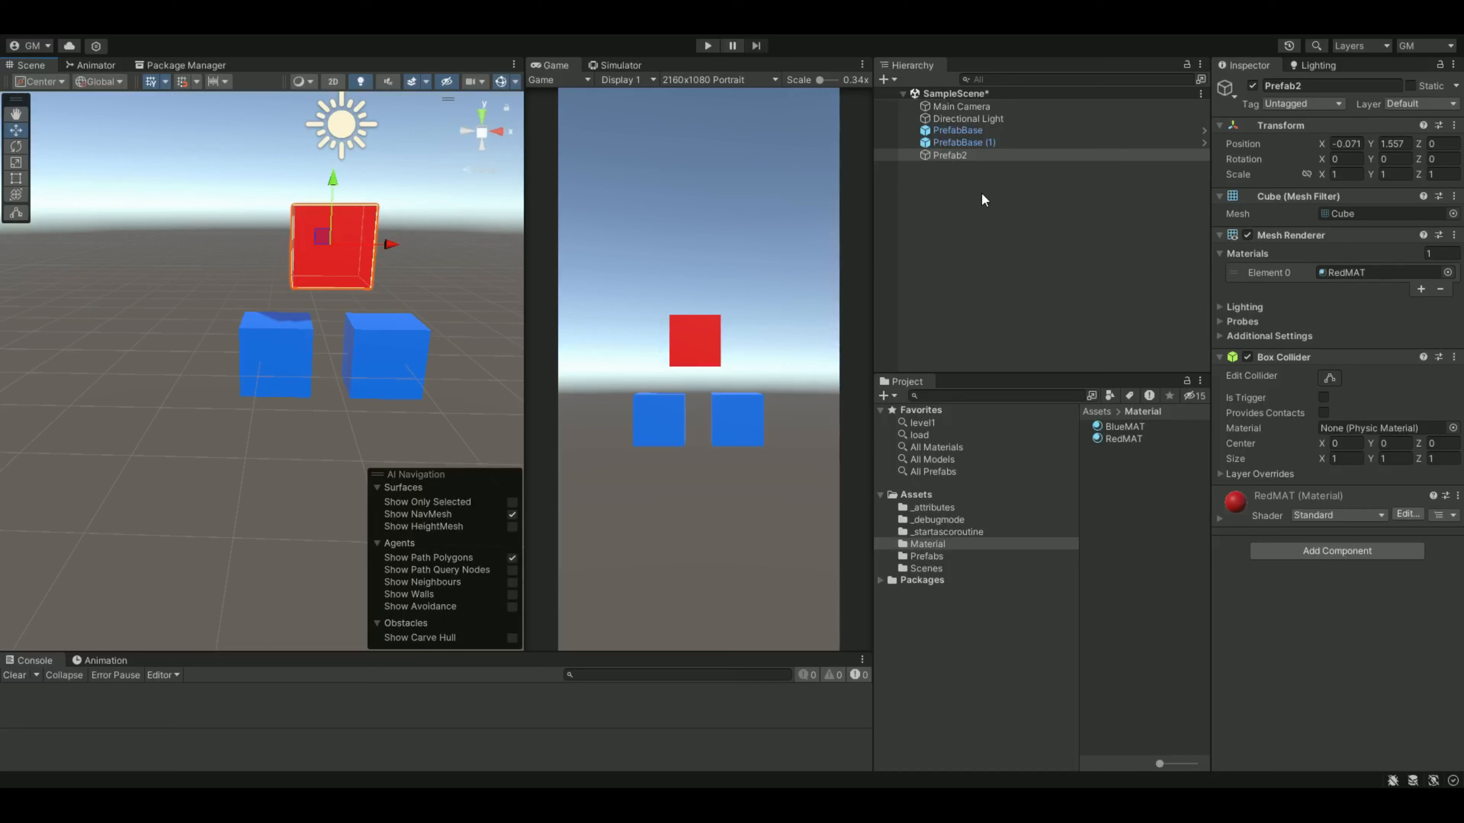
# Create a new prefab asset from the Prefab2 object in the Prefabs folder.
pyautogui.moveTo(950, 154); pyautogui.dragTo(922, 555)
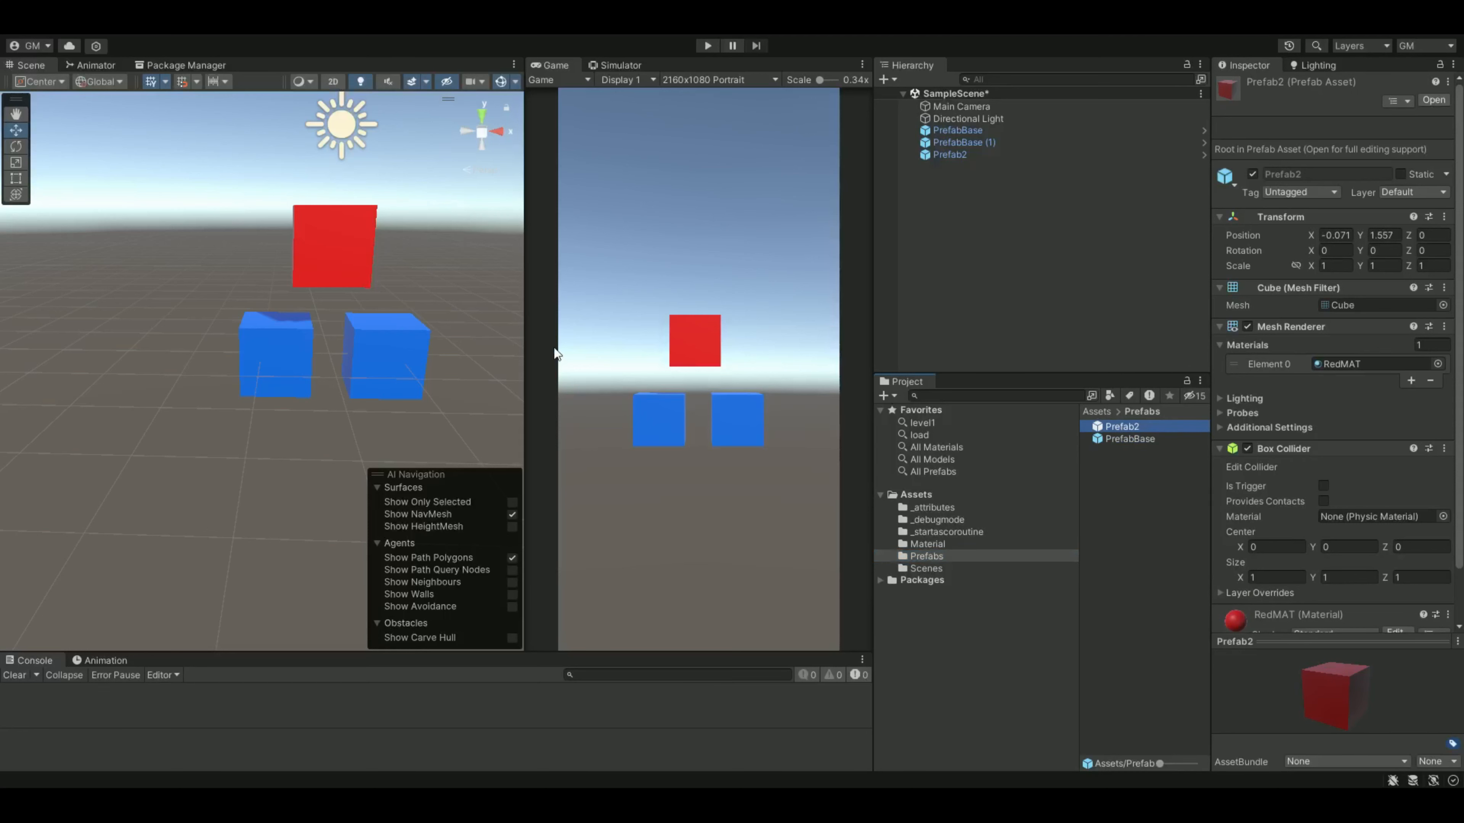
pyautogui.moveTo(423, 292); pyautogui.dragTo(388, 330, button='middle')
# Move the Prefab2 instance along the Z axis to about Z -0.1.
pyautogui.click(944, 156)
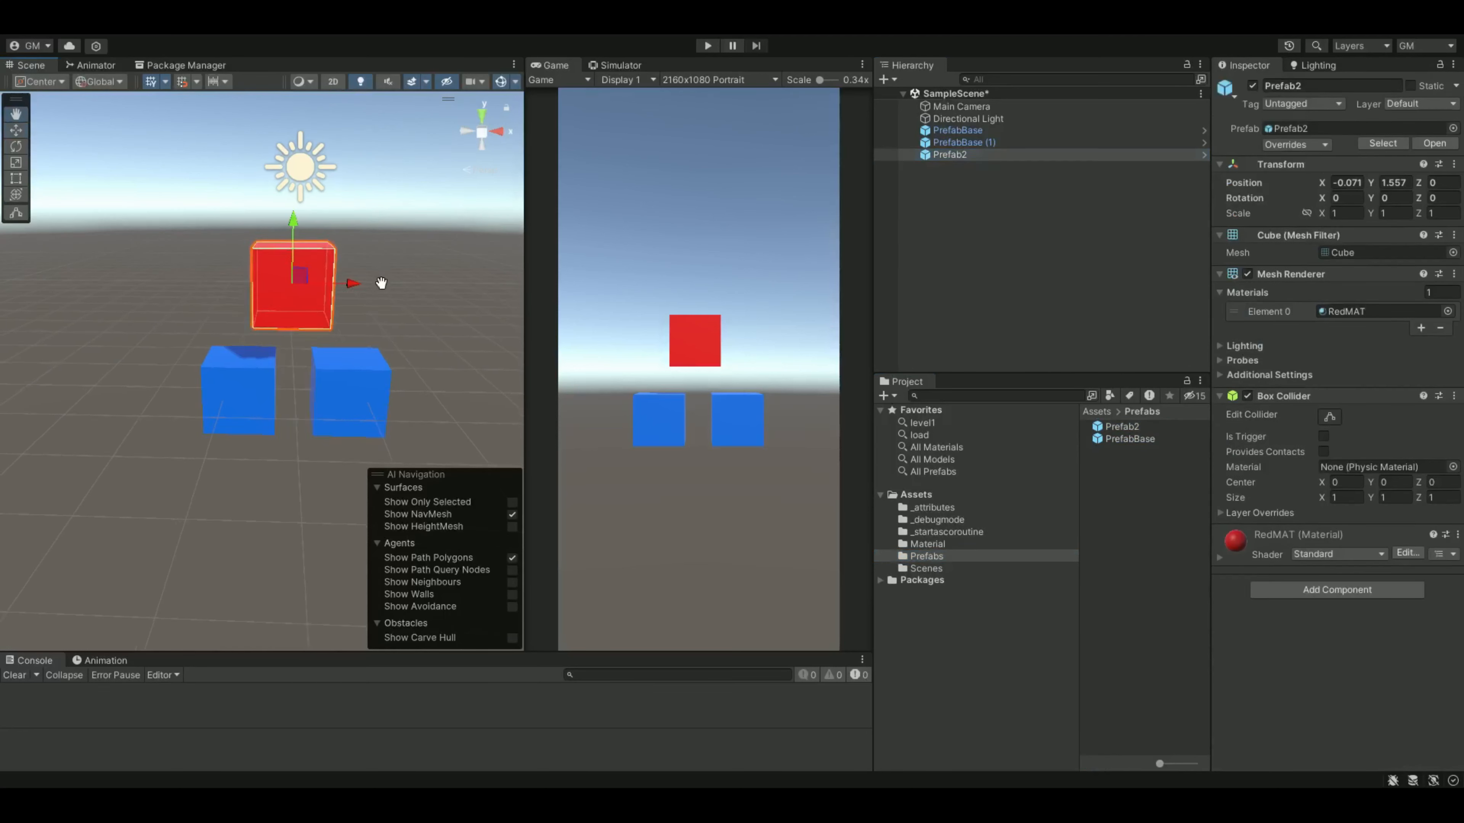
pyautogui.moveTo(382, 283); pyautogui.dragTo(281, 379, button='right')
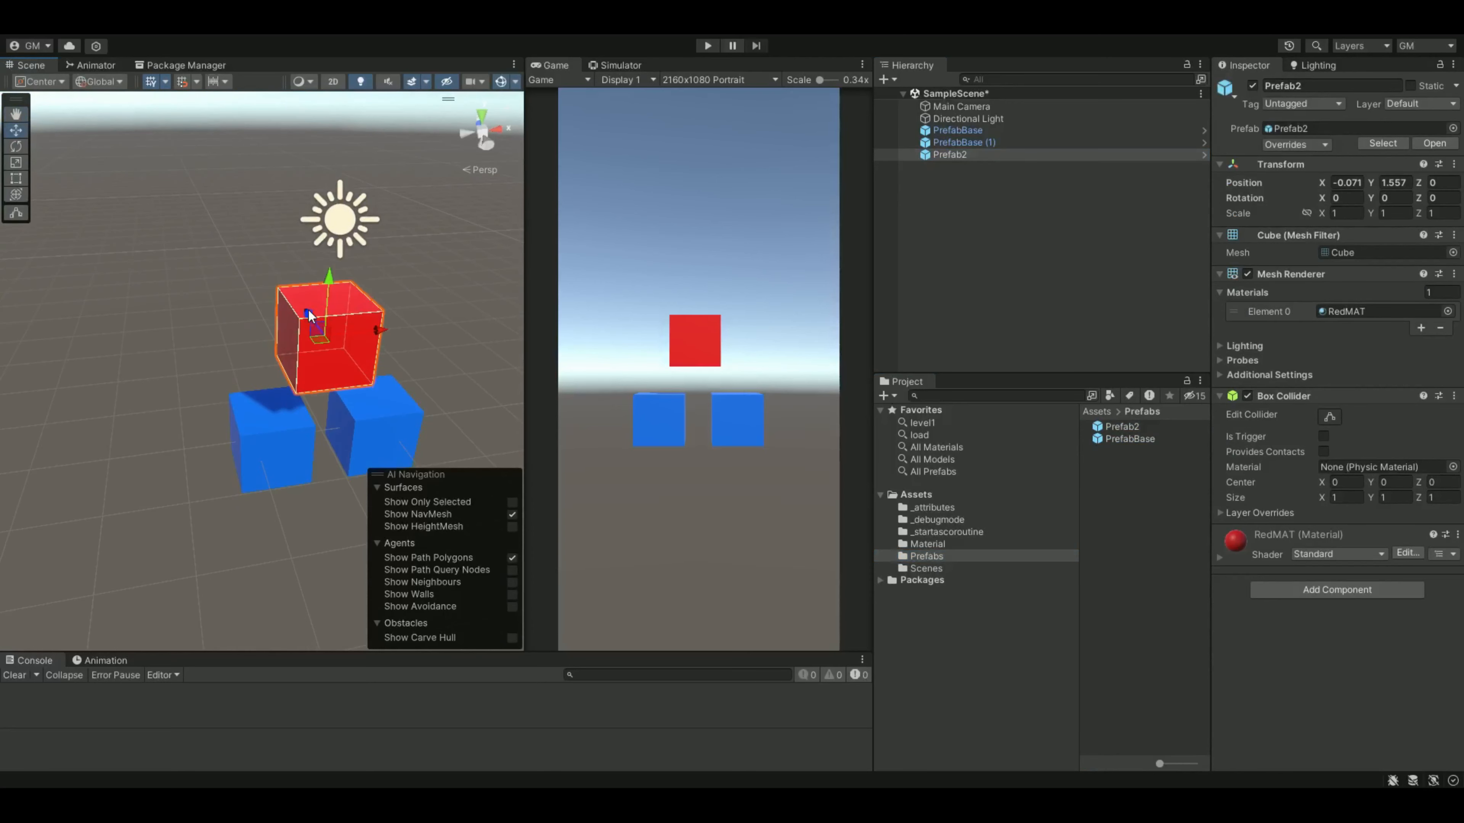
pyautogui.moveTo(308, 316); pyautogui.dragTo(276, 271)
pyautogui.moveTo(319, 315); pyautogui.dragTo(316, 318)
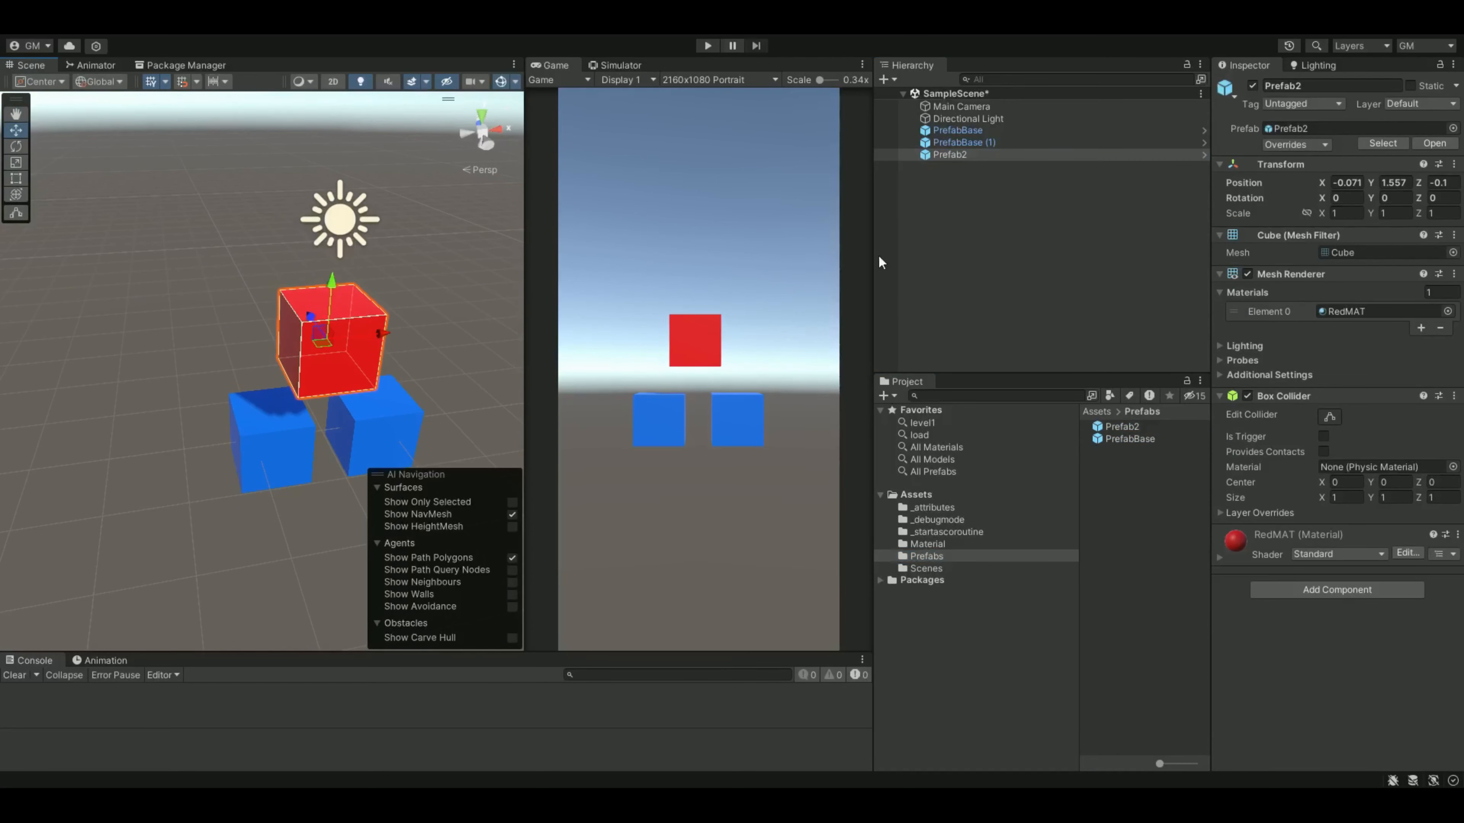
# Open the Prefab2 prefab for editing in context from its scene instance.
pyautogui.click(971, 142)
pyautogui.click(961, 154)
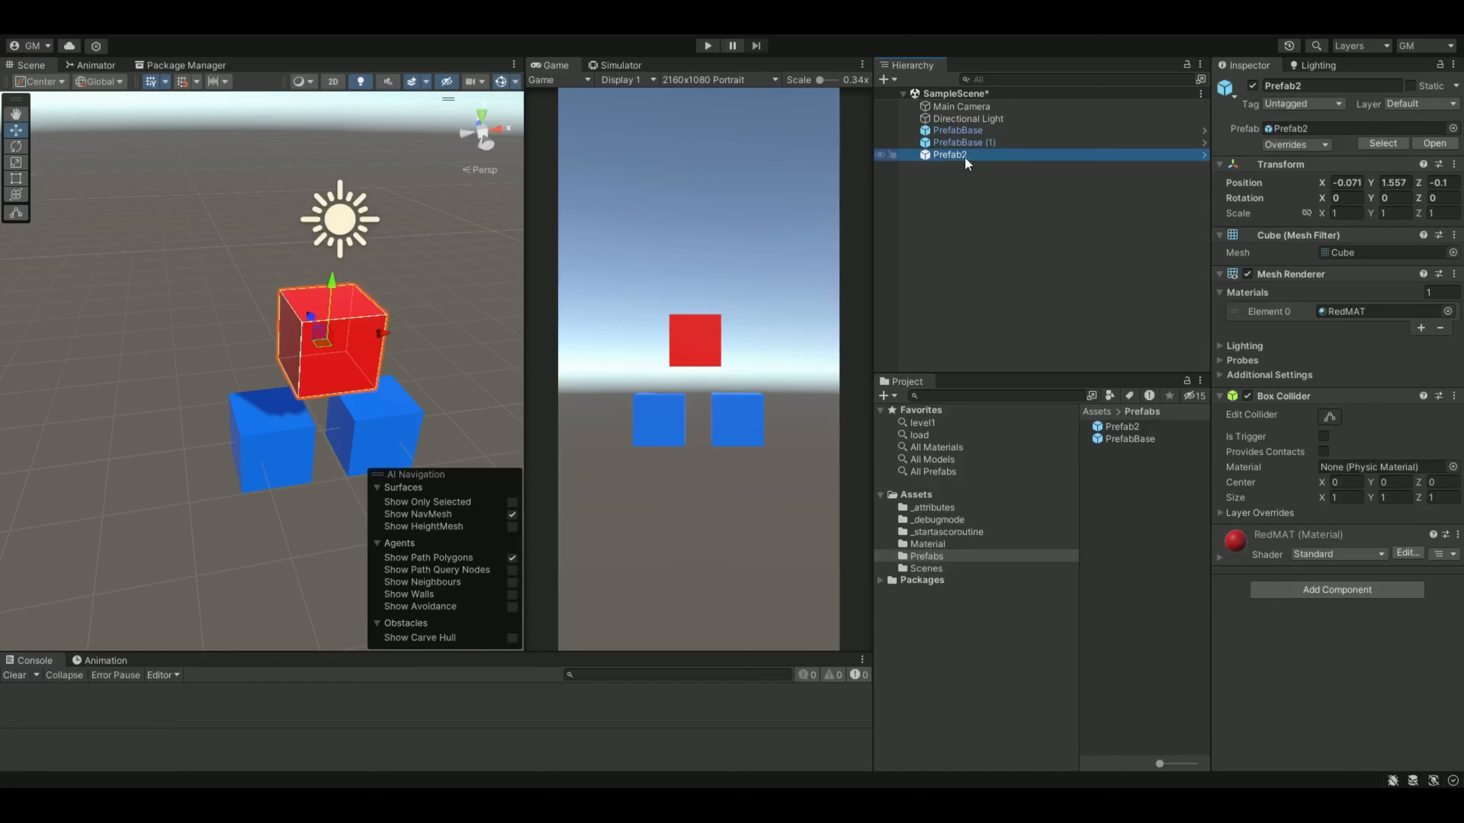
pyautogui.click(1205, 155)
# Add a sphere as a child of Prefab2 and raise it above the cube to about Y 0.82.
pyautogui.rightClick(960, 112)
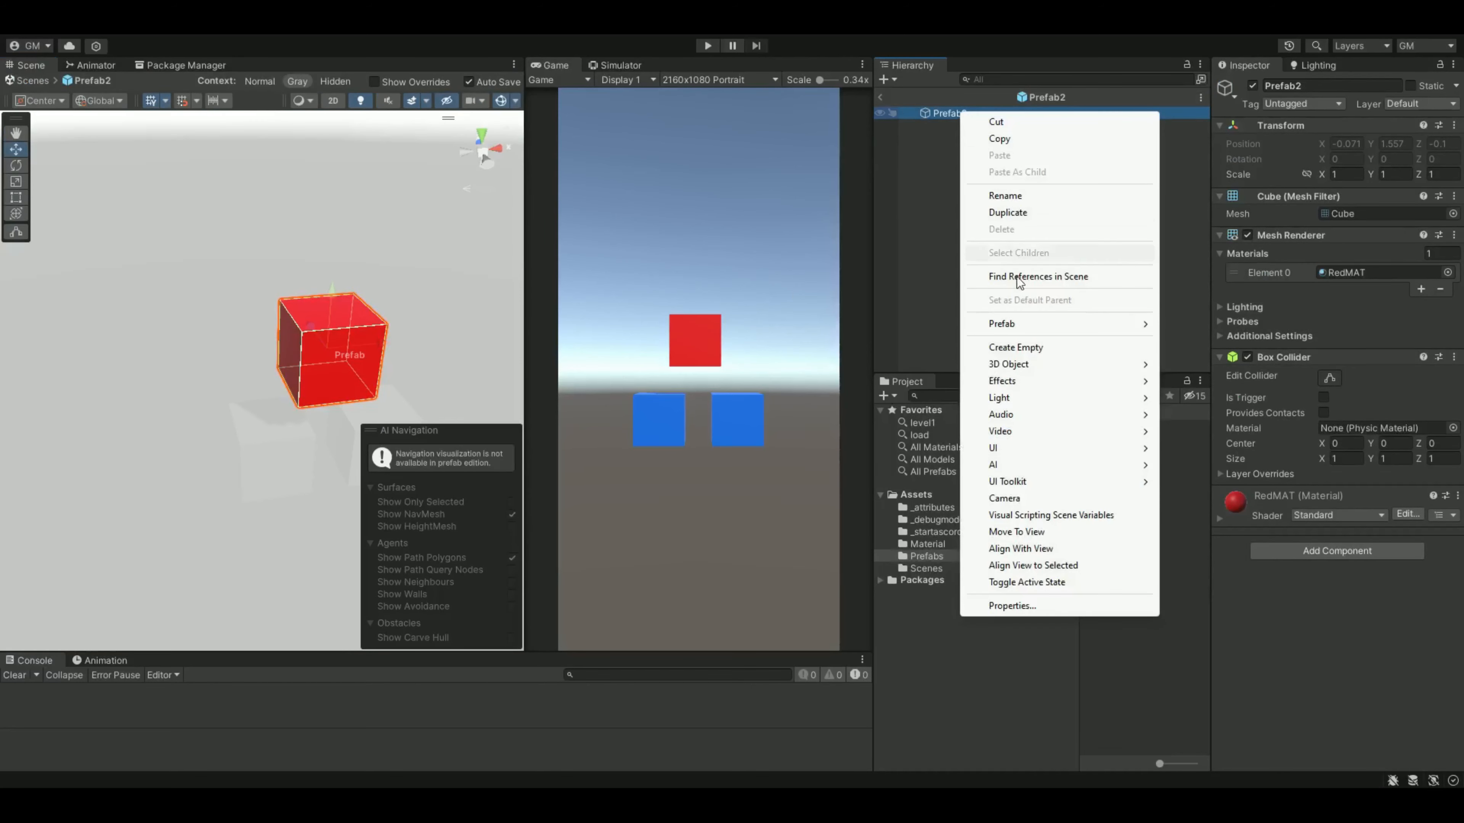
pyautogui.moveTo(1026, 369)
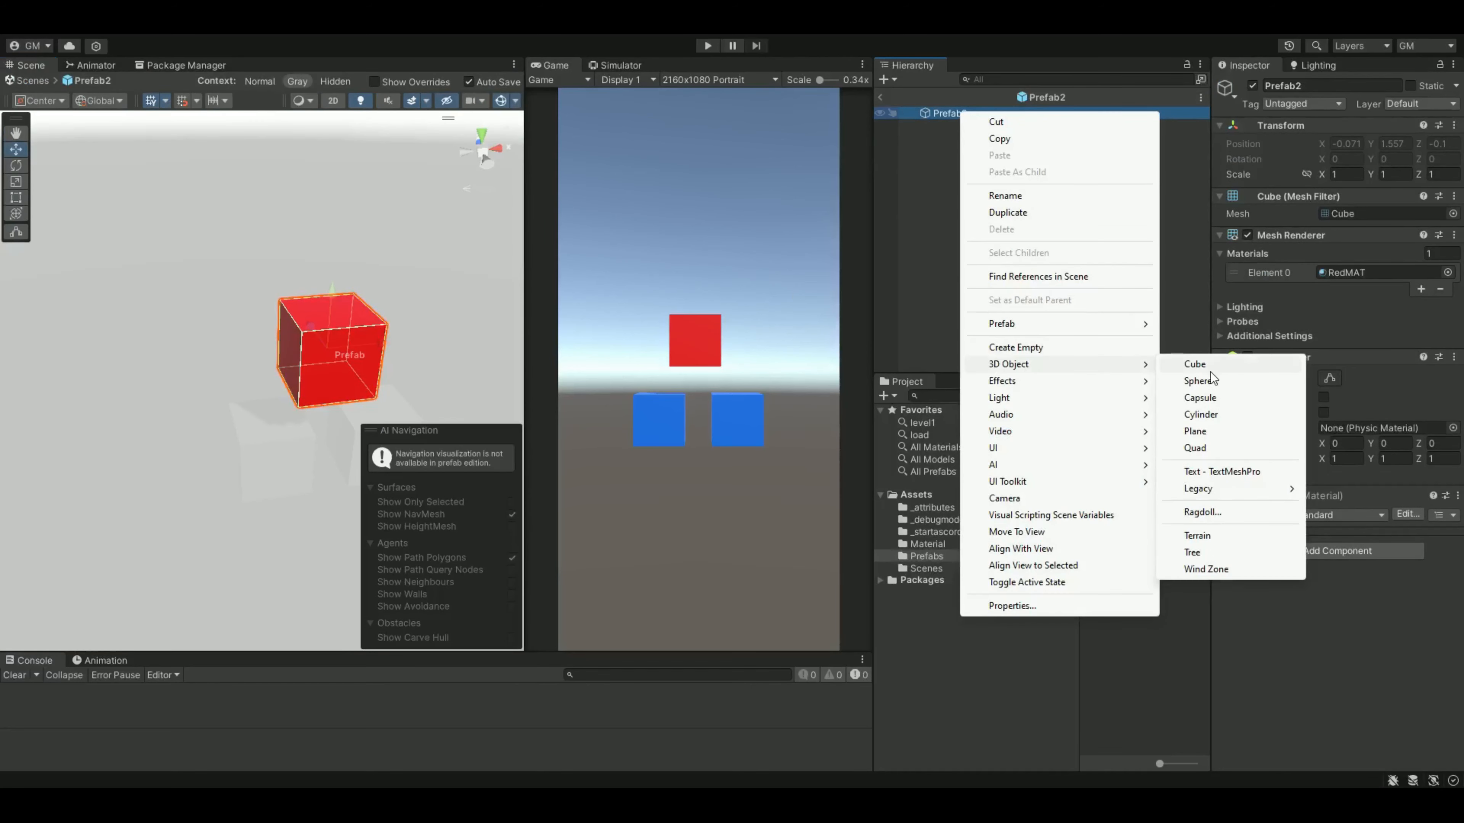
pyautogui.click(1205, 382)
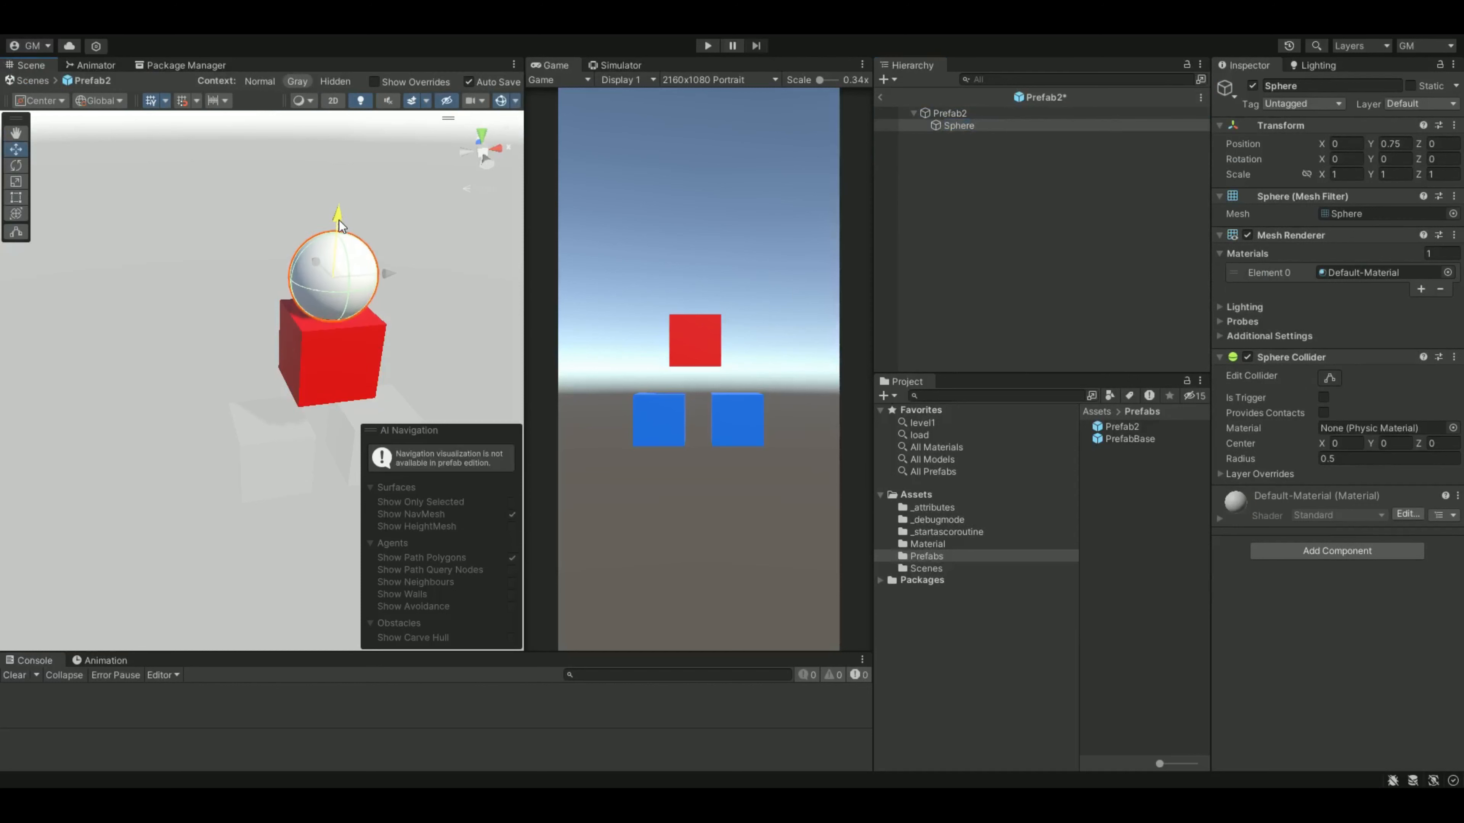
pyautogui.click(1306, 173)
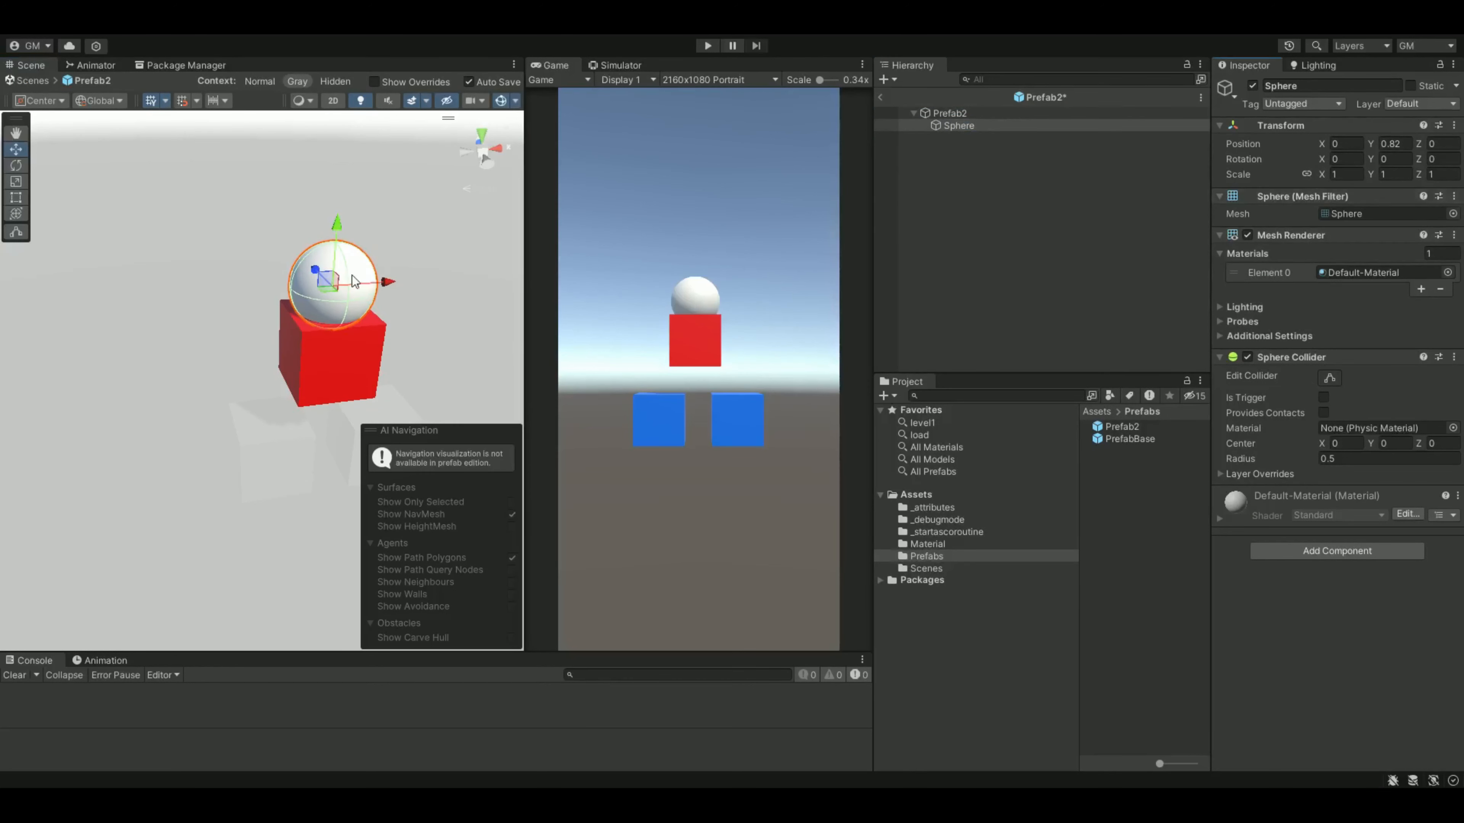
# Scale the sphere down uniformly to about 0.51.
pyautogui.press('r')
pyautogui.press('e')
pyautogui.press('r')
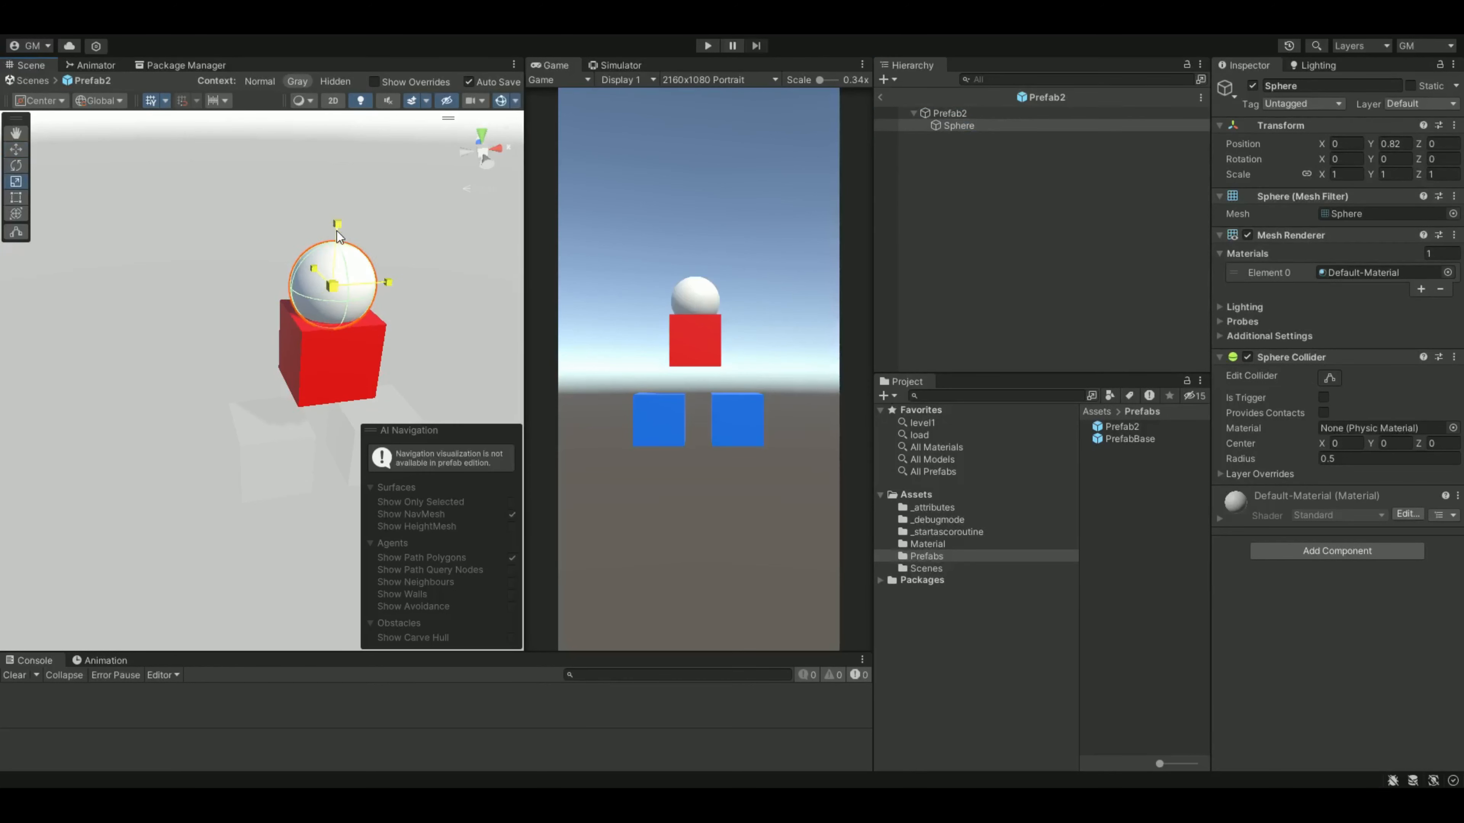
pyautogui.moveTo(336, 231); pyautogui.dragTo(337, 263)
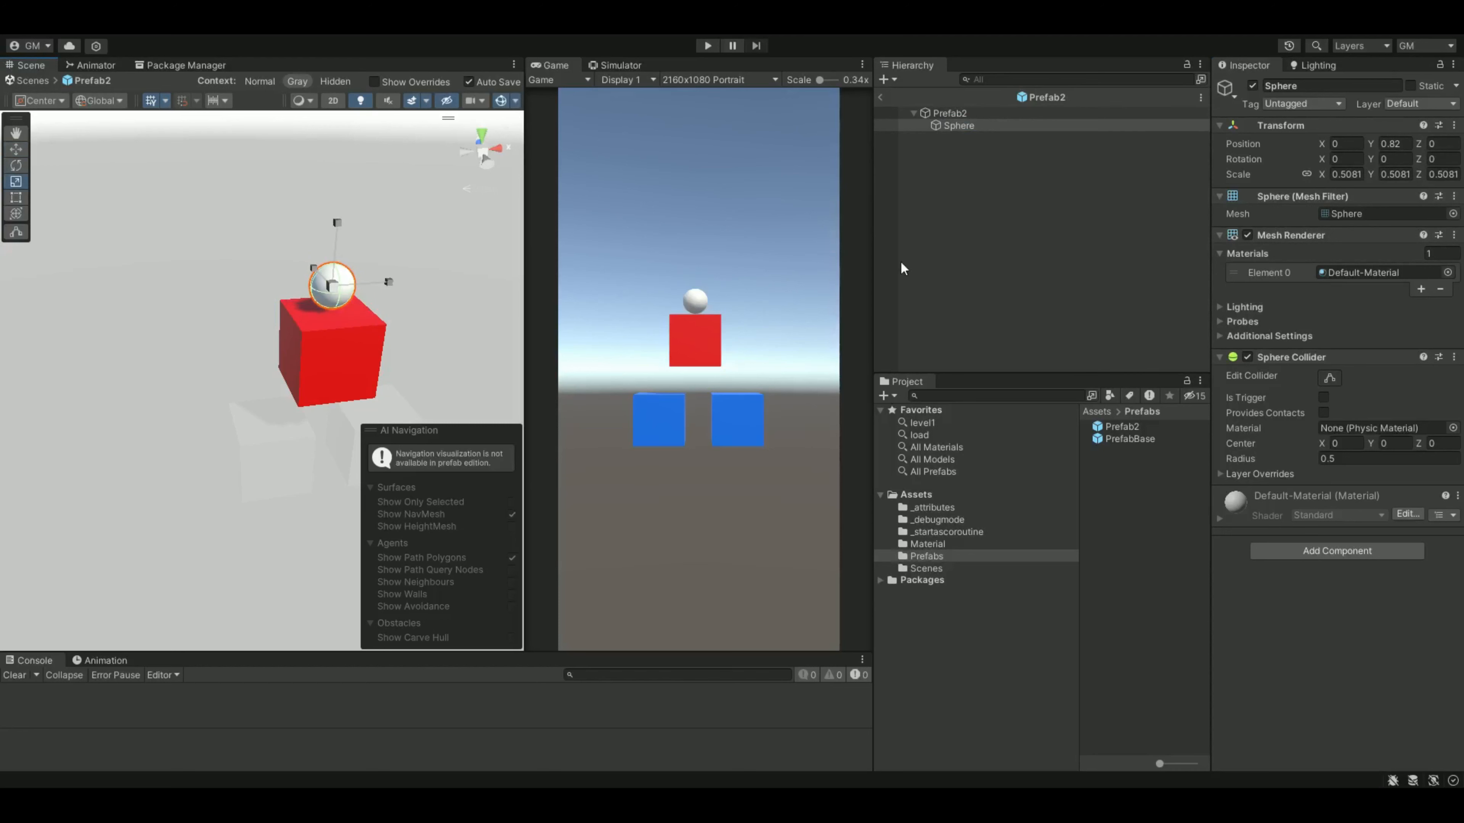
# Lower Prefab2's child sphere onto the cube to about Y 0.69 and return to the scene.
pyautogui.press('e')
pyautogui.press('w')
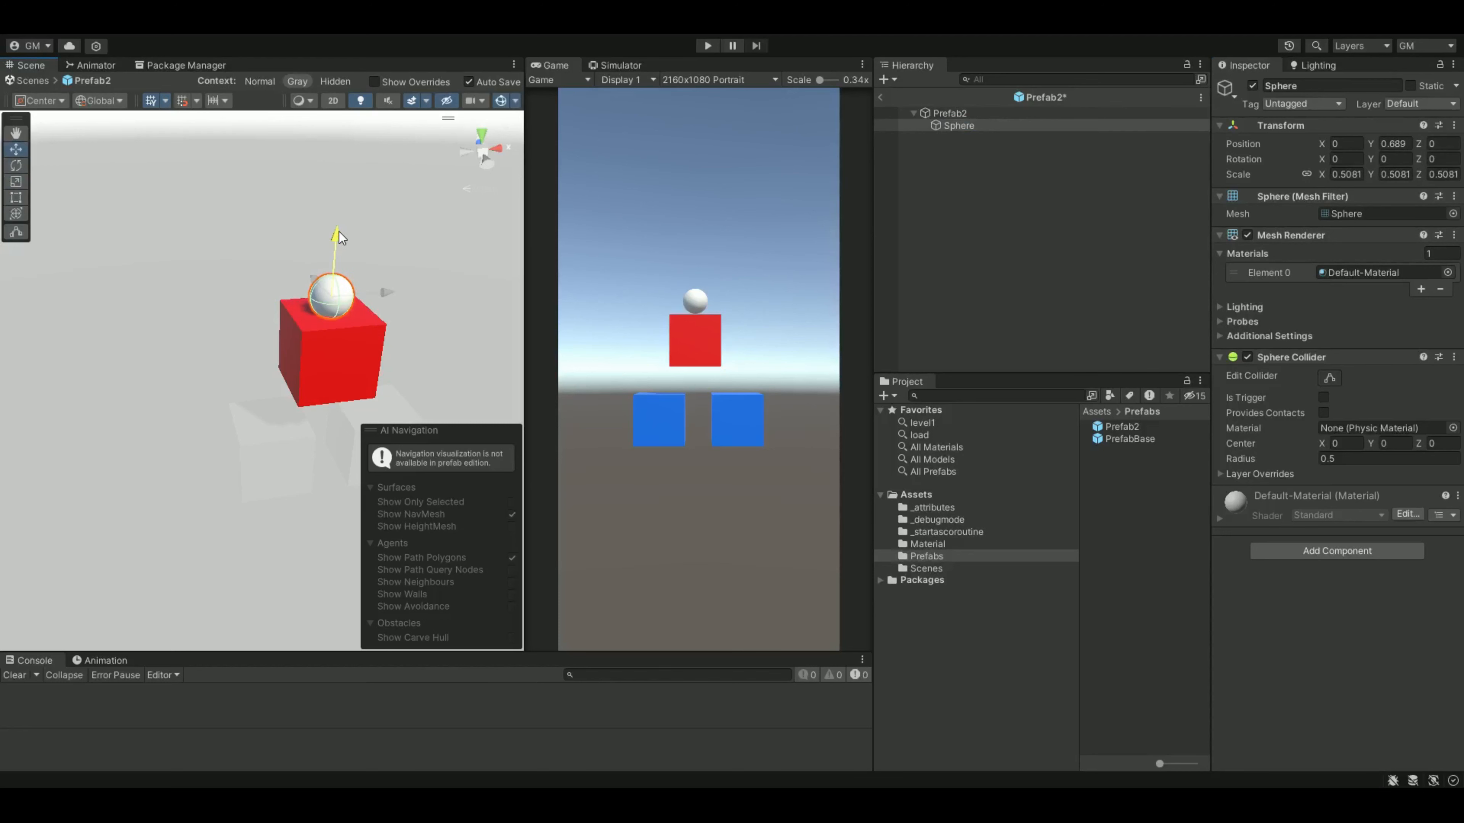
pyautogui.click(880, 97)
pyautogui.click(941, 168)
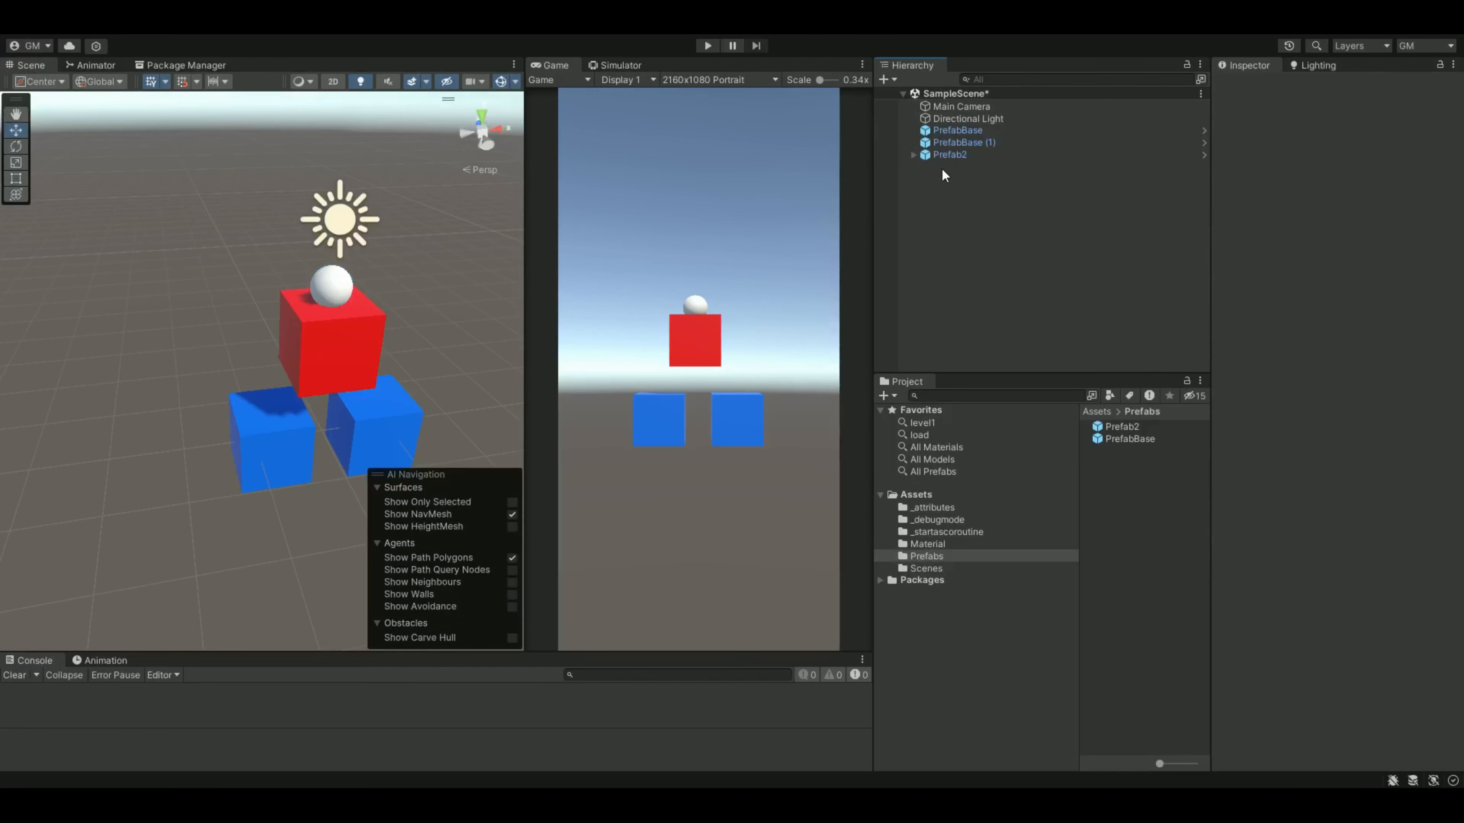
# Examine the Prefab2 instance's child sphere in the scene hierarchy and compare the instance with PrefabBase (1).
pyautogui.click(905, 154)
pyautogui.click(911, 154)
pyautogui.click(958, 167)
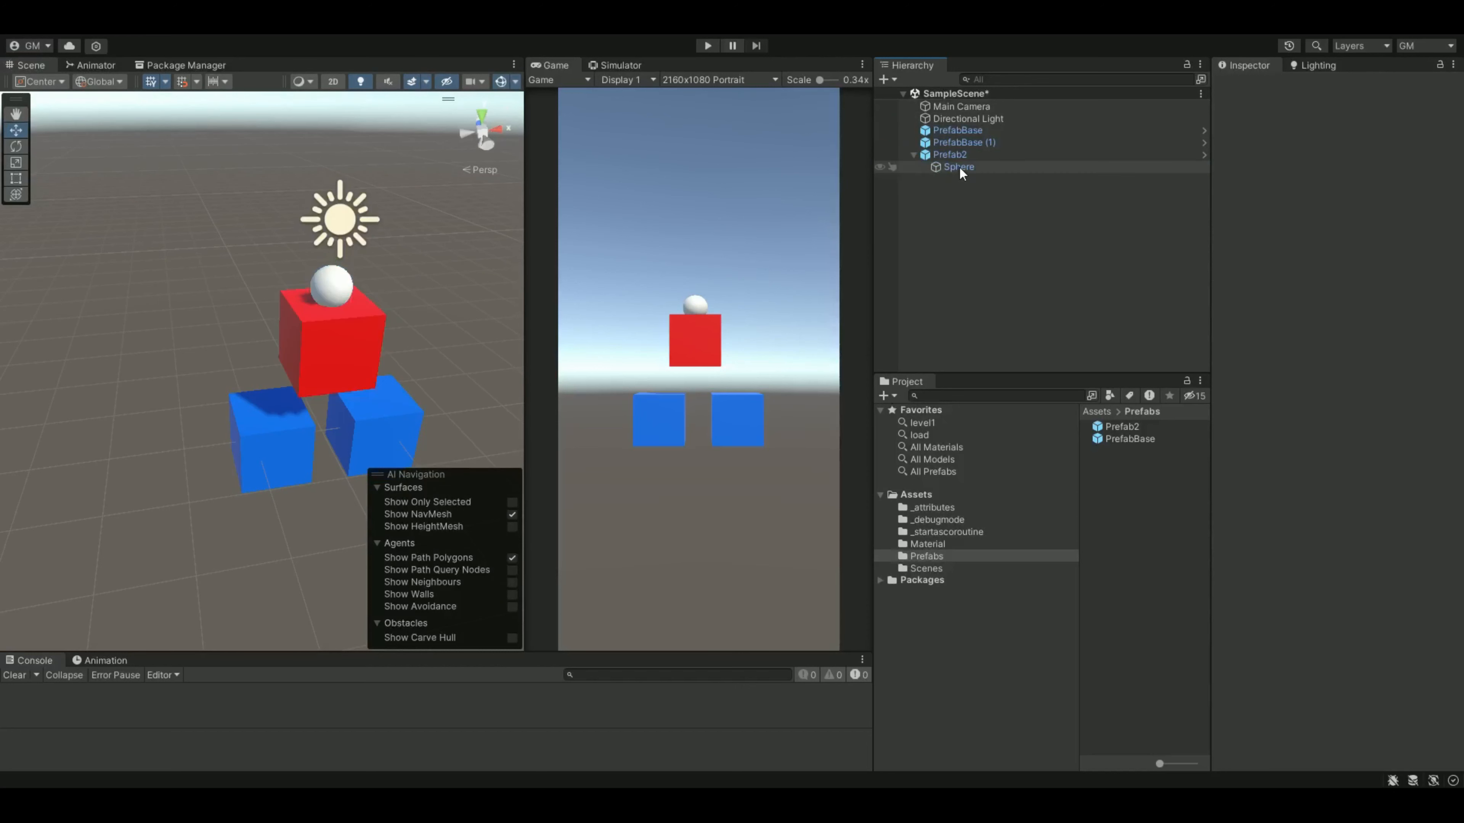
pyautogui.click(937, 155)
pyautogui.click(914, 155)
pyautogui.click(948, 142)
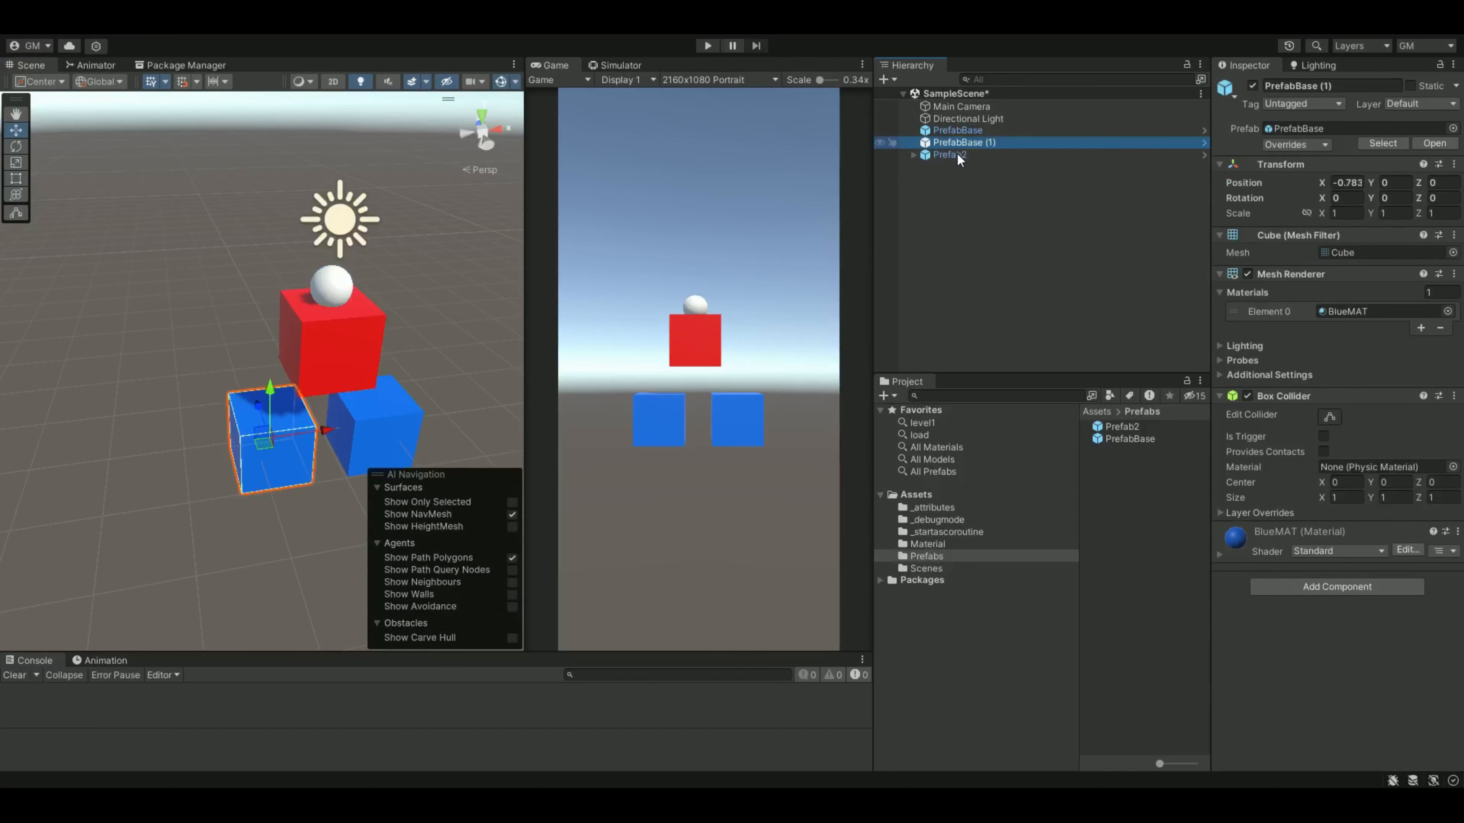
pyautogui.click(954, 154)
pyautogui.click(778, 243)
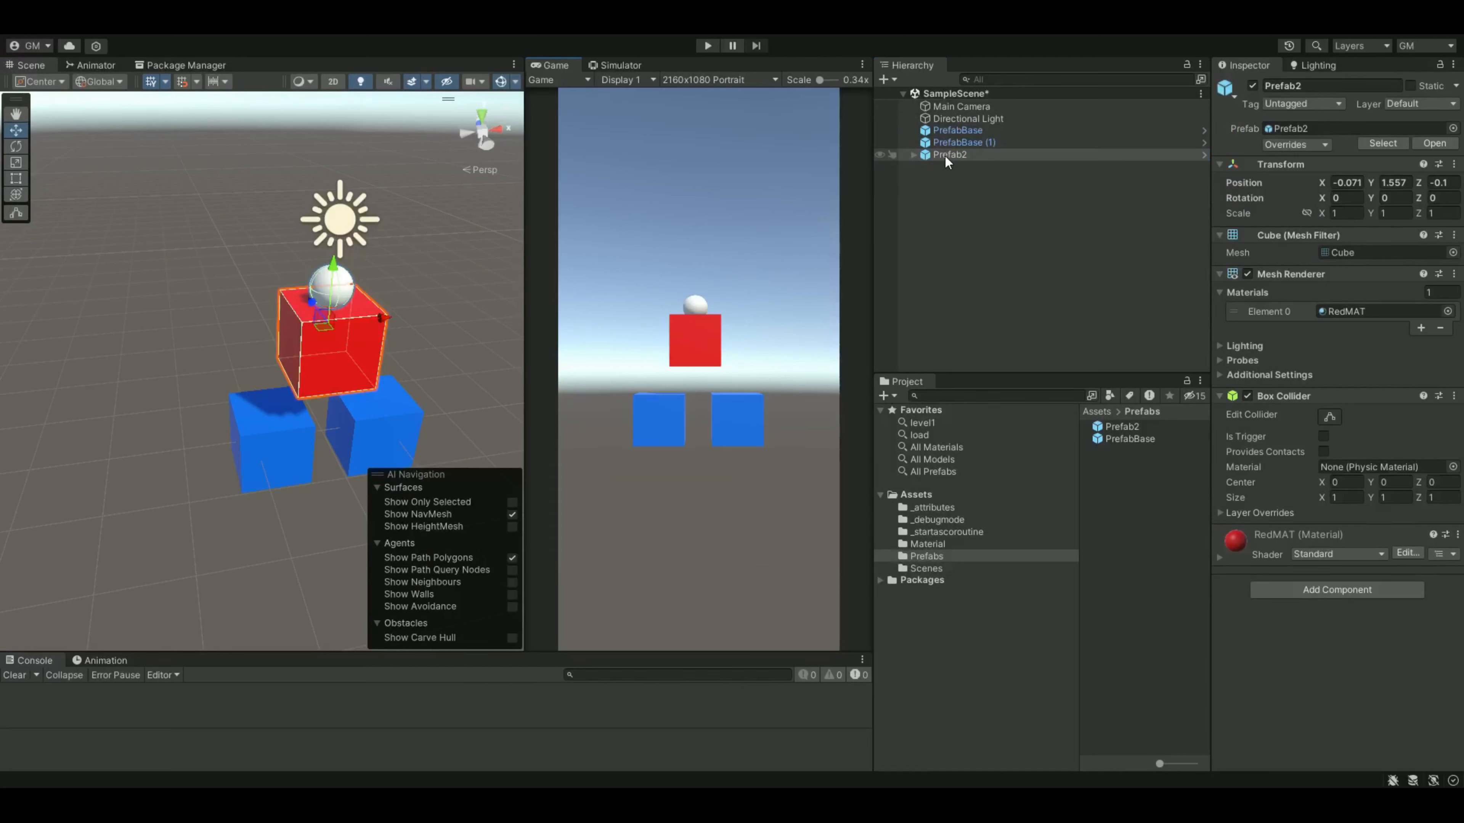
# Create a prefab variant from the Prefab2 instance in the Prefabs folder.
pyautogui.moveTo(945, 155); pyautogui.dragTo(1144, 533)
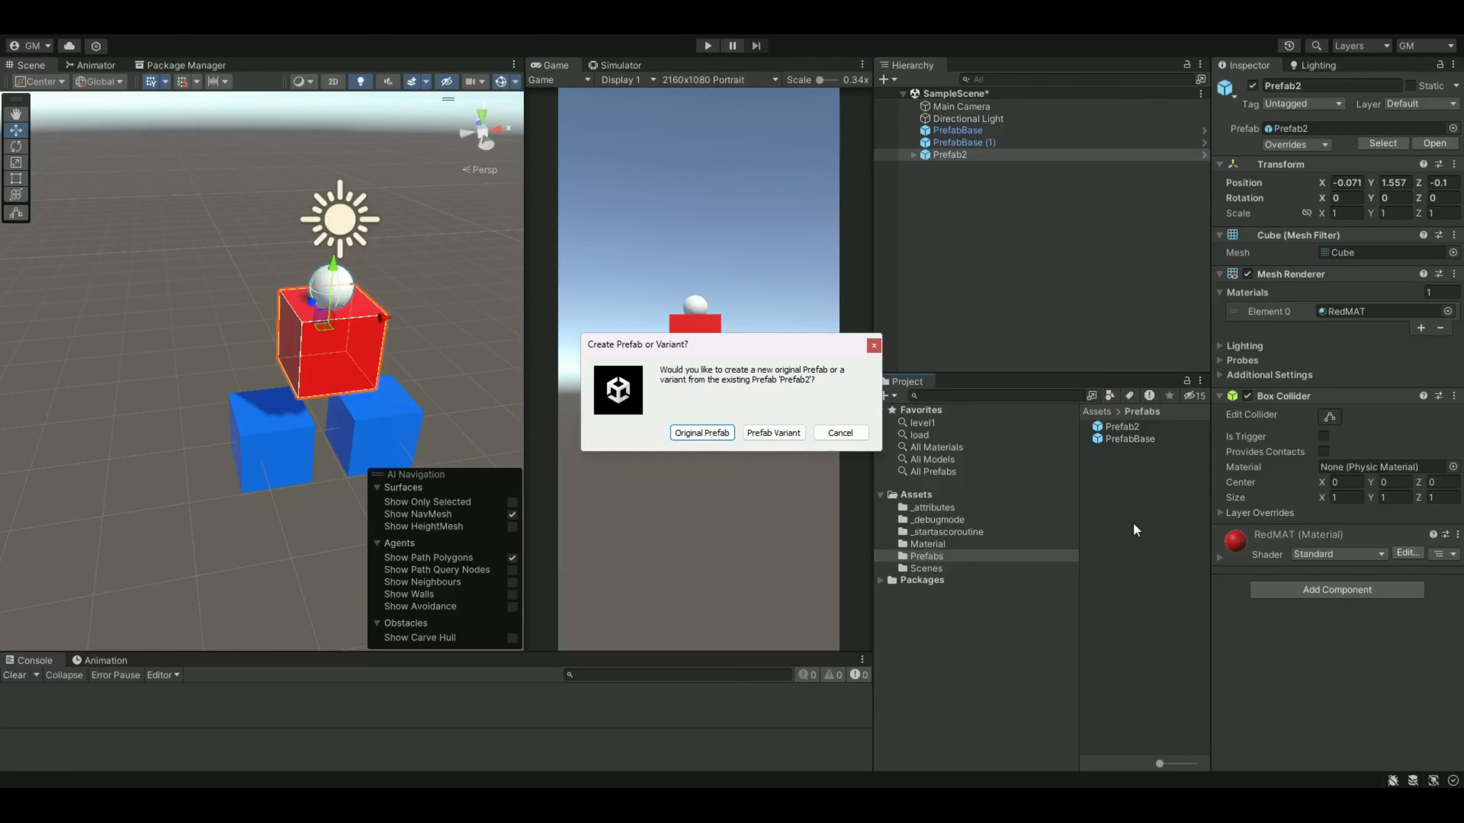
pyautogui.moveTo(741, 348); pyautogui.dragTo(769, 293)
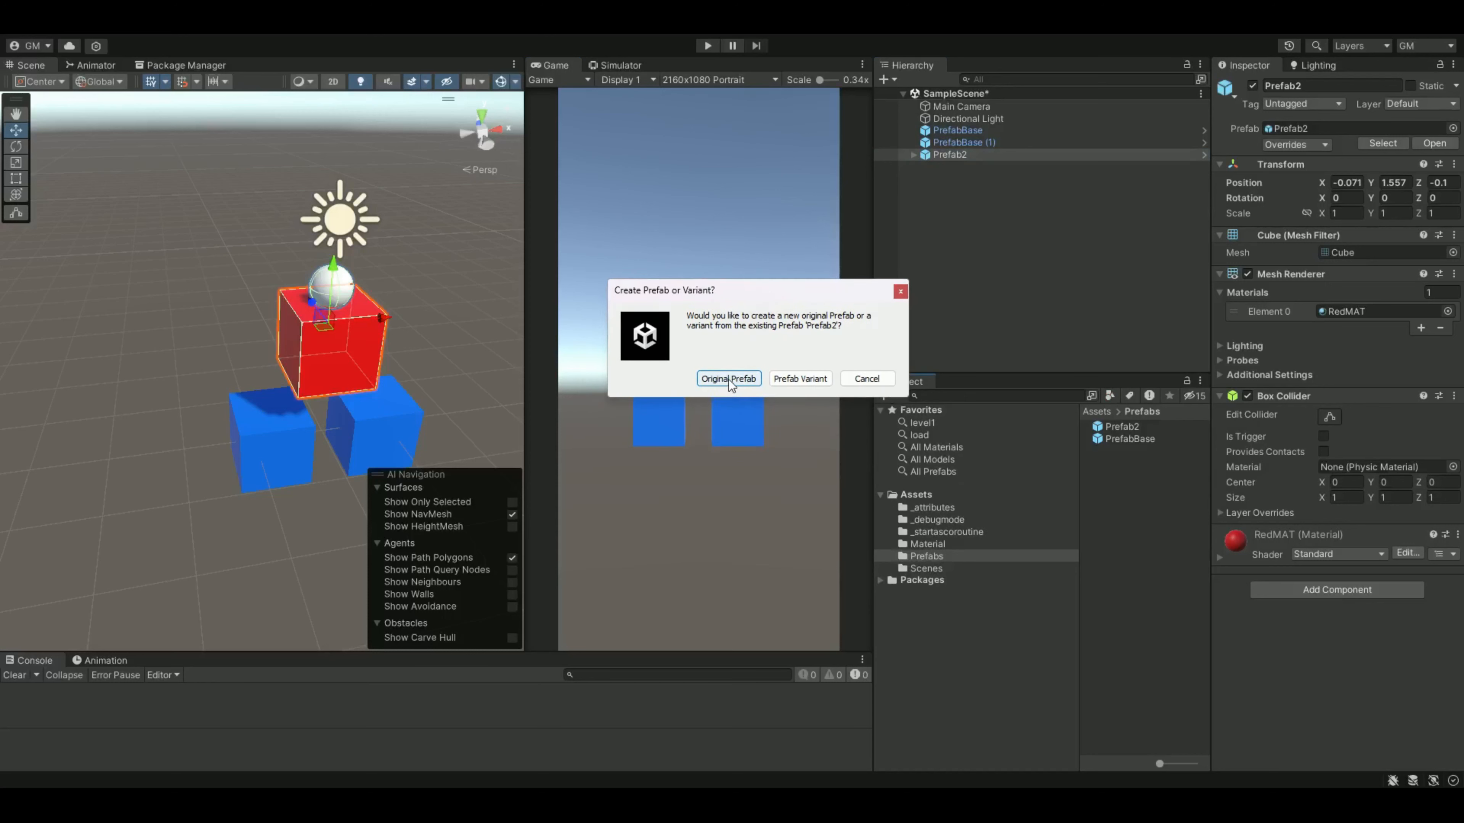
pyautogui.click(794, 381)
pyautogui.click(1141, 464)
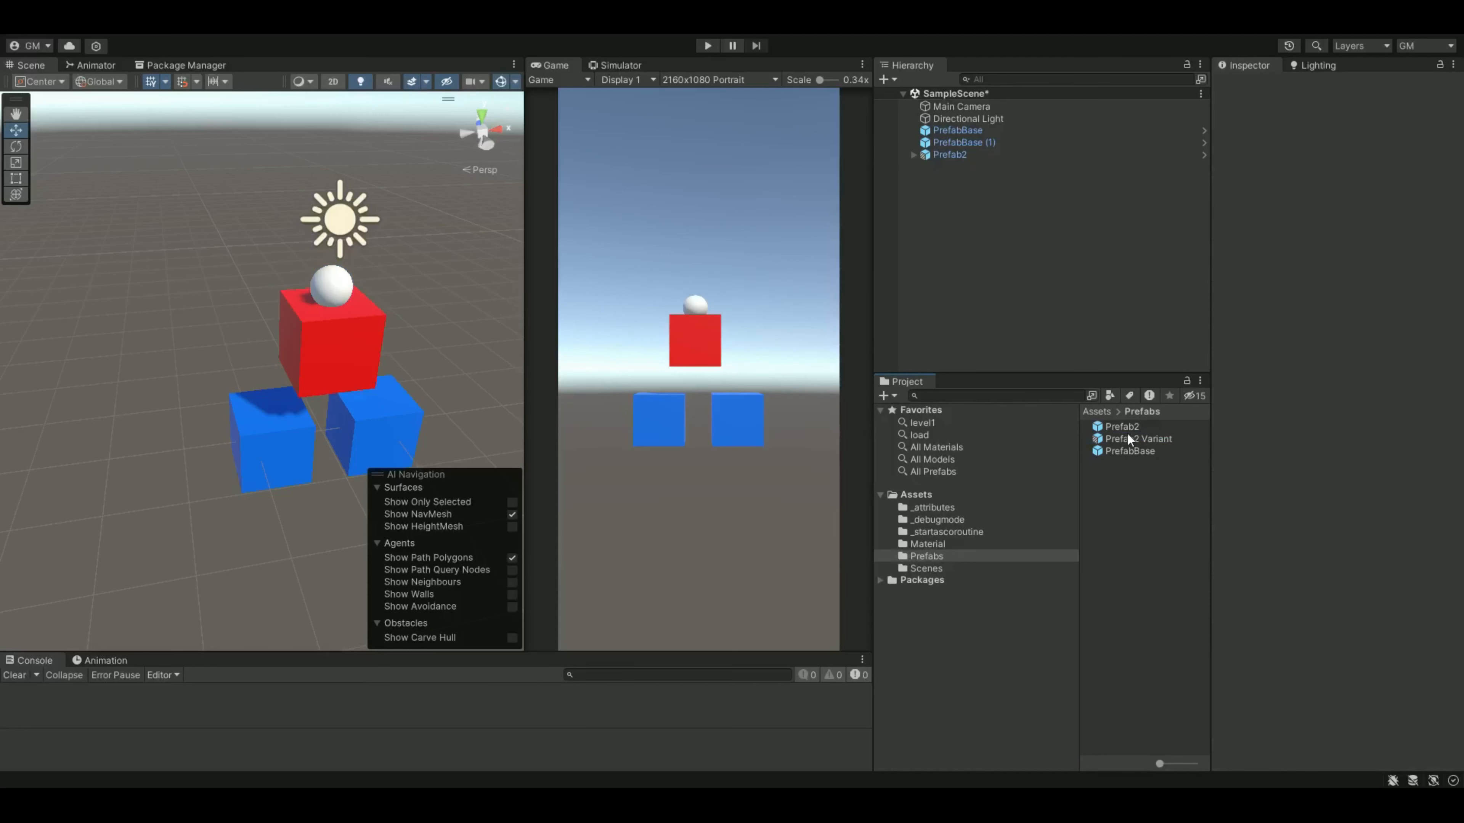
# Examine the Prefab2 Variant and PrefabBase assets and the Prefab2 scene instance with its child sphere.
pyautogui.click(1127, 438)
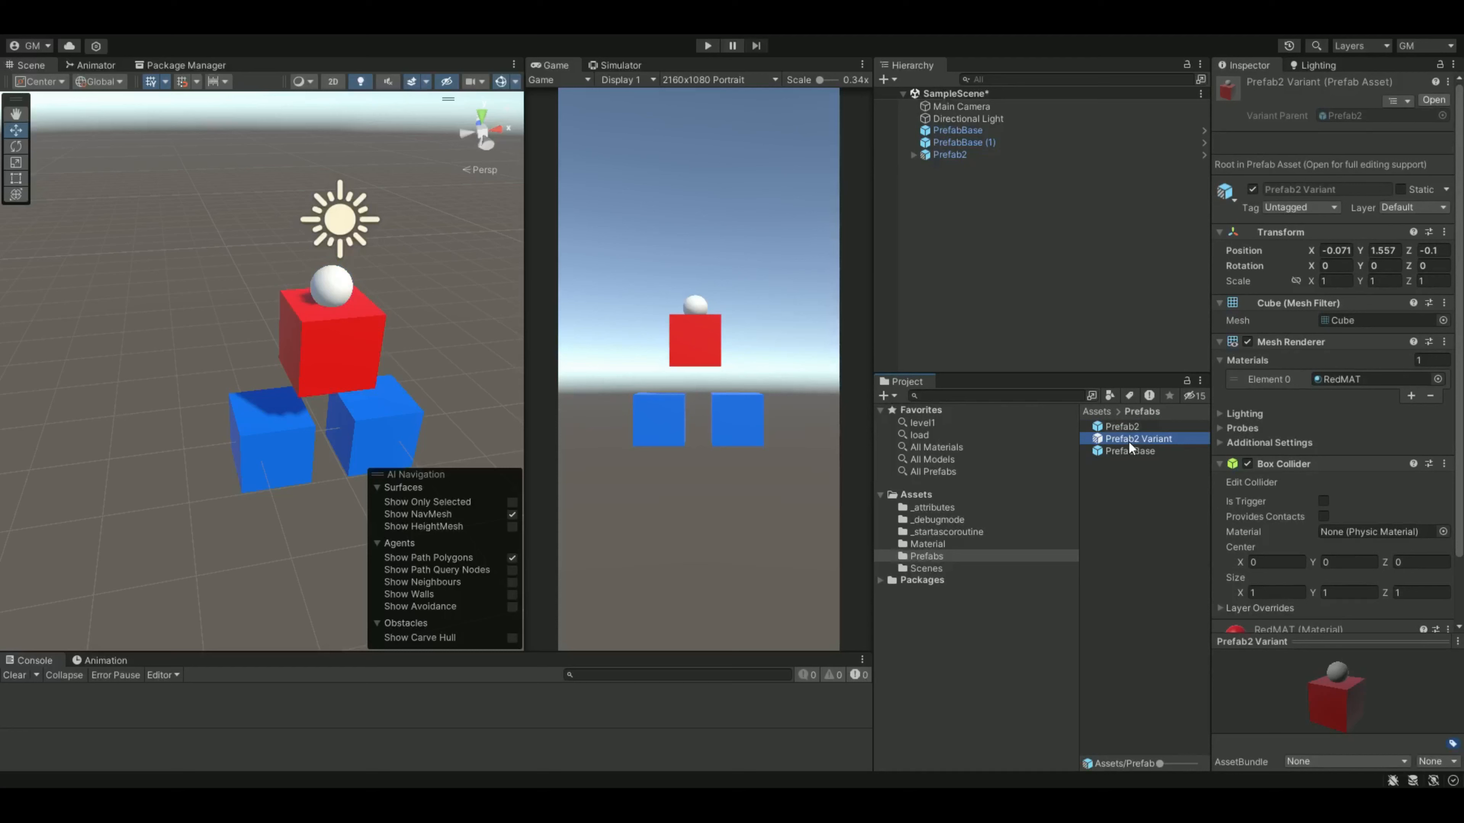
pyautogui.click(1138, 451)
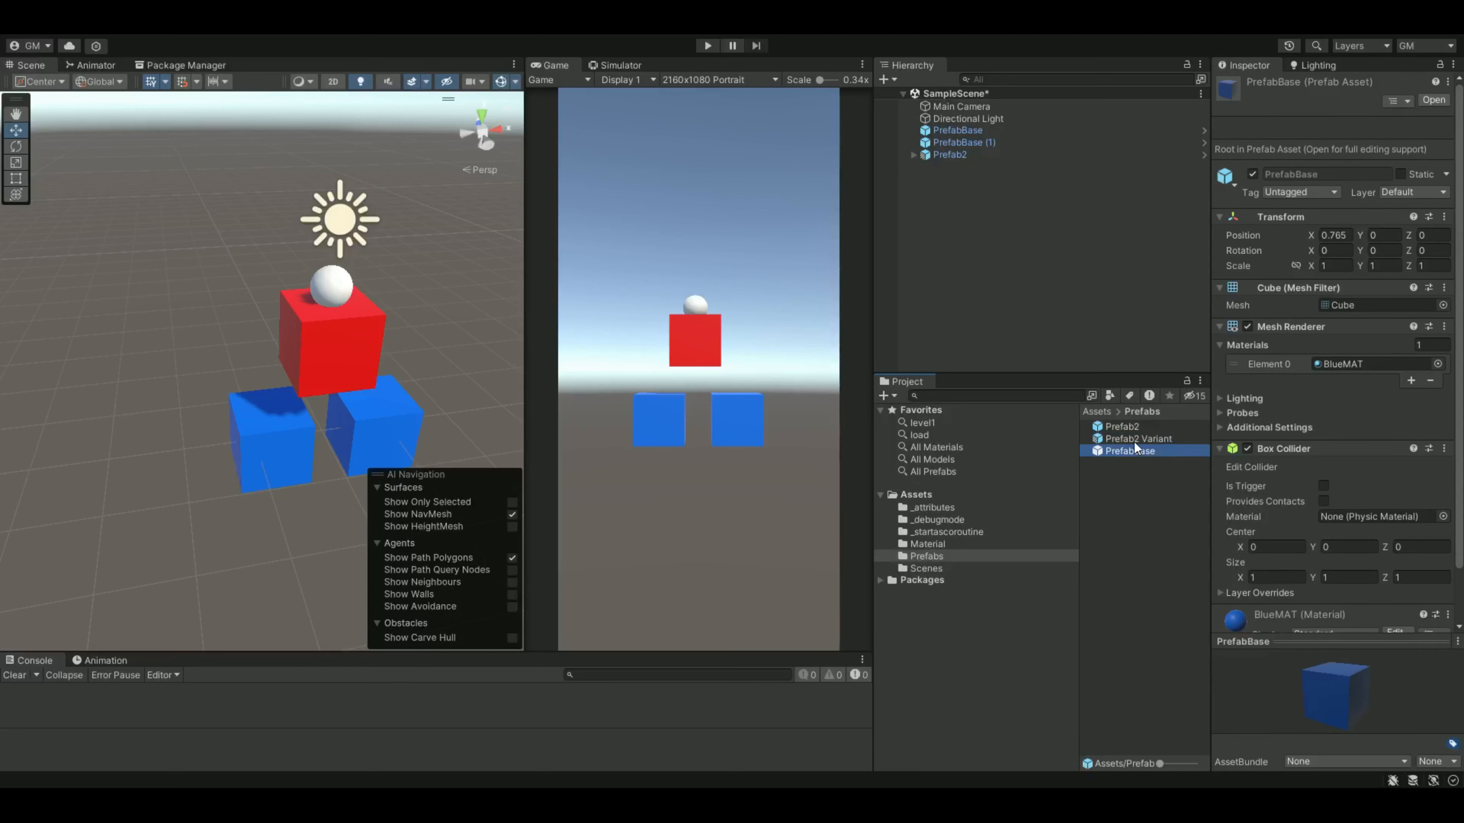
pyautogui.click(1133, 440)
pyautogui.click(954, 155)
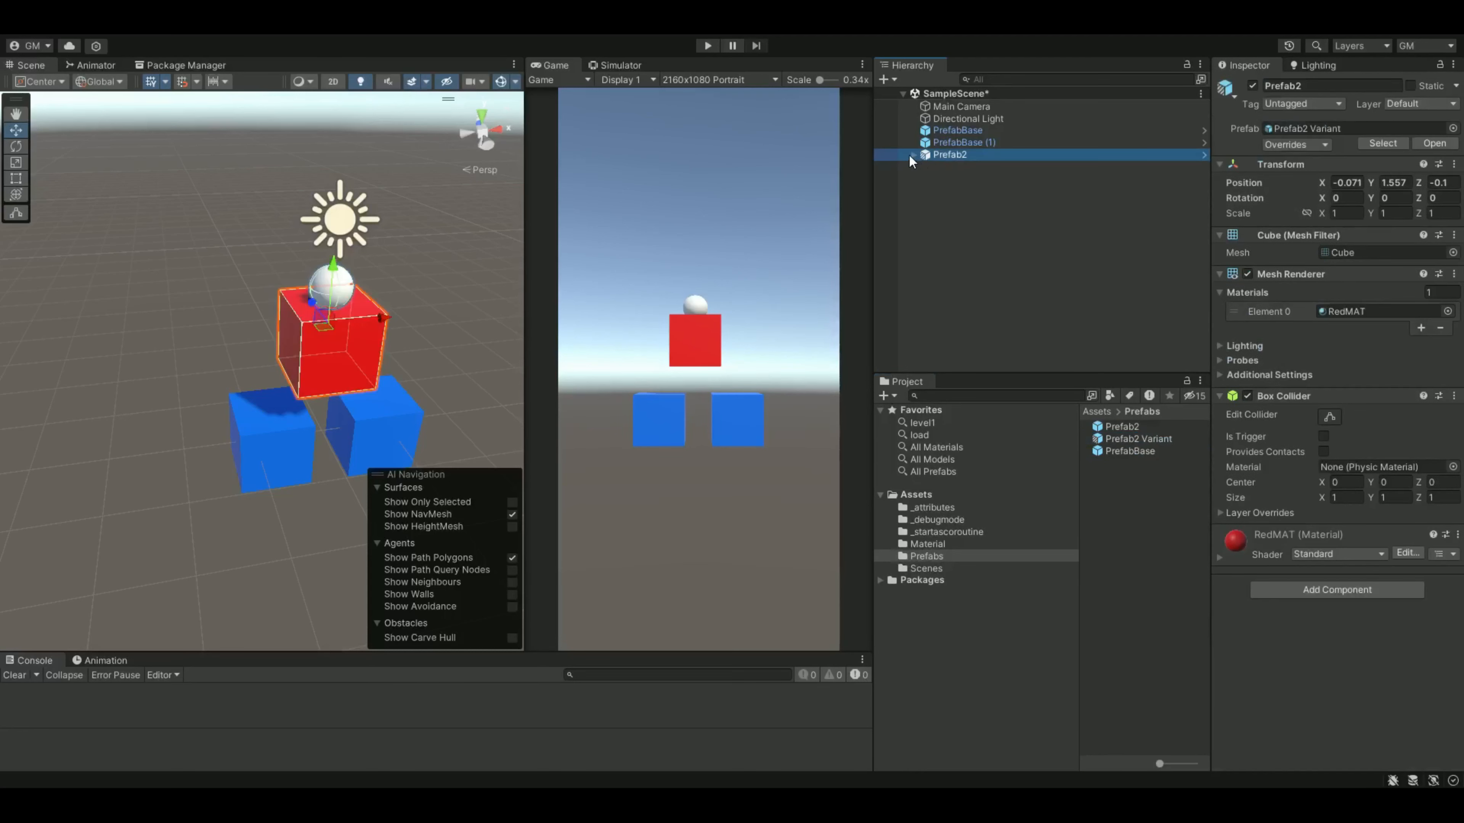
pyautogui.click(913, 154)
pyautogui.click(957, 167)
pyautogui.click(955, 159)
pyautogui.click(954, 166)
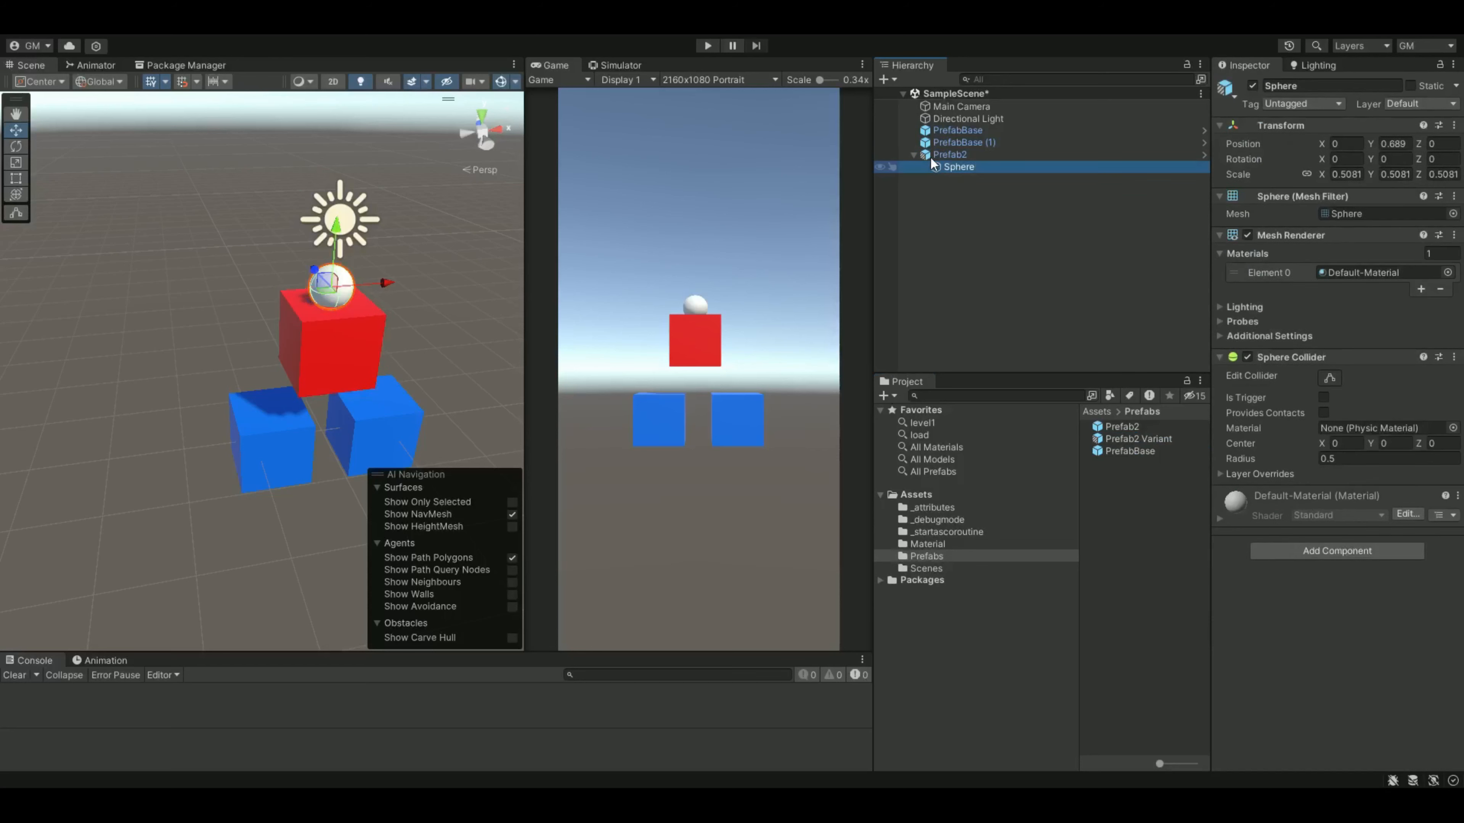
pyautogui.click(914, 154)
pyautogui.click(942, 144)
pyautogui.click(949, 158)
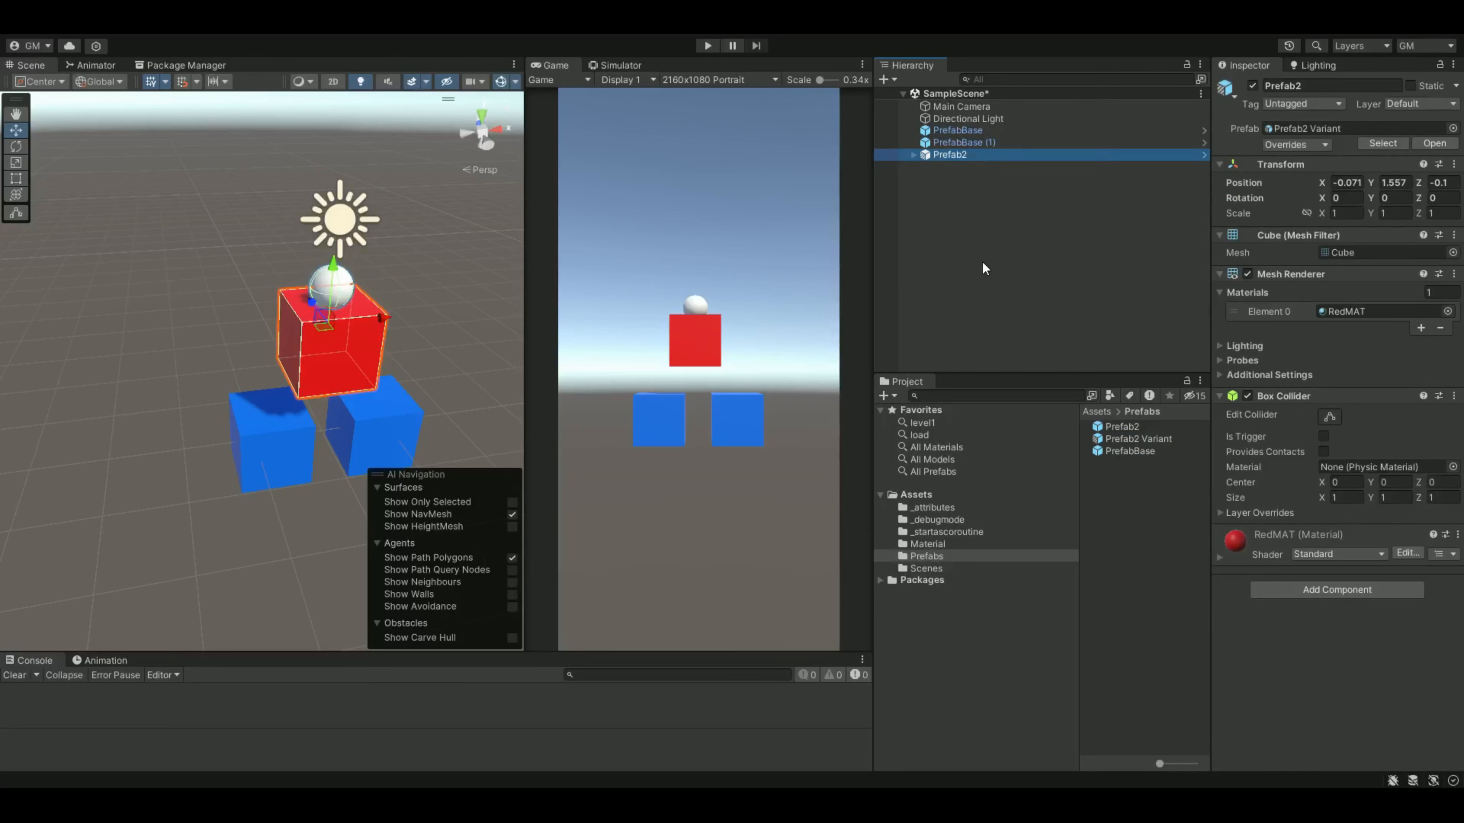
# Place a Prefab2 Variant instance in the scene and move it along the X axis to about X 1.62.
pyautogui.moveTo(956, 272); pyautogui.dragTo(928, 213)
pyautogui.moveTo(386, 320); pyautogui.dragTo(463, 353)
pyautogui.press('f')
pyautogui.click(960, 166)
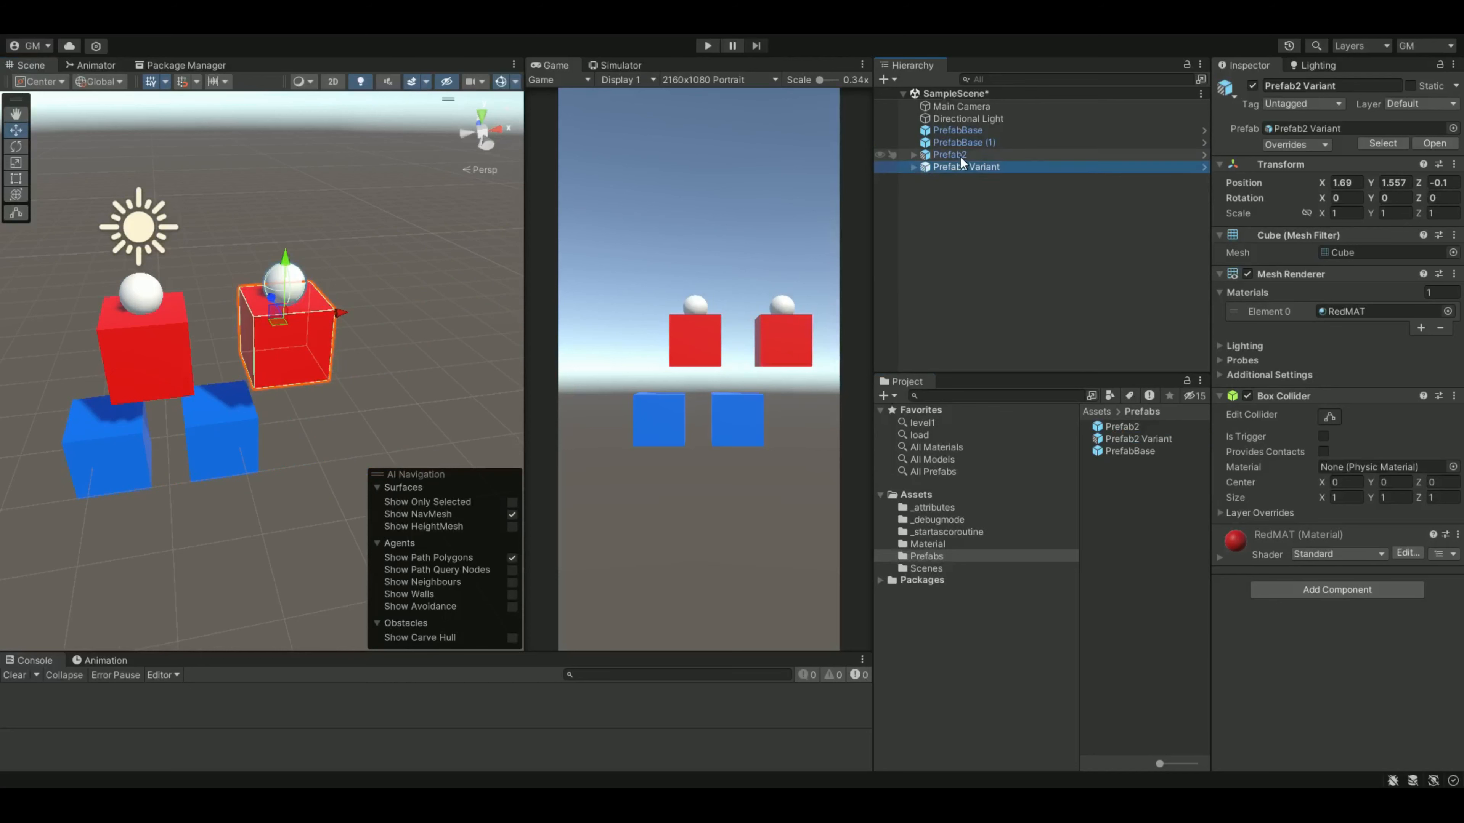
pyautogui.moveTo(342, 312)
pyautogui.mouseDown()
pyautogui.moveTo(317, 313)
pyautogui.moveTo(339, 314)
pyautogui.mouseUp()
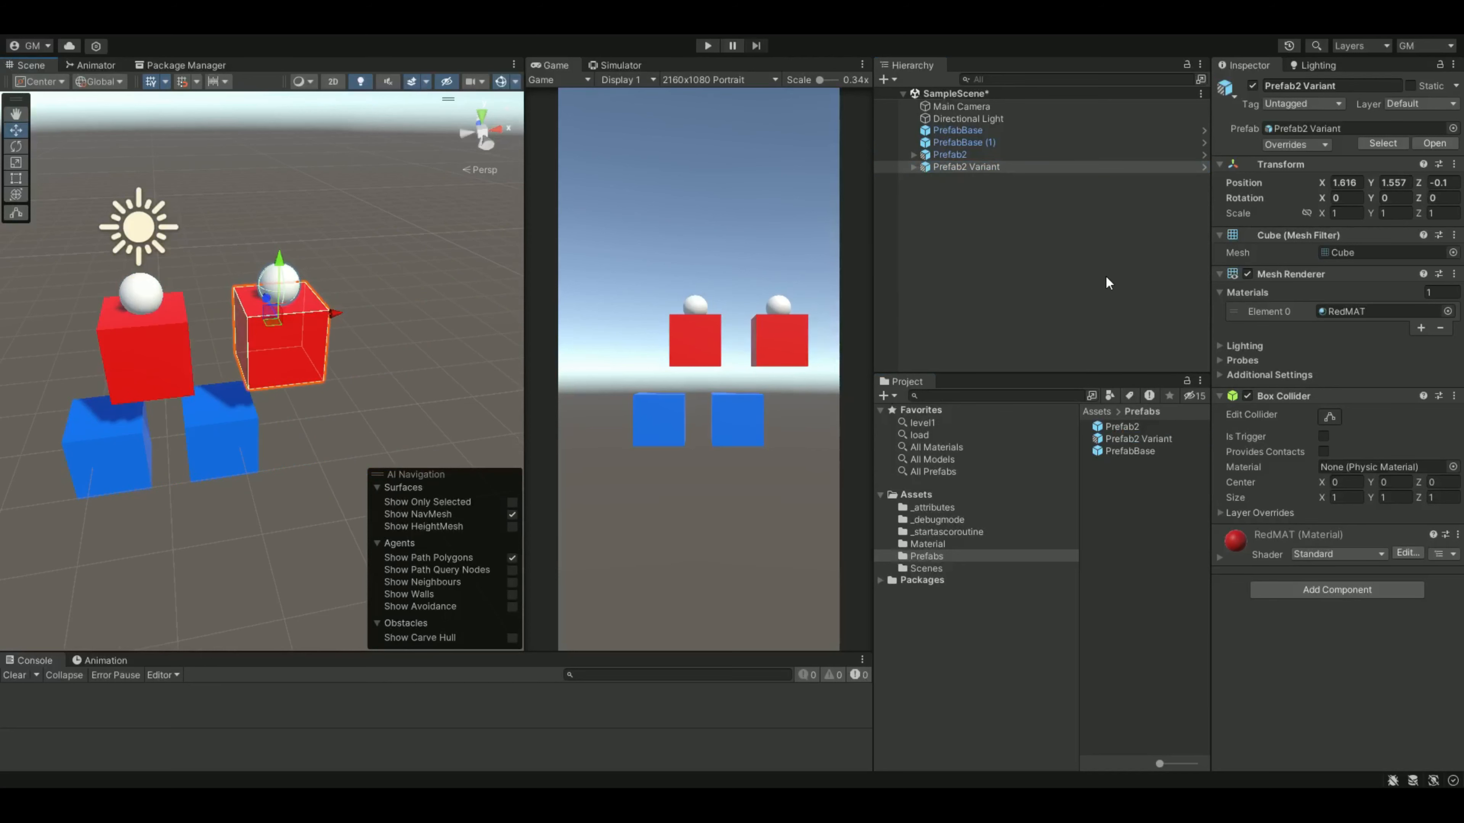
# Expand the Prefab2 Variant instance to show its child sphere and open the variant for editing in context.
pyautogui.click(914, 168)
pyautogui.click(942, 177)
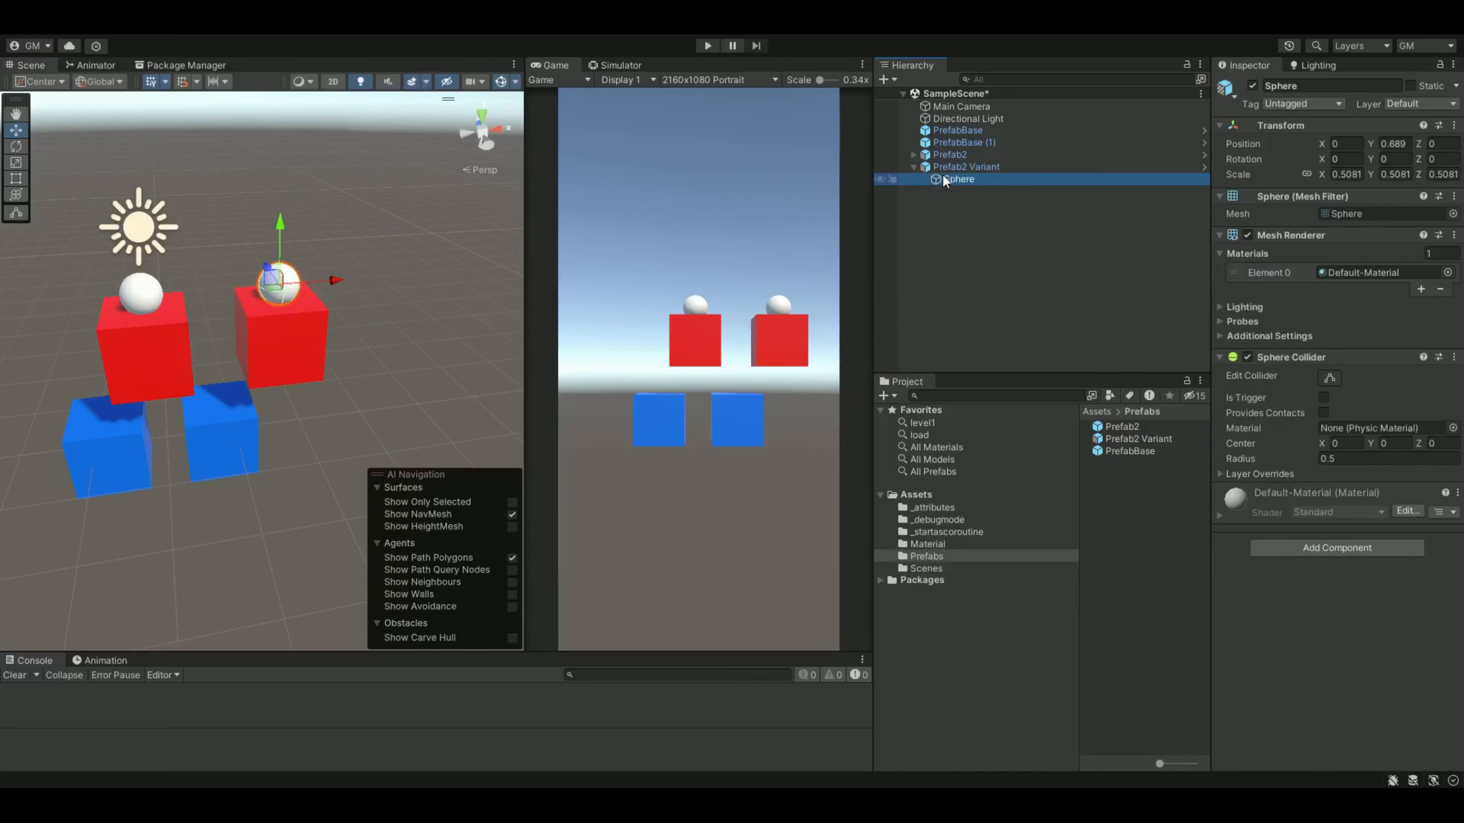
pyautogui.click(949, 168)
pyautogui.click(949, 179)
pyautogui.click(954, 166)
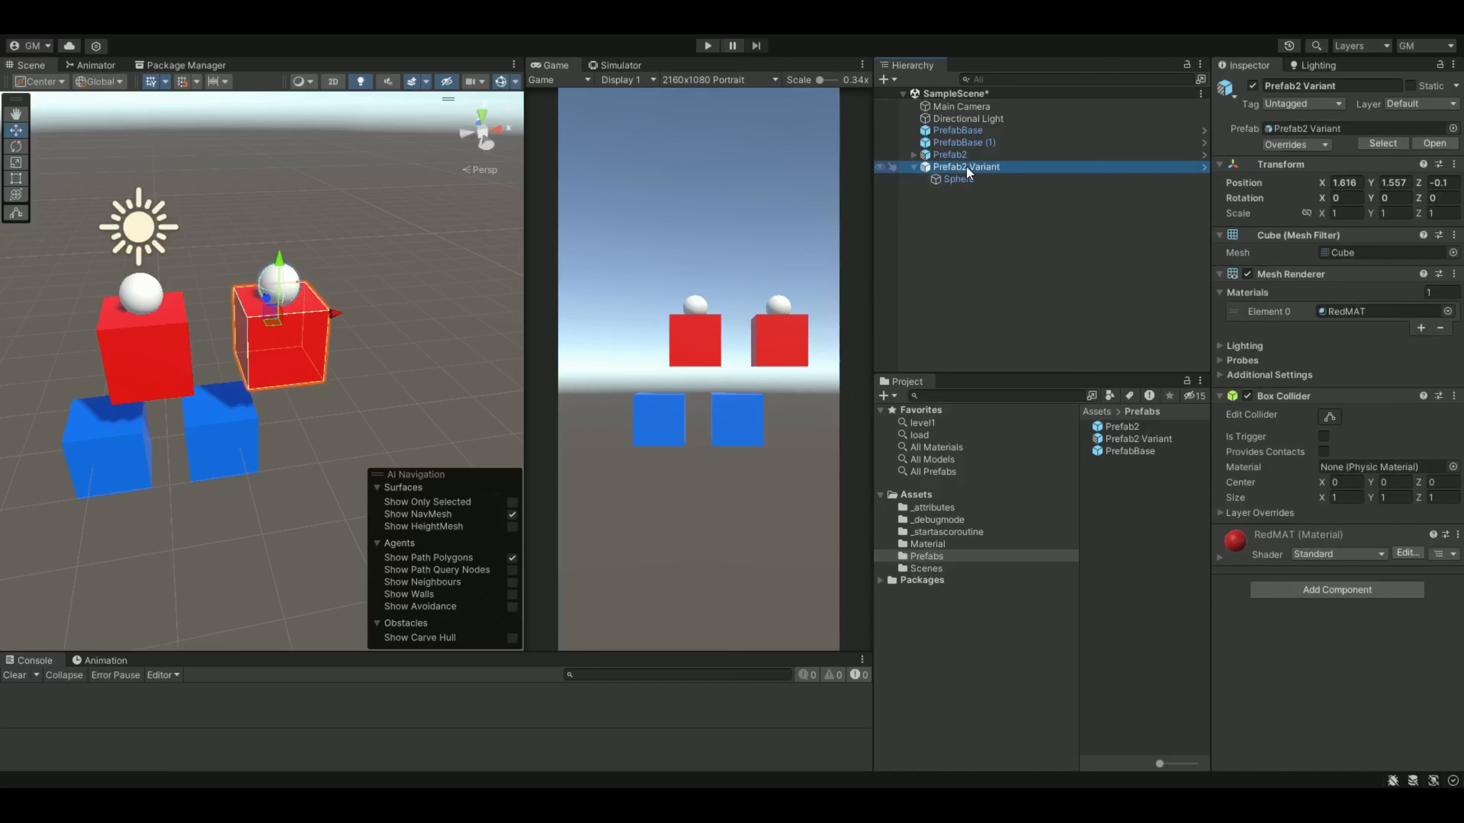
pyautogui.click(1203, 166)
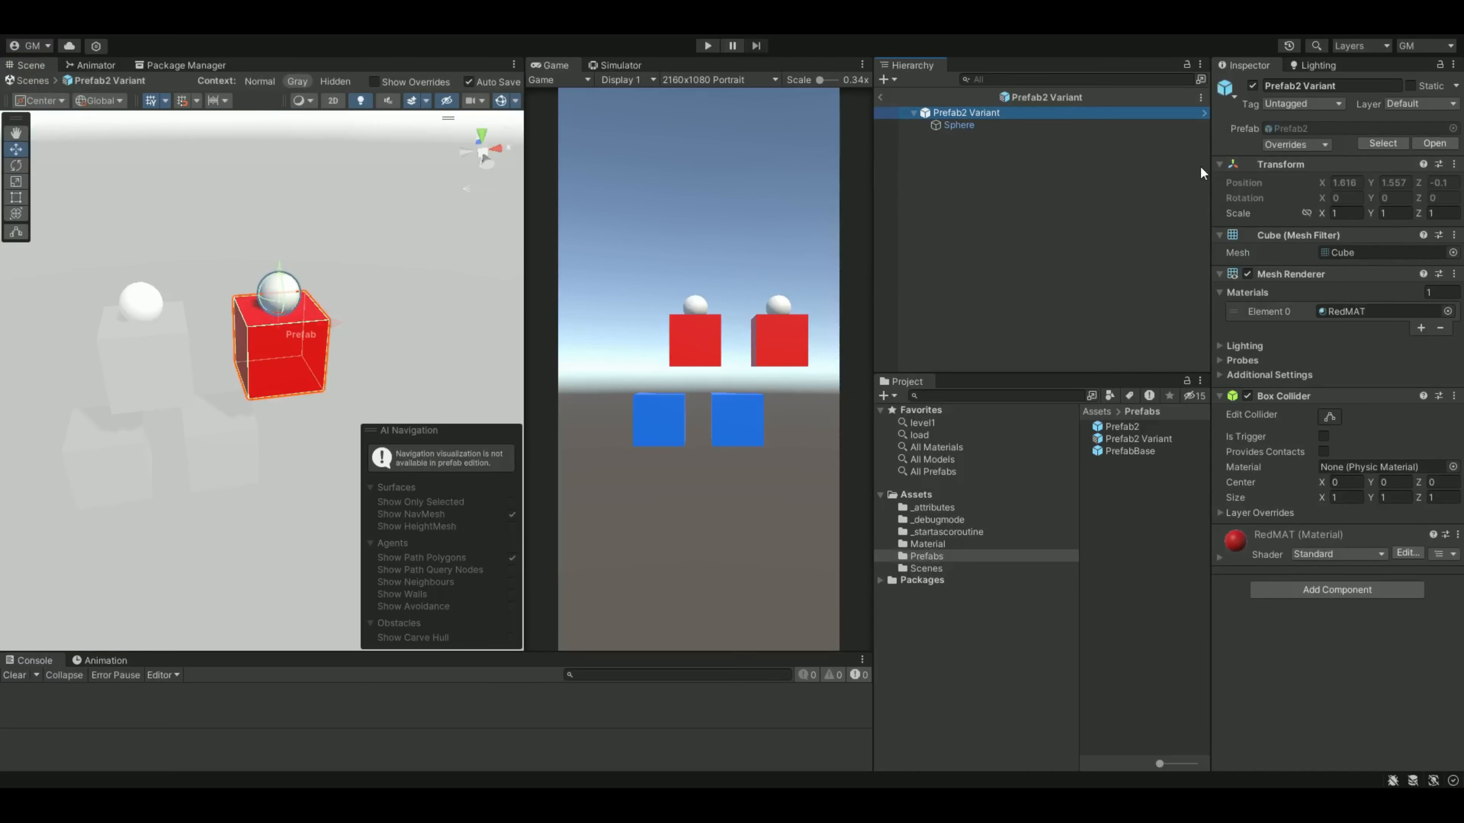
# Apply the BlueMAT material to the Prefab2 Variant's cube and return to the scene.
pyautogui.click(936, 545)
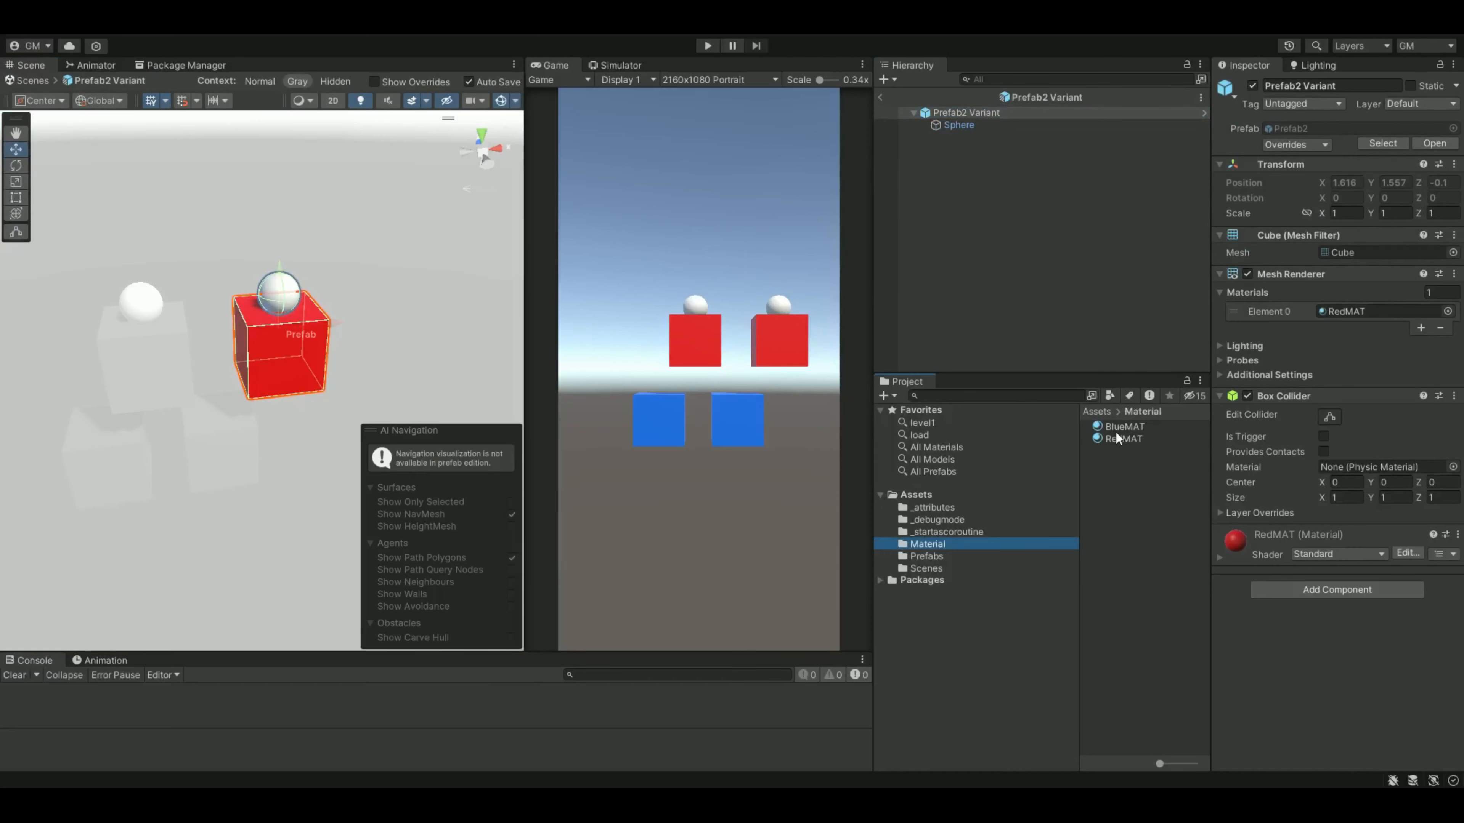
pyautogui.moveTo(1114, 430); pyautogui.dragTo(304, 367)
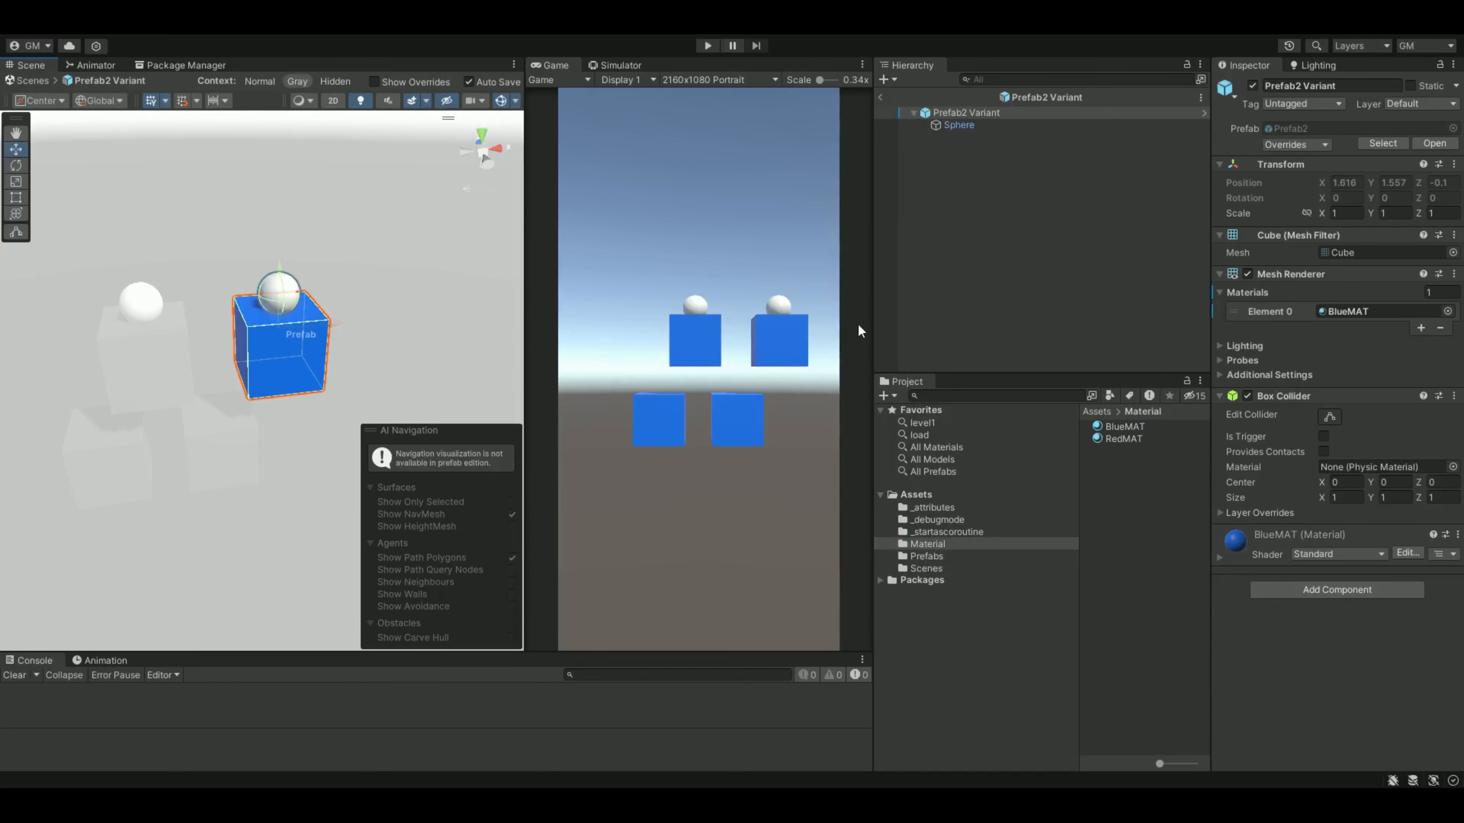
pyautogui.click(880, 98)
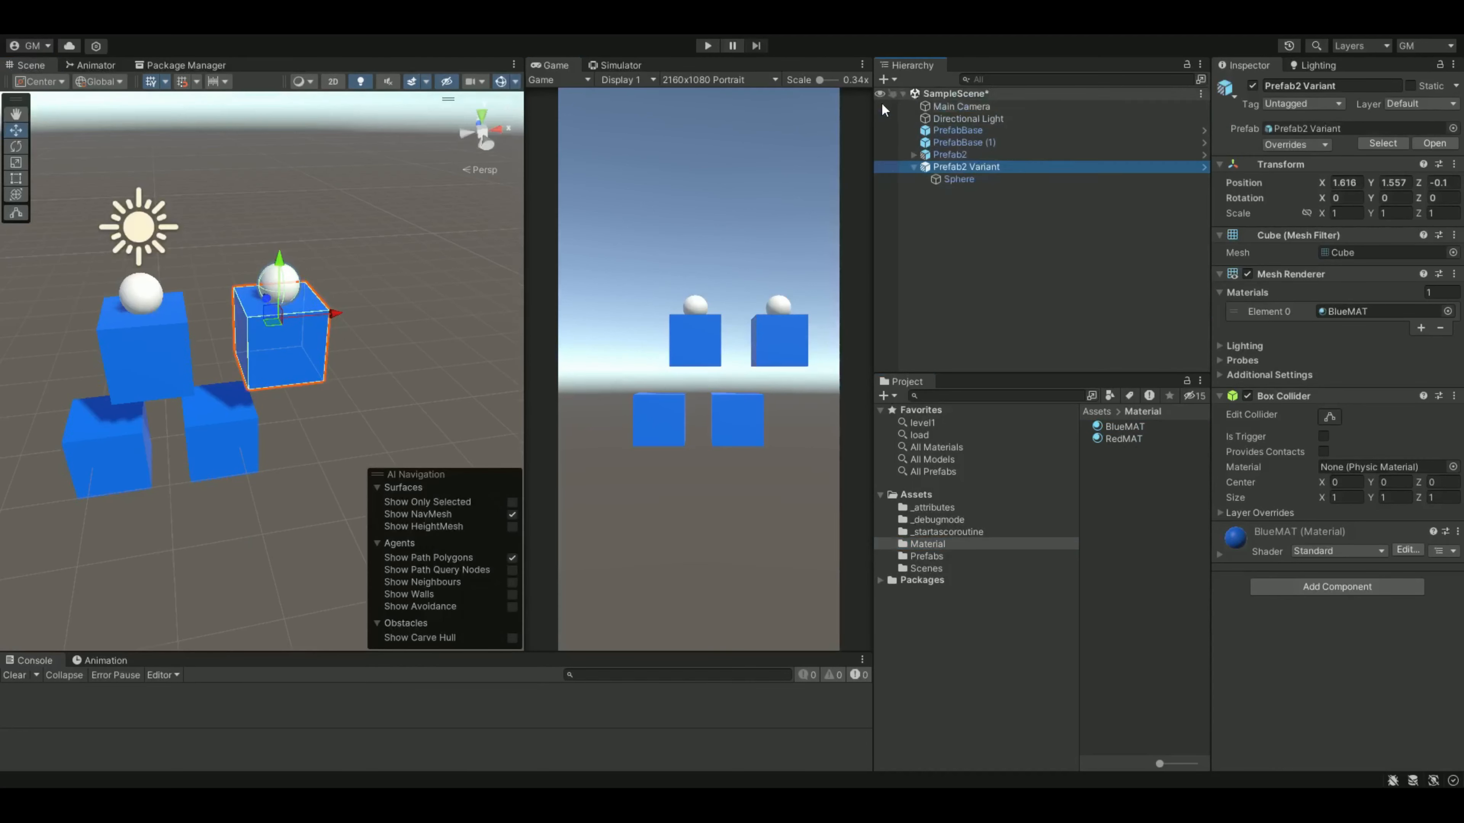
# Compare the Prefab2 Variant instance and its child sphere with the Prefab2 instance.
pyautogui.click(958, 179)
pyautogui.click(959, 168)
pyautogui.click(957, 180)
pyautogui.click(958, 168)
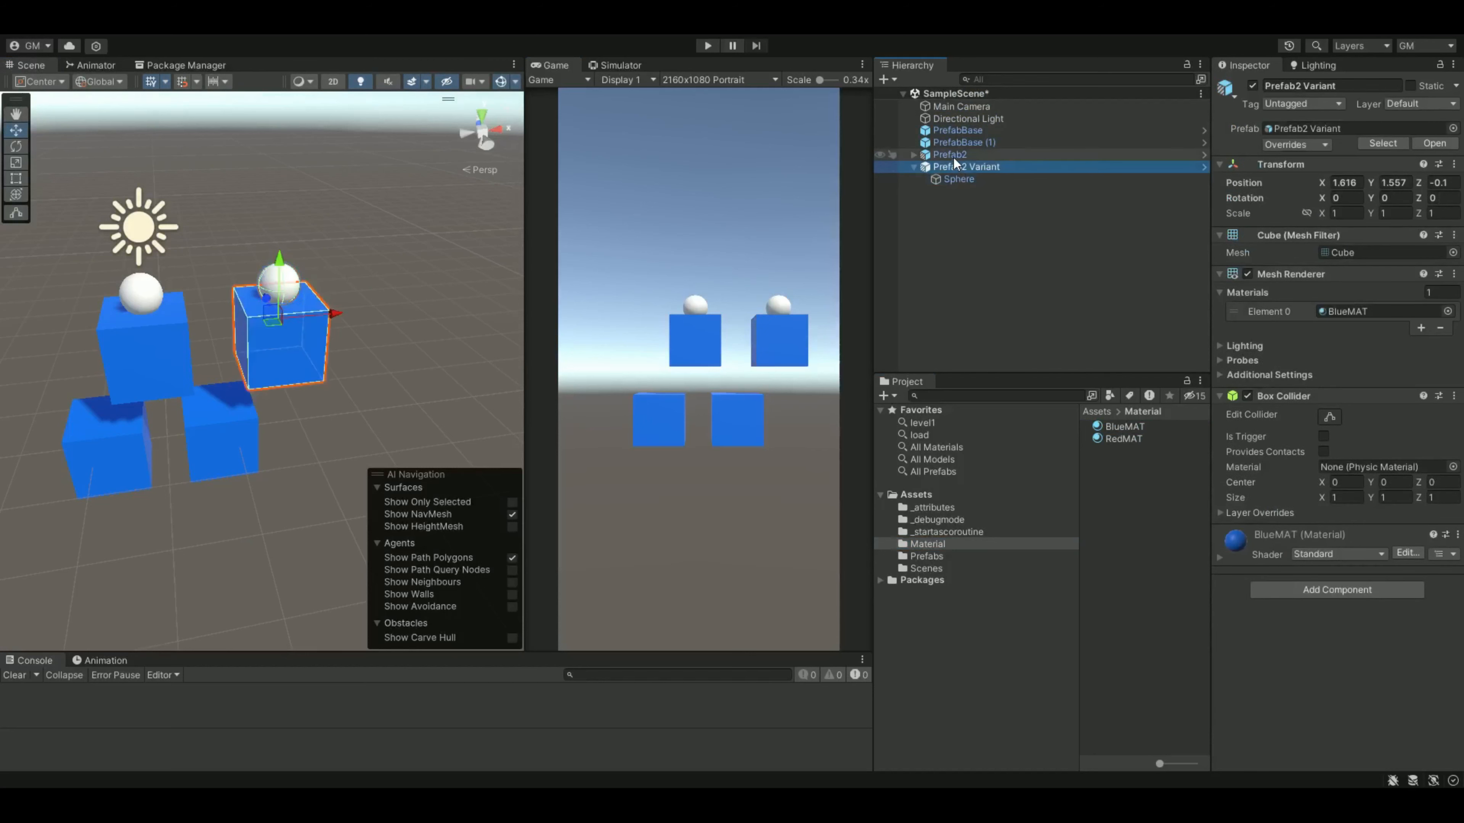
pyautogui.click(954, 155)
pyautogui.click(955, 167)
pyautogui.click(957, 179)
pyautogui.click(953, 166)
# Delete the Prefab2 instance from the scene.
pyautogui.click(947, 155)
pyautogui.rightClick(949, 154)
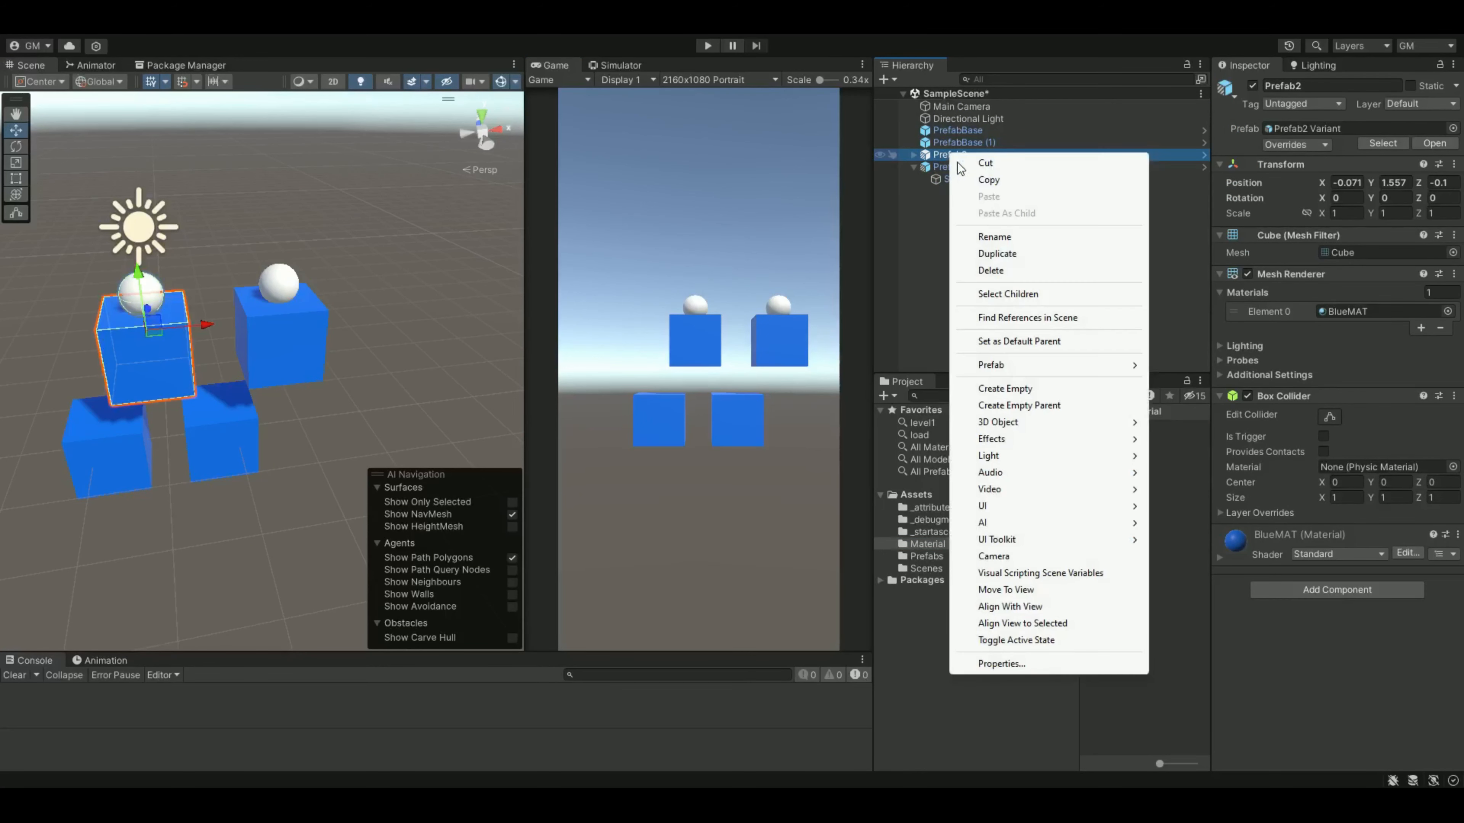
pyautogui.click(980, 270)
# Place a new instance of the Prefab2 asset in the scene and shift it to about X -0.14.
pyautogui.click(926, 557)
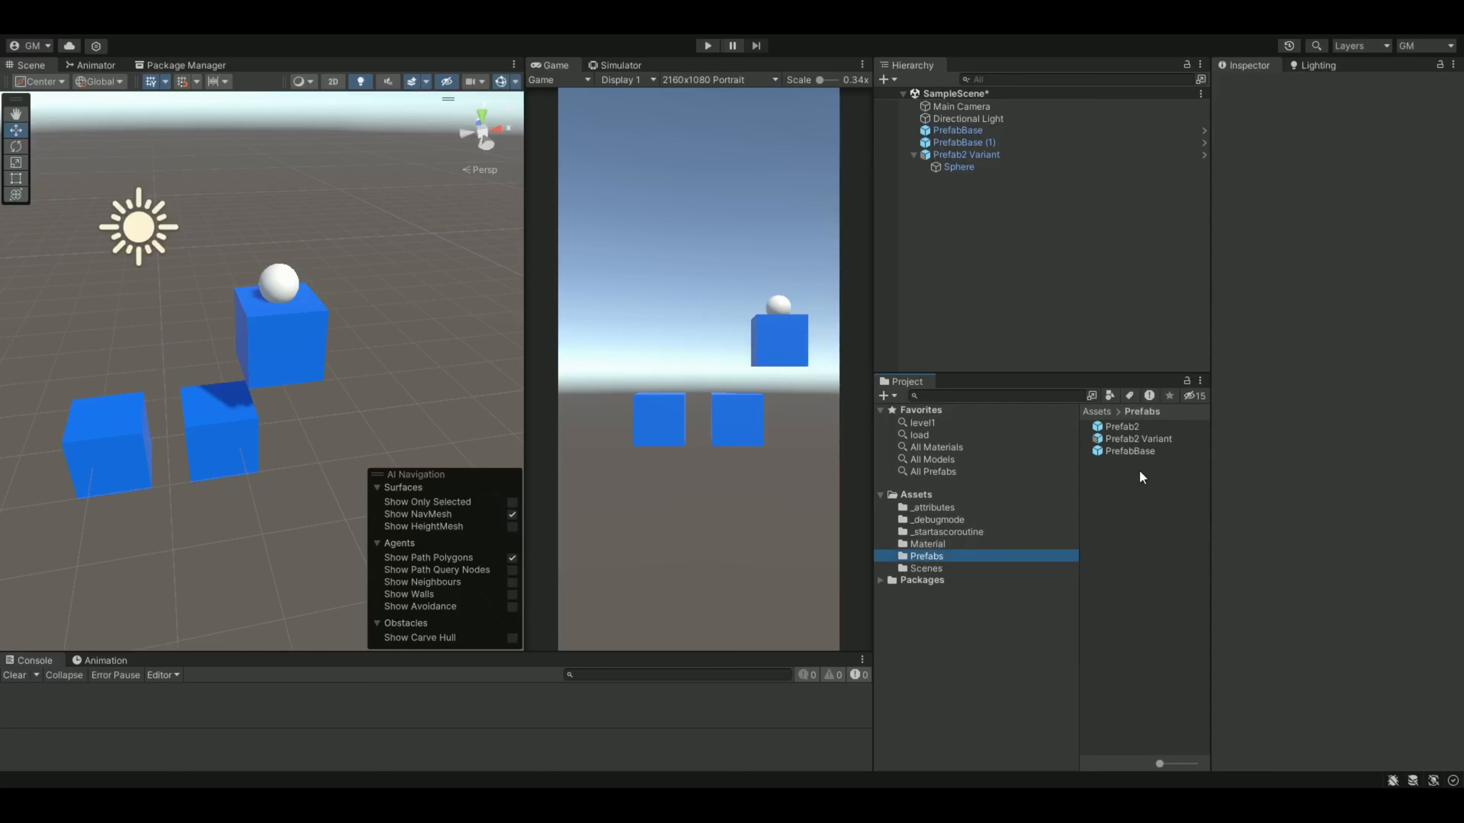
pyautogui.moveTo(1124, 428); pyautogui.dragTo(917, 249)
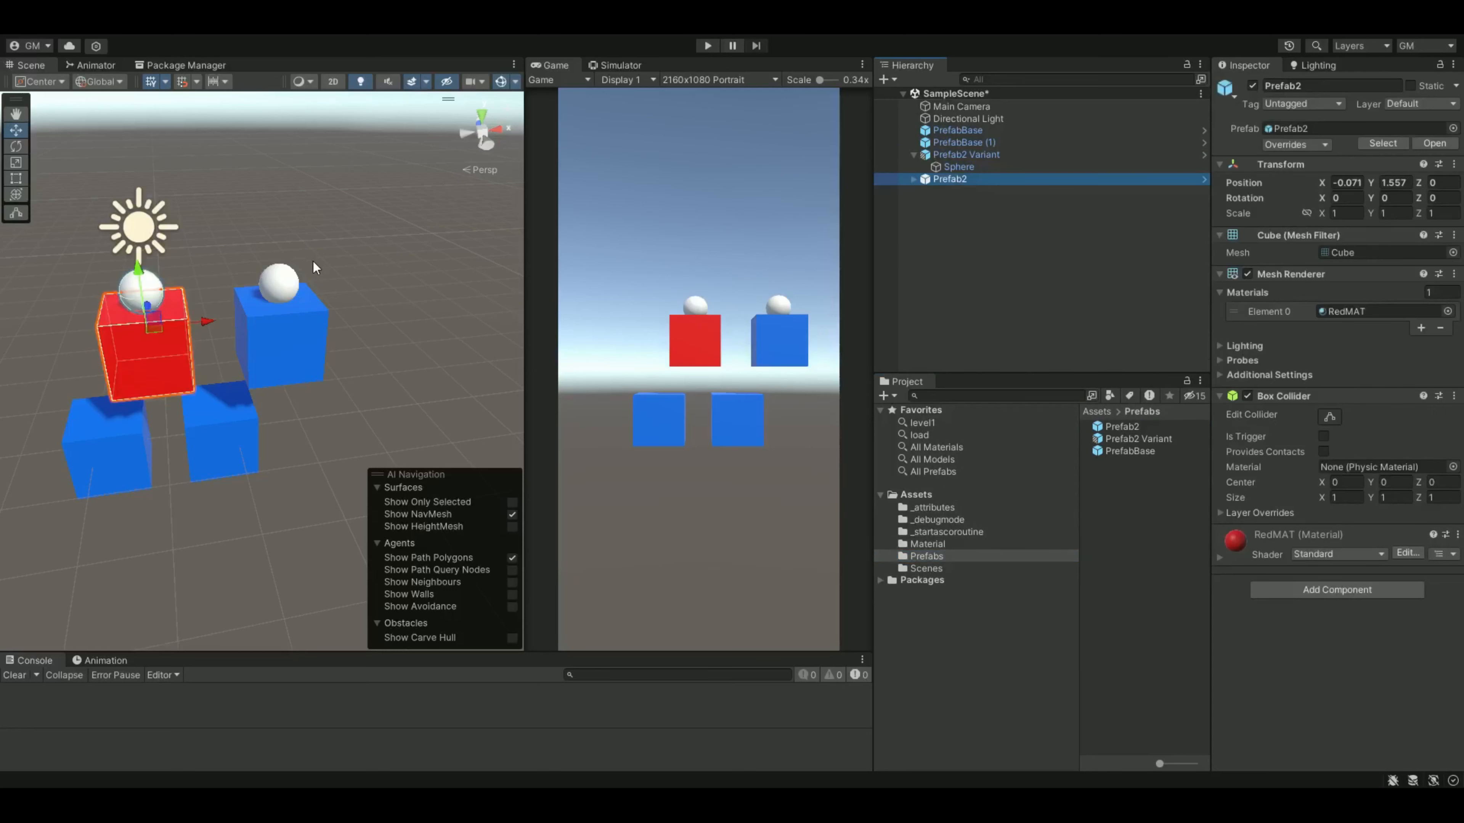
pyautogui.moveTo(202, 319)
pyautogui.mouseDown()
pyautogui.moveTo(174, 317)
pyautogui.moveTo(195, 316)
pyautogui.mouseUp()
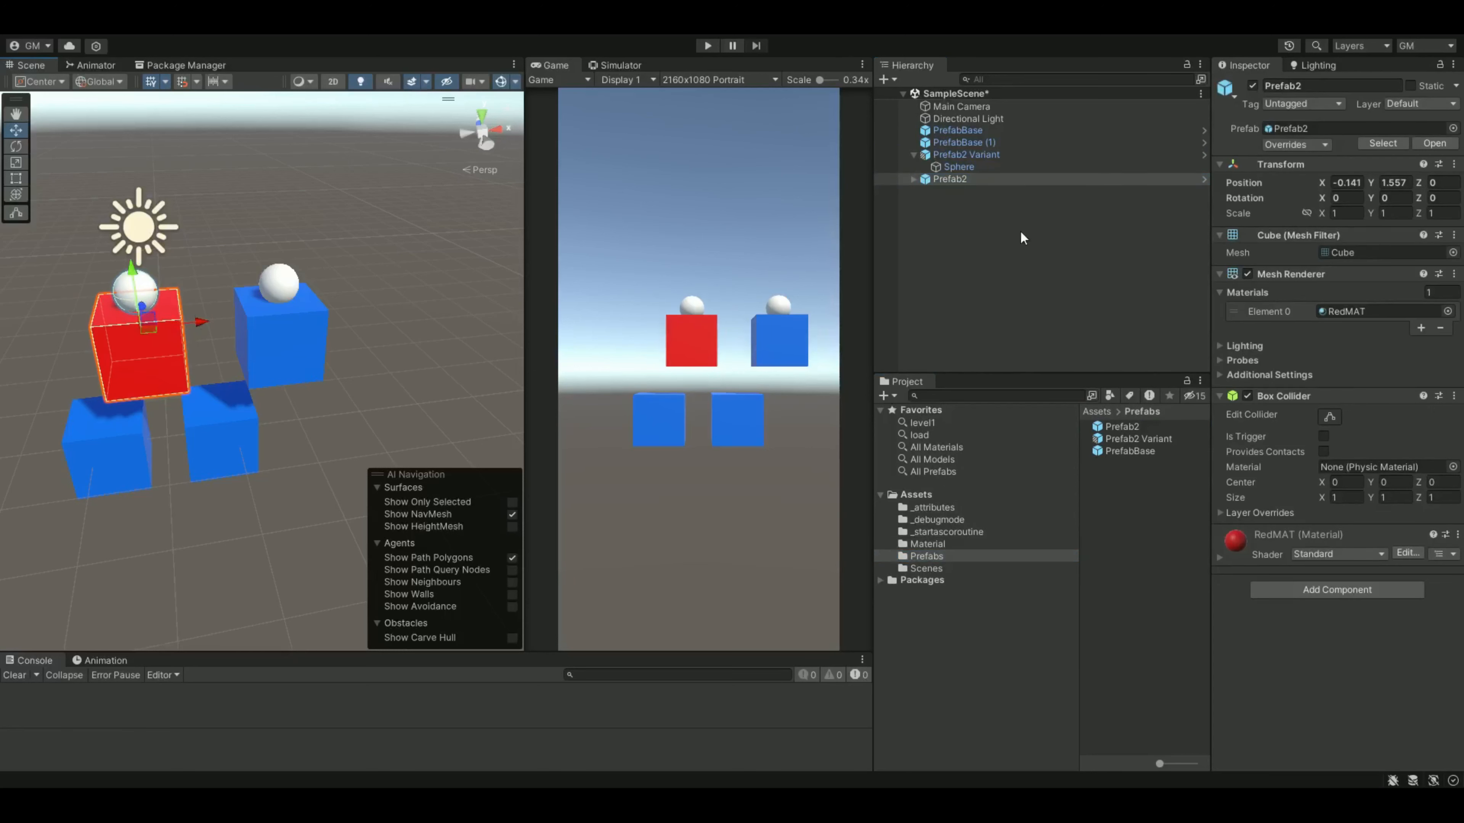
# Collapse the Prefab2 Variant instance in the hierarchy and move the Prefab2 instance along the X axis to about X 0.
pyautogui.click(938, 151)
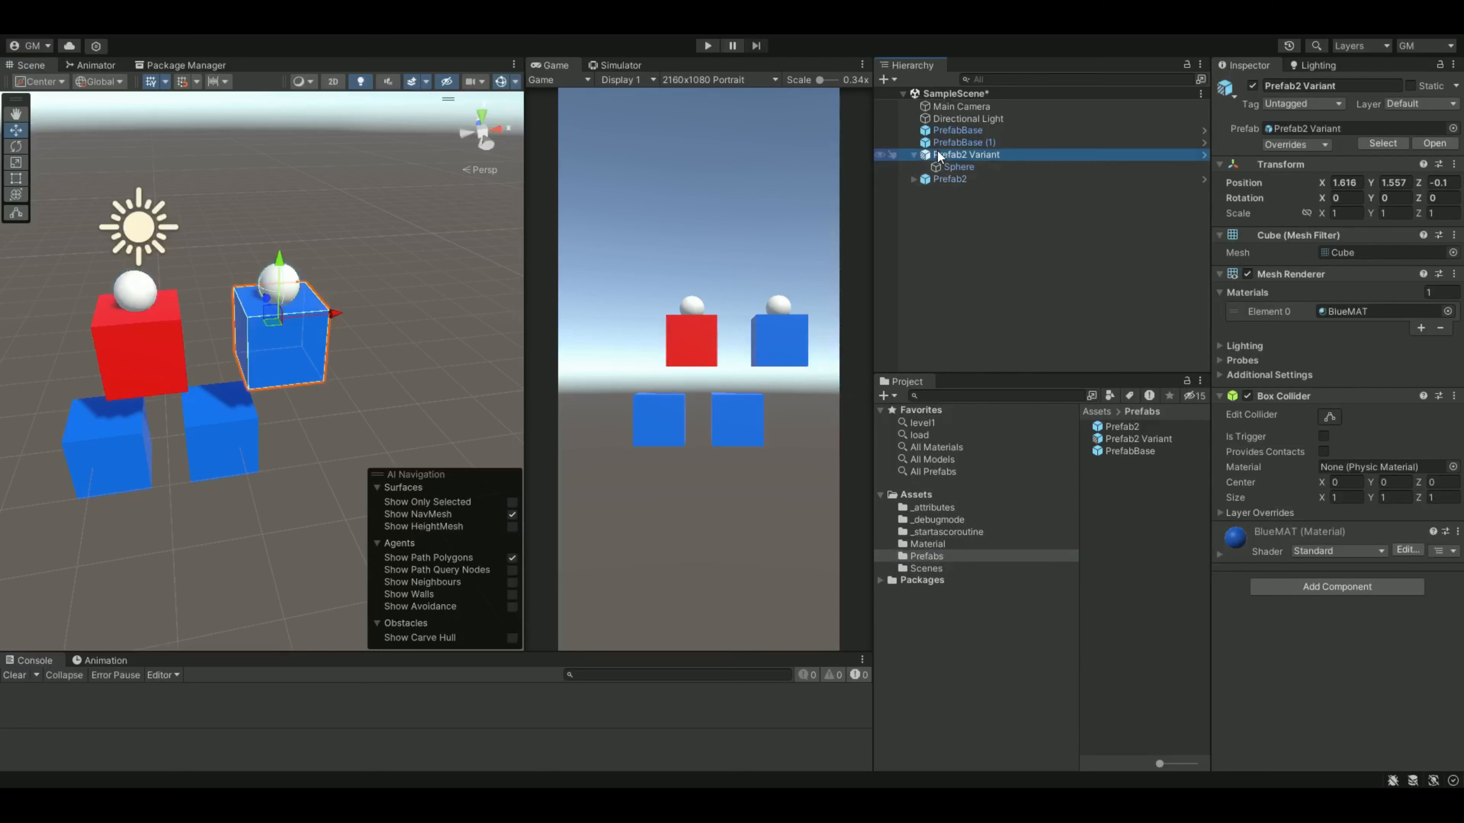
pyautogui.click(915, 155)
pyautogui.click(961, 166)
pyautogui.click(959, 156)
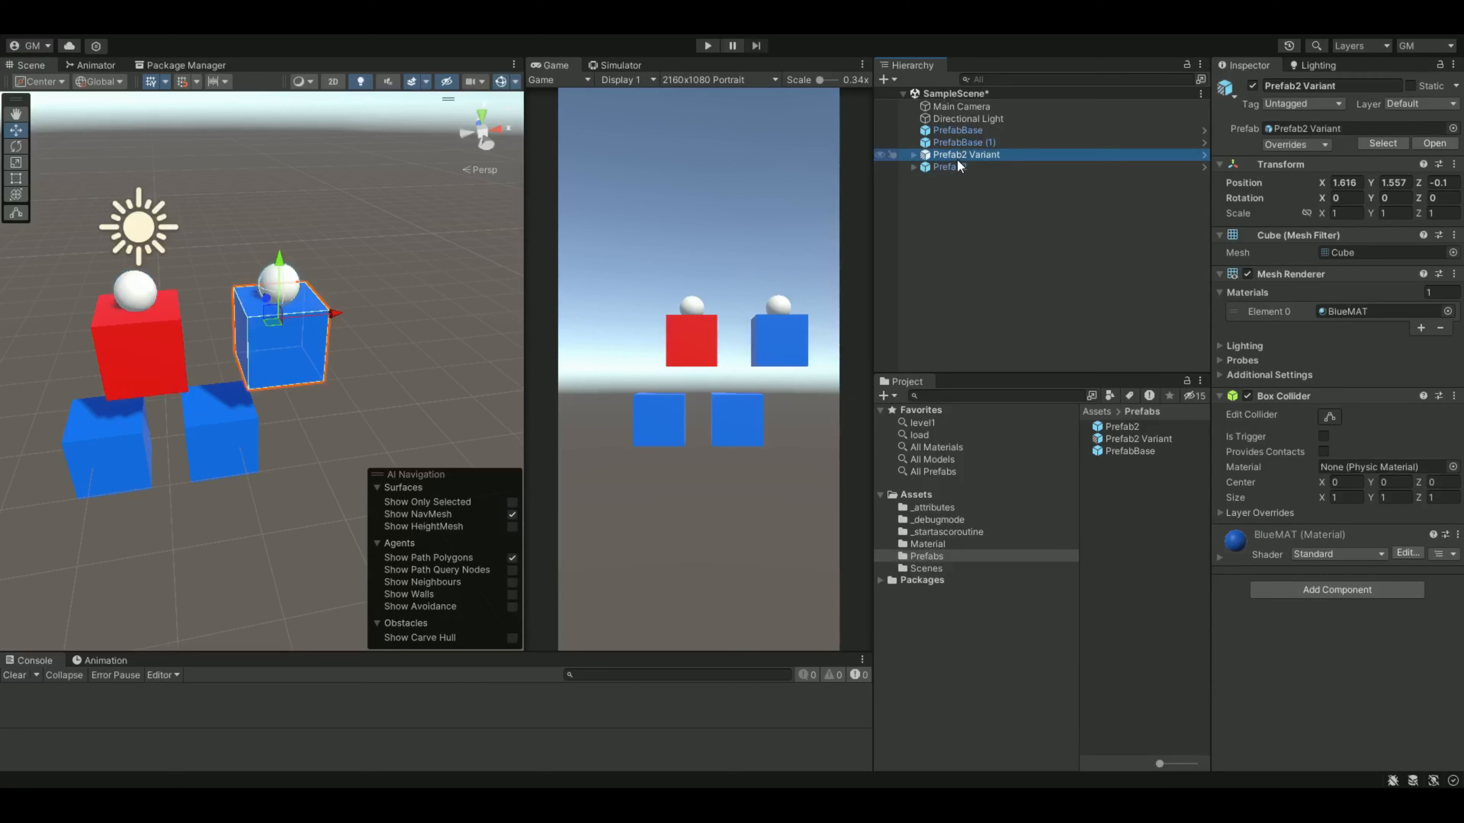
pyautogui.click(950, 166)
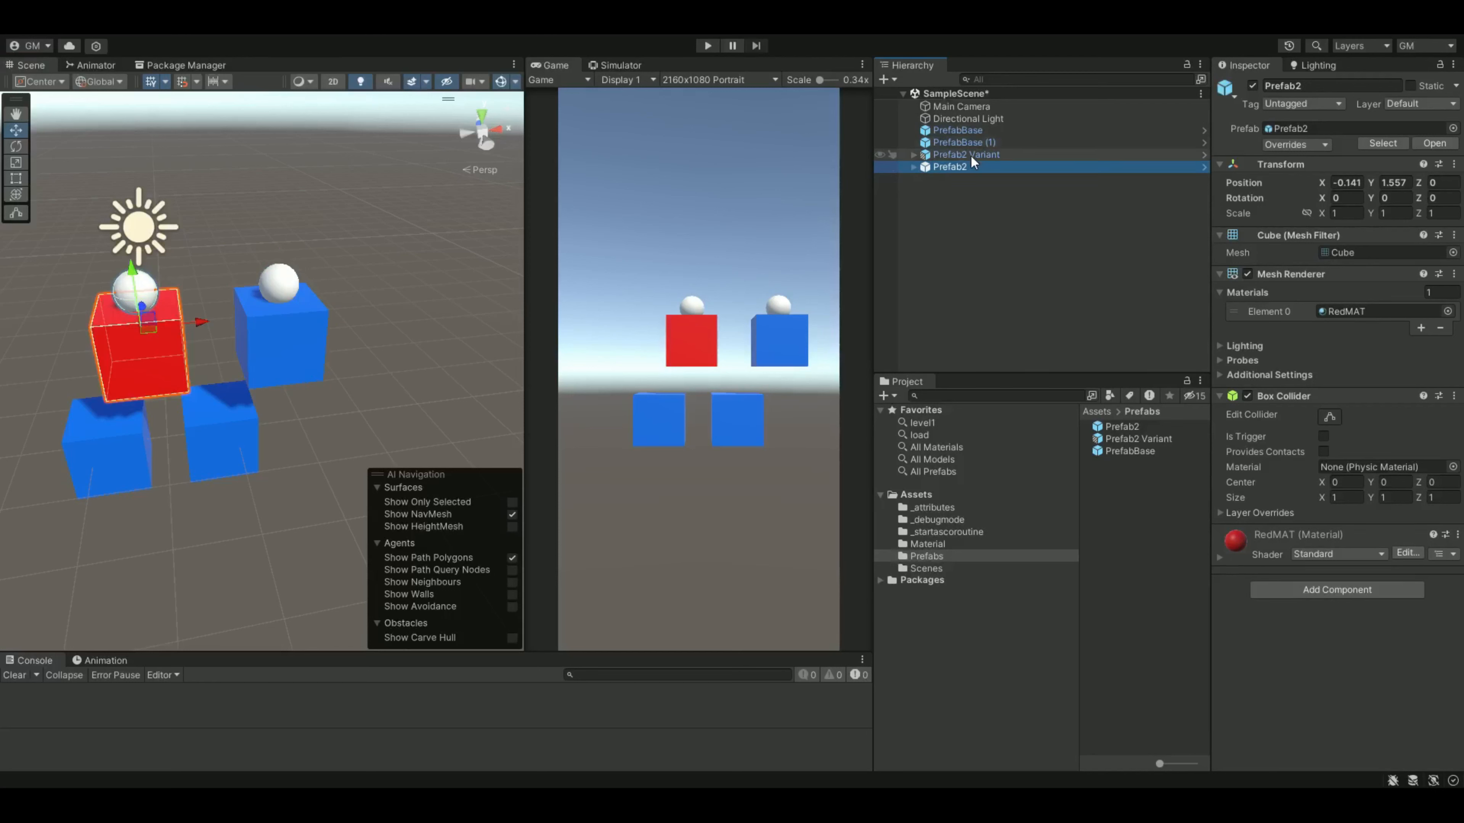
pyautogui.moveTo(199, 326); pyautogui.dragTo(212, 326)
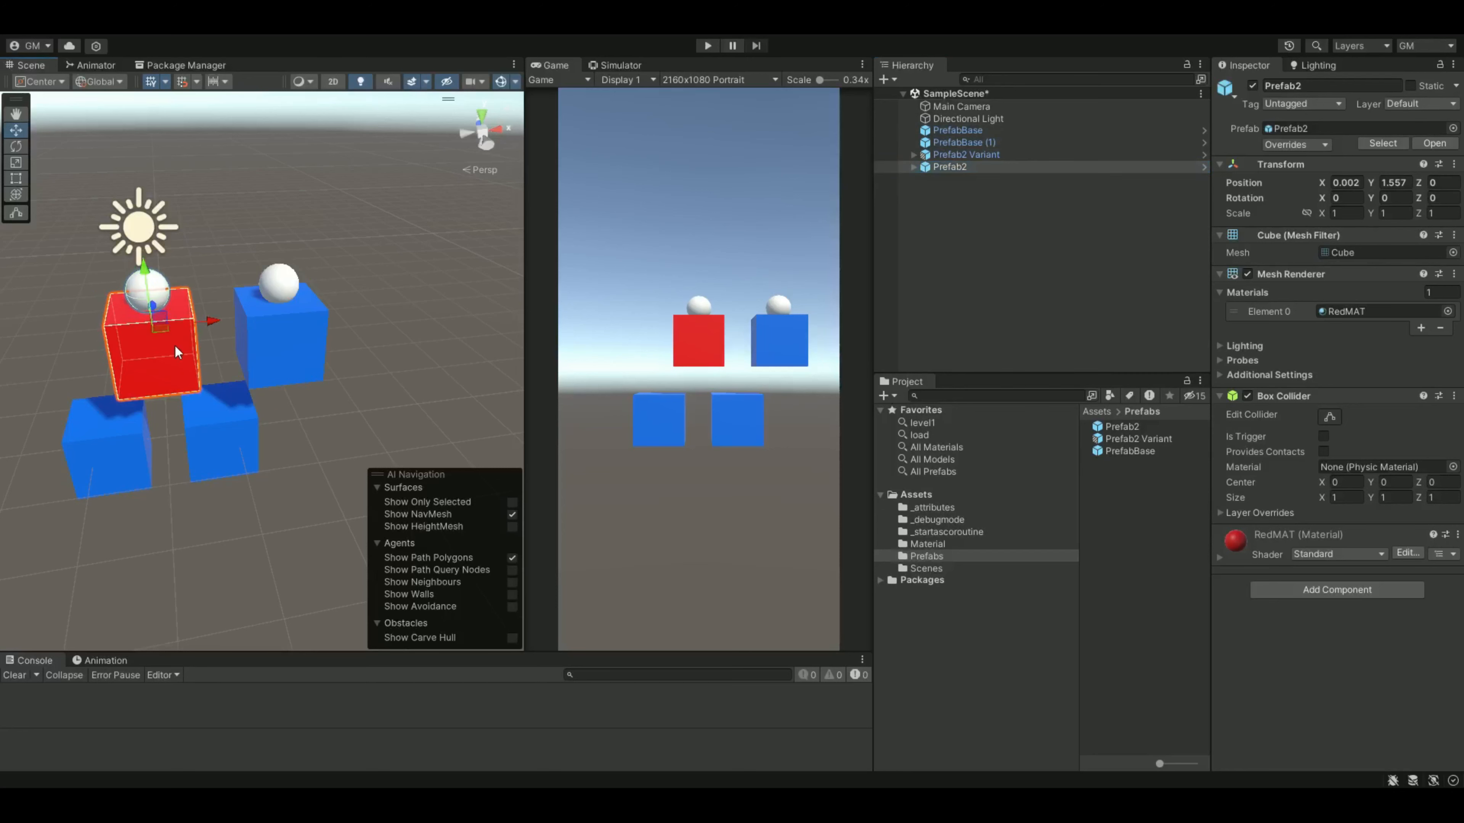
# Open the Prefab2 Variant for editing from its scene instance, delete its child sphere and return to the scene.
pyautogui.click(970, 155)
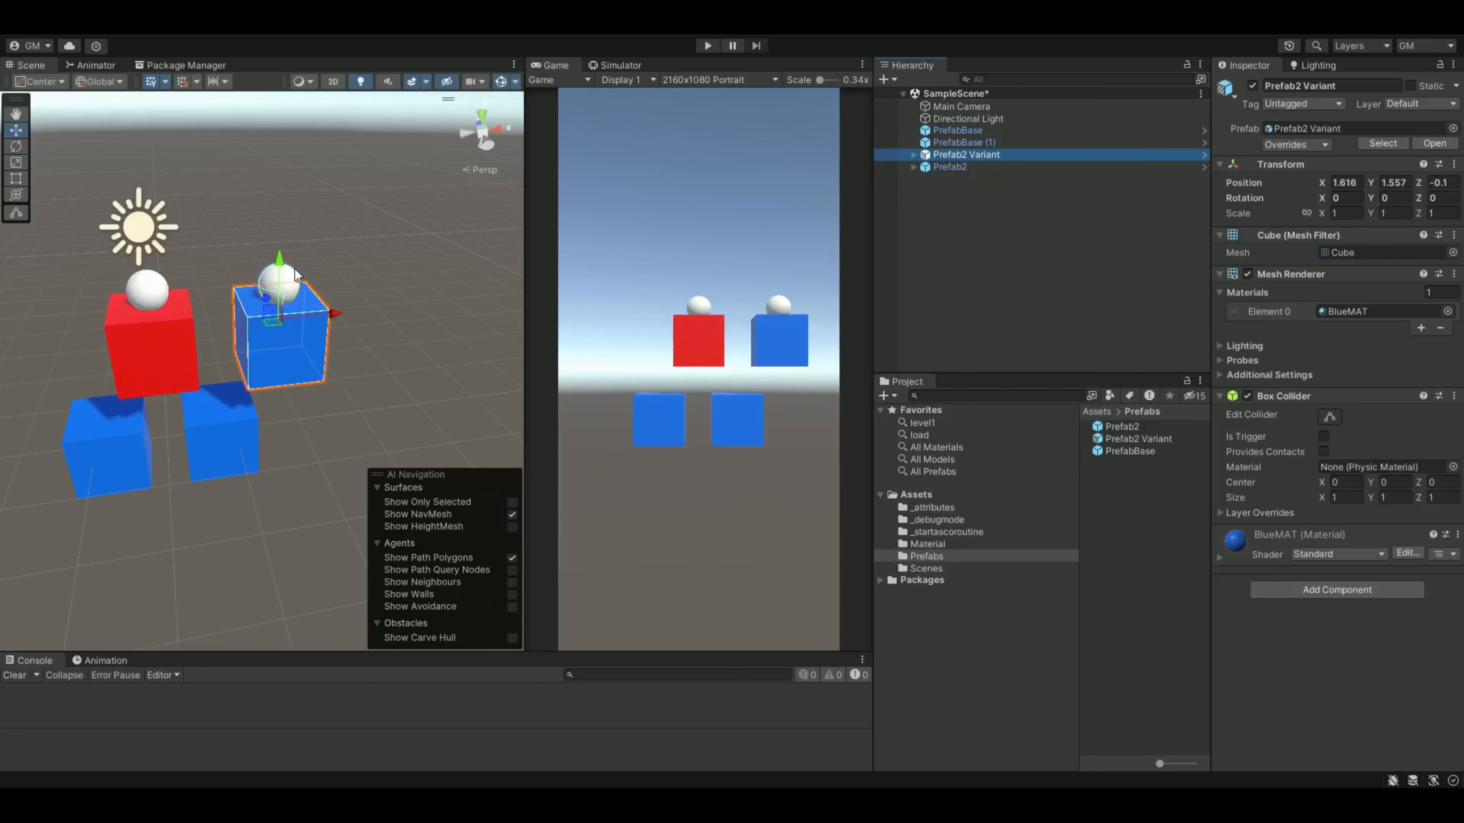
pyautogui.click(961, 165)
pyautogui.click(961, 155)
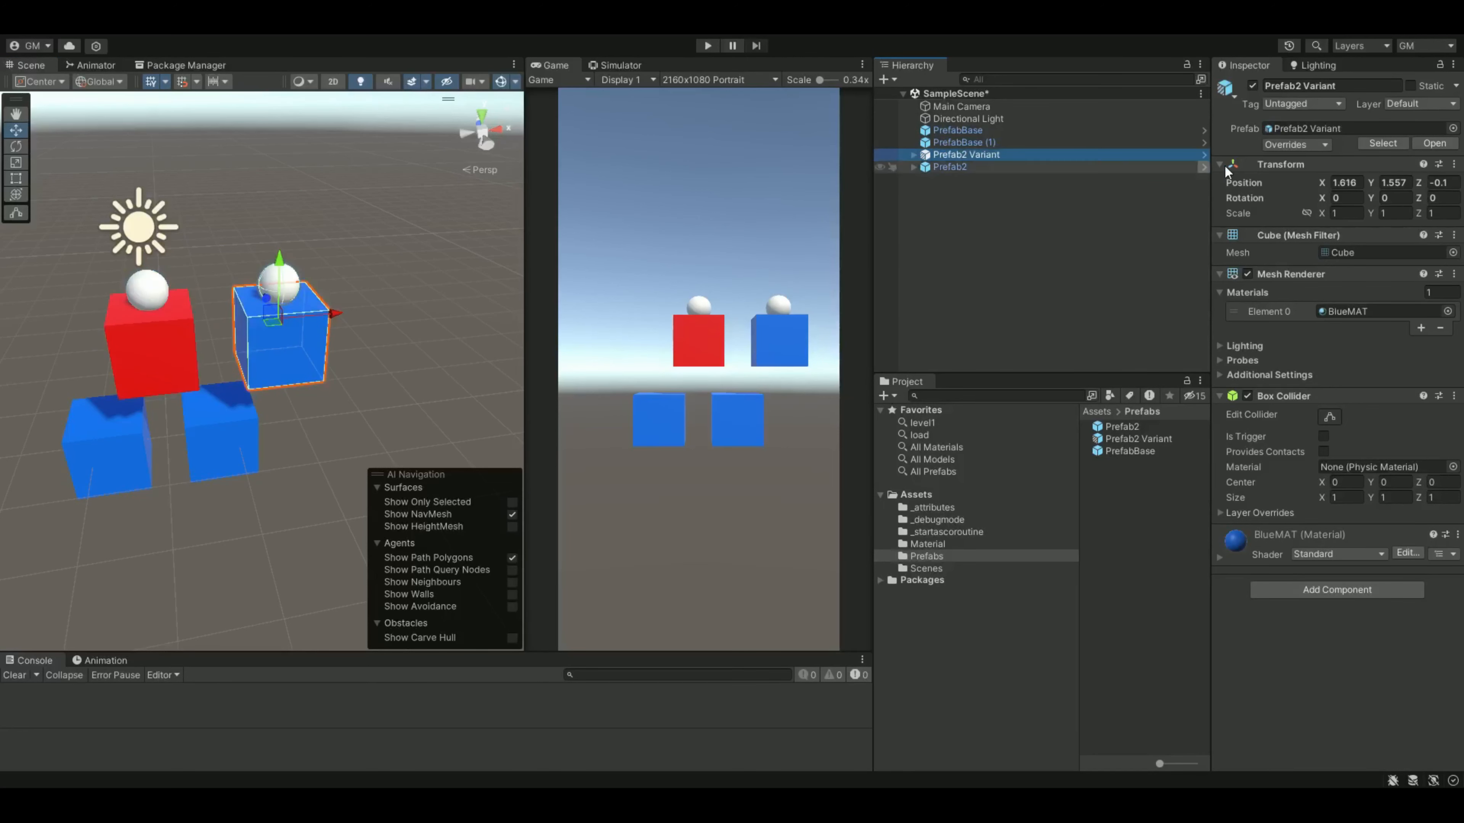
pyautogui.click(1205, 154)
pyautogui.click(956, 127)
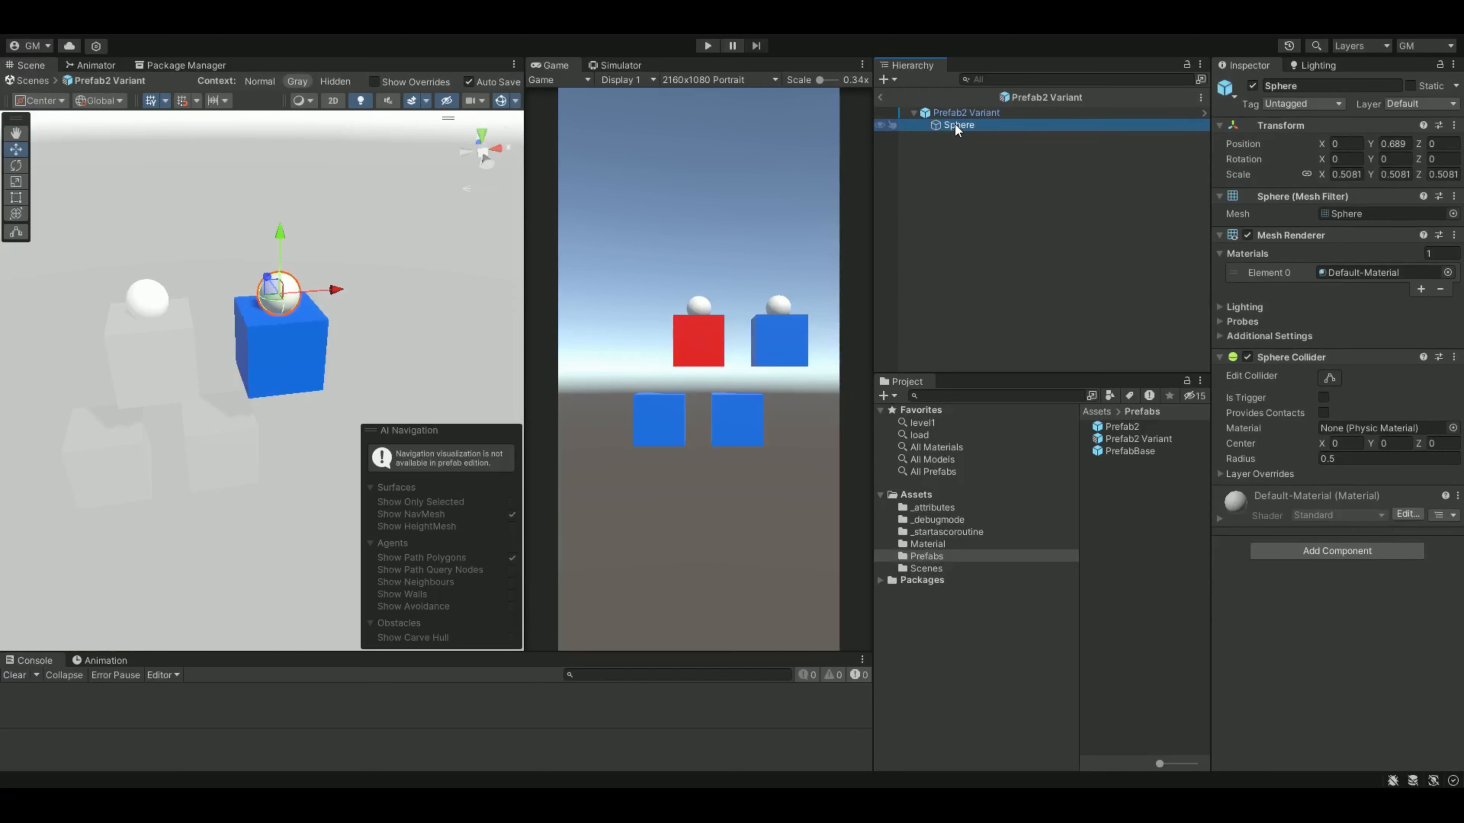
pyautogui.press('Delete')
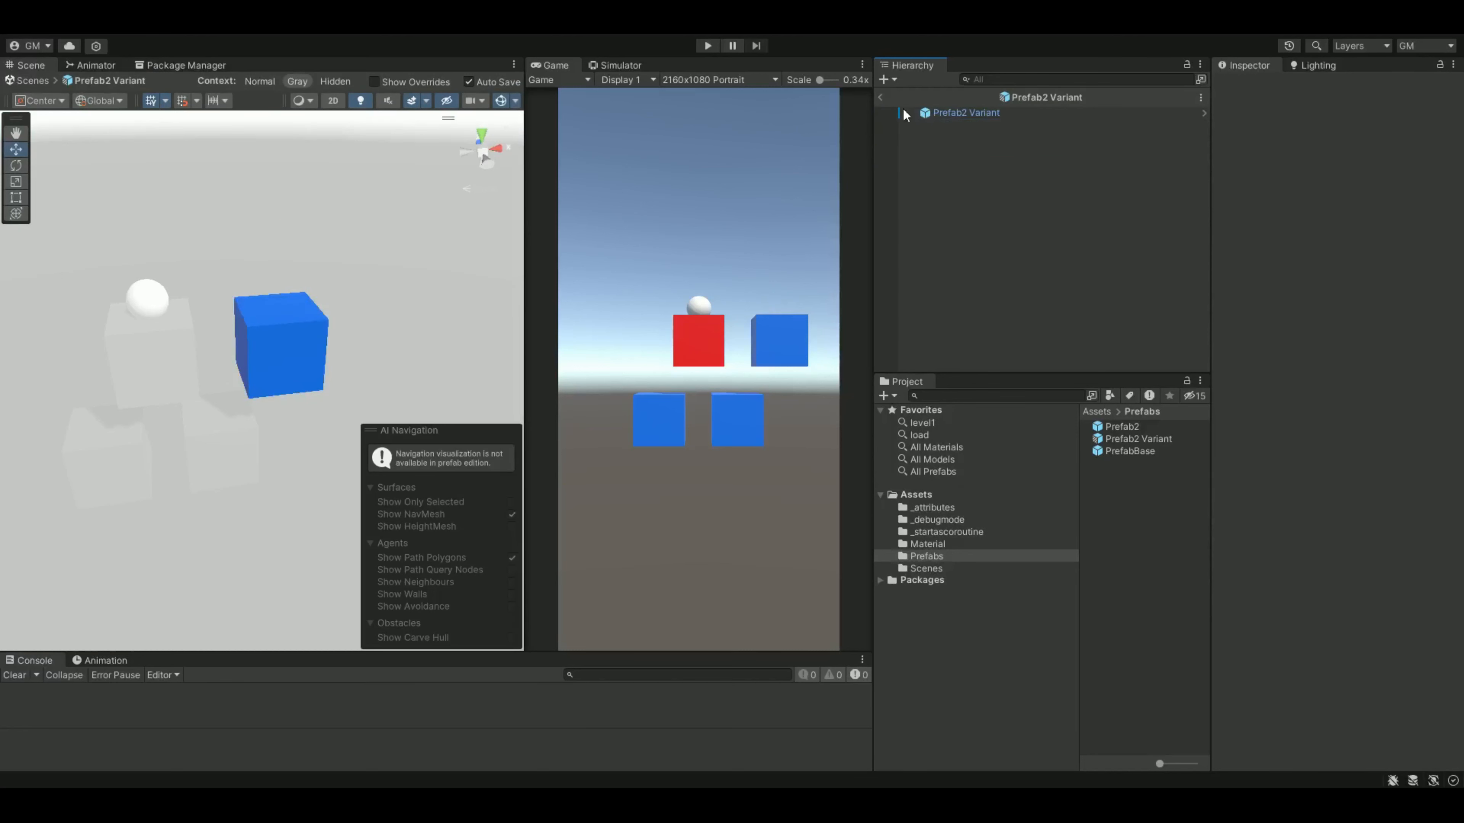
pyautogui.click(879, 93)
pyautogui.click(951, 168)
pyautogui.click(954, 154)
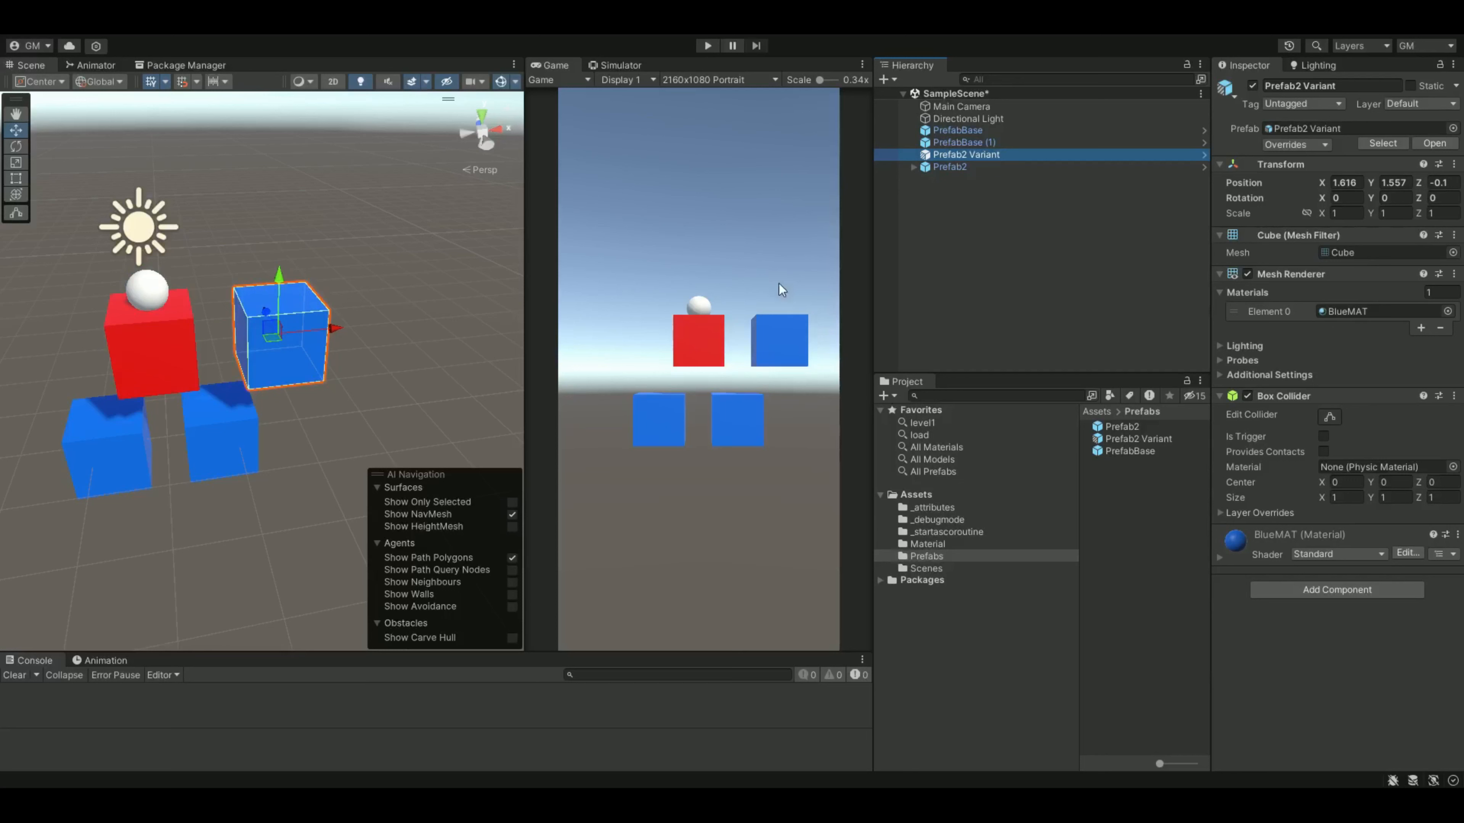
# Open Prefab2 for editing from its scene instance and select its root cube.
pyautogui.click(940, 169)
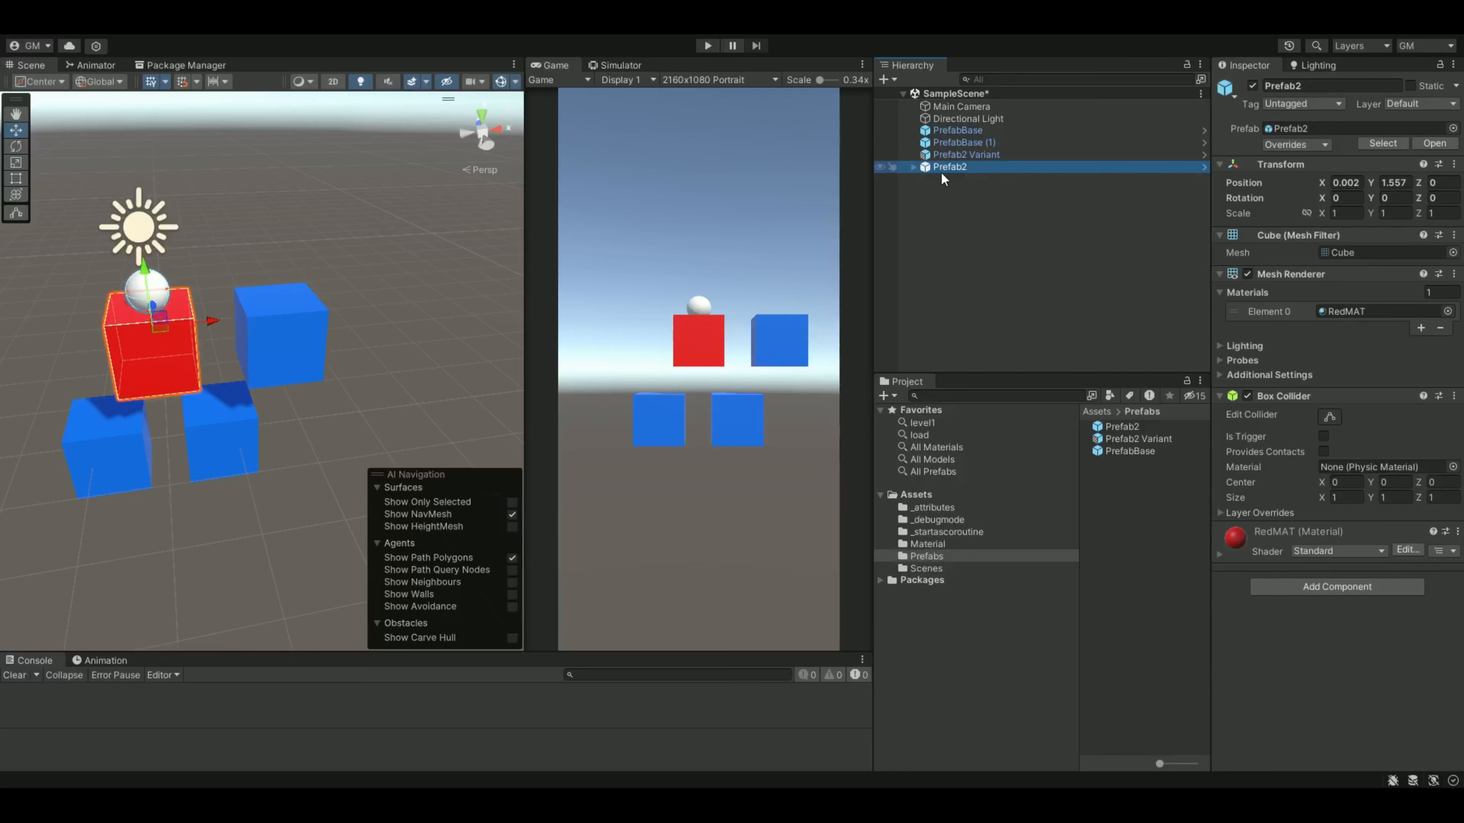
pyautogui.click(1203, 169)
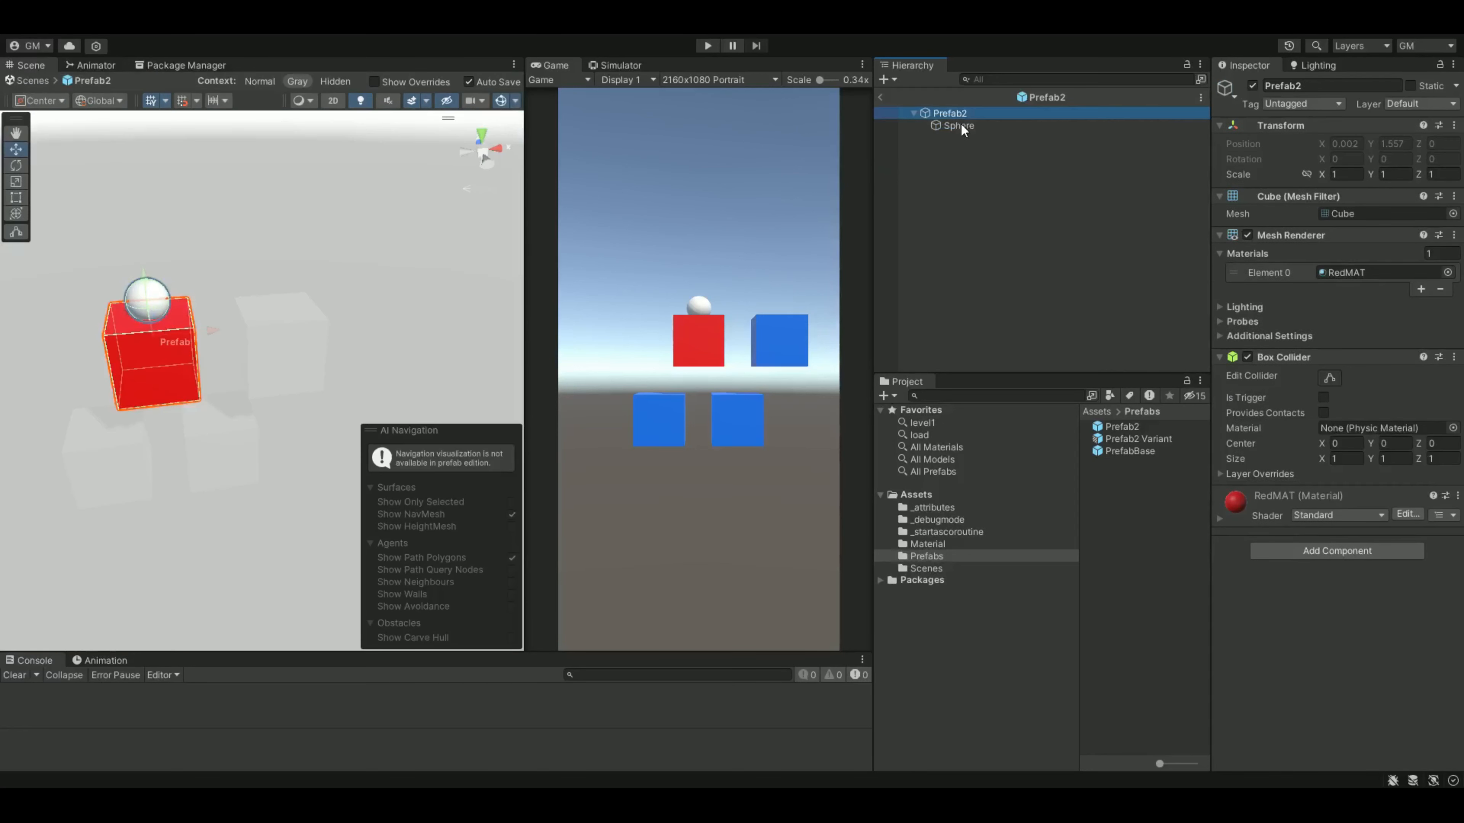
pyautogui.click(953, 111)
# Create a new material named YellowMAT in the Material folder.
pyautogui.click(926, 545)
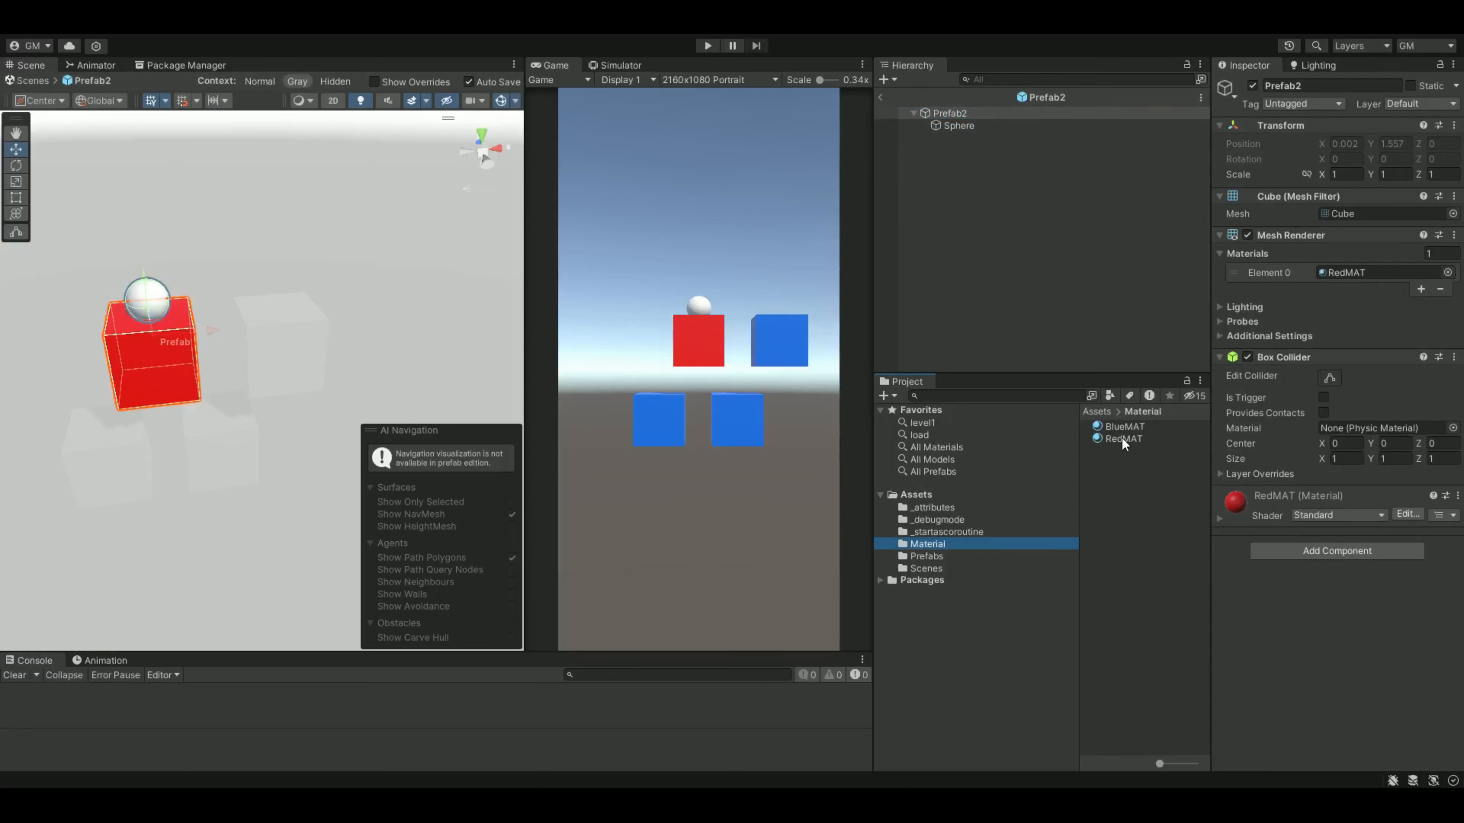
pyautogui.rightClick(1119, 486)
pyautogui.moveTo(1176, 62)
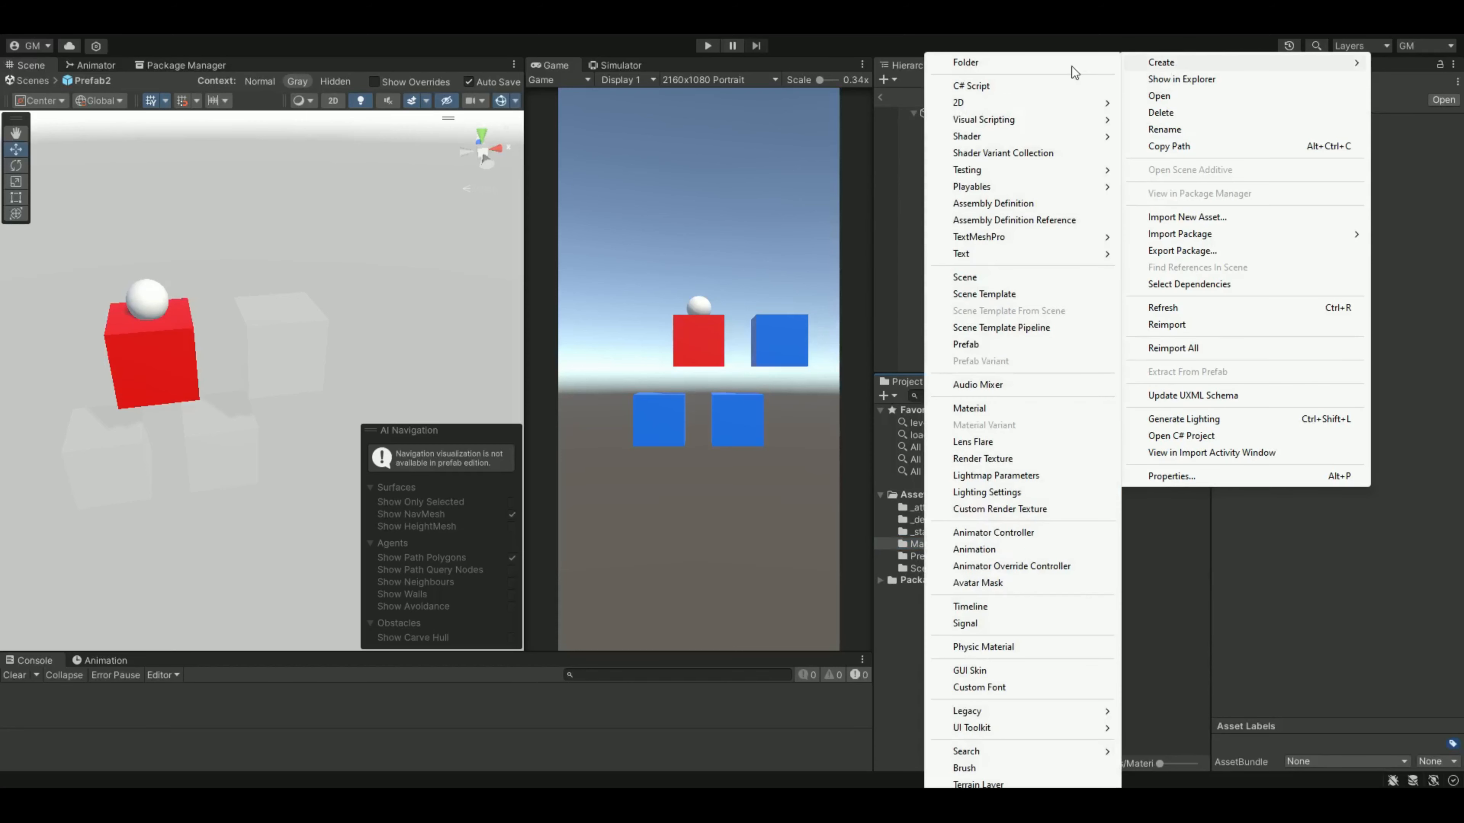
pyautogui.click(969, 408)
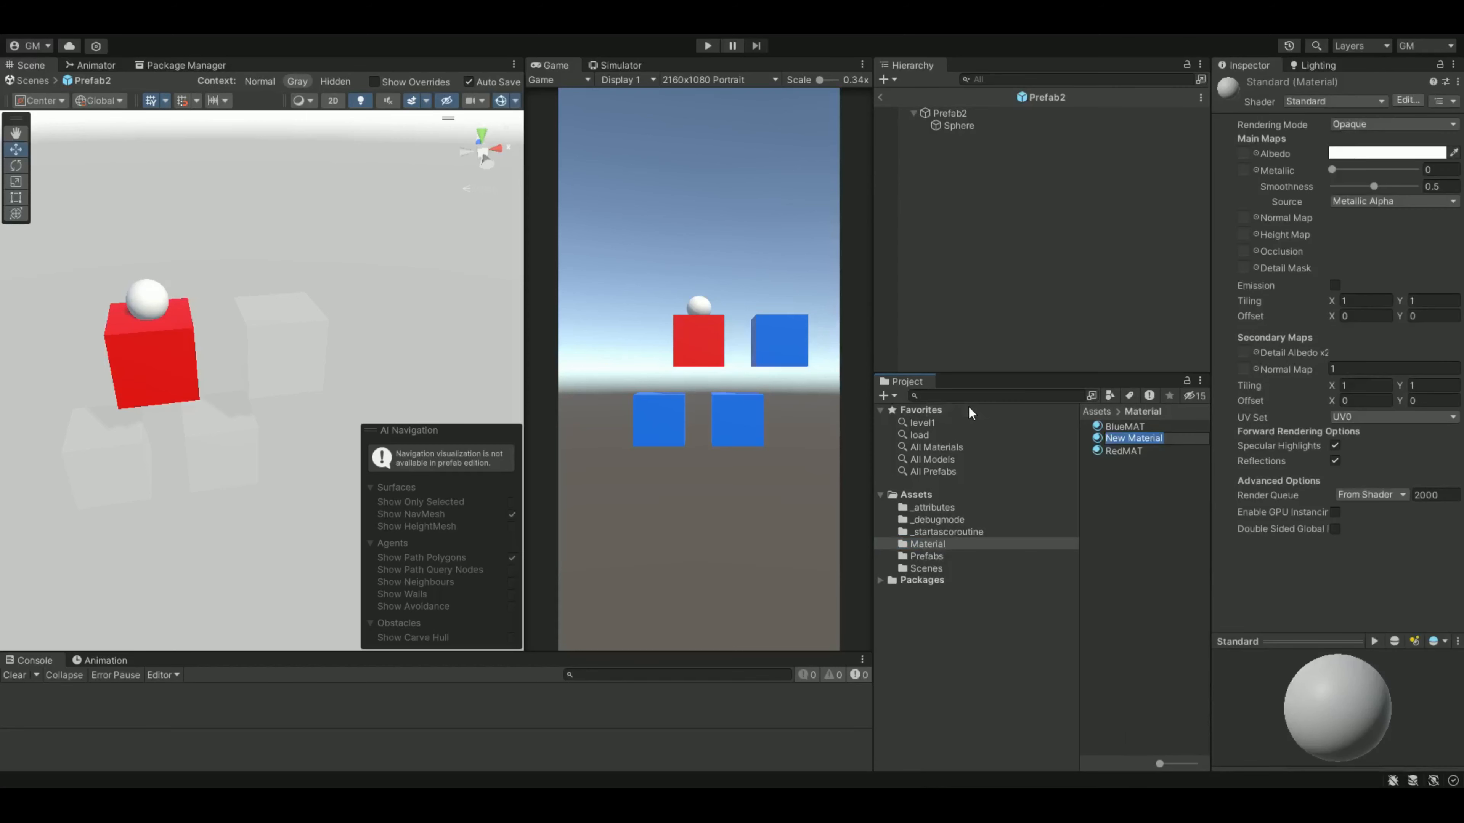
pyautogui.write('YellowMAT')
pyautogui.press('Return')
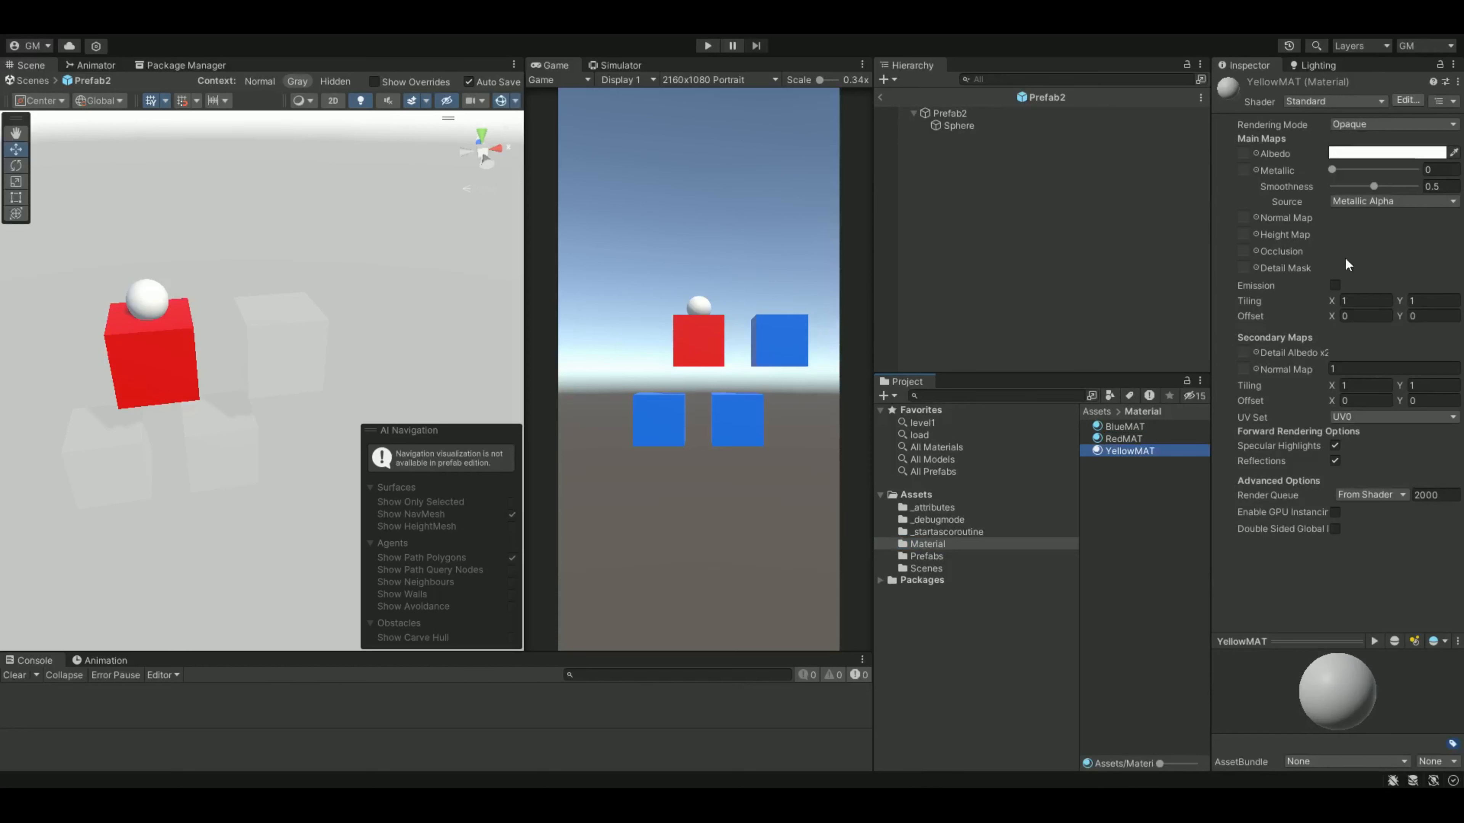
# Set the albedo colour of YellowMAT to a saturated yellow.
pyautogui.click(1373, 153)
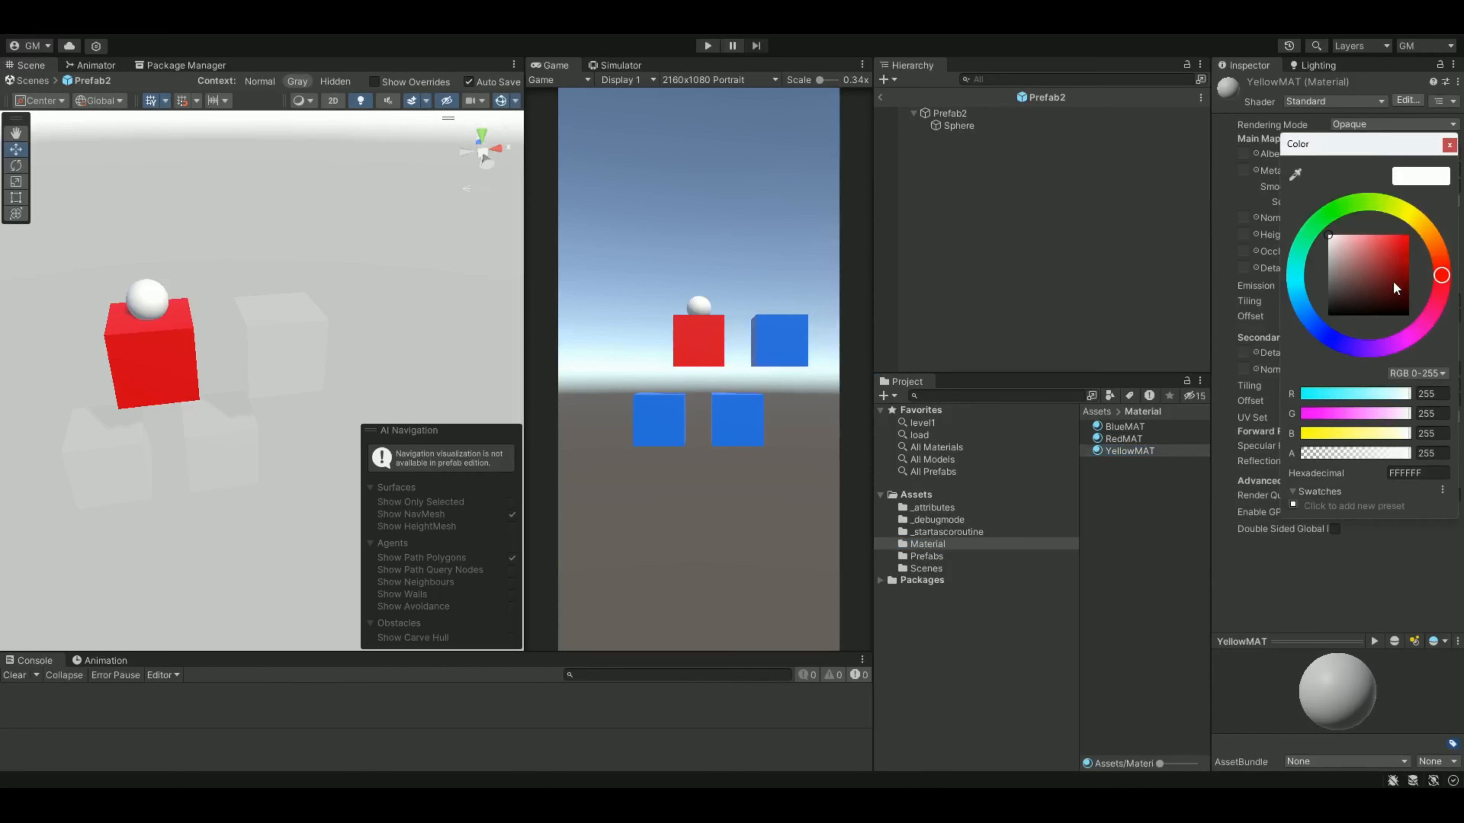
pyautogui.click(1420, 211)
pyautogui.click(1395, 247)
pyautogui.click(1449, 144)
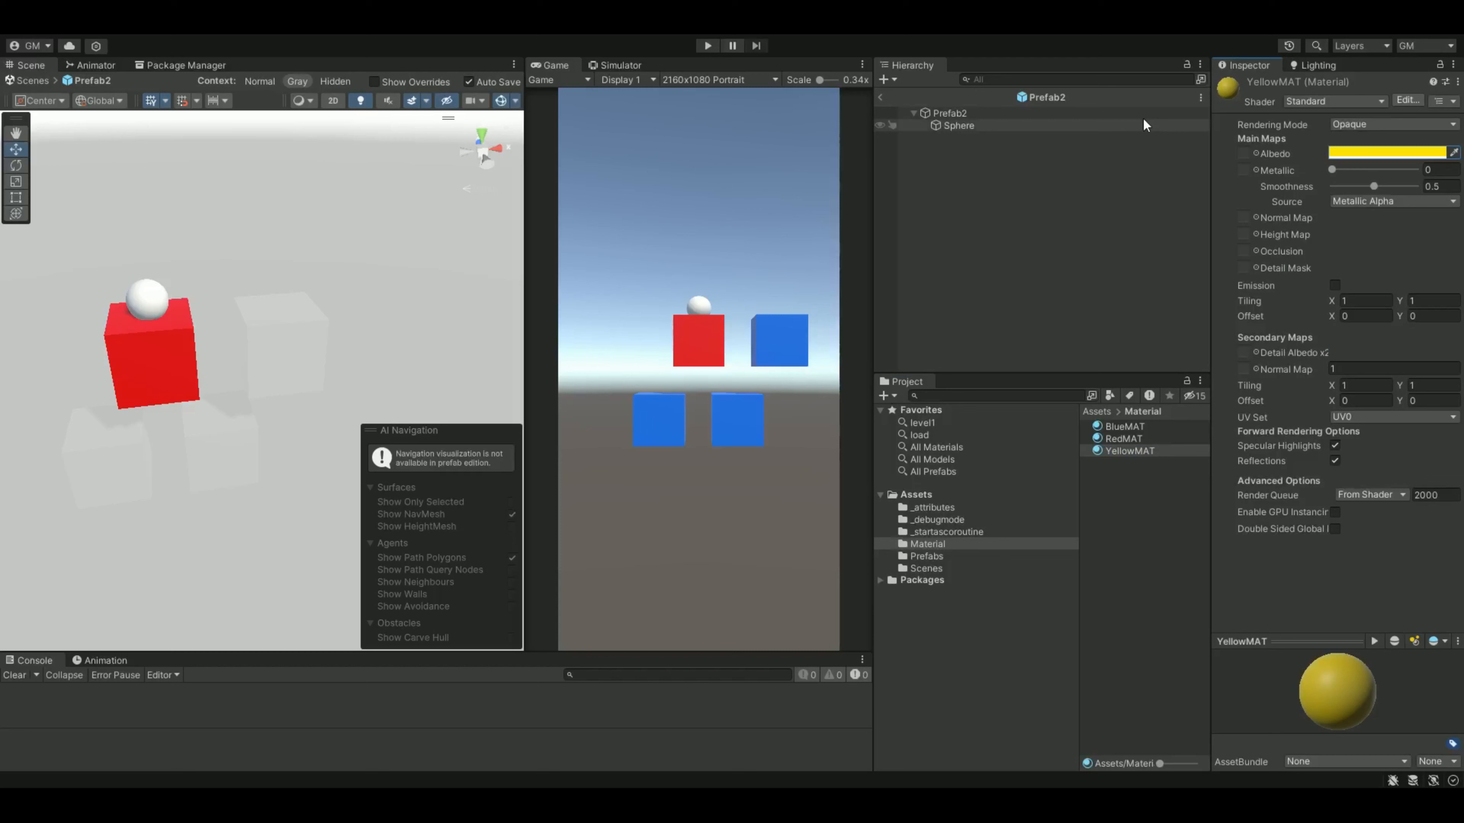
# Assign YellowMAT to the root cube of Prefab2 and return to the scene.
pyautogui.click(952, 113)
pyautogui.moveTo(1132, 451); pyautogui.dragTo(1361, 278)
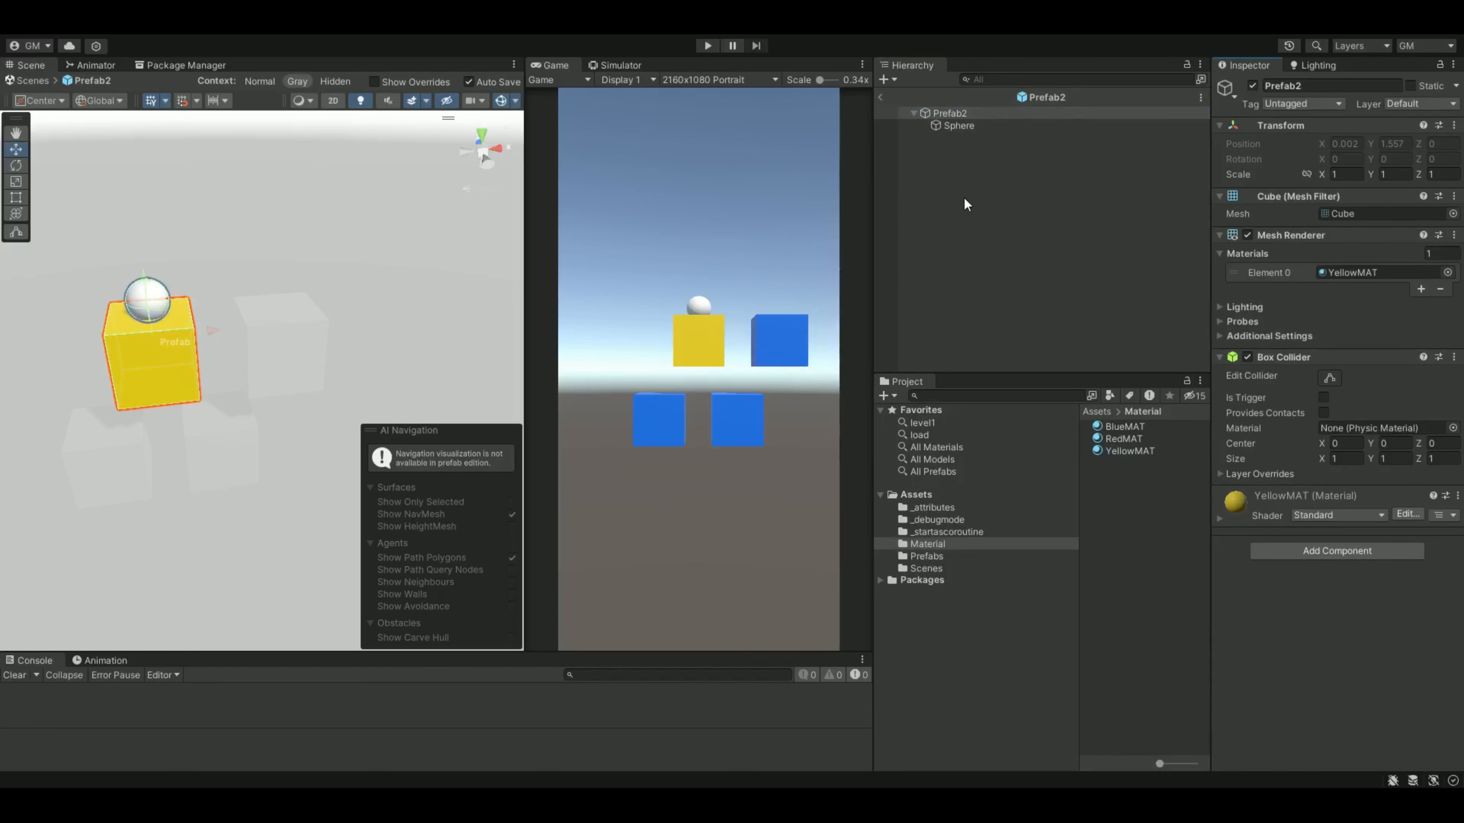
pyautogui.click(882, 97)
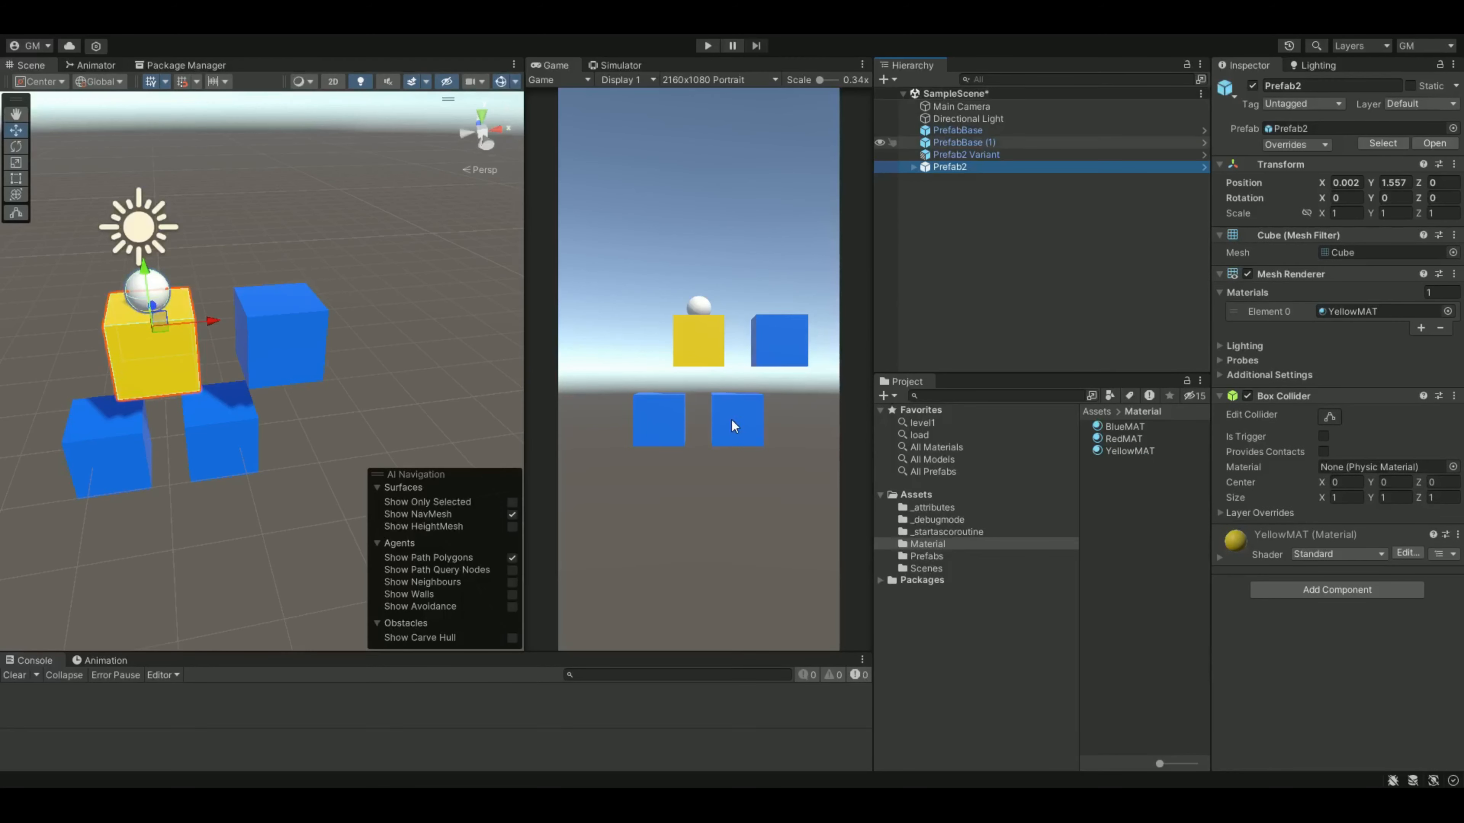
# Compare the Prefab2 instance and its child sphere with the Prefab2 Variant instance in the scene.
pyautogui.click(953, 167)
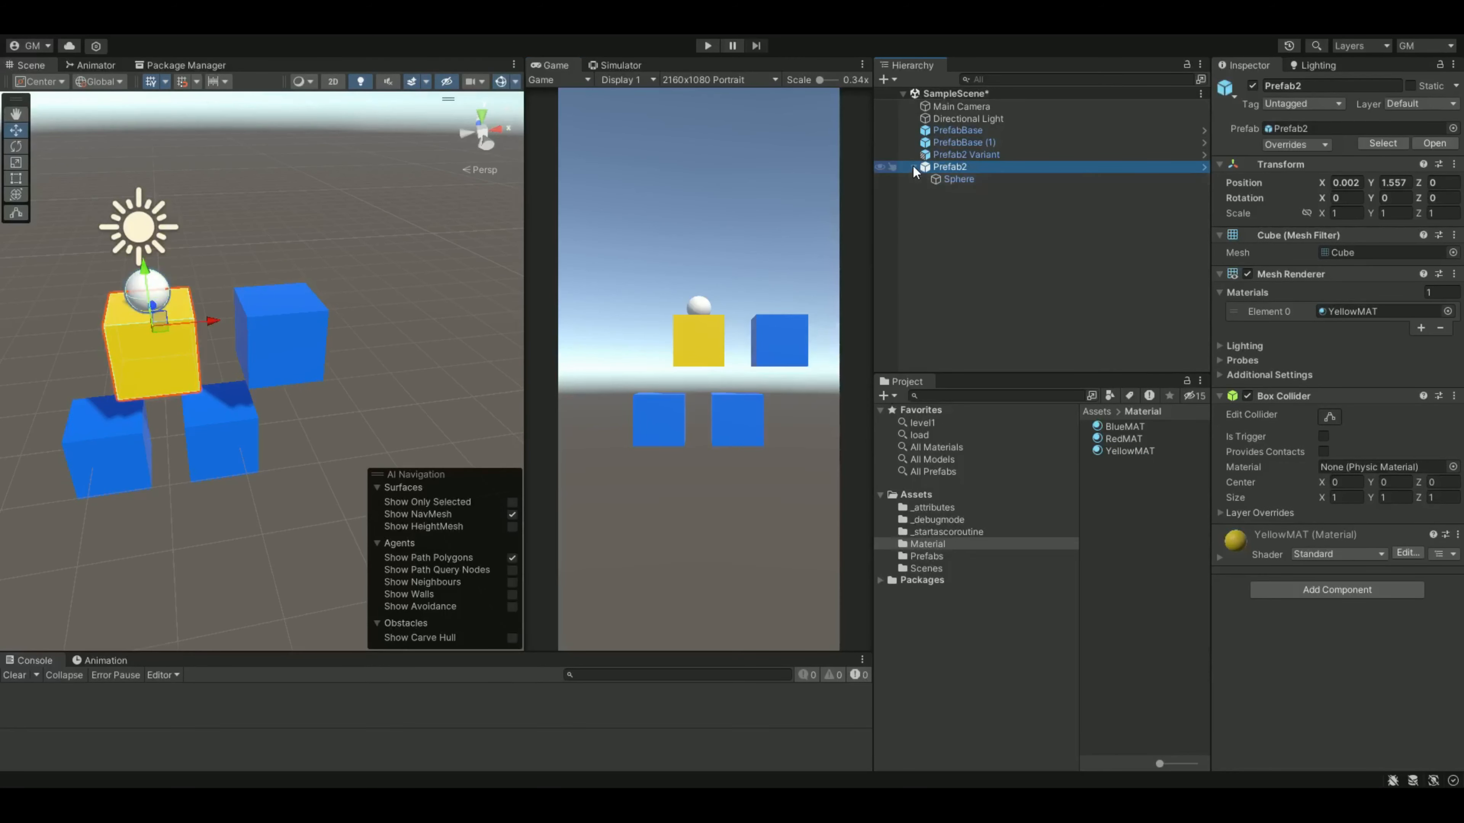
pyautogui.click(965, 156)
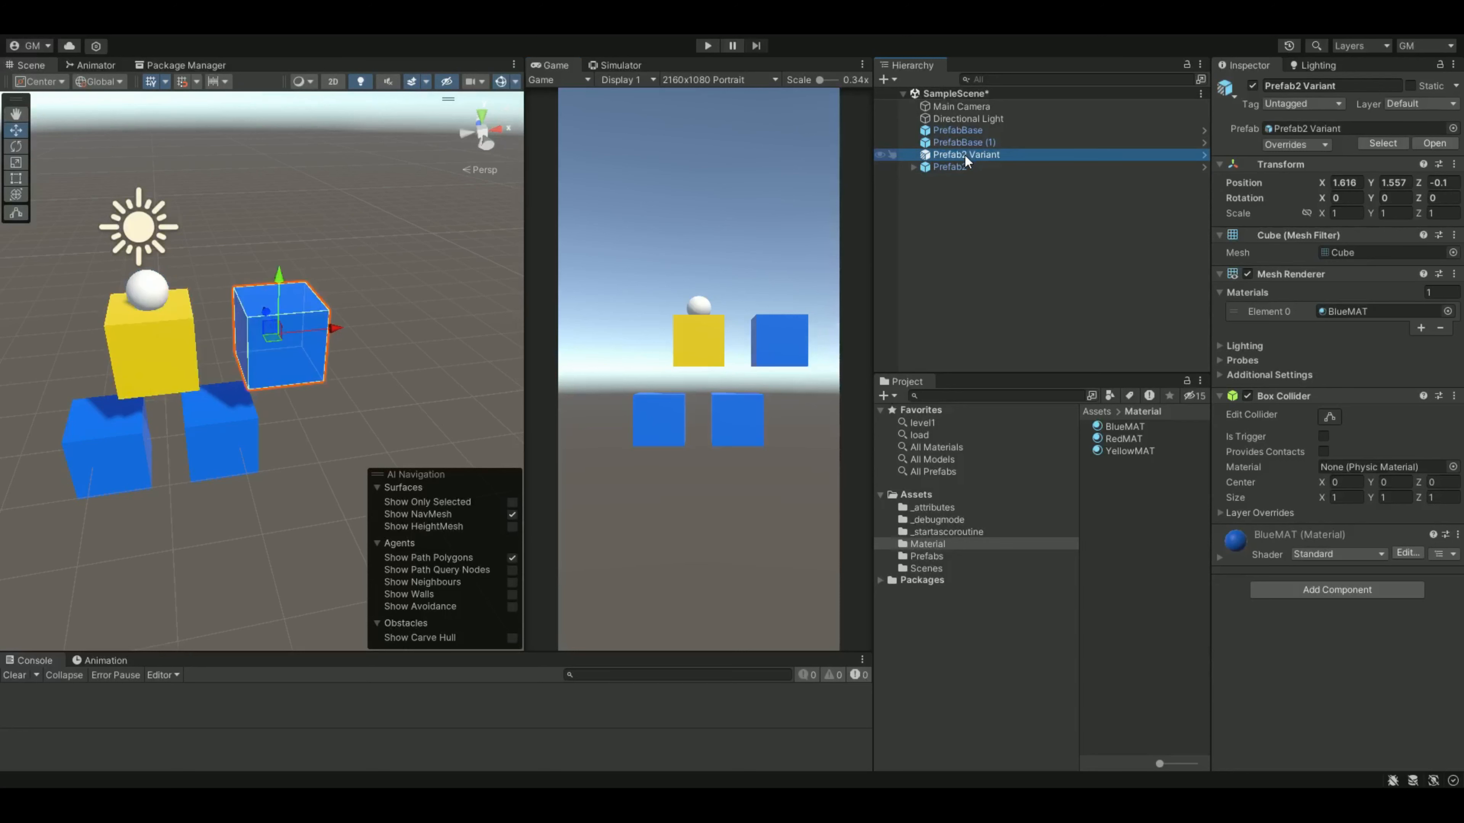
pyautogui.click(958, 165)
pyautogui.click(913, 167)
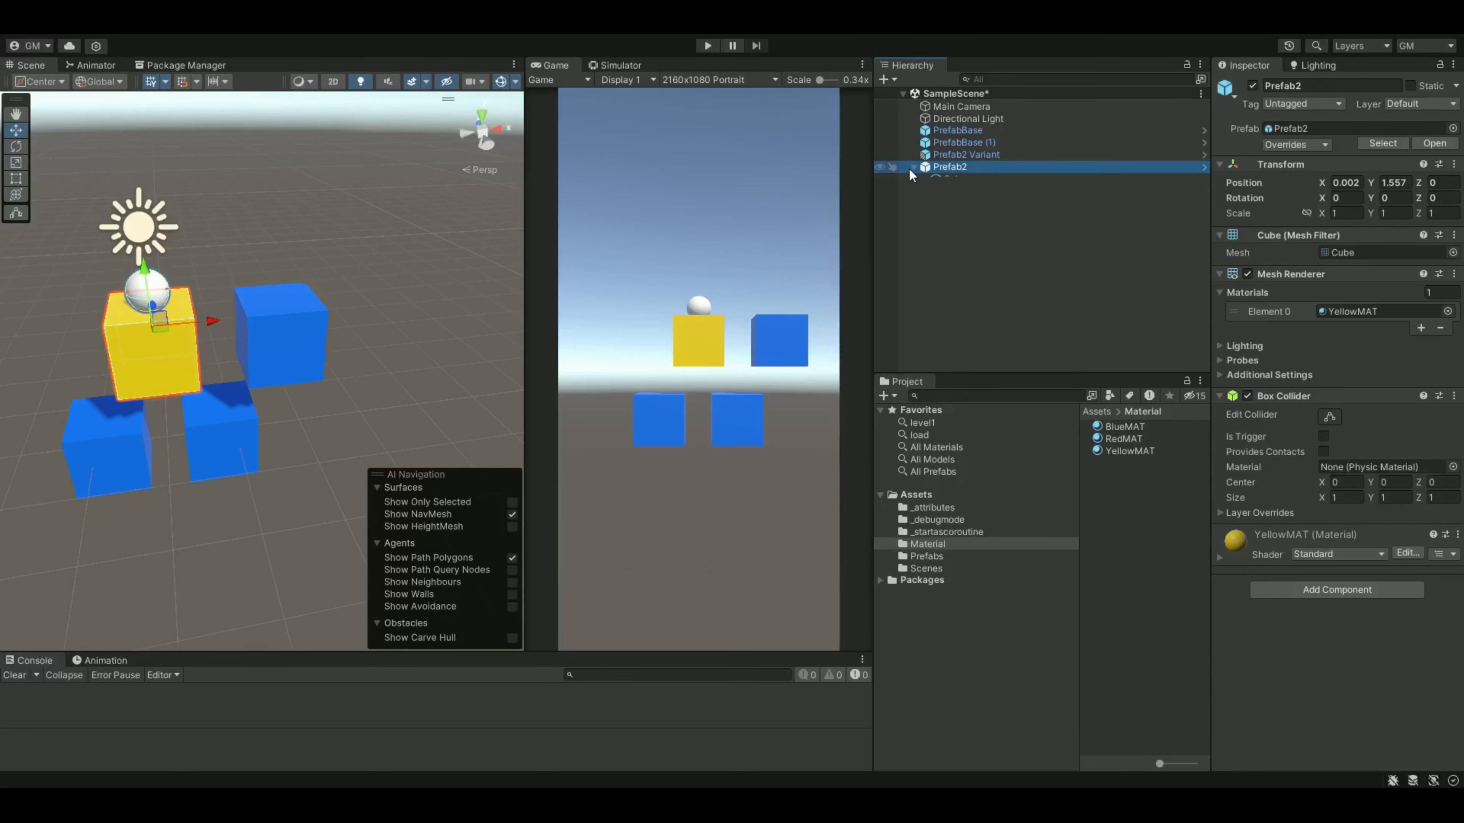
pyautogui.click(960, 178)
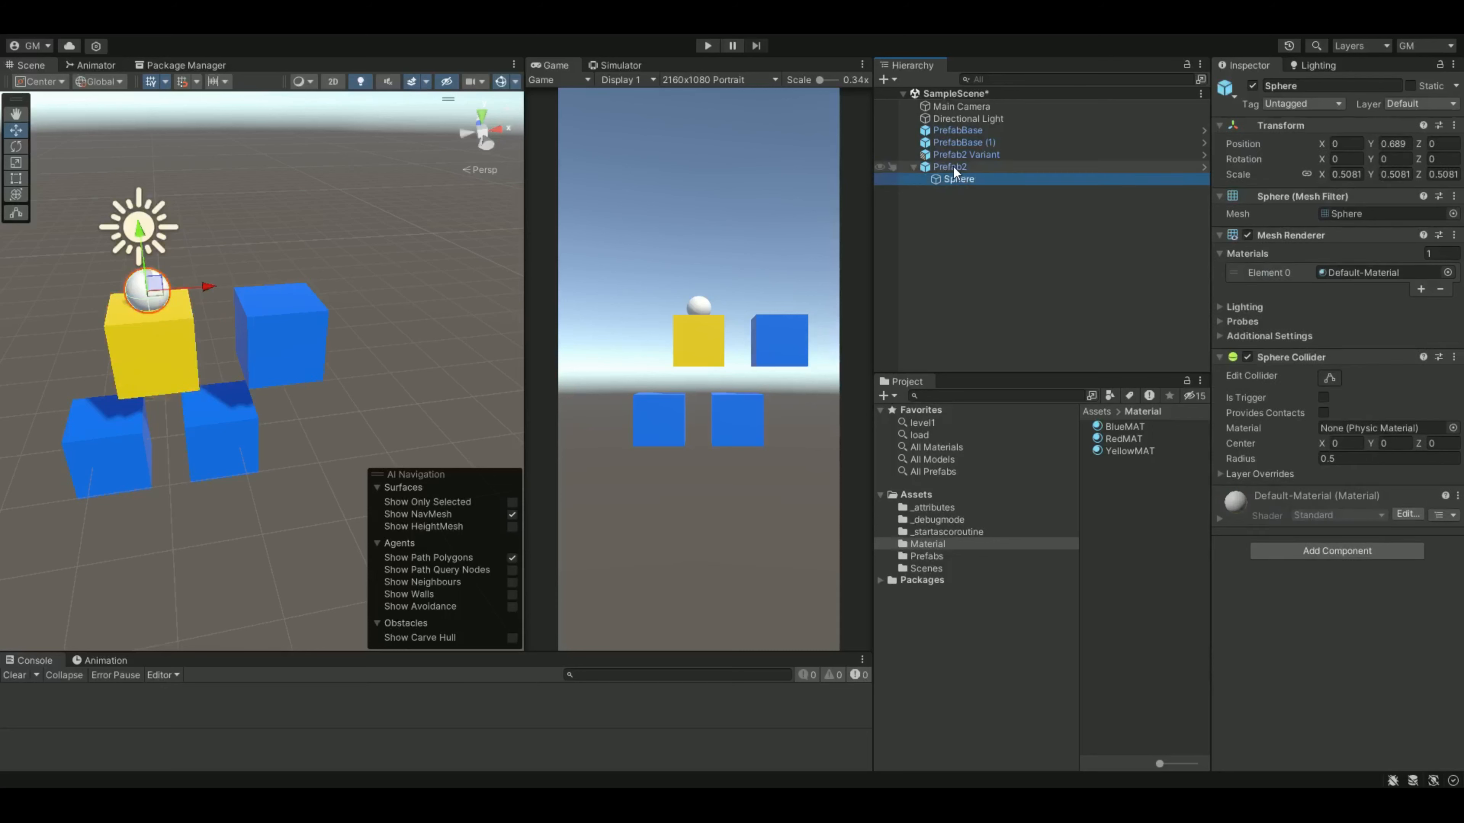
pyautogui.click(953, 167)
pyautogui.click(914, 167)
pyautogui.click(951, 159)
pyautogui.click(956, 165)
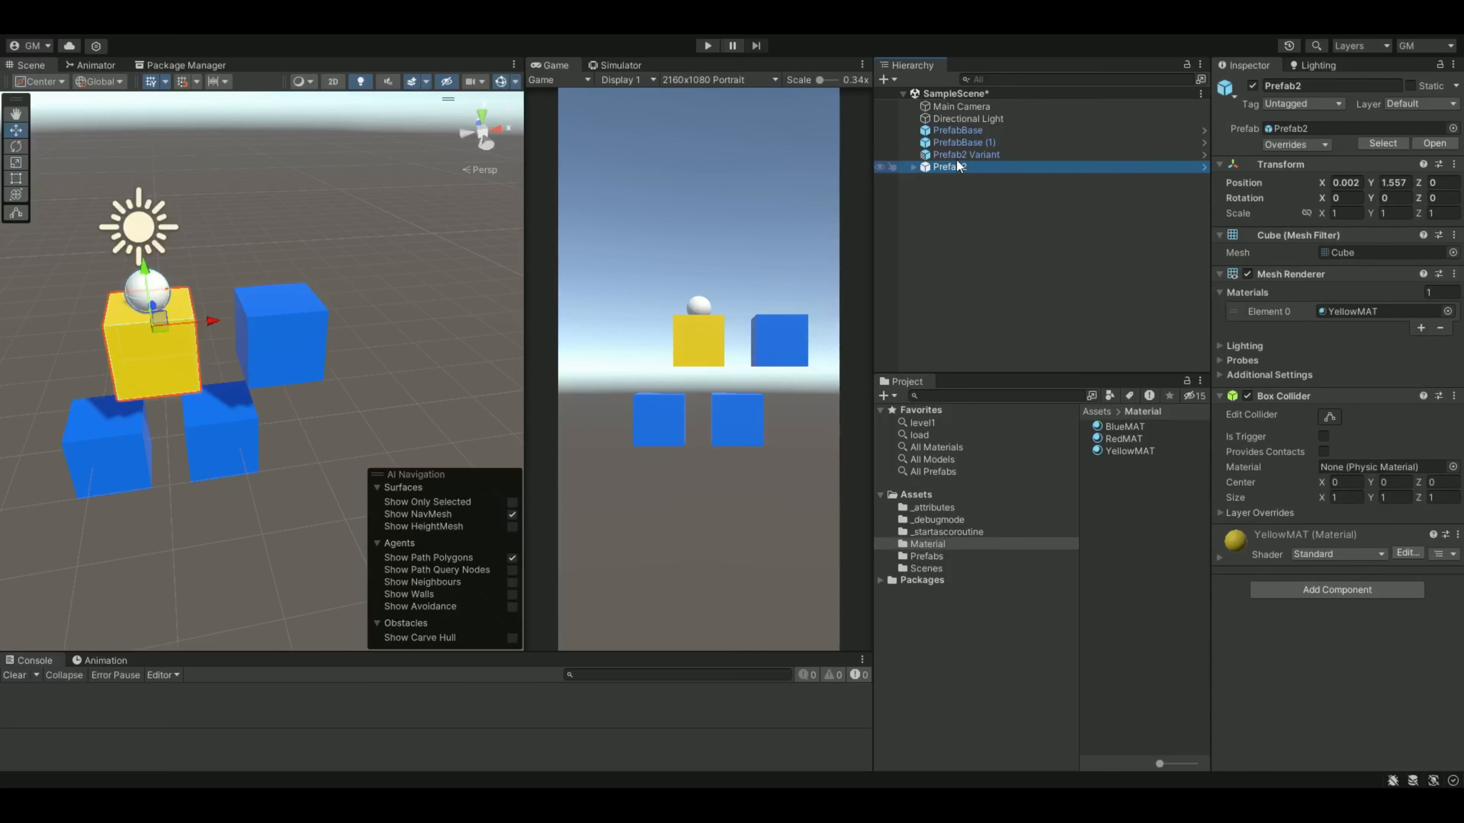
# Delete the Prefab2 Variant and Prefab2 instances from the scene.
pyautogui.click(967, 154)
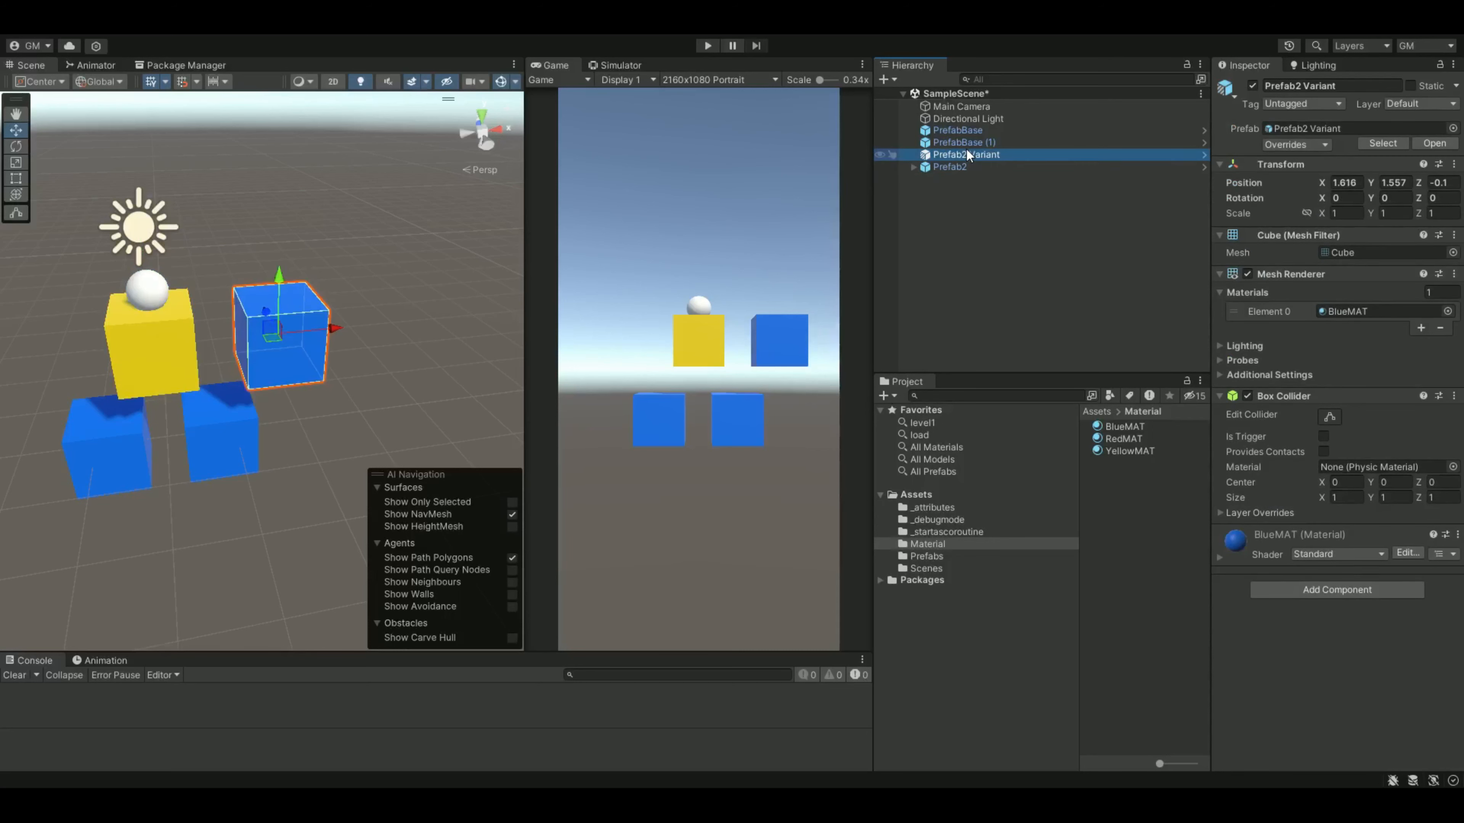
pyautogui.press('Delete')
pyautogui.click(951, 154)
pyautogui.press('Delete')
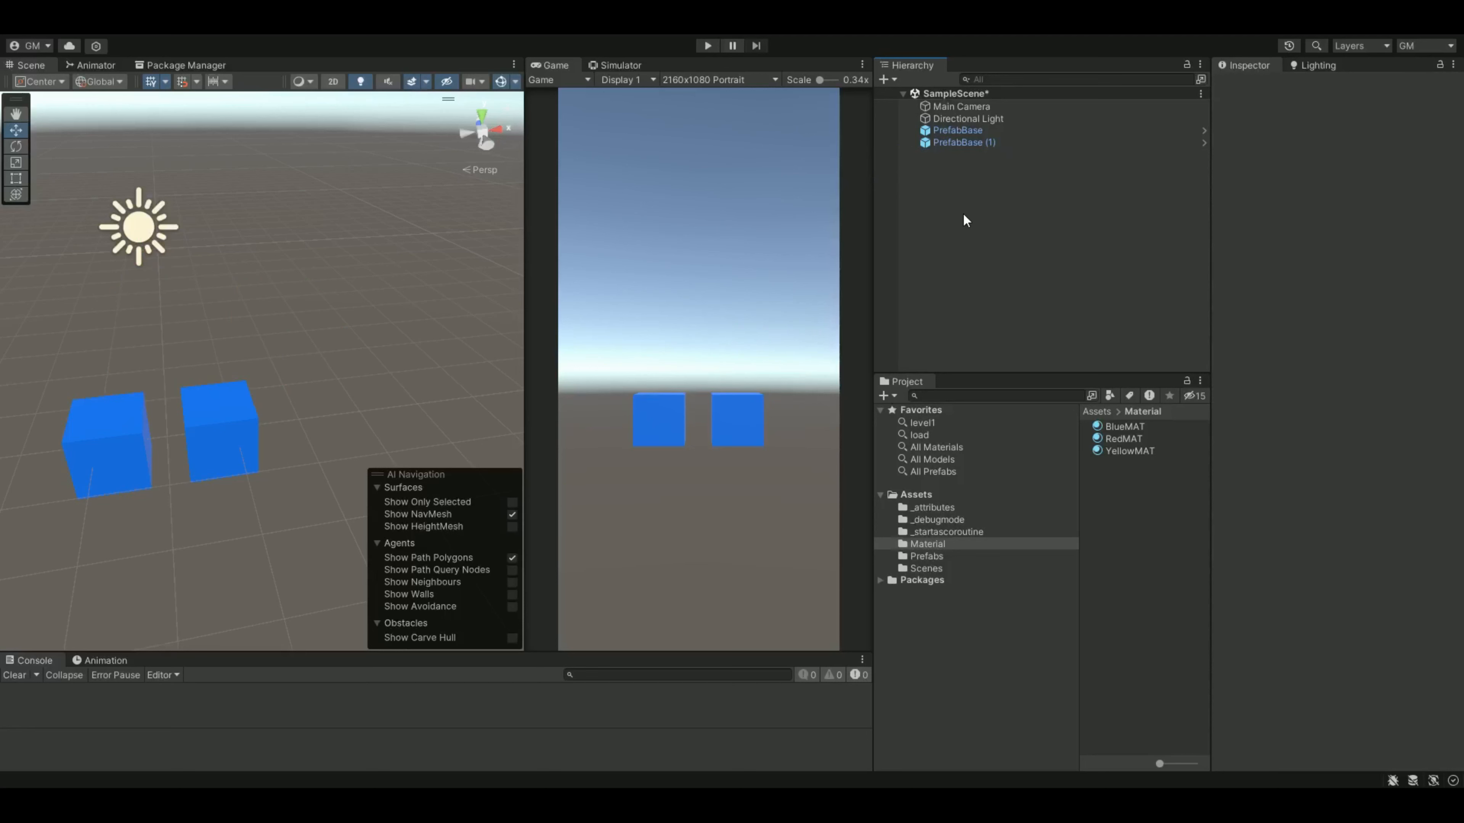
# Create an empty game object in the scene and name it NestedPrefab.
pyautogui.rightClick(960, 193)
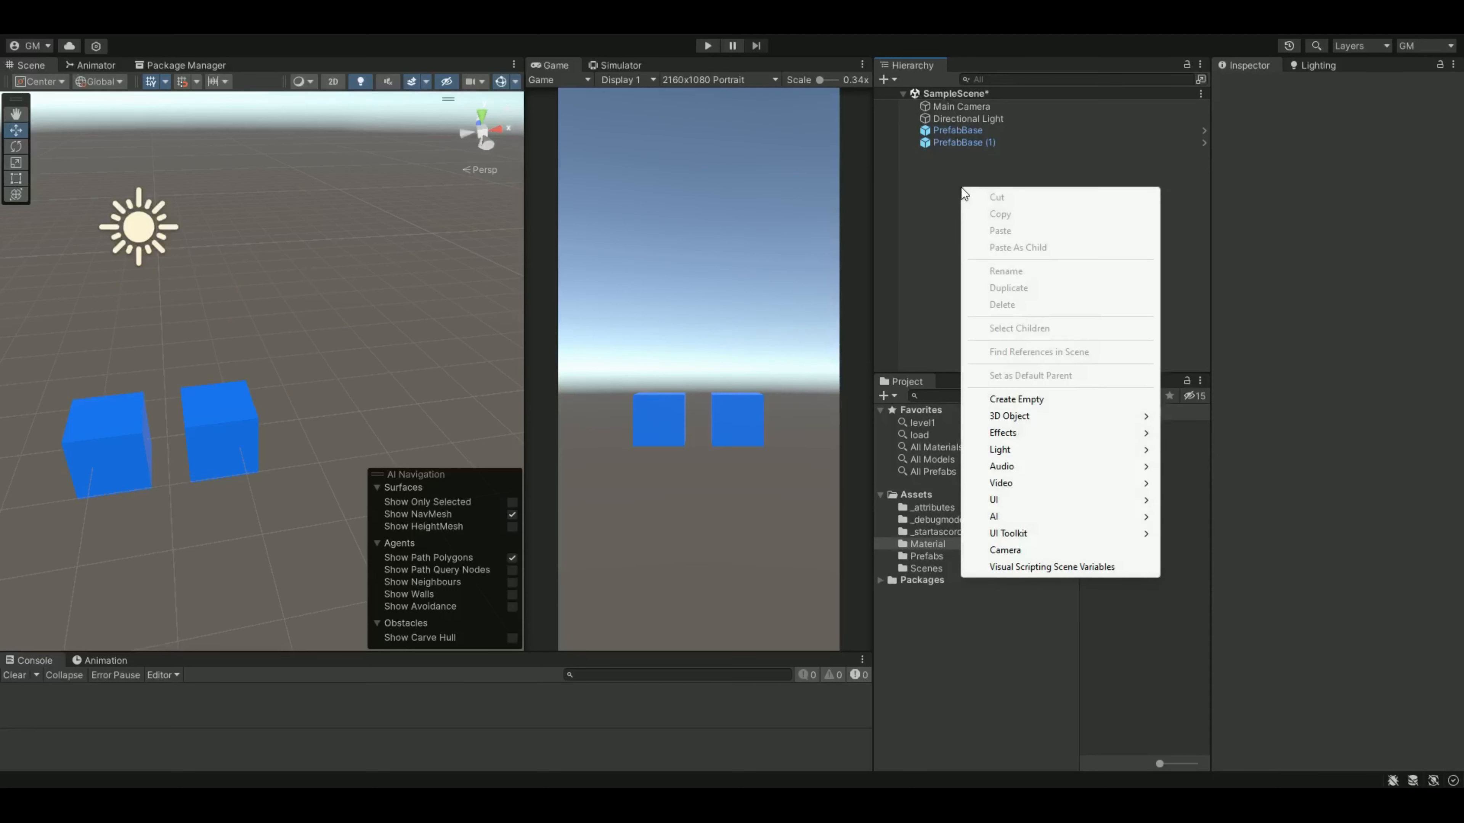
pyautogui.click(1015, 399)
pyautogui.write('NE')
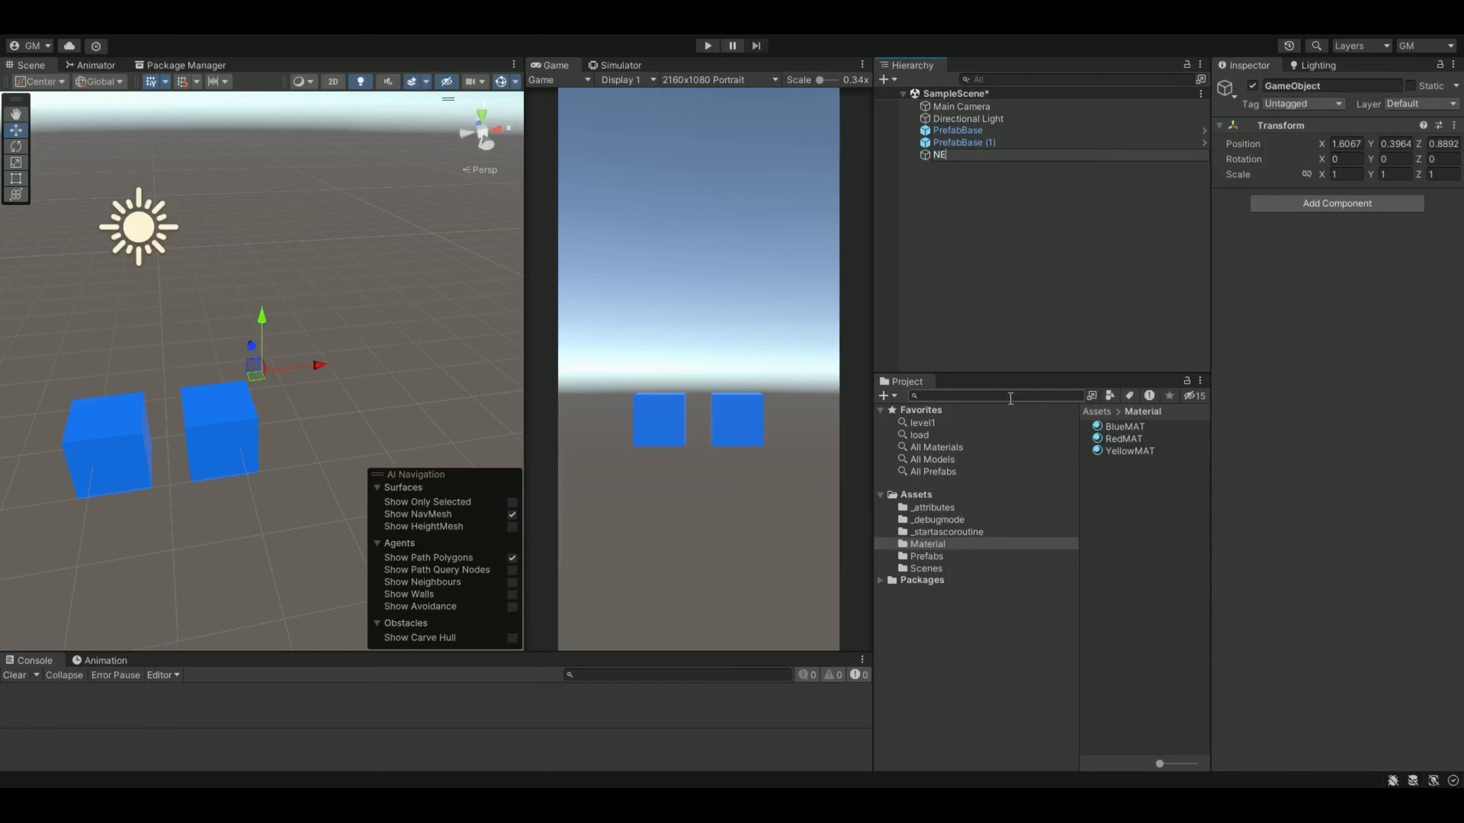
pyautogui.write('stedPrefab')
pyautogui.press('Return')
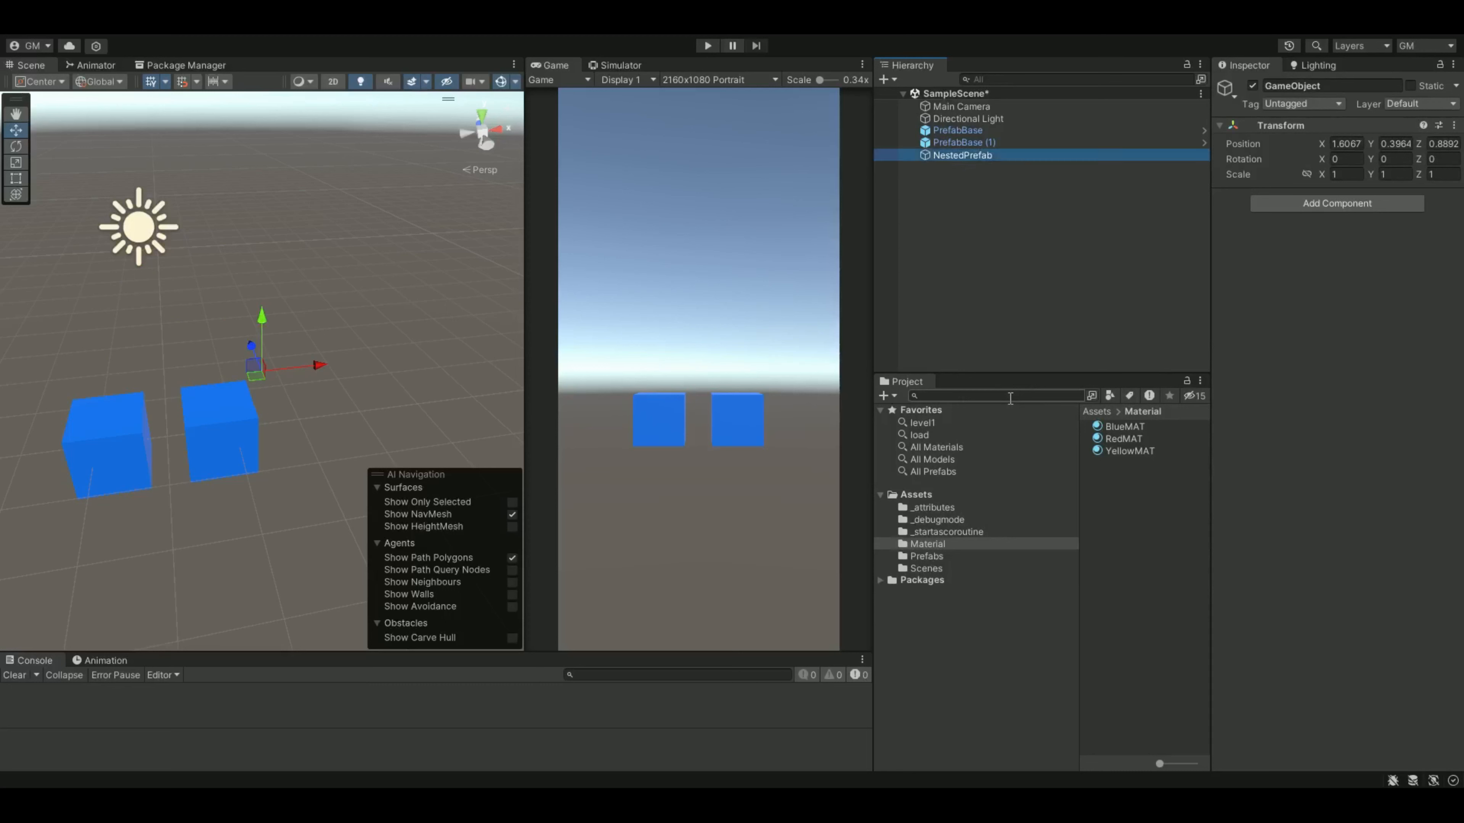
# Save the NestedPrefab object as a prefab asset in the Prefabs folder.
pyautogui.click(963, 300)
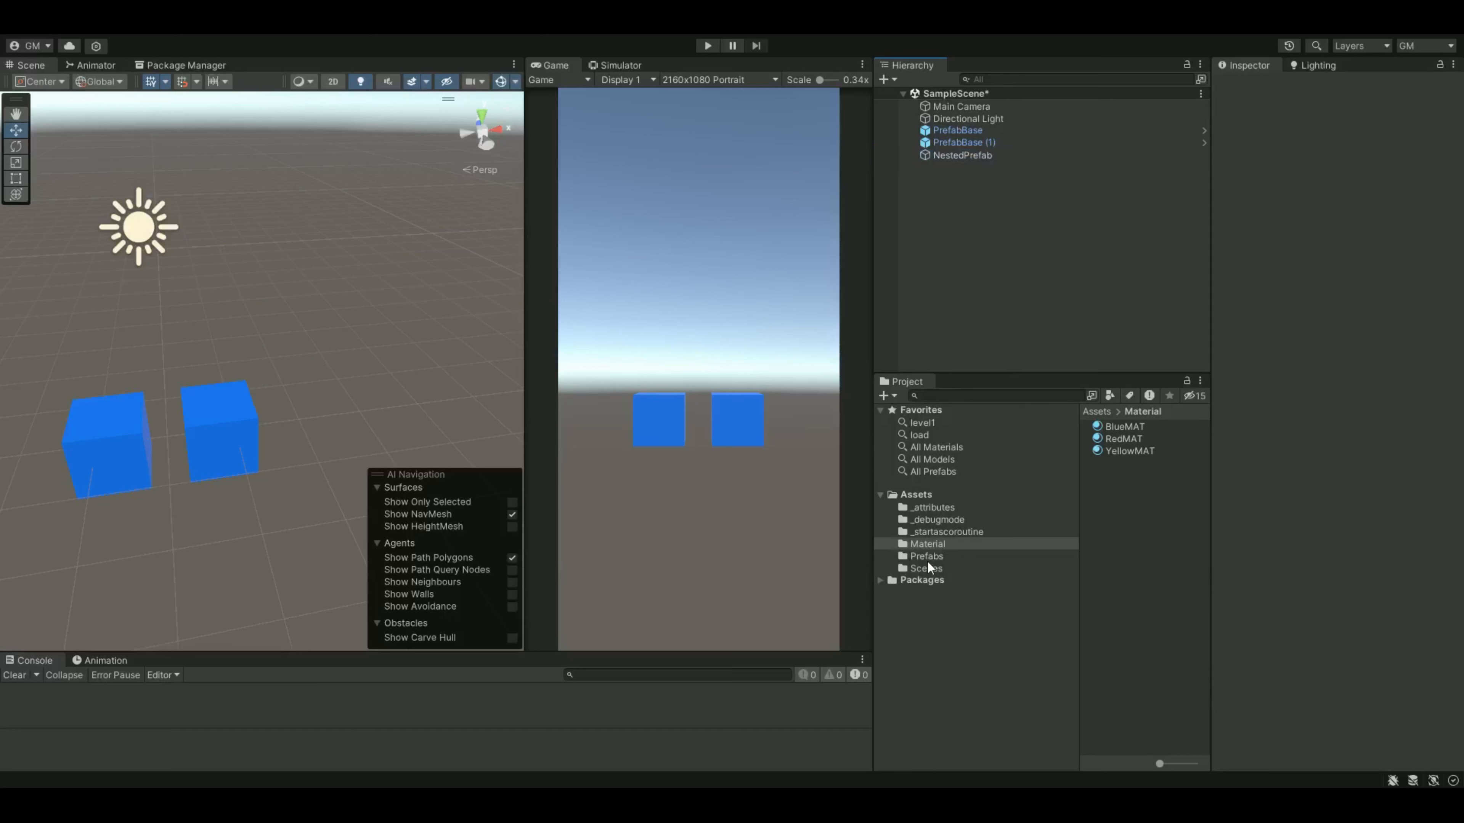
pyautogui.click(927, 556)
pyautogui.moveTo(960, 156); pyautogui.dragTo(1151, 508)
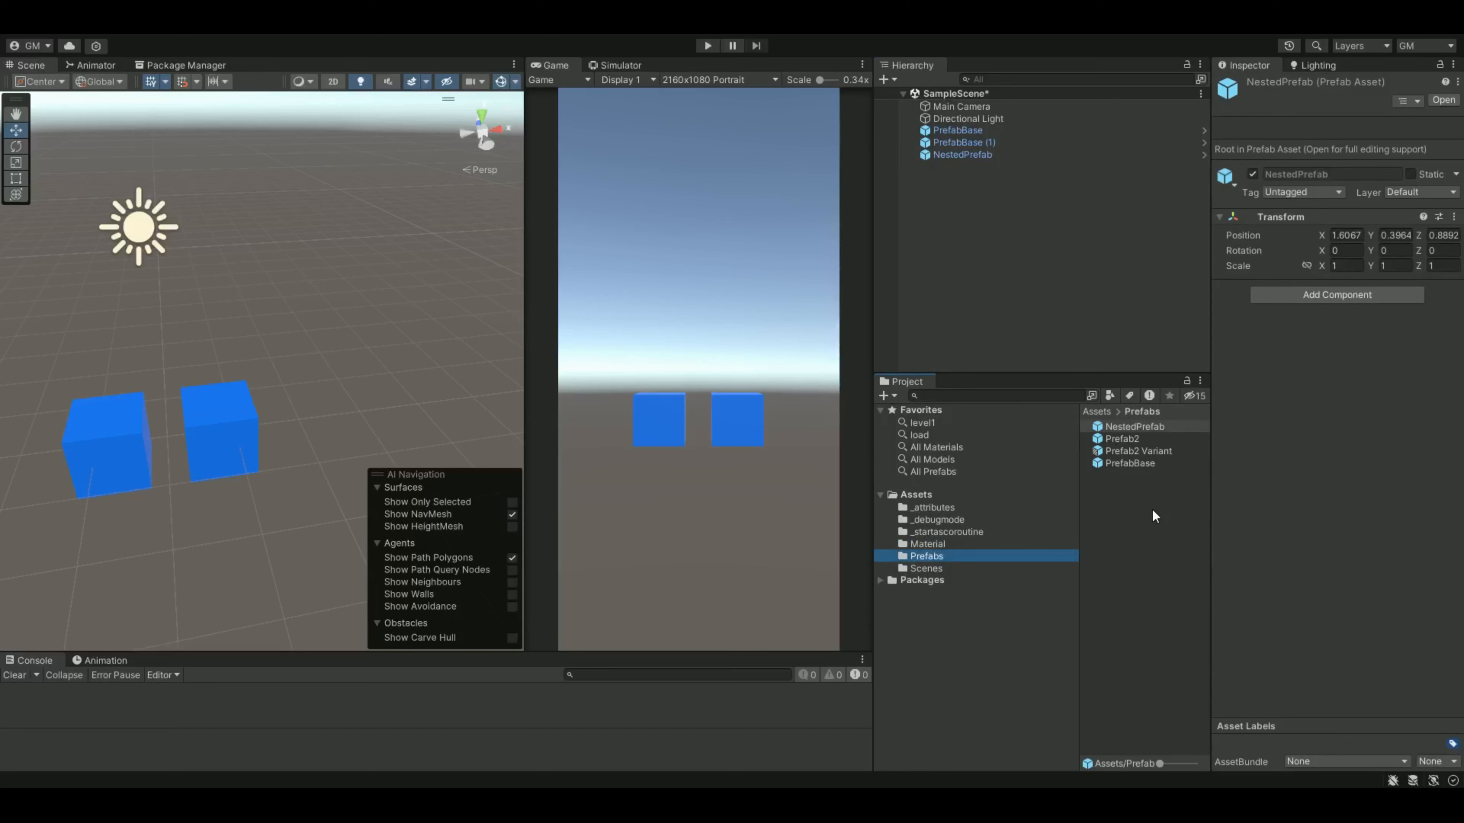
# Open NestedPrefab for editing, add the PrefabBase and Prefab2 assets as children of its root, and return to the scene.
pyautogui.click(979, 155)
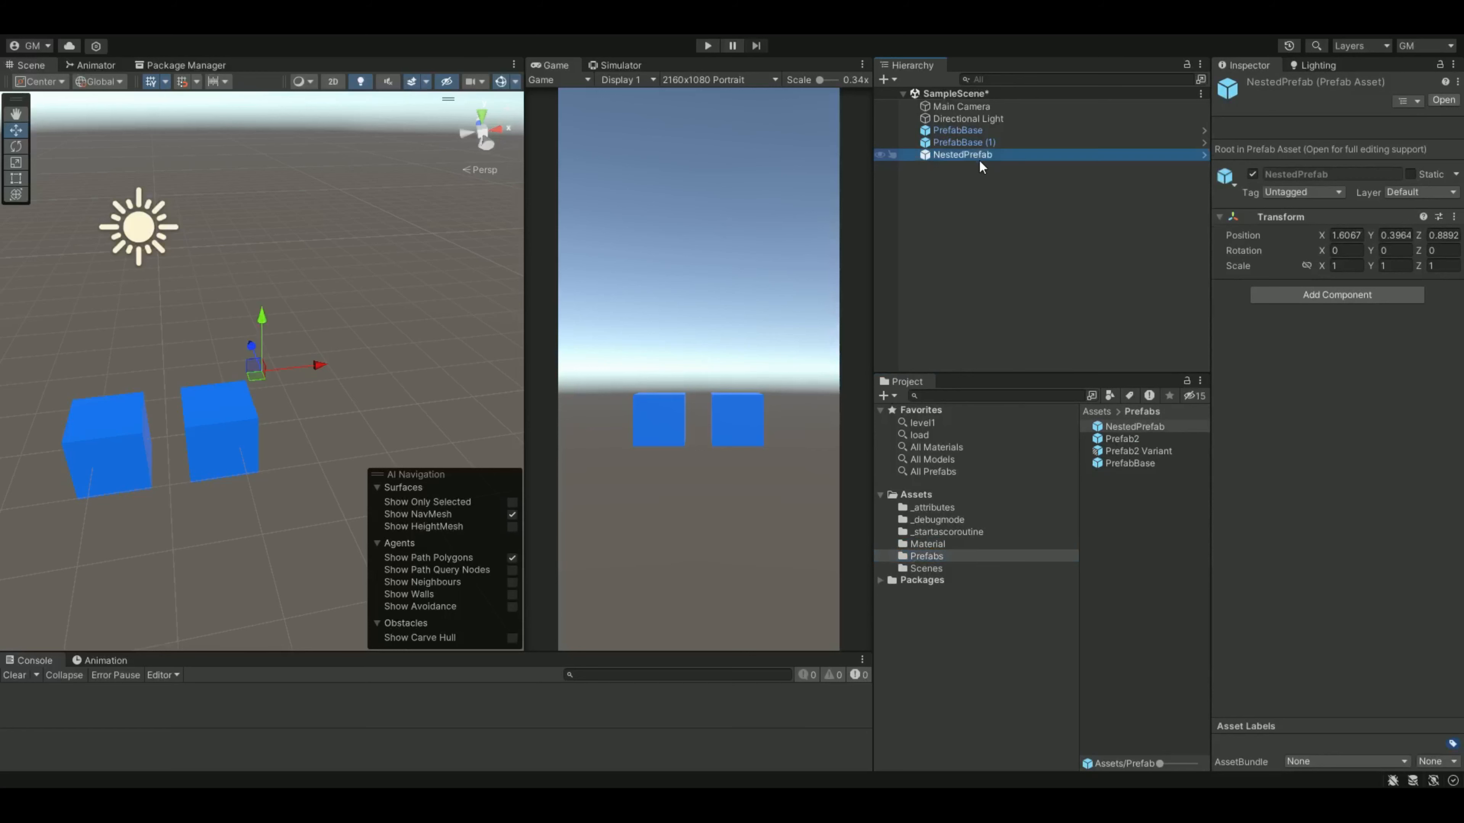
pyautogui.click(1203, 154)
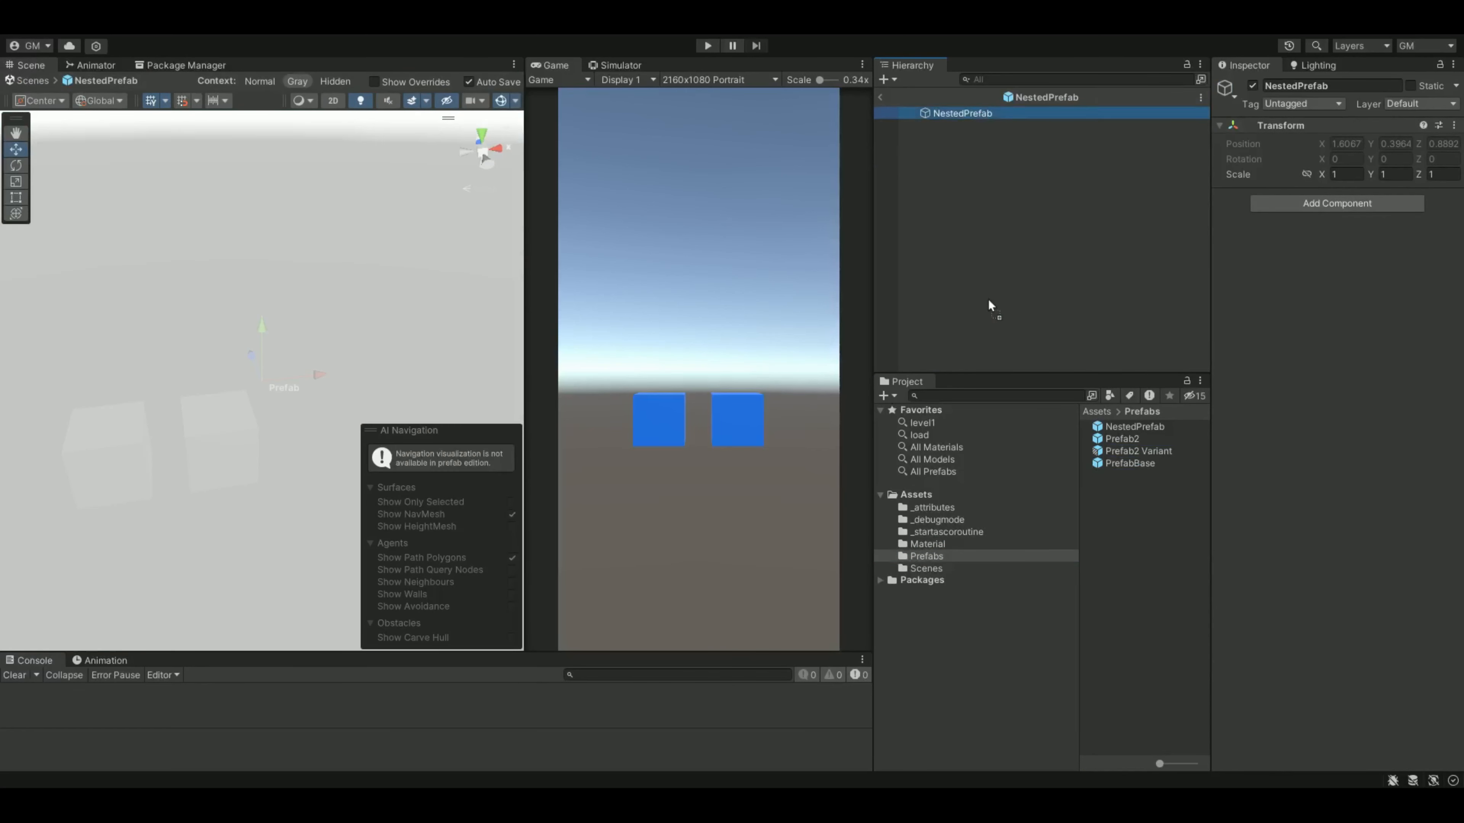
pyautogui.moveTo(973, 120); pyautogui.dragTo(974, 112)
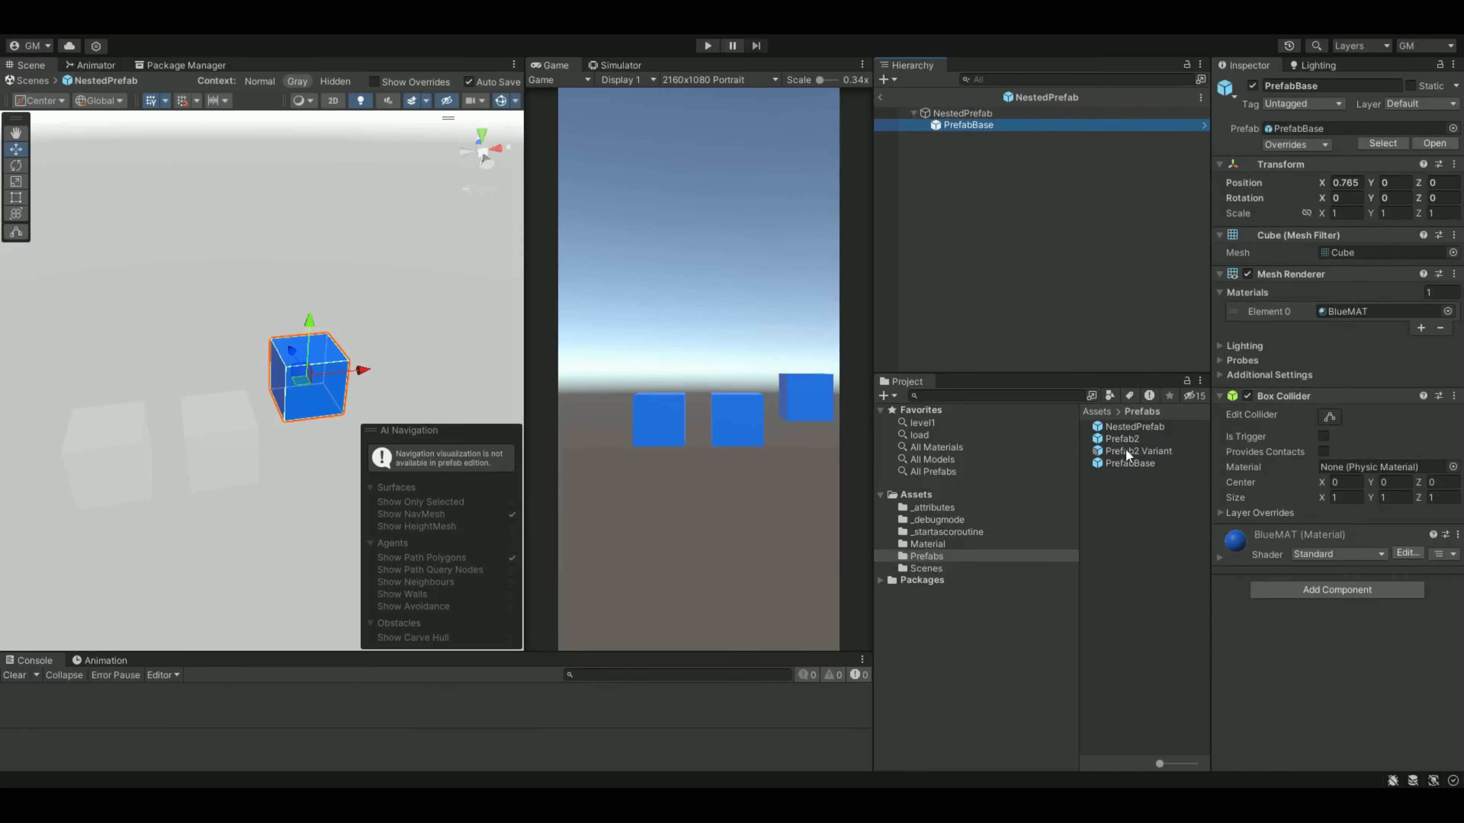
pyautogui.moveTo(1120, 439); pyautogui.dragTo(958, 113)
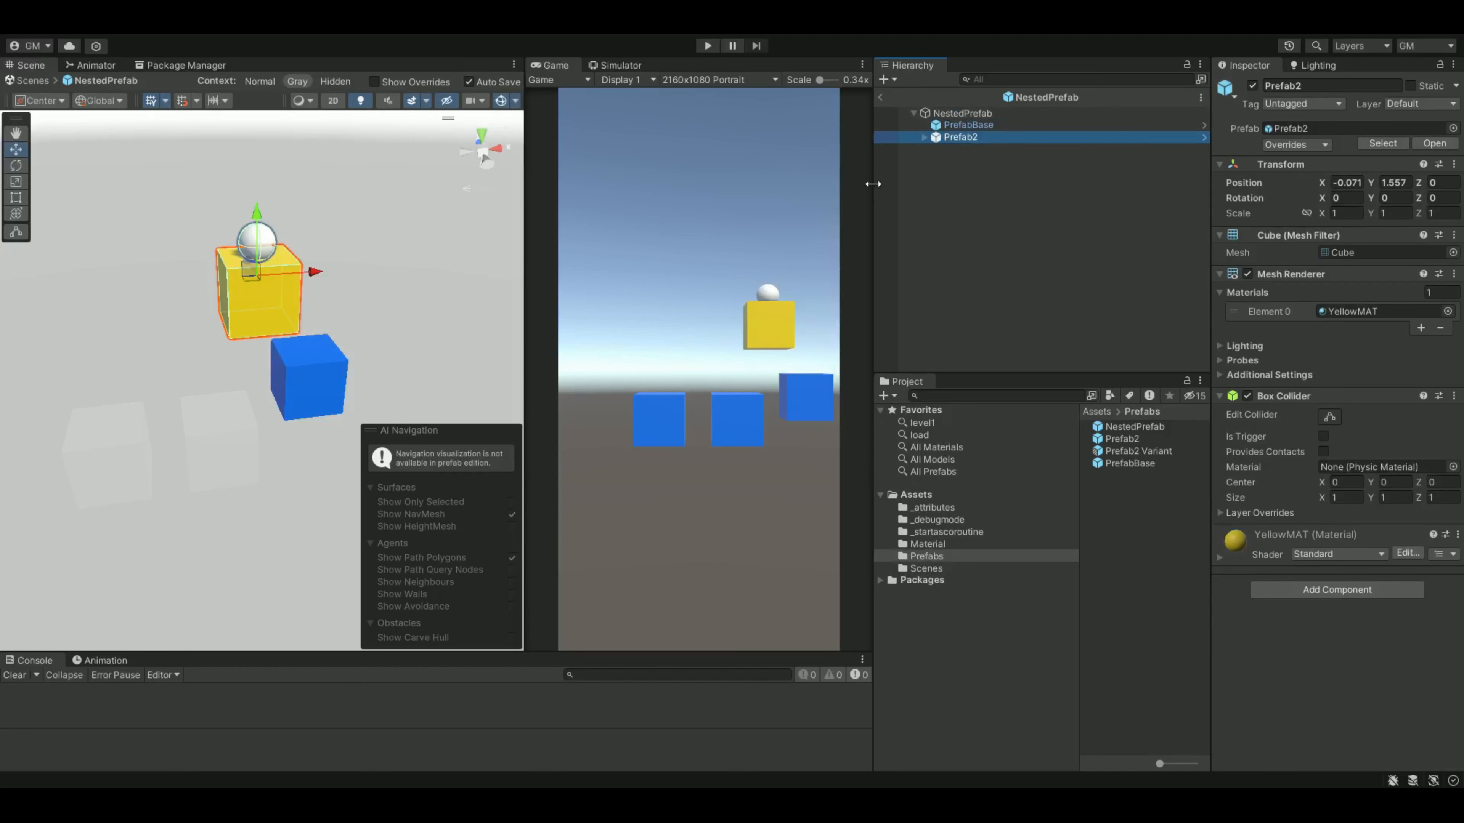
pyautogui.click(882, 97)
# Examine the NestedPrefab instance's hierarchy in the scene, including its PrefabBase and Prefab2 children and the nested sphere.
pyautogui.click(971, 217)
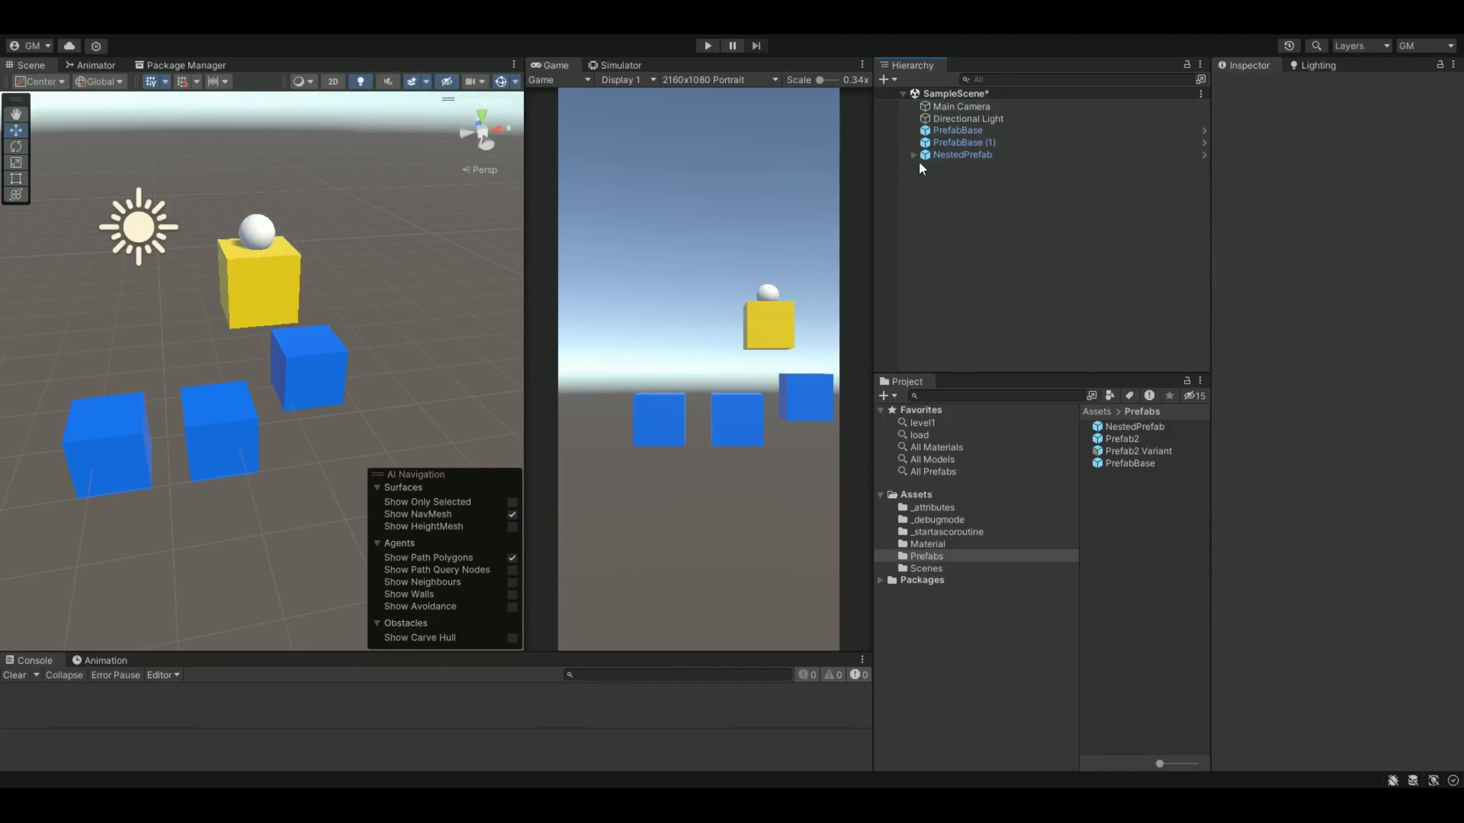
pyautogui.click(965, 165)
pyautogui.click(956, 178)
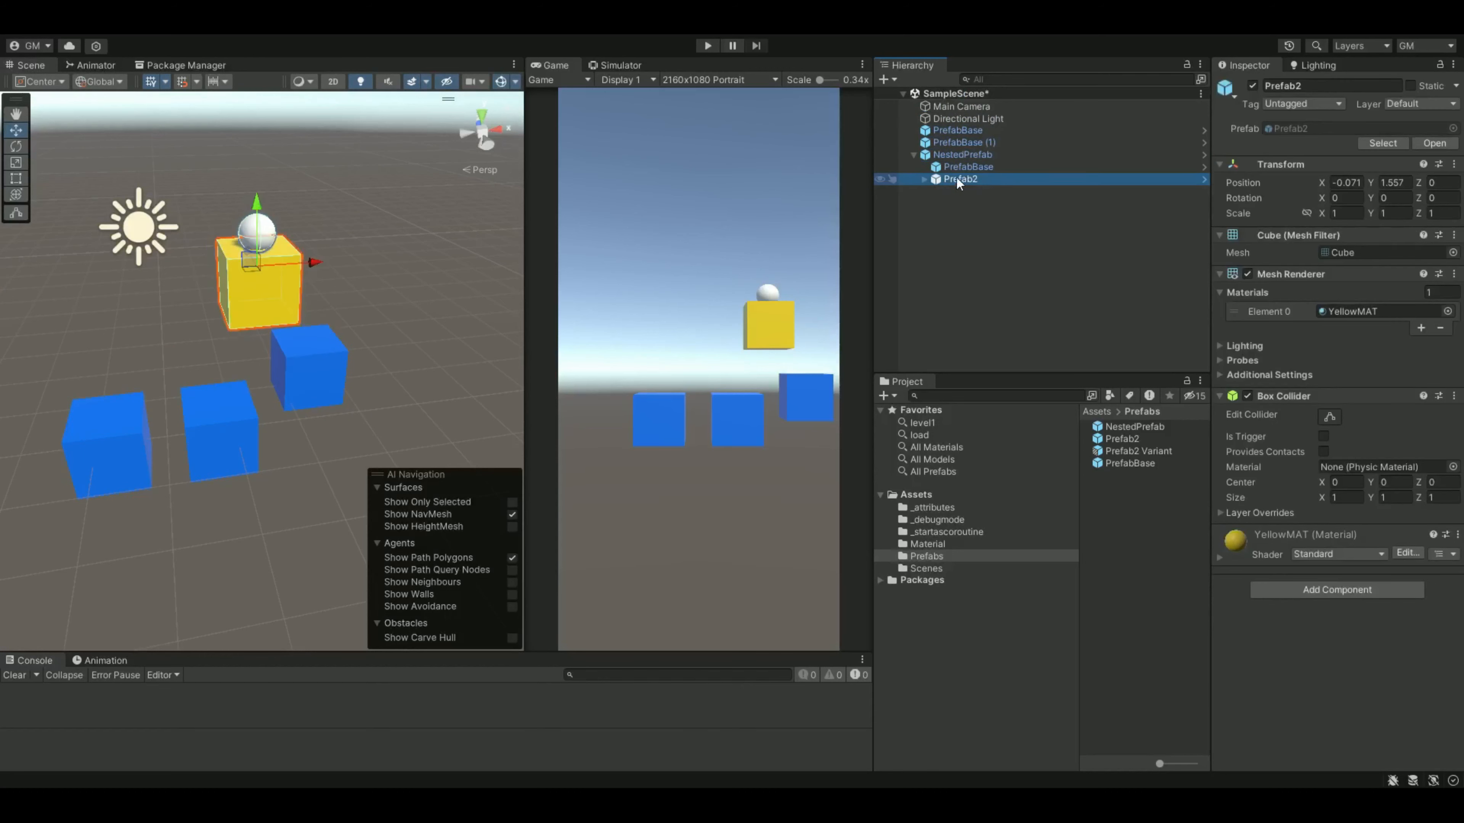
pyautogui.click(924, 179)
pyautogui.click(955, 168)
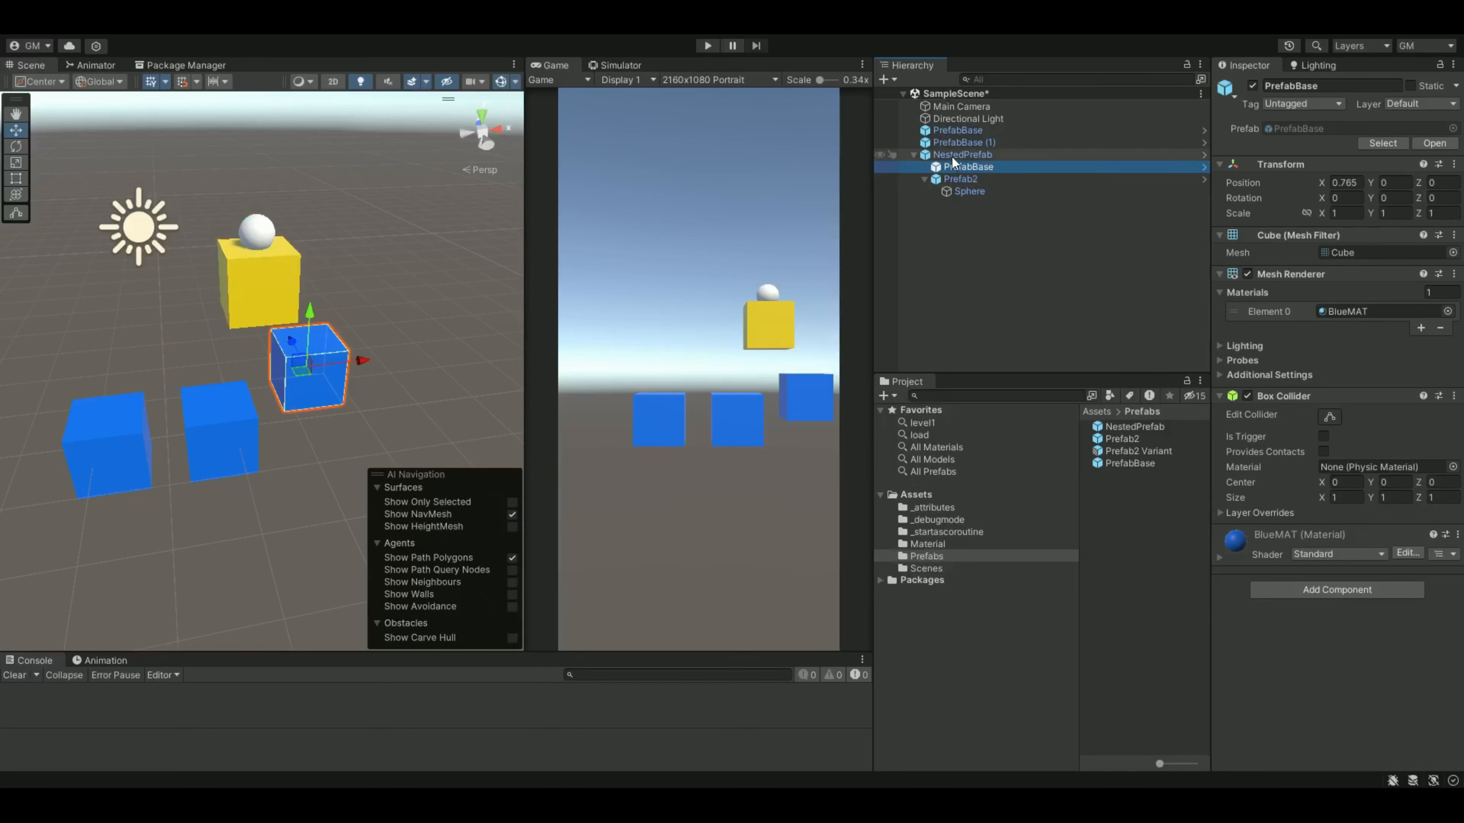
pyautogui.click(951, 155)
pyautogui.click(924, 179)
pyautogui.click(956, 167)
pyautogui.click(961, 155)
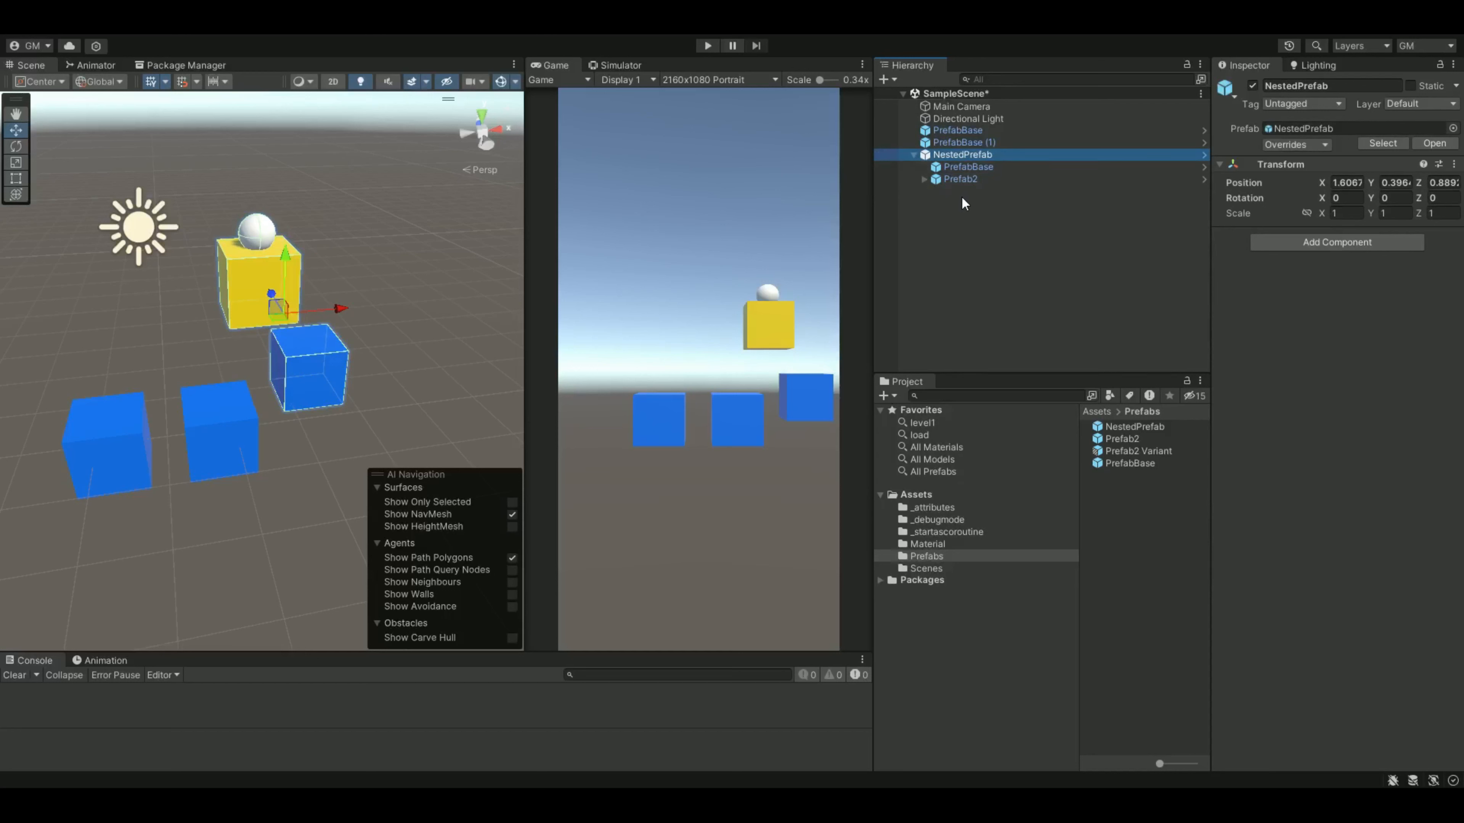
pyautogui.click(975, 207)
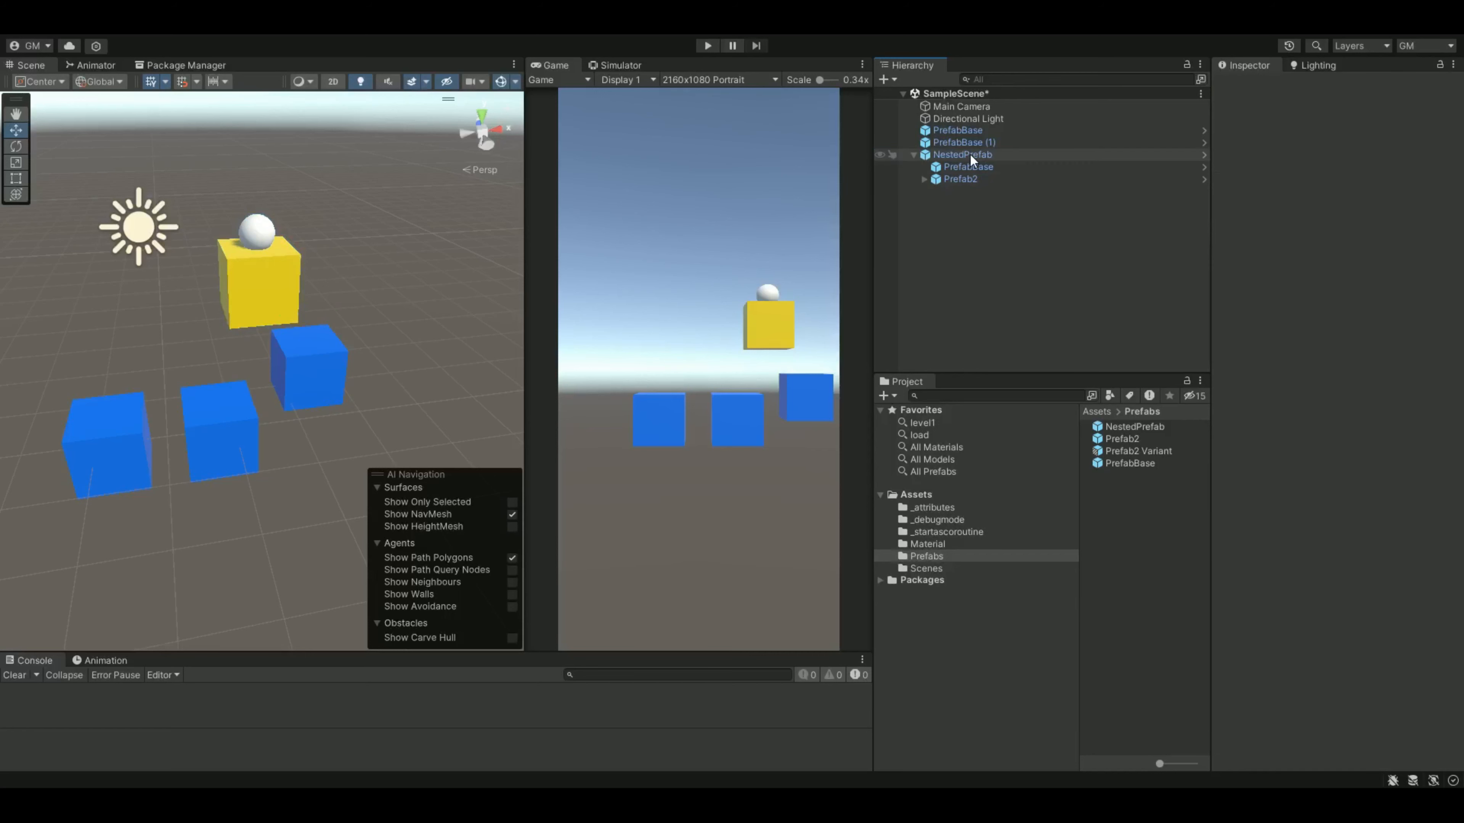
# Open NestedPrefab for editing, examine its PrefabBase and Prefab2 children, view the nested PrefabBase in prefab mode, and return to the scene.
pyautogui.click(969, 154)
pyautogui.click(1202, 154)
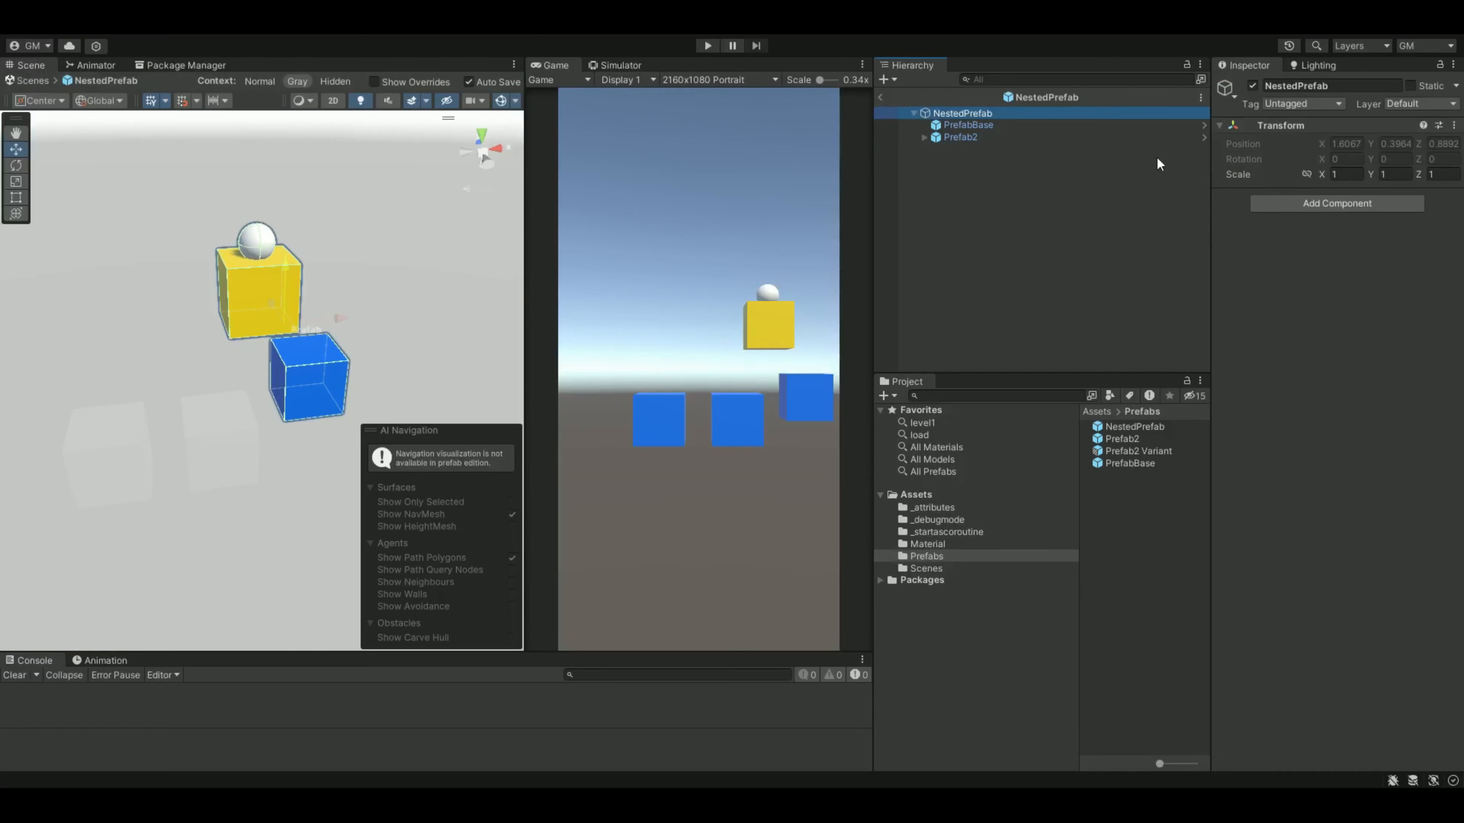
pyautogui.click(973, 136)
pyautogui.click(972, 126)
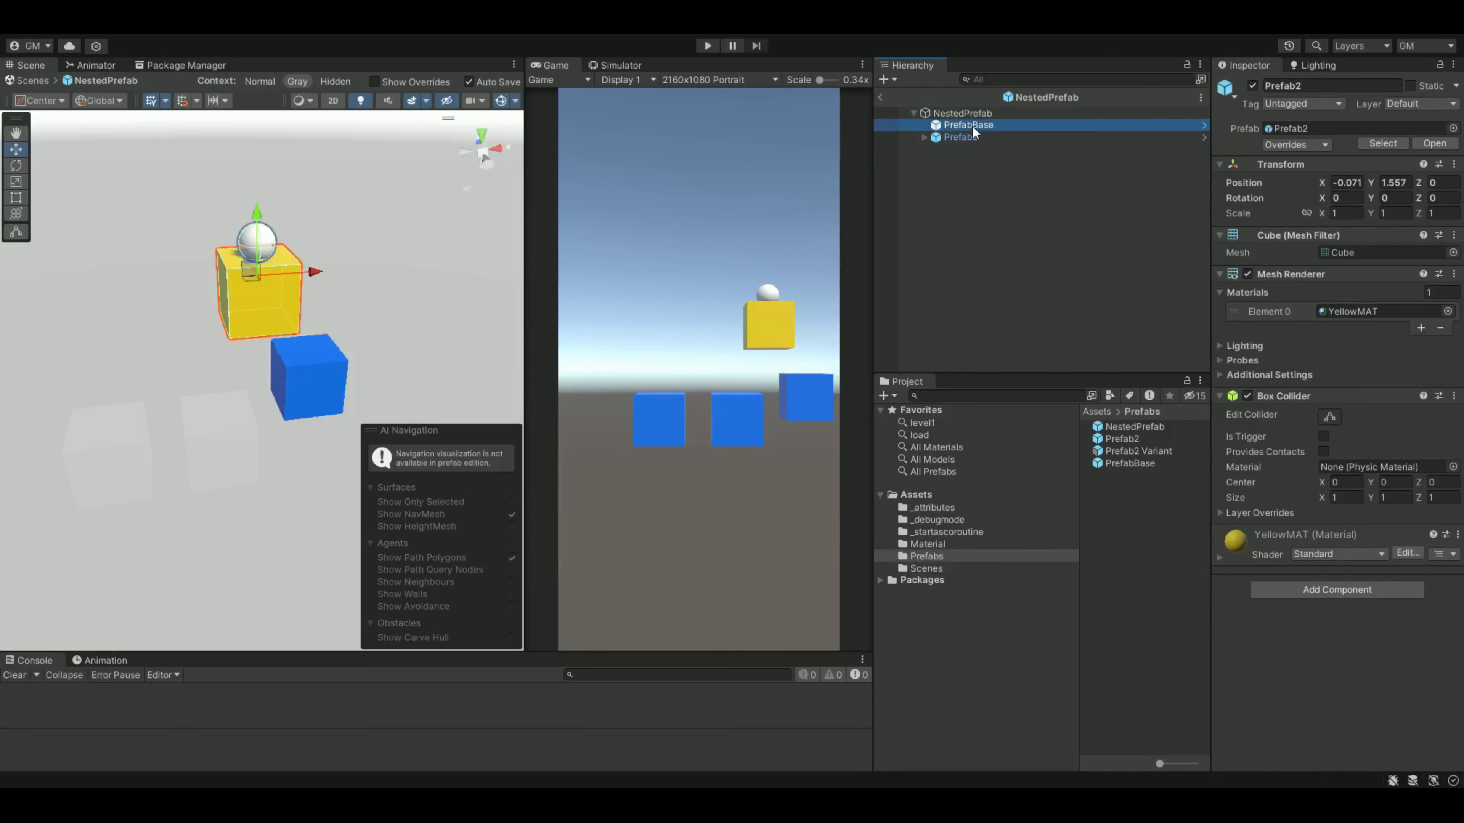
pyautogui.click(1202, 125)
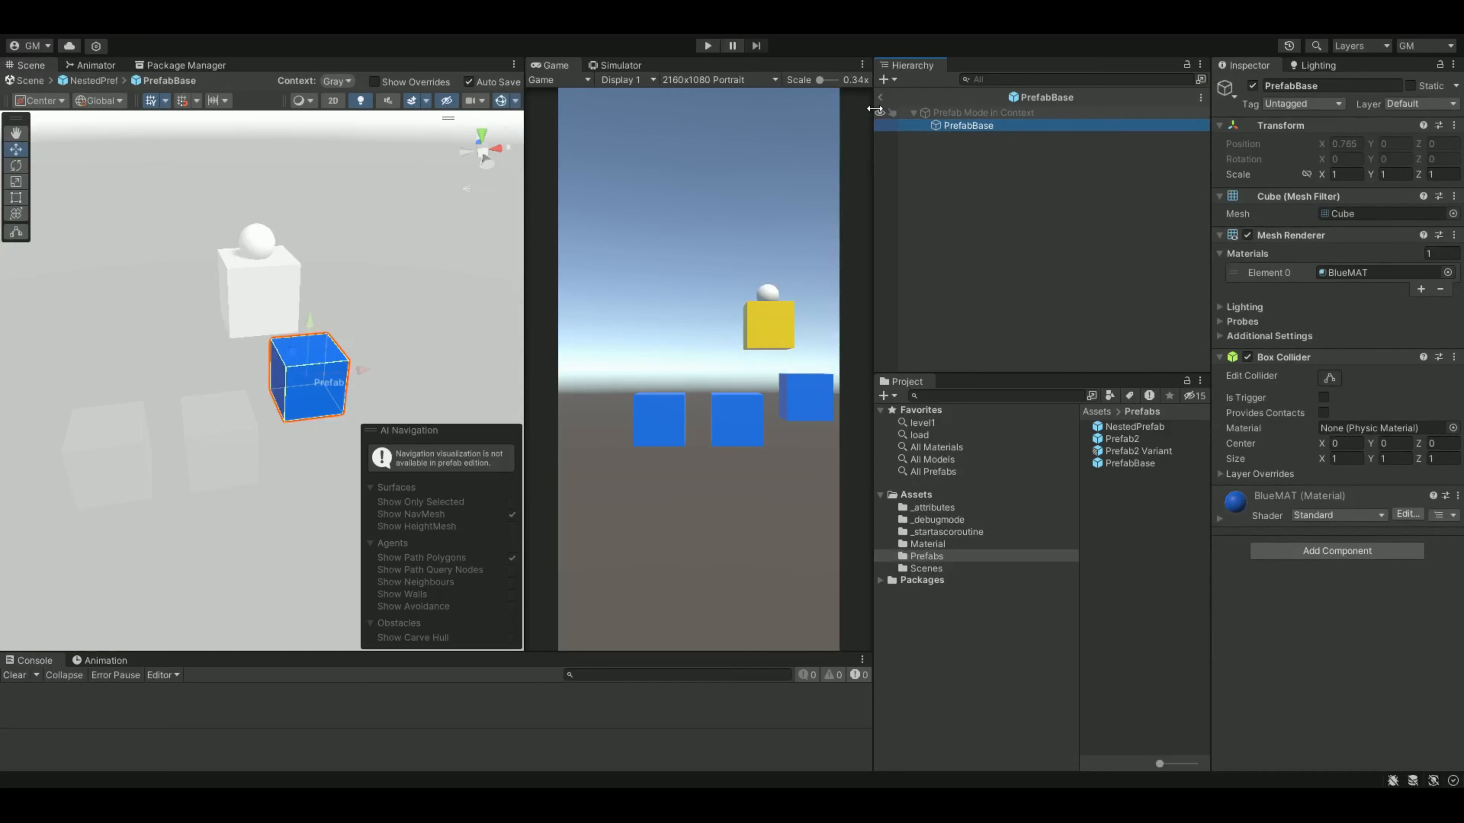
pyautogui.click(878, 97)
pyautogui.click(937, 139)
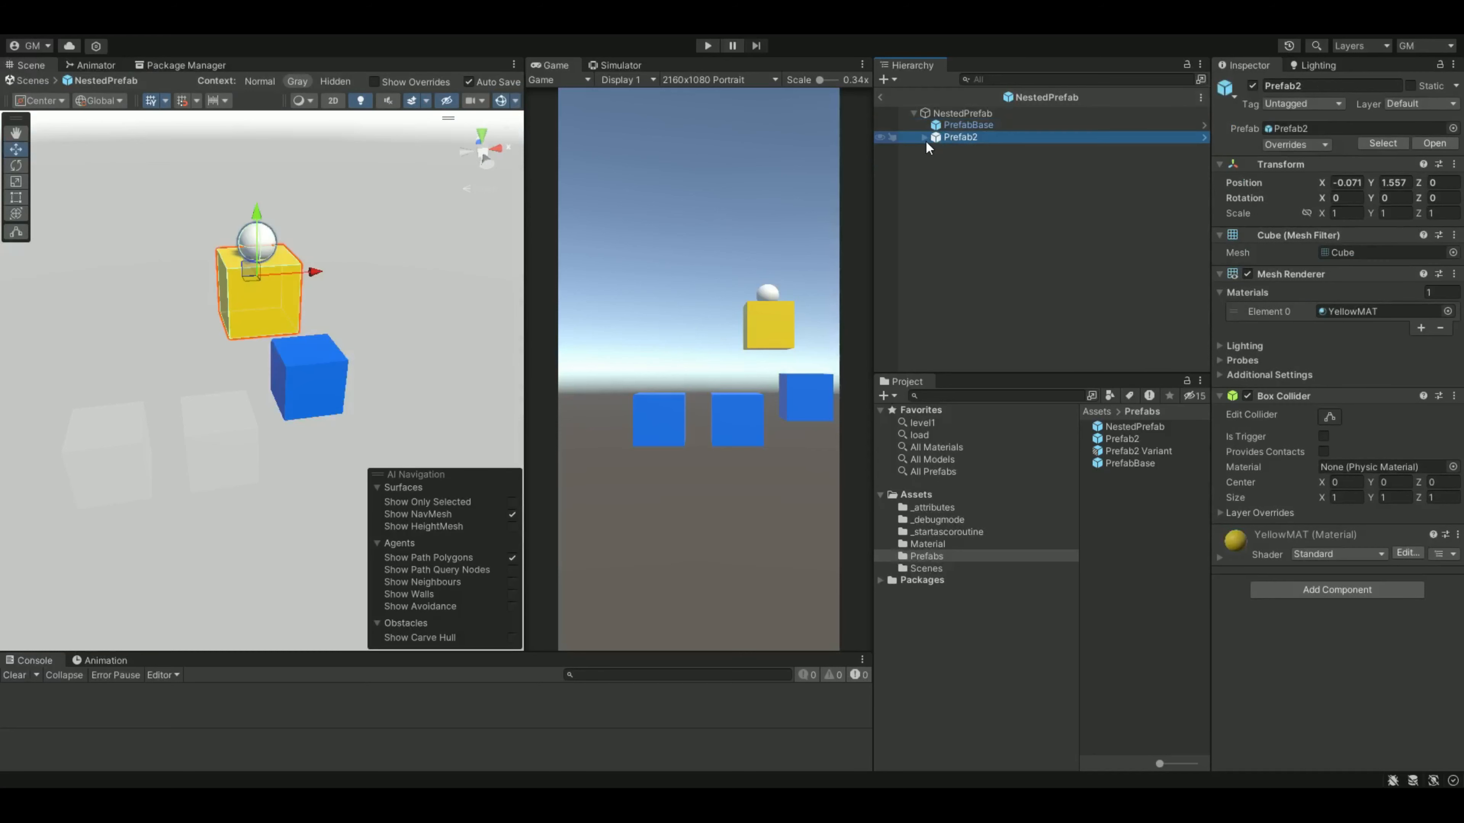
pyautogui.click(913, 113)
pyautogui.click(880, 97)
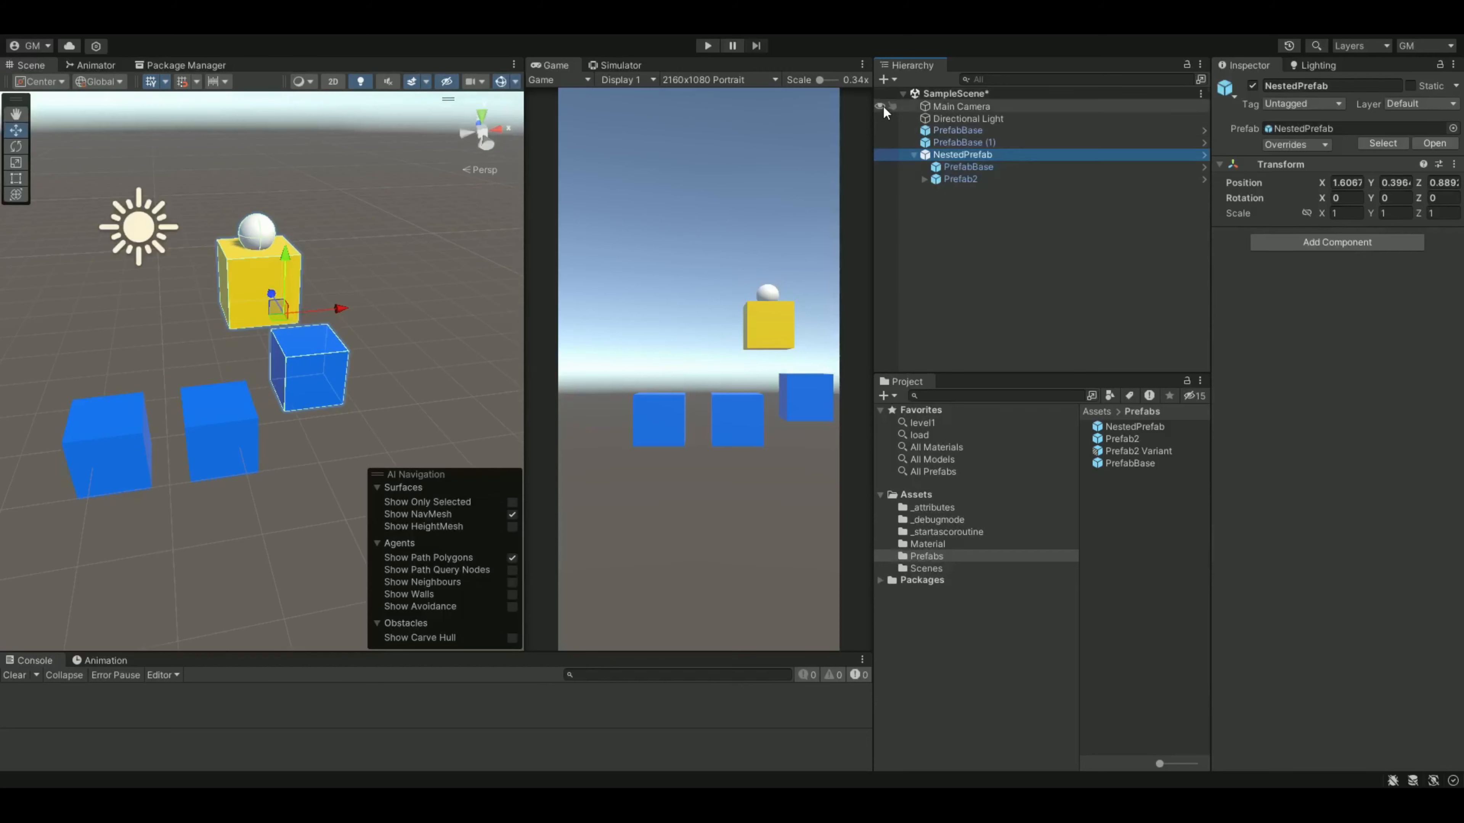
# Collapse the NestedPrefab instance in the scene hierarchy and clear the selection.
pyautogui.click(959, 166)
pyautogui.click(954, 154)
pyautogui.click(914, 155)
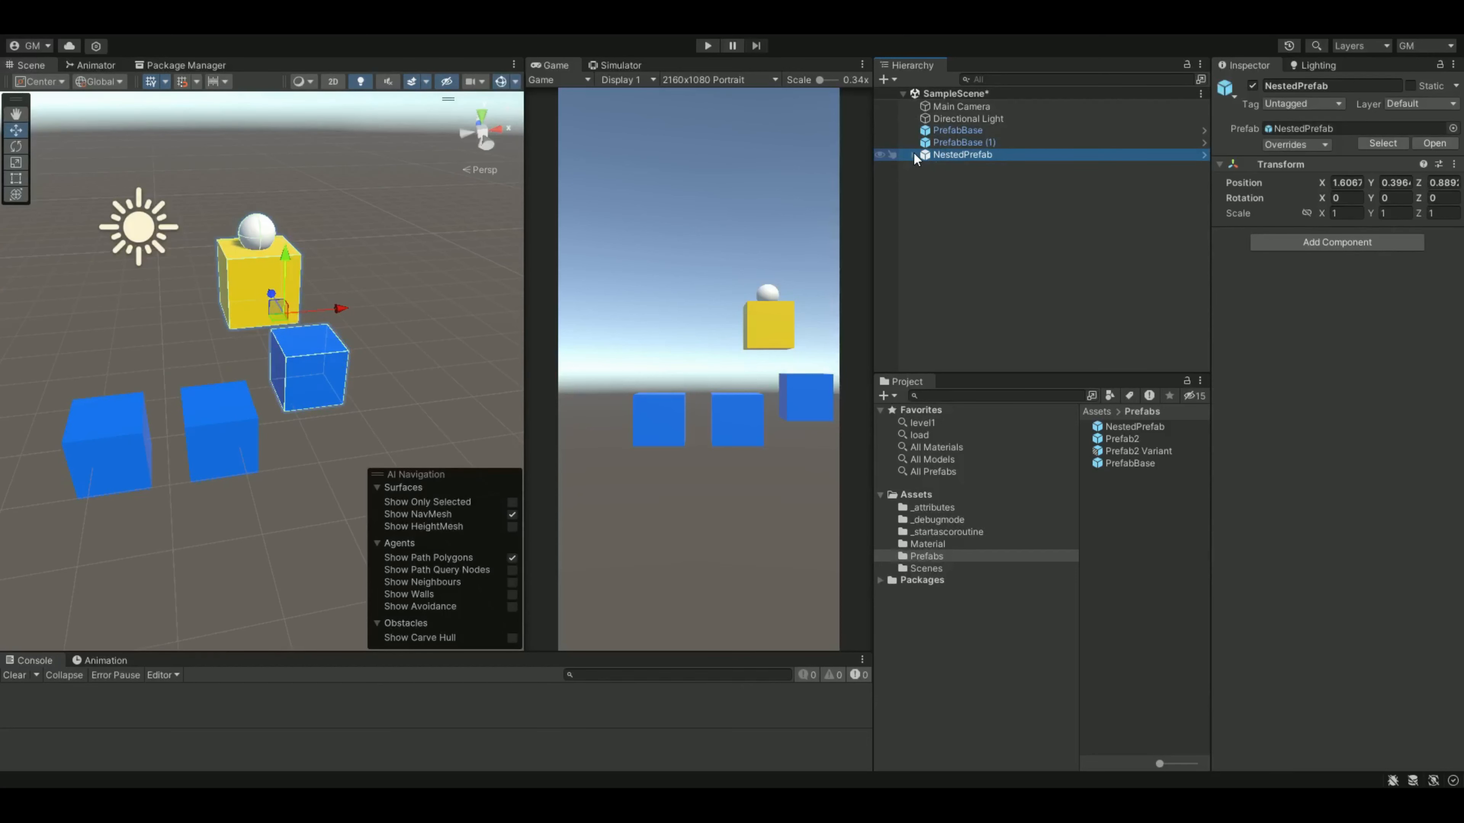
pyautogui.click(1012, 248)
# Add a Rigidbody component to the first PrefabBase instance in the scene.
pyautogui.click(963, 133)
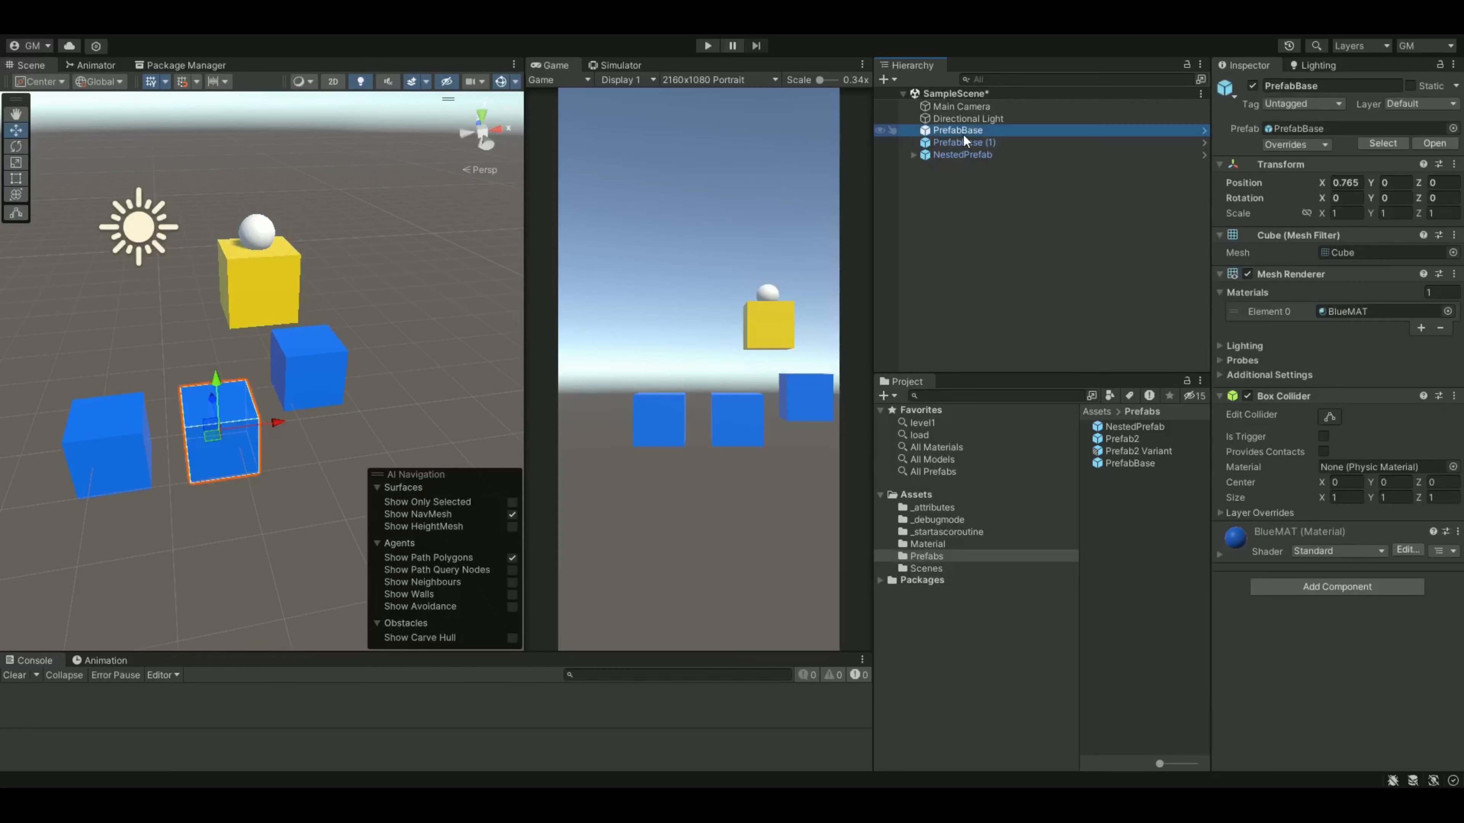
pyautogui.keyDown('alt'); pyautogui.moveTo(148, 394); pyautogui.dragTo(239, 338); pyautogui.keyUp('alt')
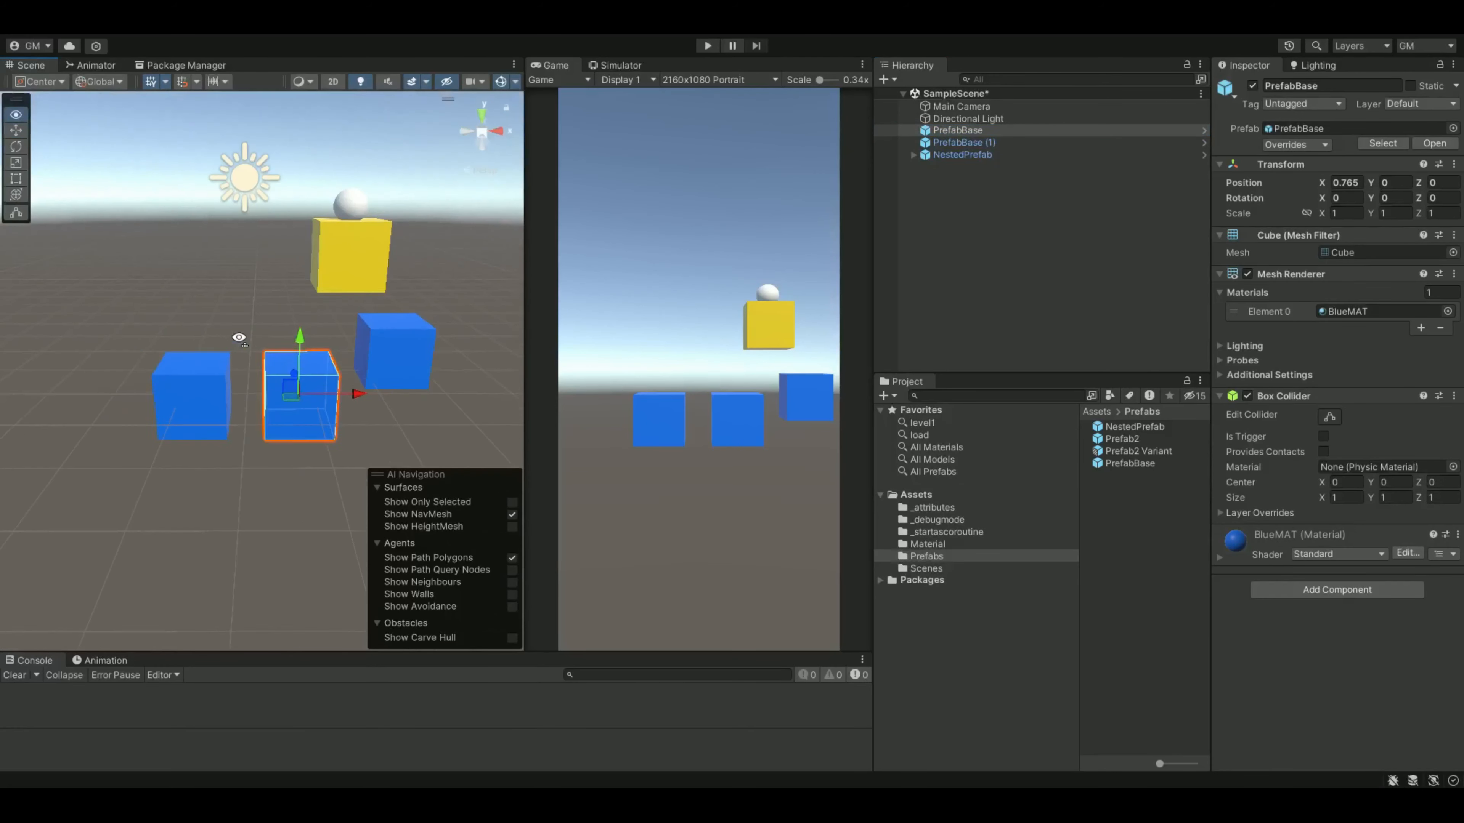
pyautogui.moveTo(238, 338); pyautogui.dragTo(226, 336, button='right')
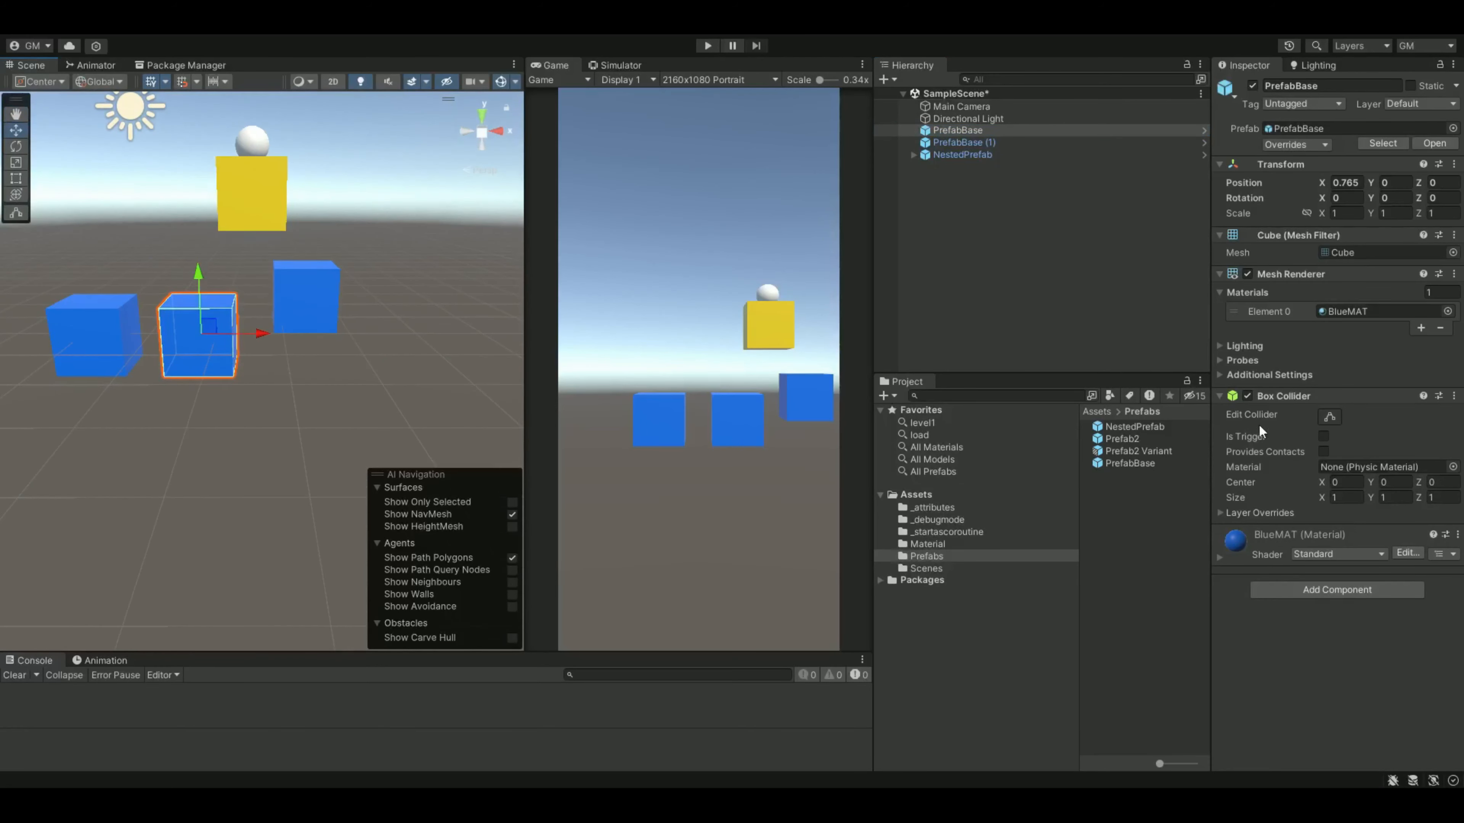
pyautogui.click(964, 142)
pyautogui.click(957, 130)
pyautogui.click(1336, 589)
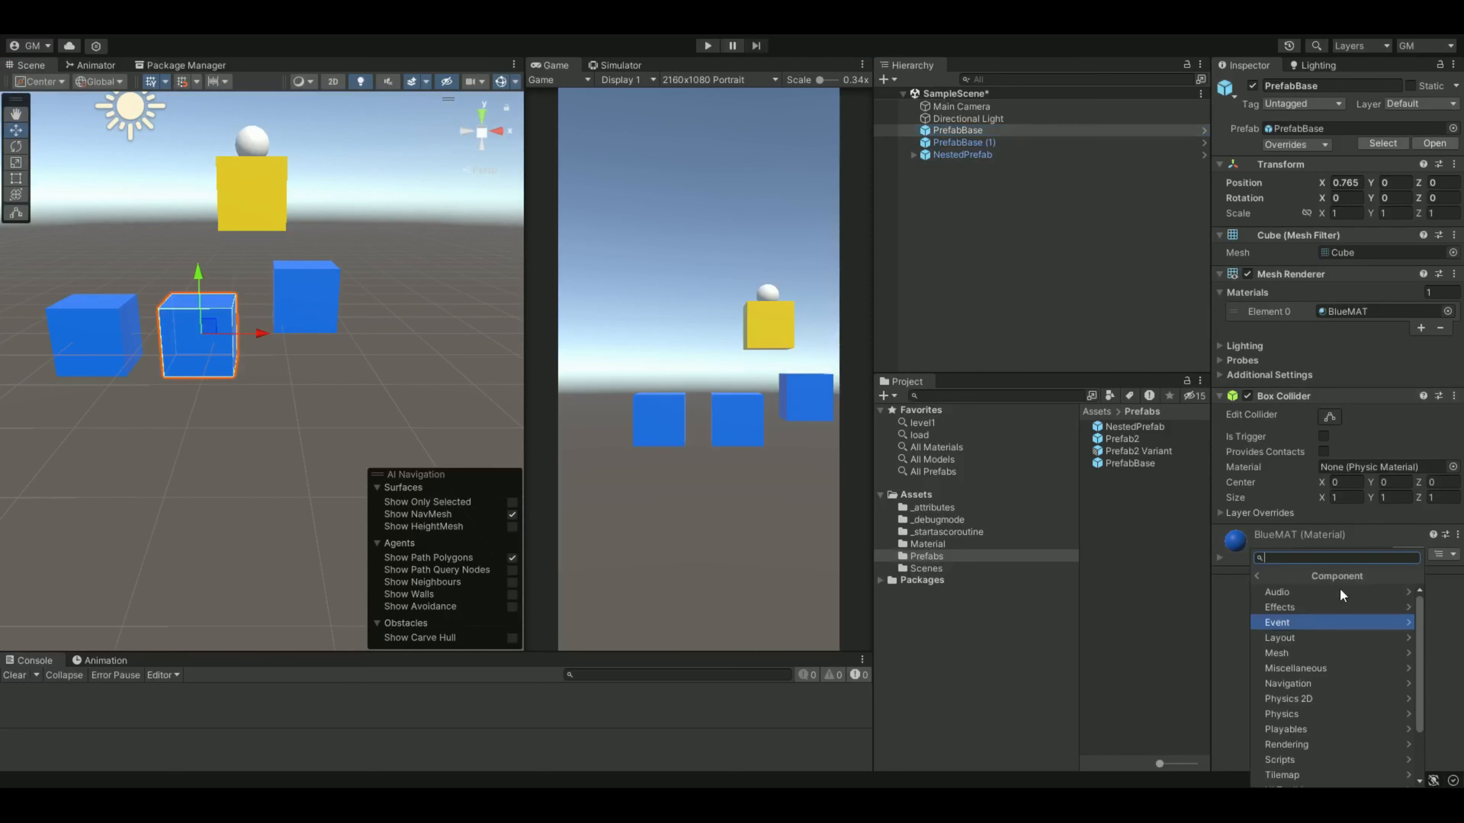
pyautogui.write('rigid')
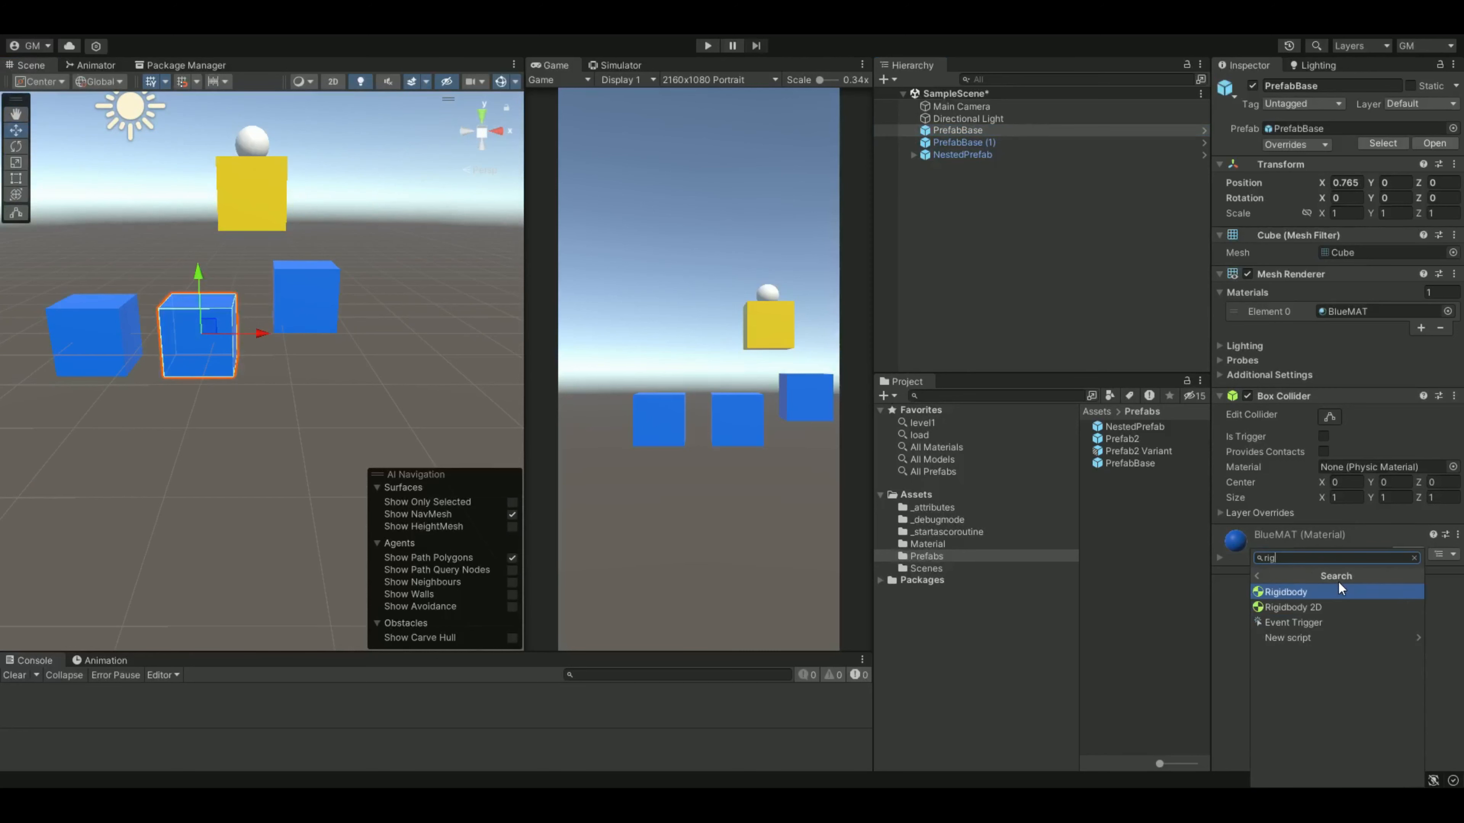
pyautogui.press('Return')
pyautogui.scroll(-2, 1345, 563)
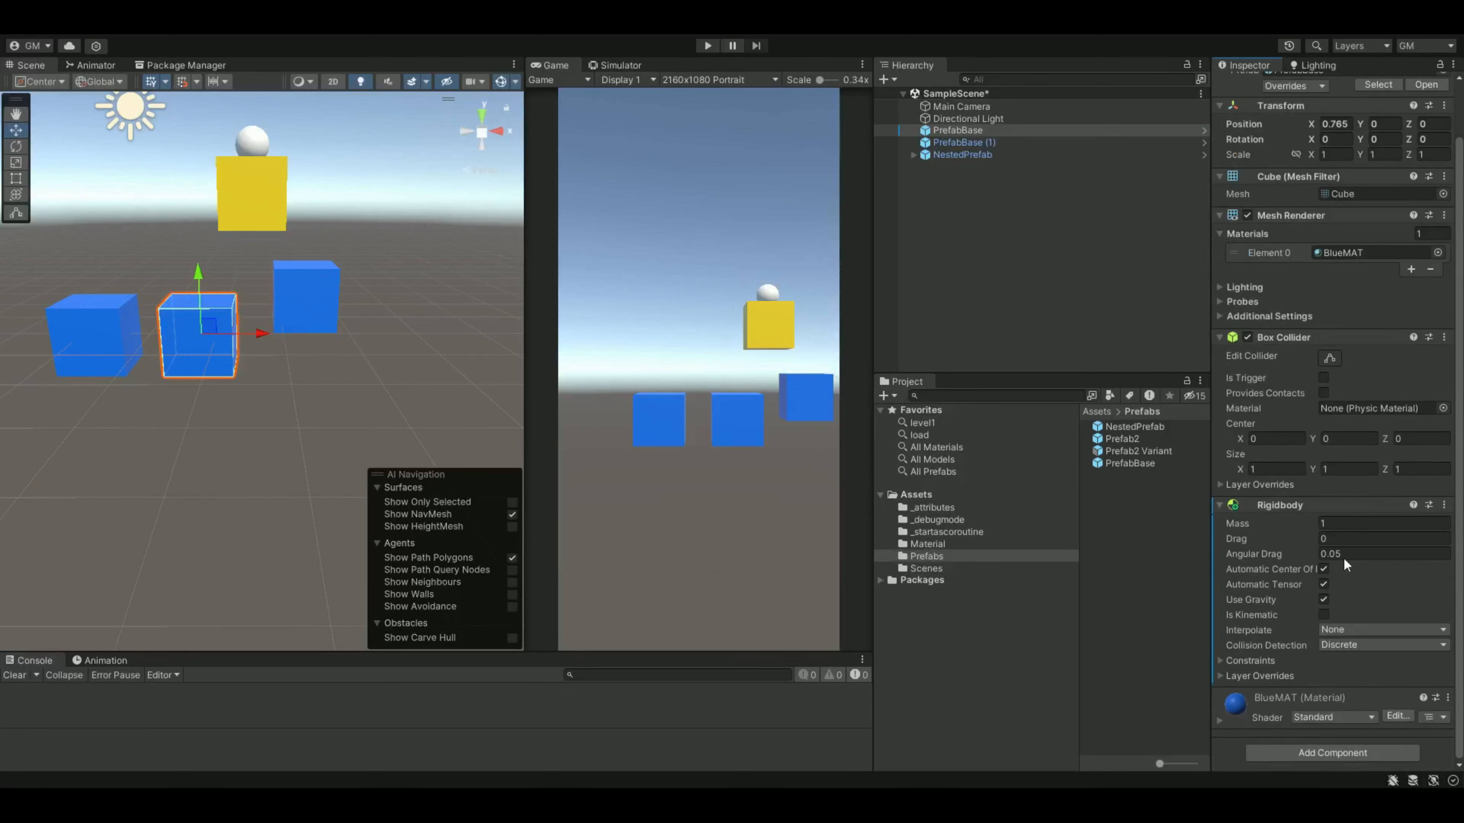
# Add an Event Trigger component to the same PrefabBase instance.
pyautogui.click(1318, 753)
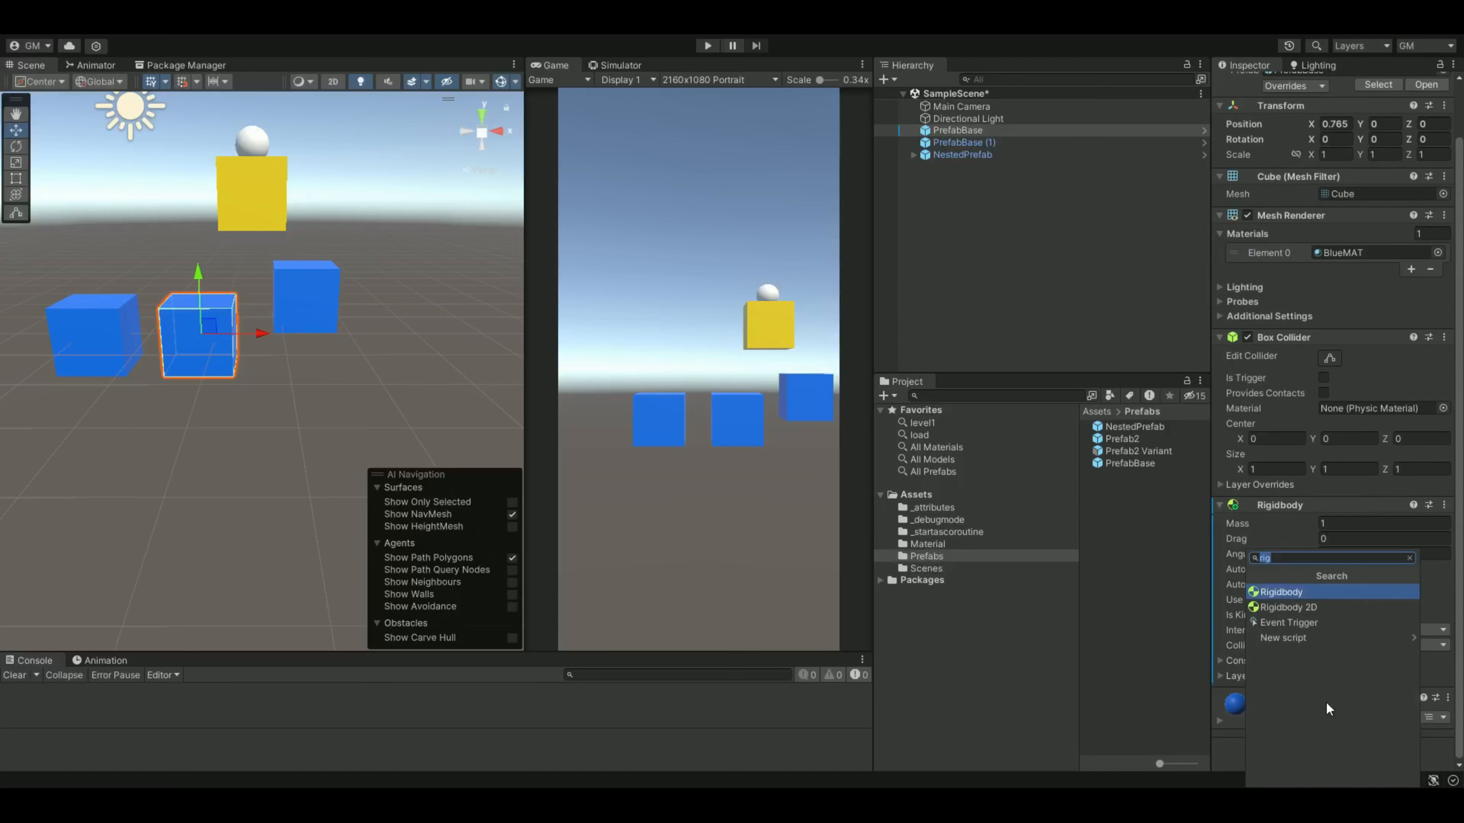
pyautogui.click(1291, 615)
pyautogui.scroll(-4, 1360, 567)
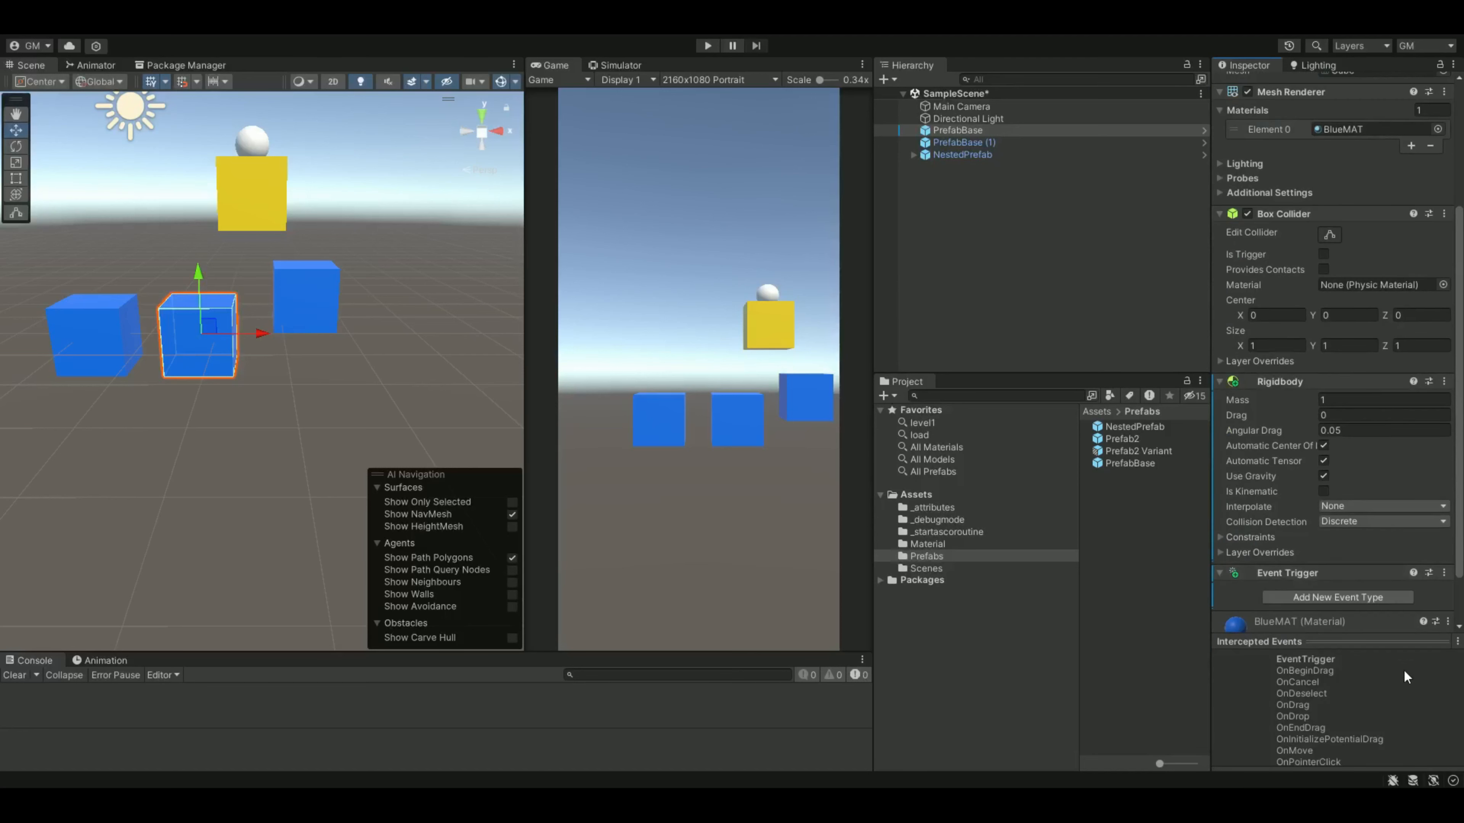
pyautogui.moveTo(1350, 646); pyautogui.dragTo(1349, 652)
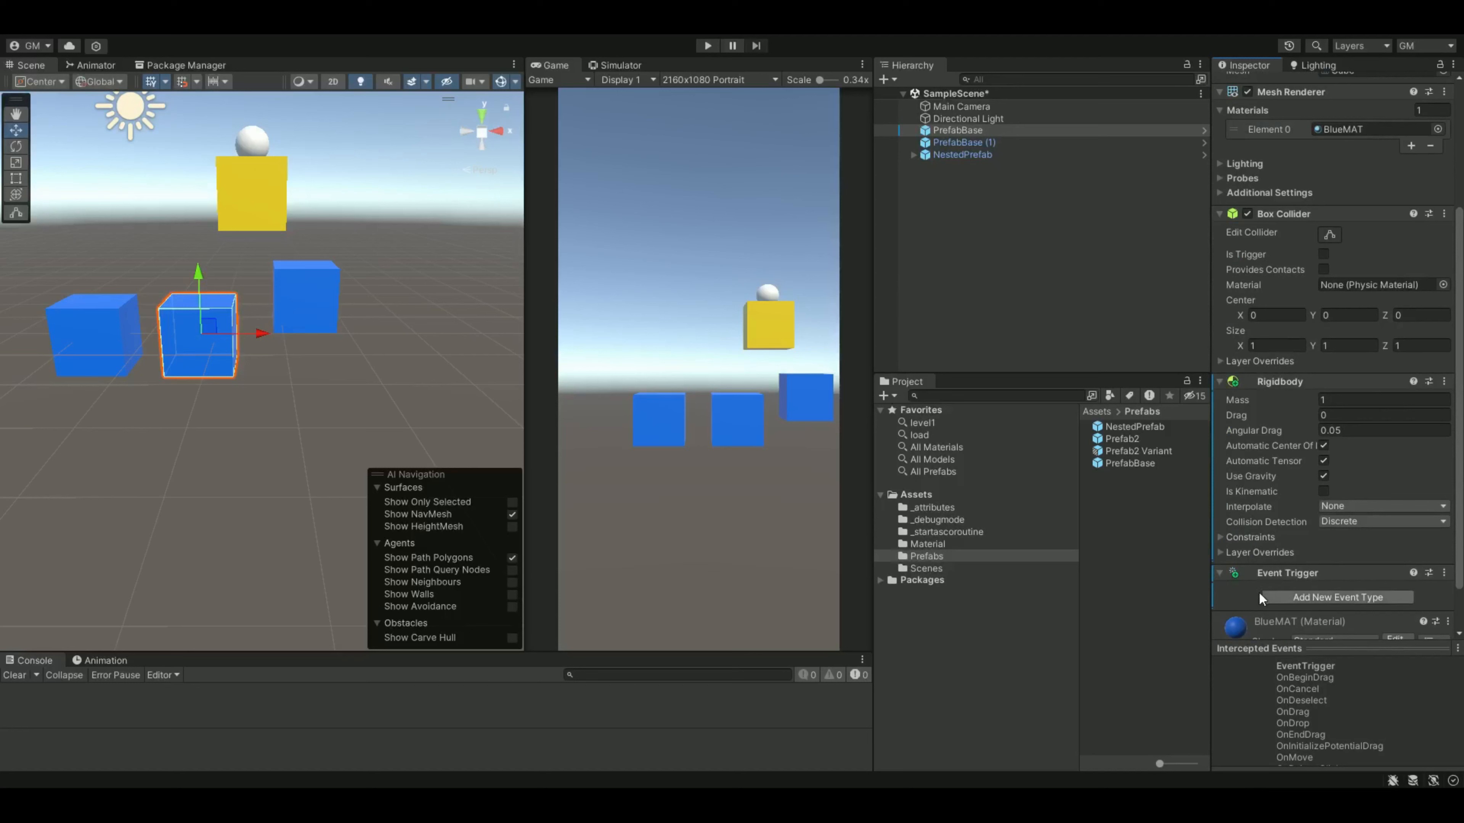
# Compare the PrefabBase instance with PrefabBase (1), examining the override markers in the hierarchy and on the added components.
pyautogui.click(984, 141)
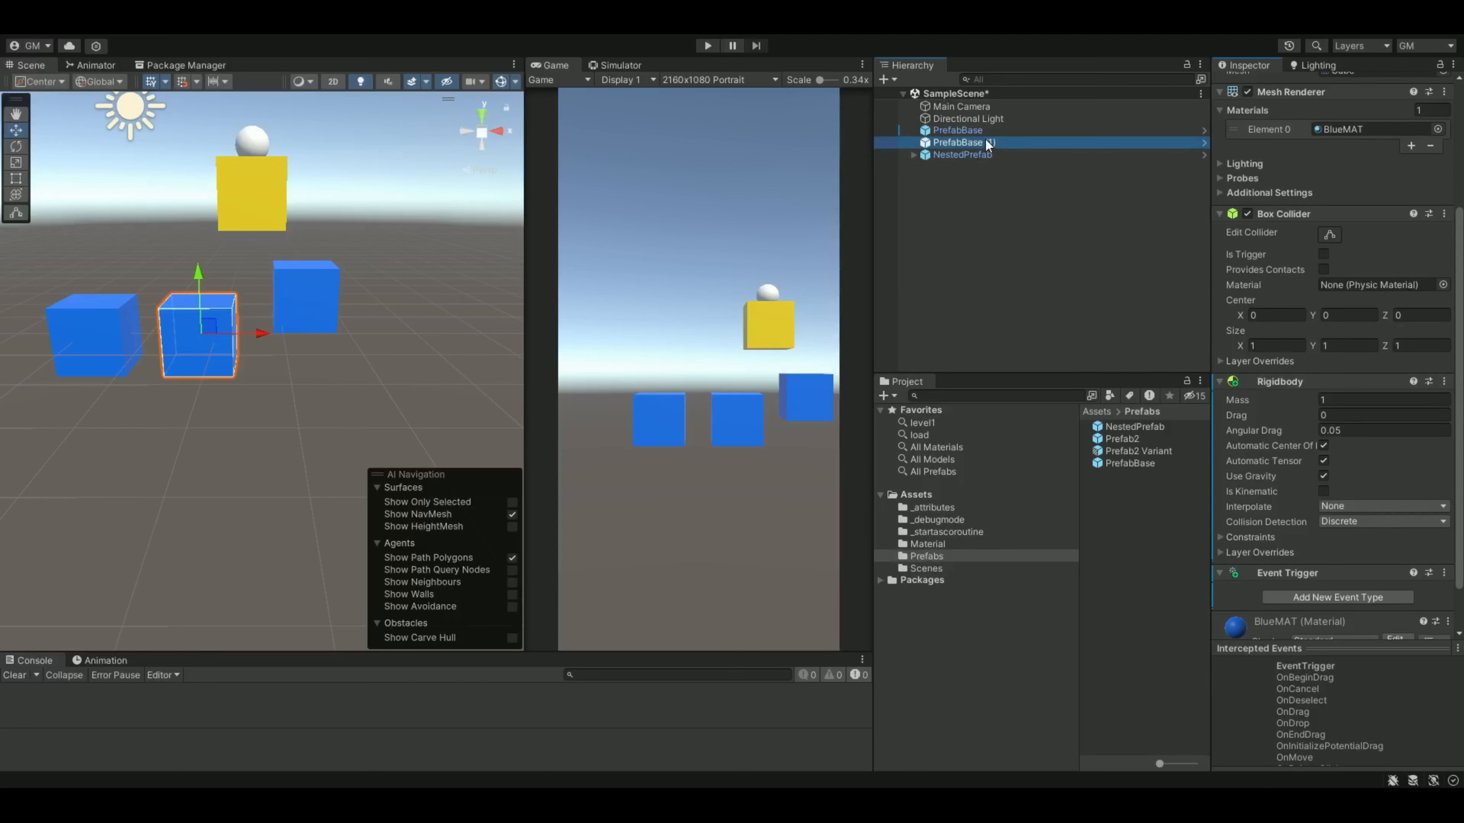
pyautogui.click(963, 130)
pyautogui.scroll(-3, 1341, 341)
pyautogui.scroll(-1, 1341, 341)
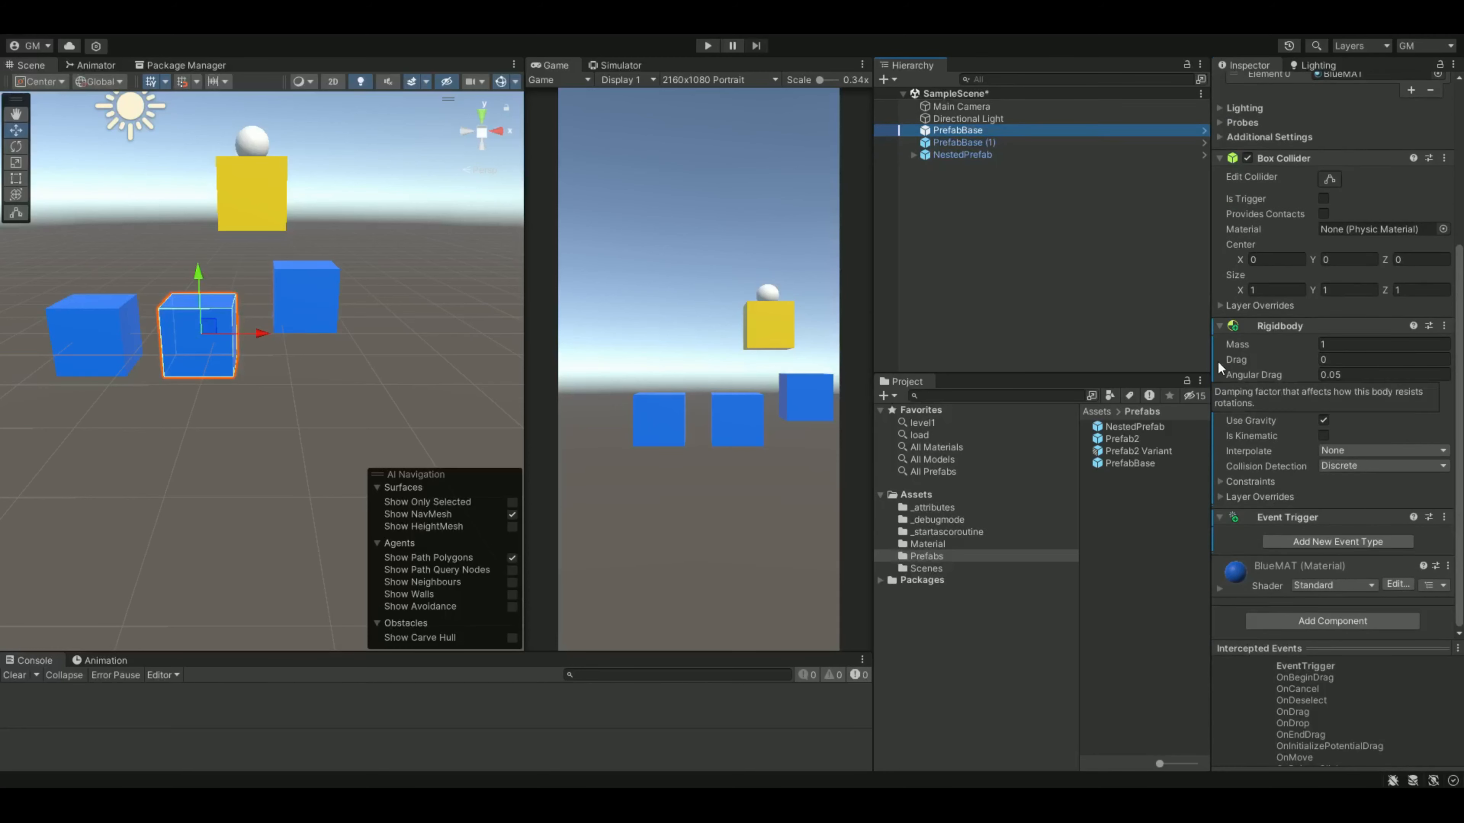
pyautogui.click(980, 218)
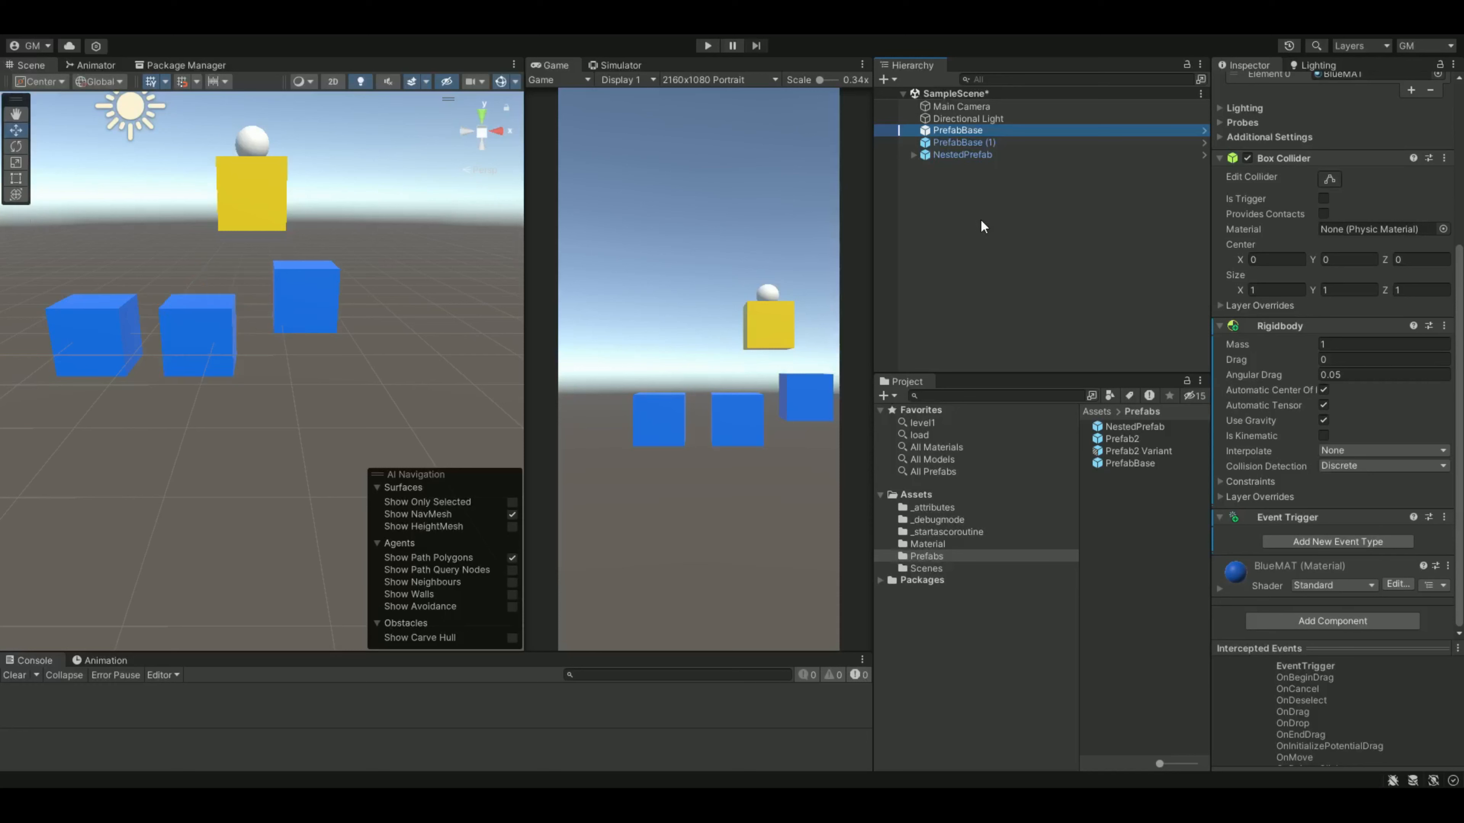
pyautogui.click(900, 132)
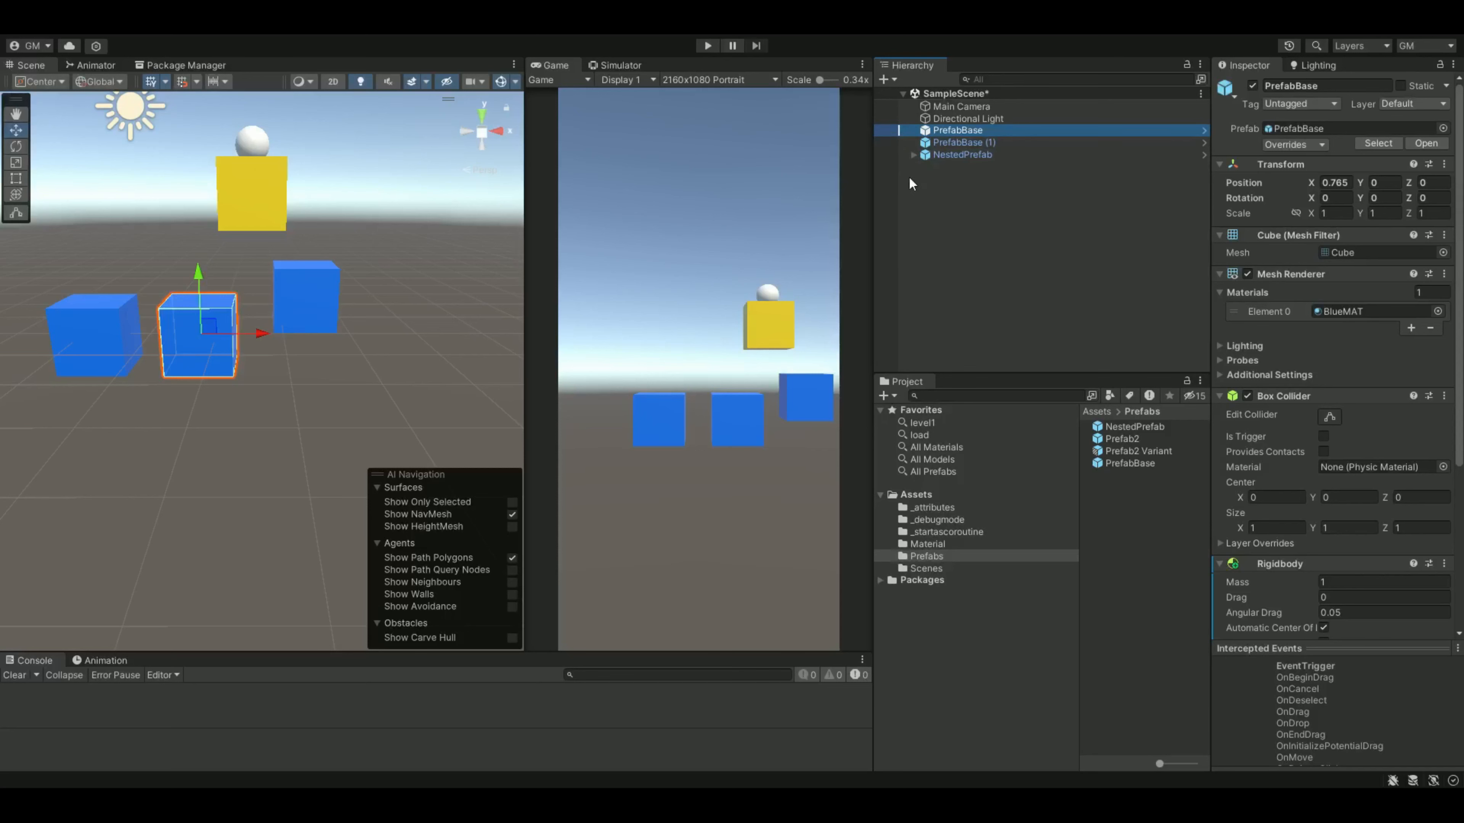
pyautogui.click(908, 177)
pyautogui.click(901, 130)
pyautogui.click(973, 262)
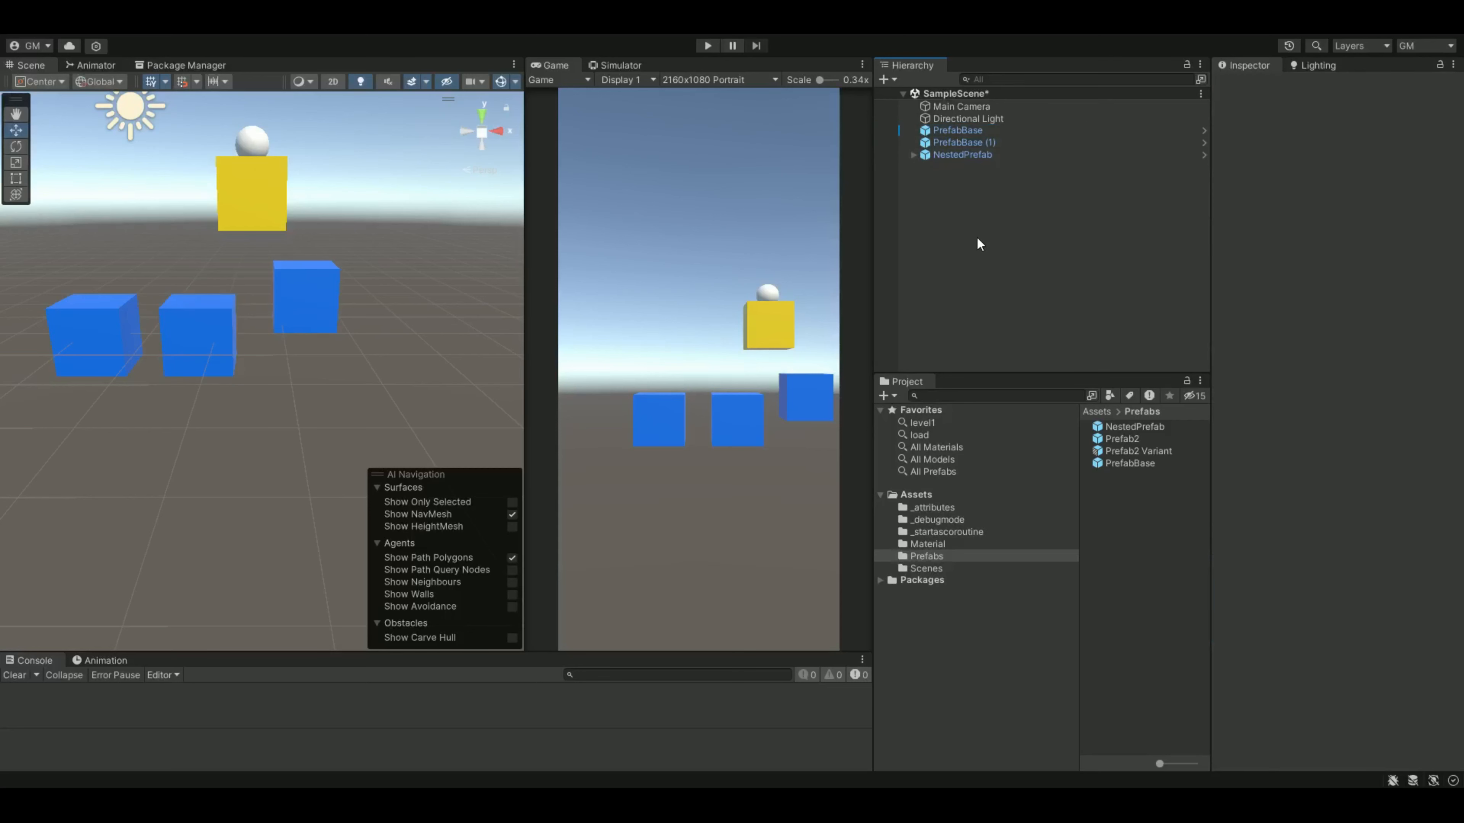
# Review the PrefabBase instance's overrides, inspecting the added Rigidbody and Event Trigger components.
pyautogui.click(945, 128)
pyautogui.click(1323, 144)
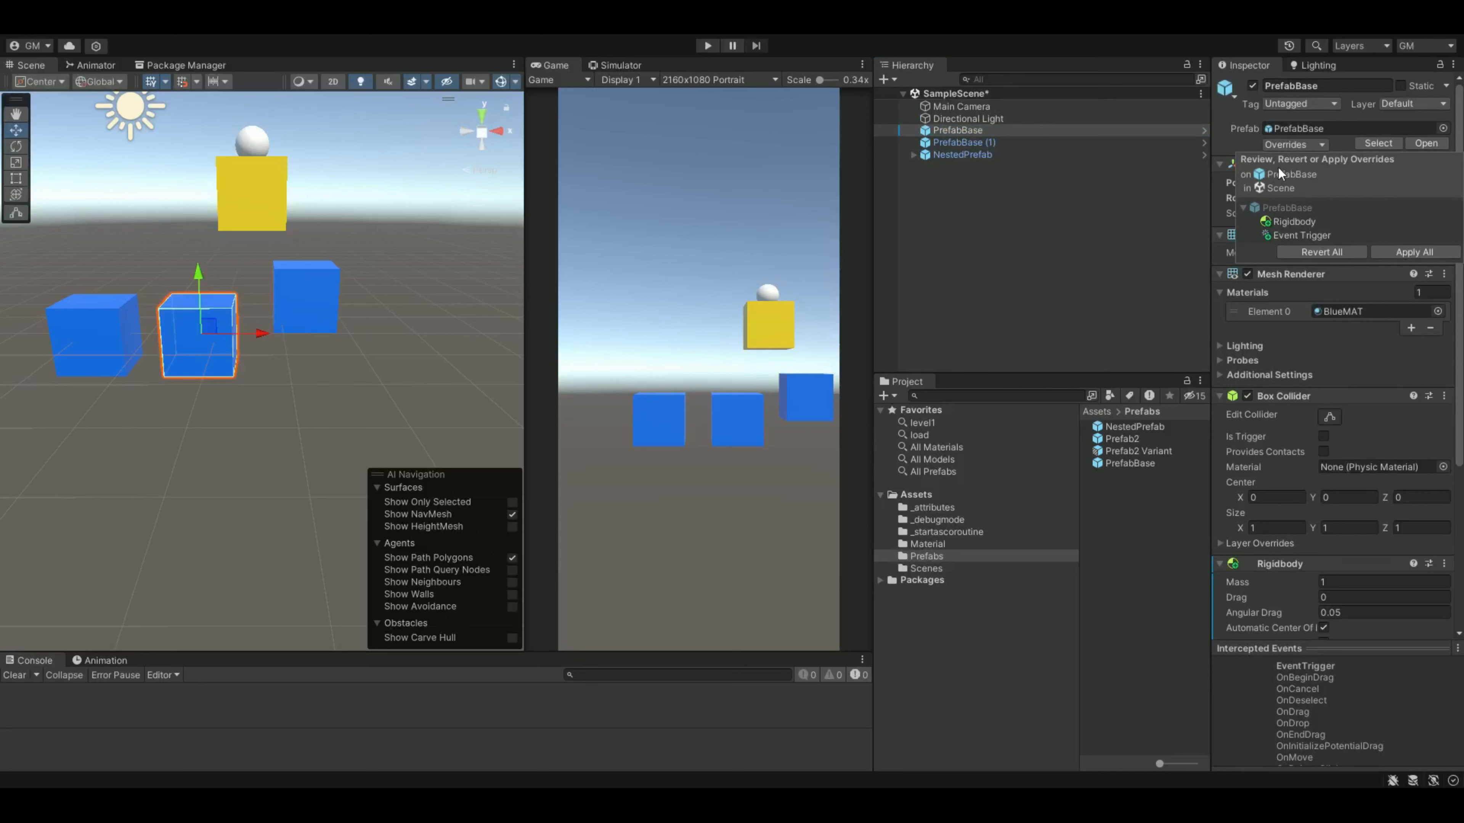
pyautogui.click(1292, 224)
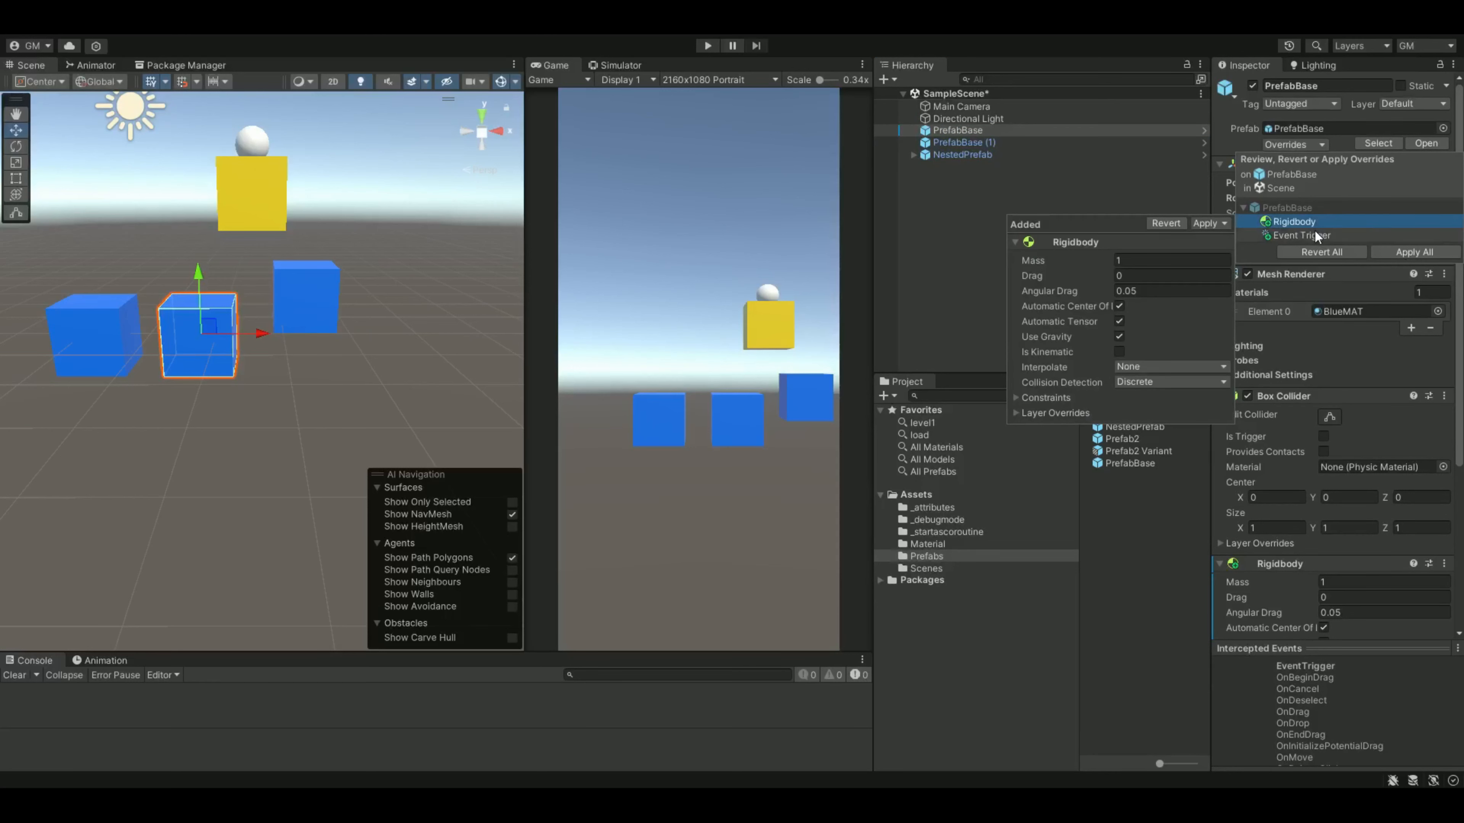
pyautogui.click(1298, 235)
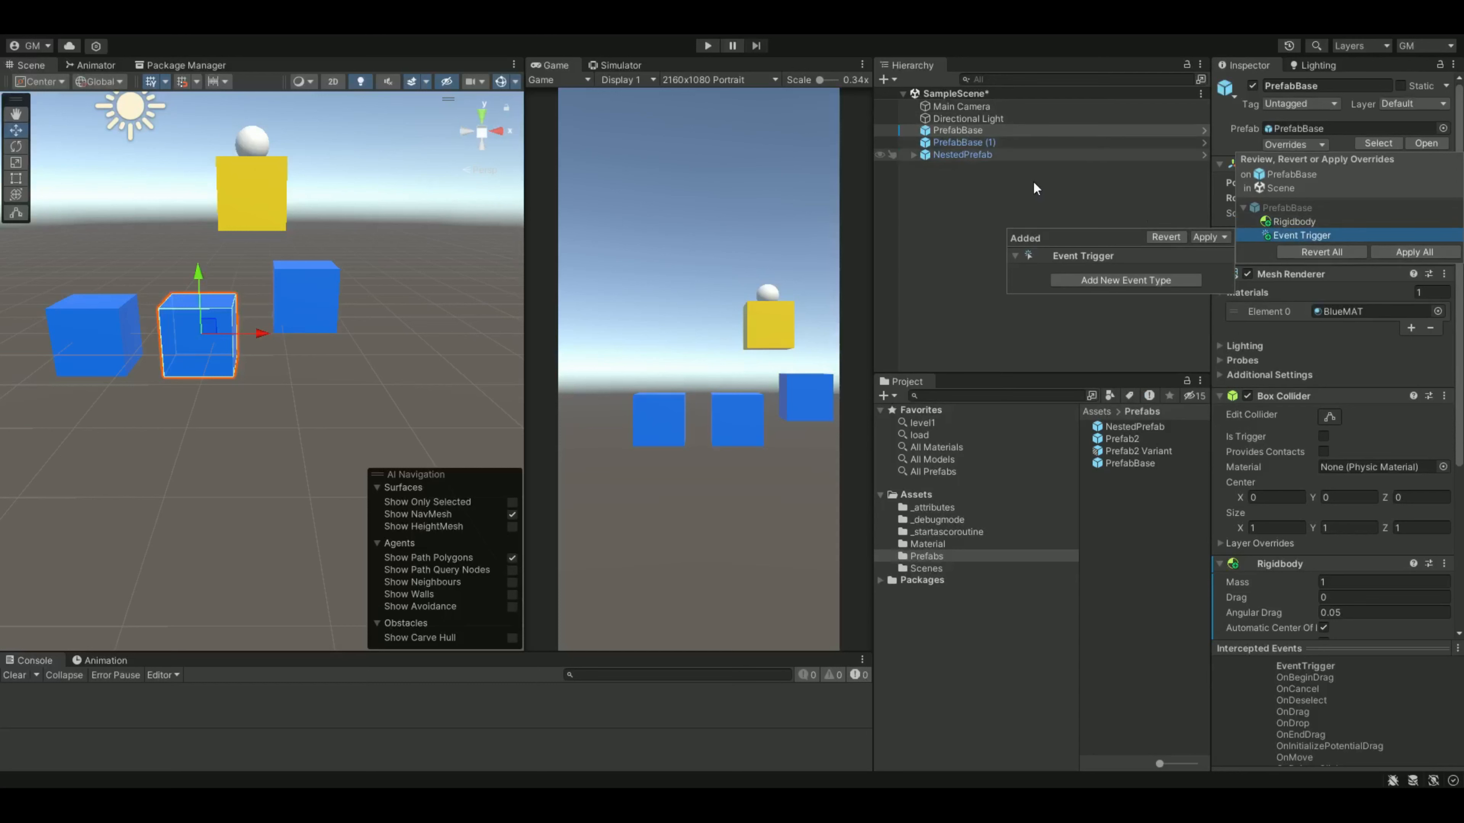
pyautogui.click(1292, 220)
pyautogui.click(1281, 236)
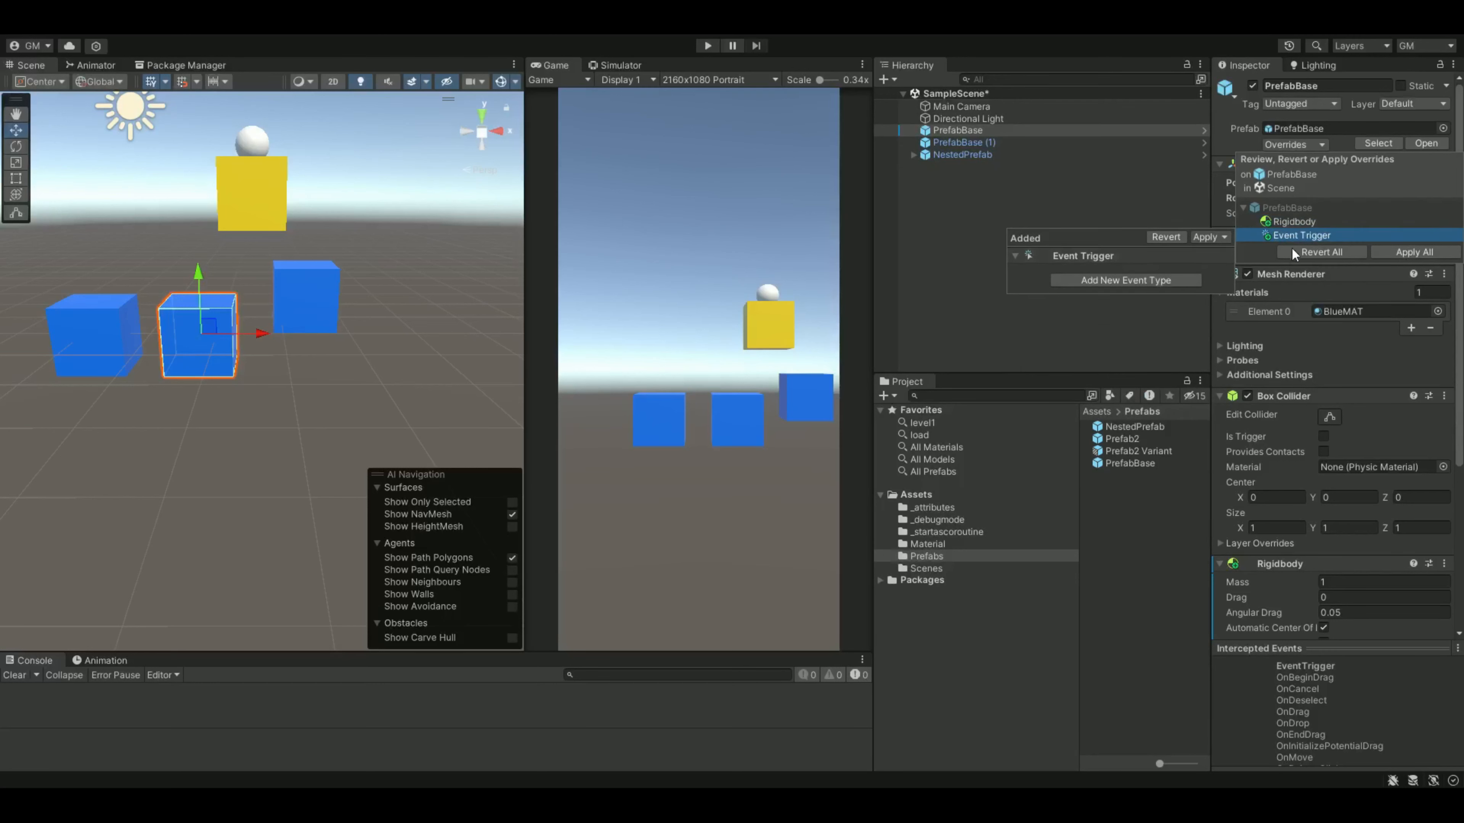
# Revert the PrefabBase instance's Event Trigger override and apply all its remaining overrides to the PrefabBase asset.
pyautogui.click(1165, 237)
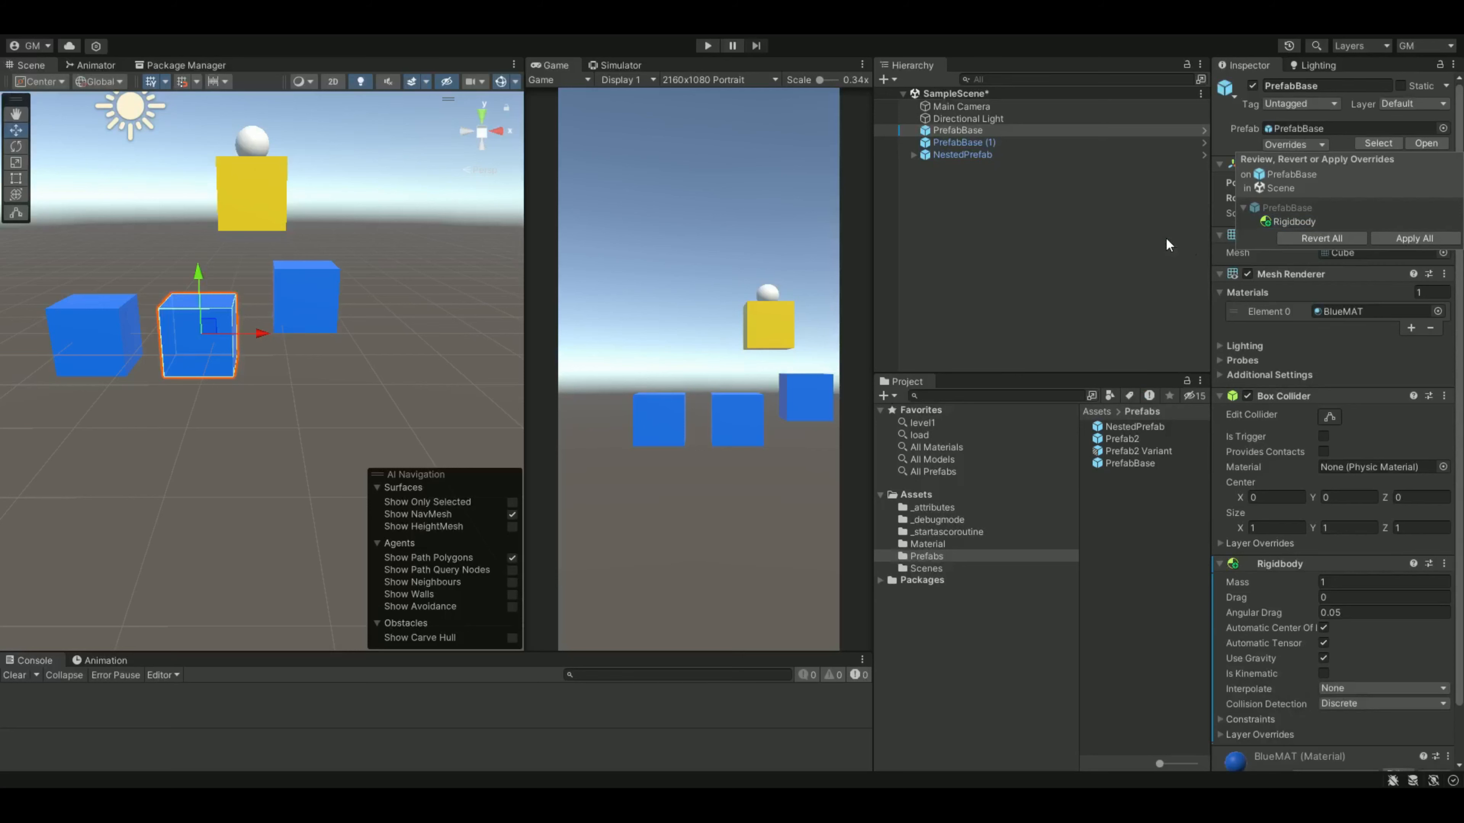
pyautogui.scroll(-2, 1312, 507)
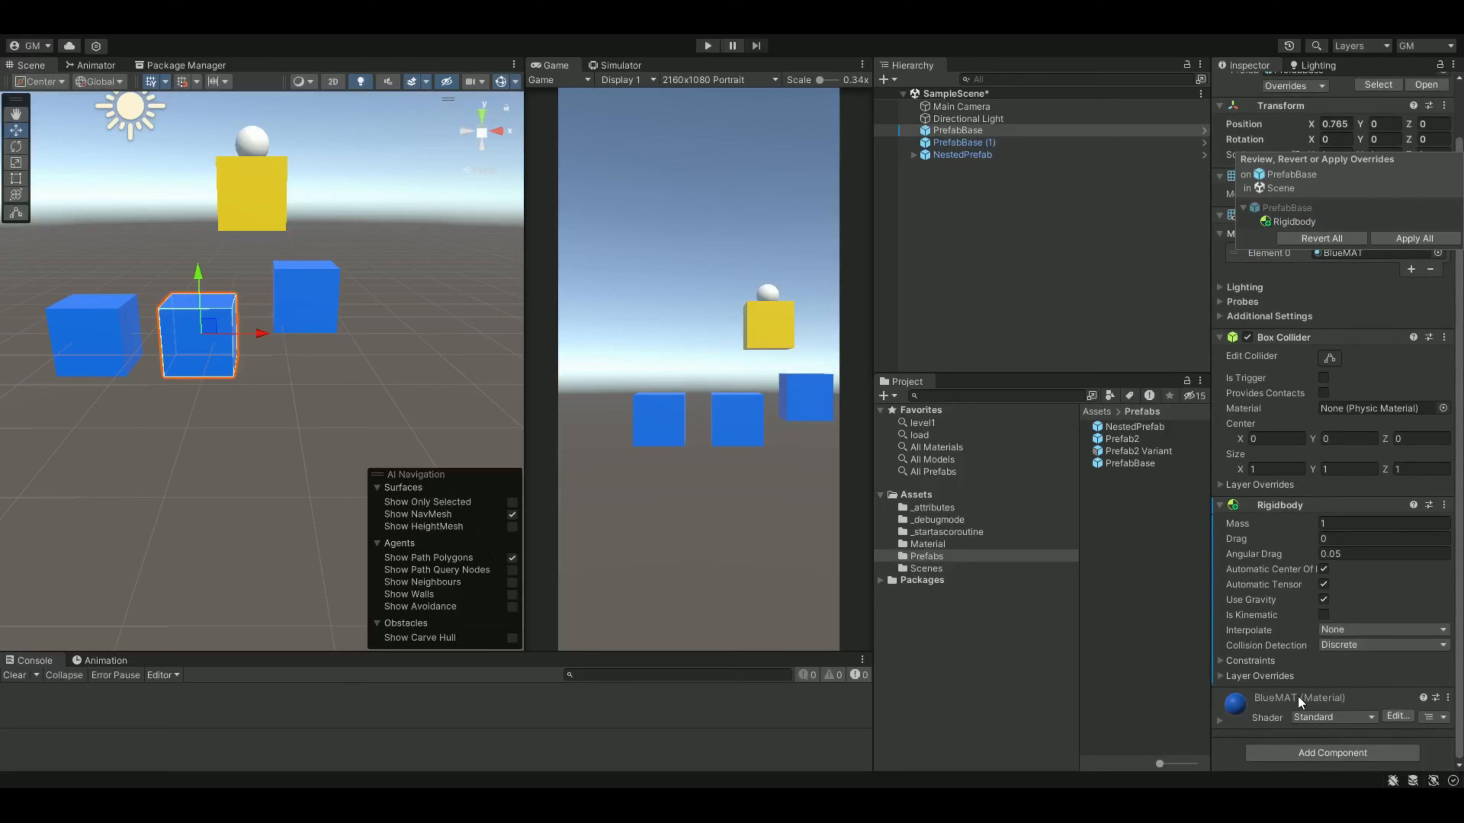
pyautogui.scroll(2, 1305, 647)
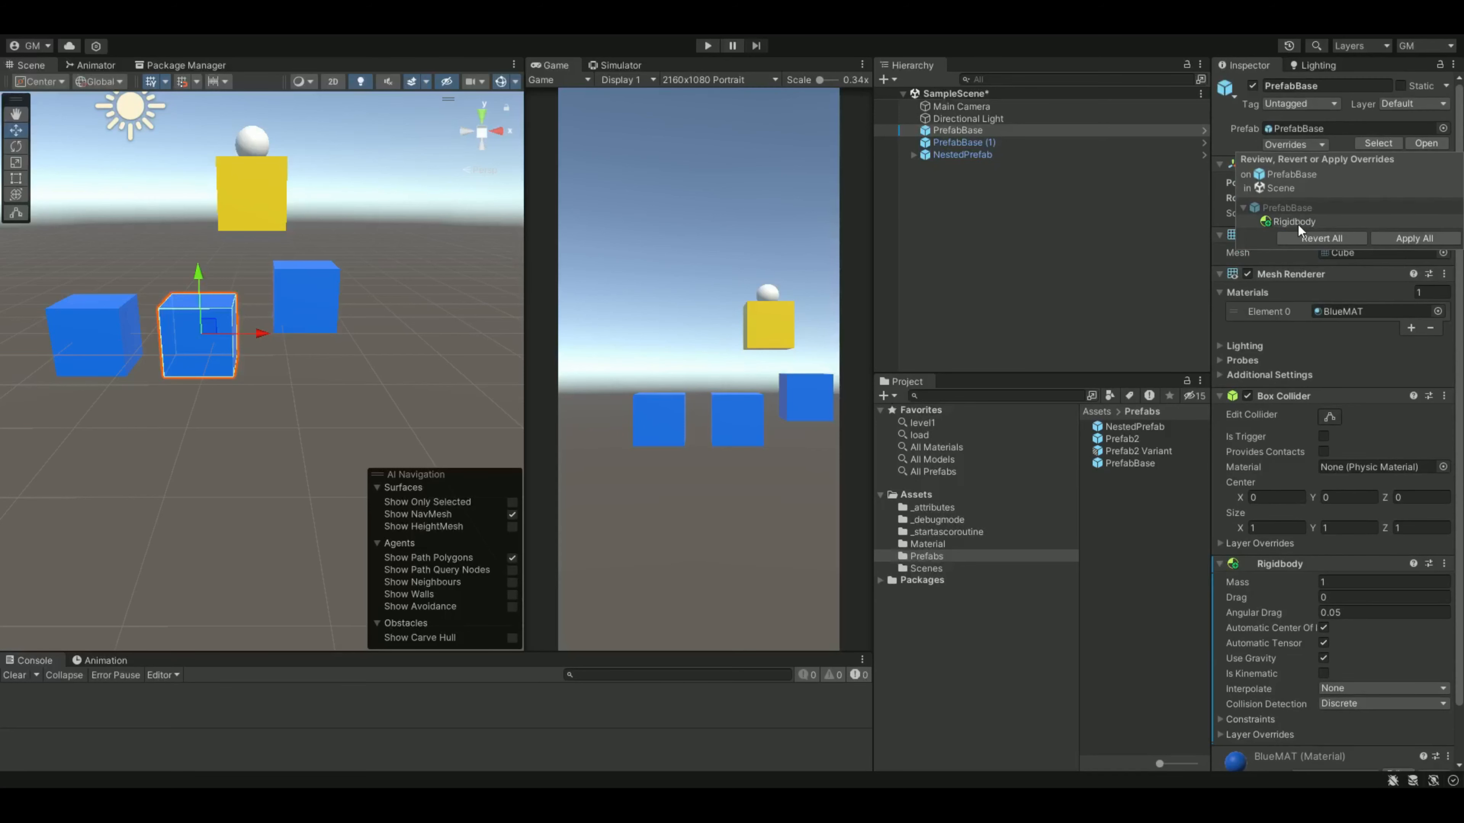
pyautogui.click(1406, 238)
# Check the components of the PrefabBase, PrefabBase (1) and NestedPrefab instances for the applied Rigidbody, and save the scene.
pyautogui.click(984, 142)
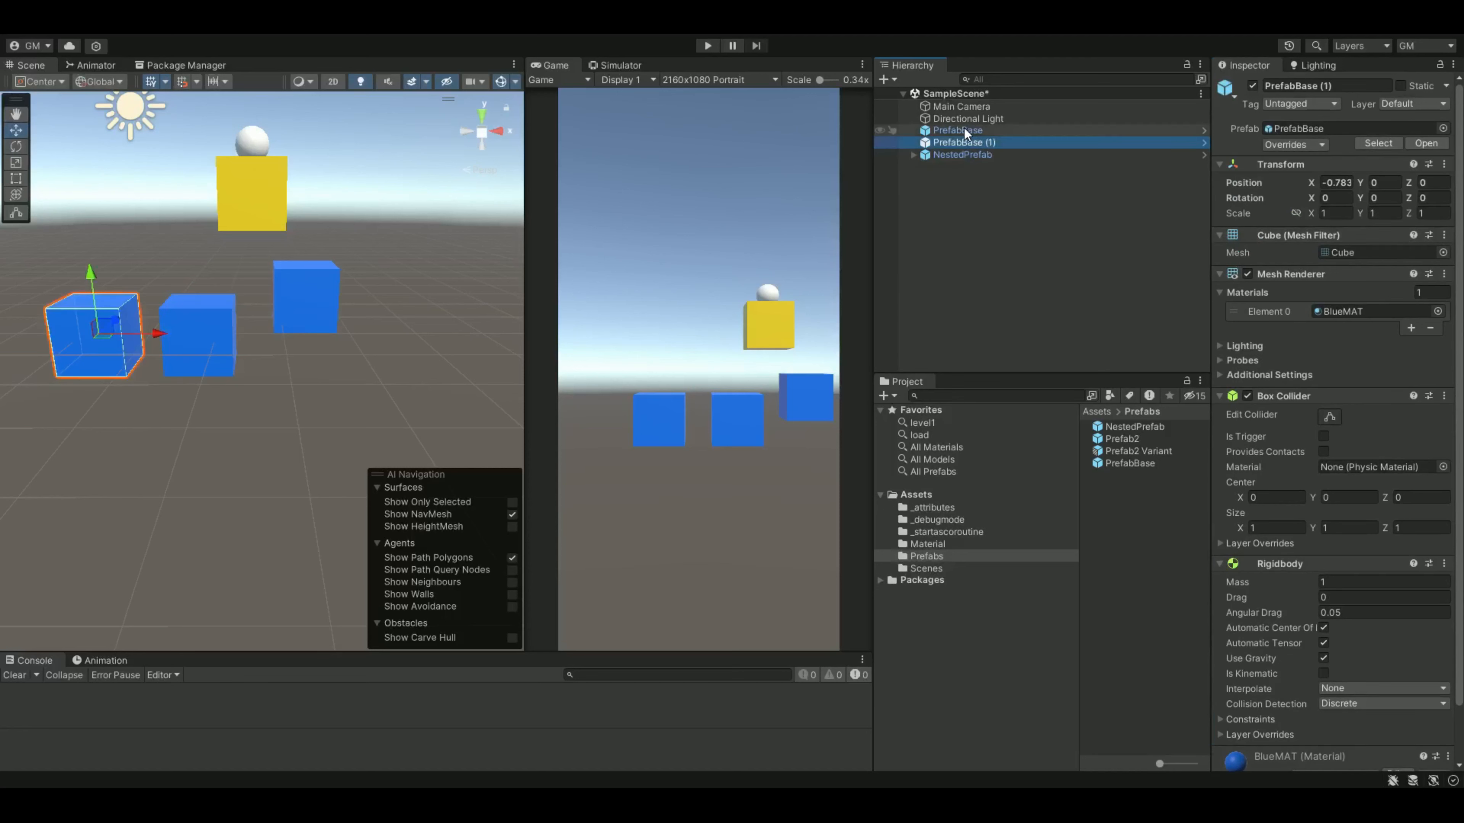
pyautogui.click(965, 131)
pyautogui.click(966, 154)
pyautogui.click(963, 129)
pyautogui.click(970, 143)
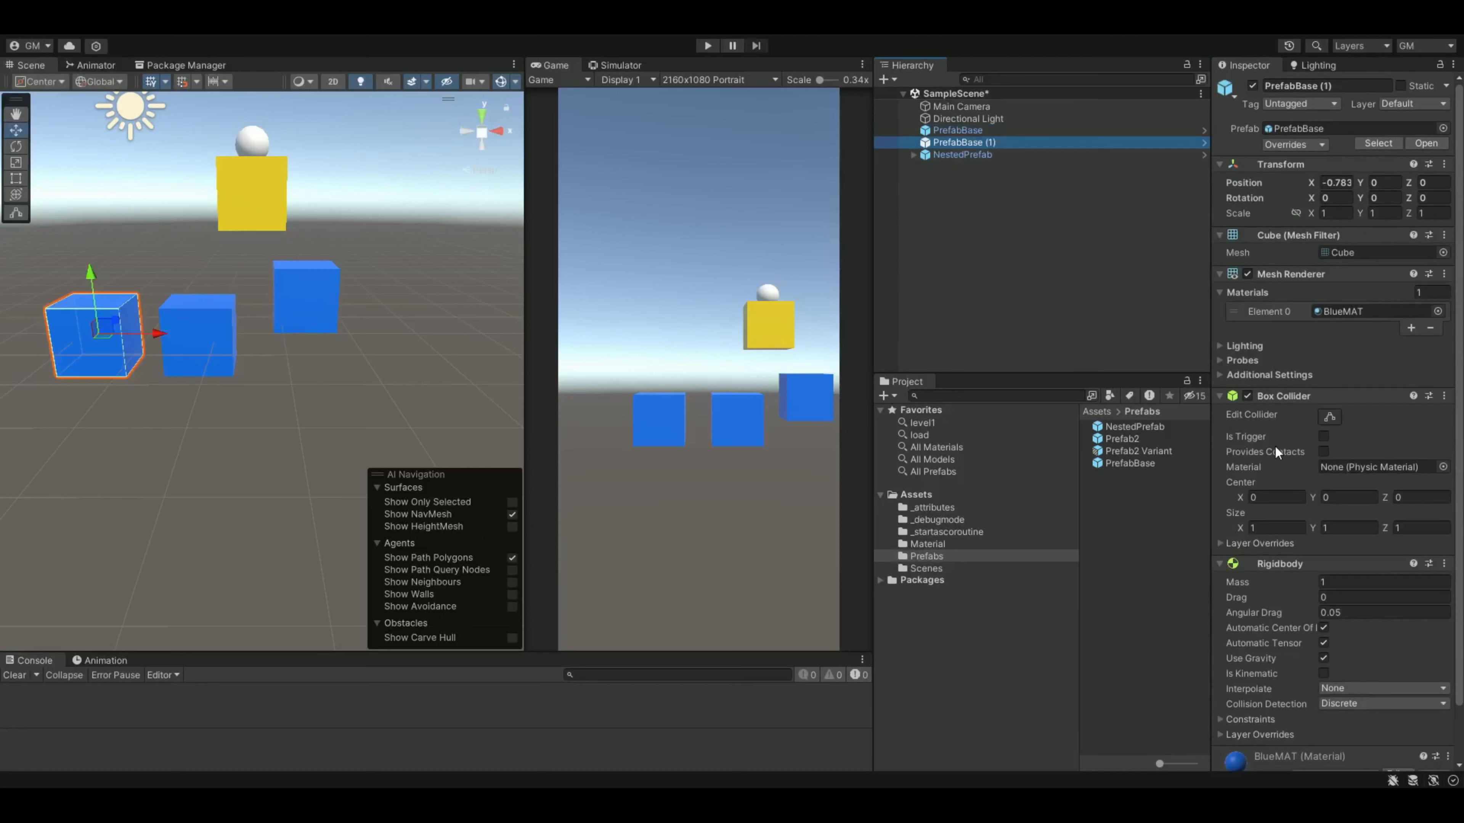
pyautogui.scroll(-2, 1275, 445)
pyautogui.scroll(2, 1257, 332)
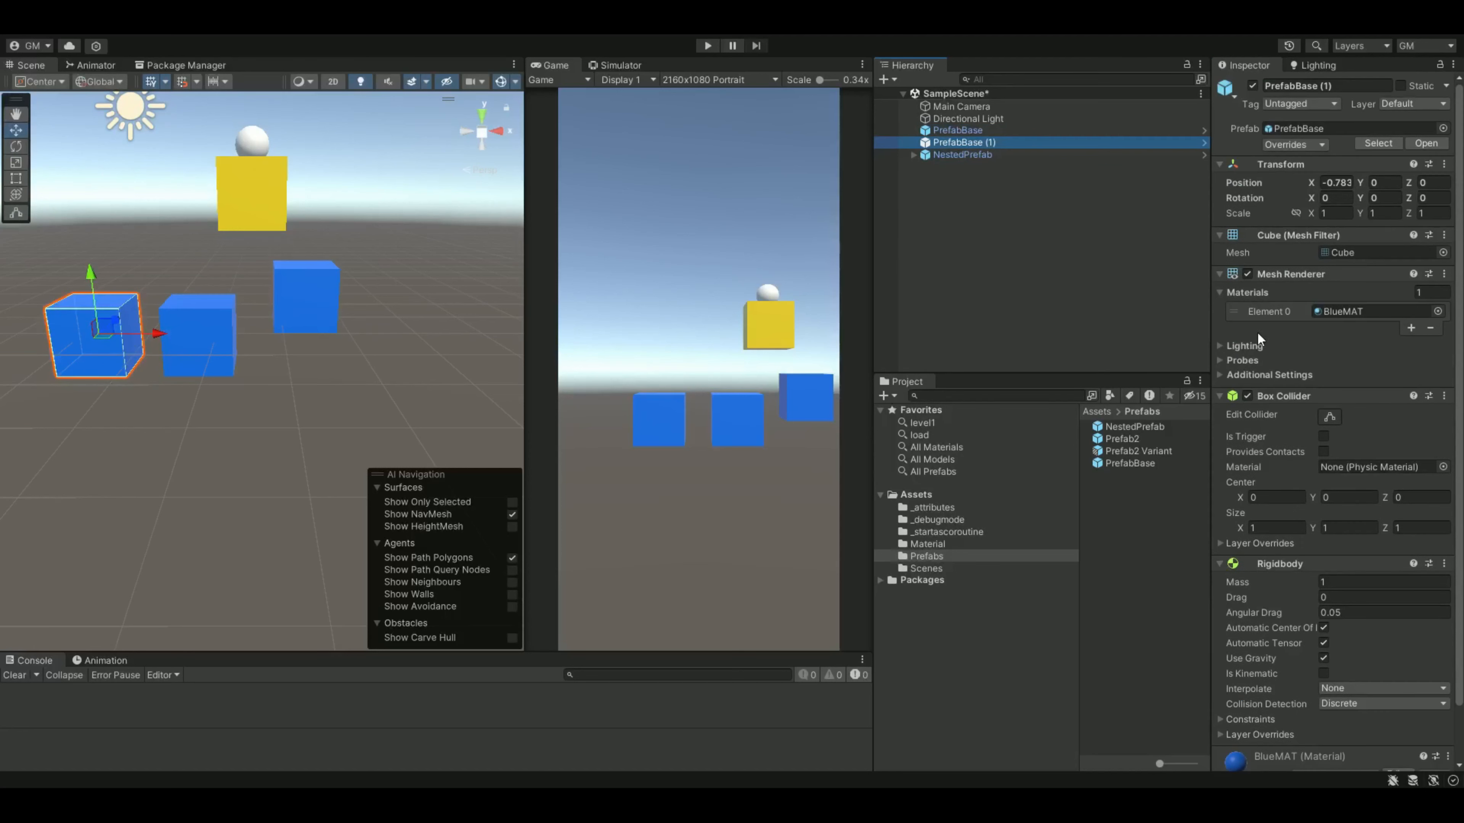
pyautogui.click(797, 266)
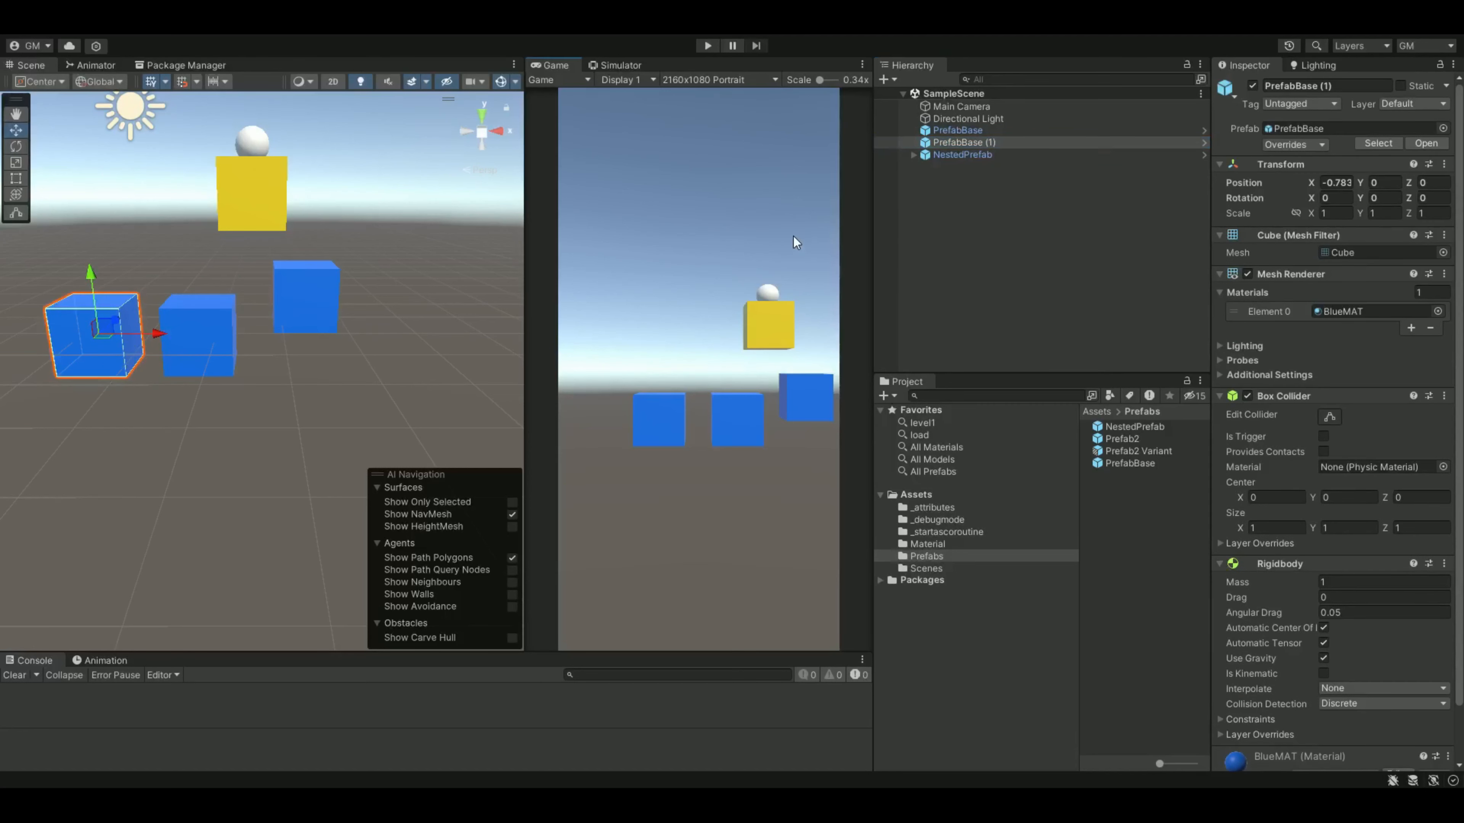